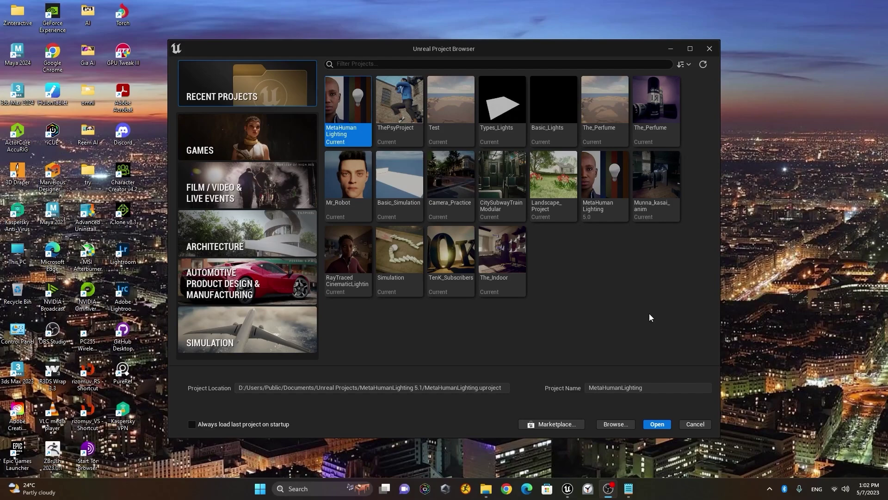
- Open the Landscape_Project project and load the Landscape_HM level from its Landscape content folder
{"action": "left_click", "coordinate": [559, 185]}
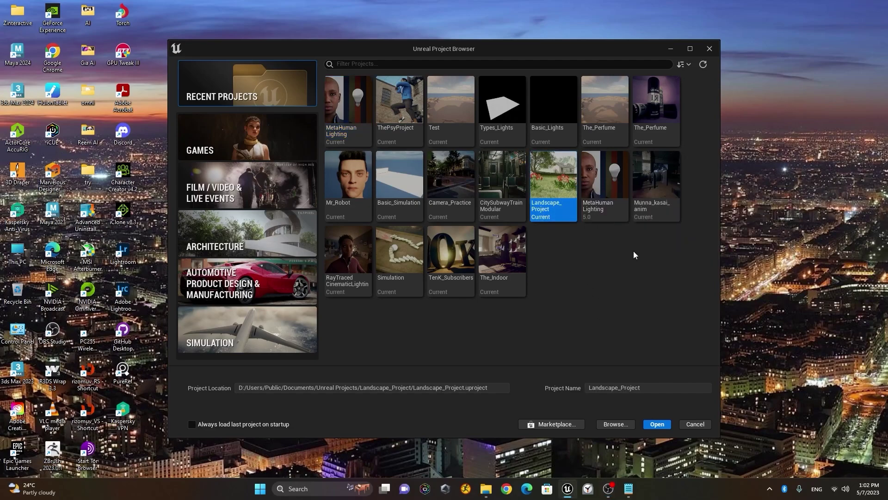
{"action": "left_click", "coordinate": [657, 425]}
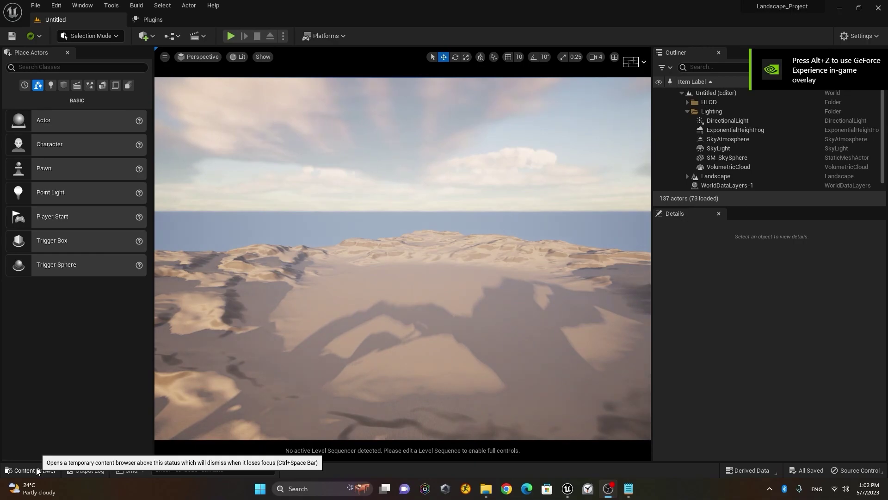
{"action": "left_click", "coordinate": [37, 471]}
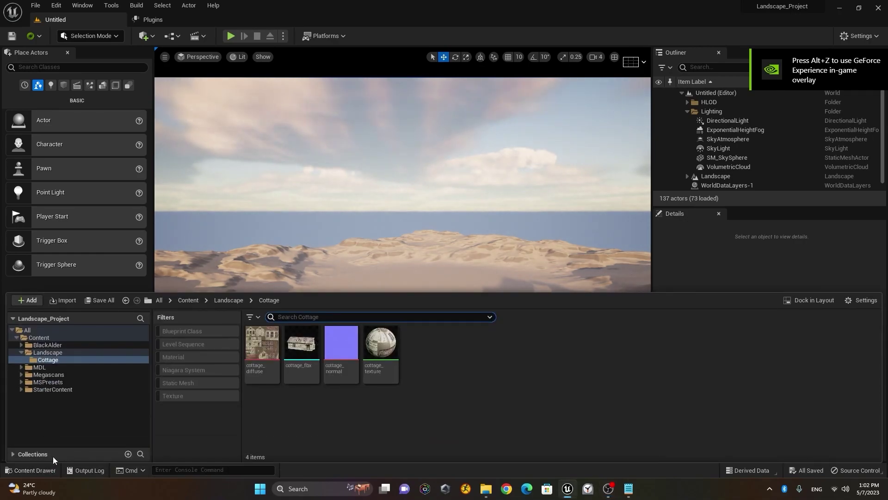
{"action": "left_click", "coordinate": [32, 351]}
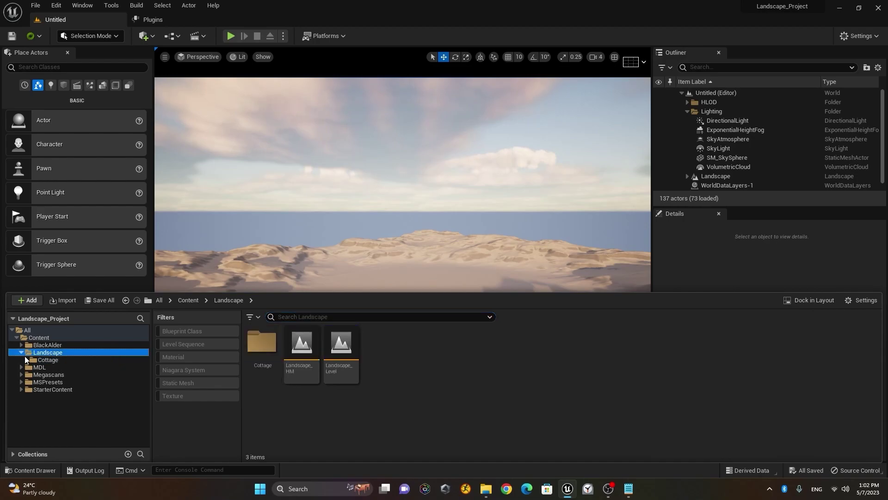
{"action": "left_click", "coordinate": [21, 352]}
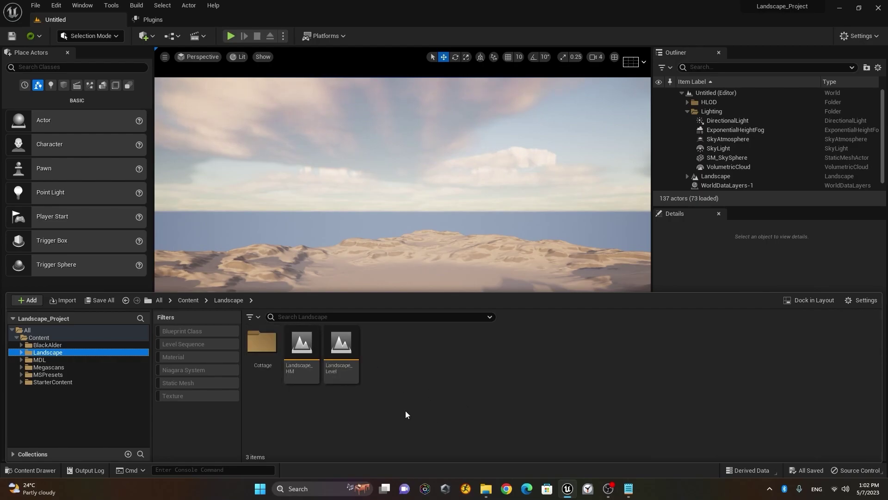
{"action": "left_click", "coordinate": [341, 345]}
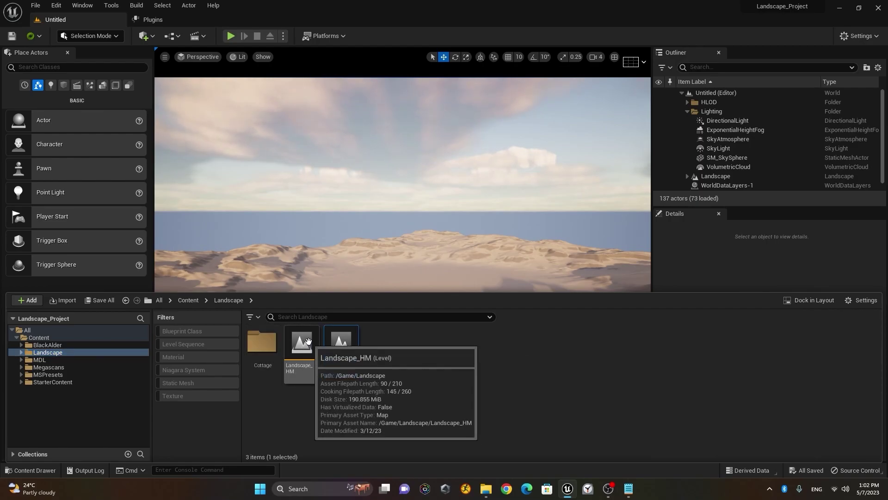
{"action": "double_click", "coordinate": [308, 341]}
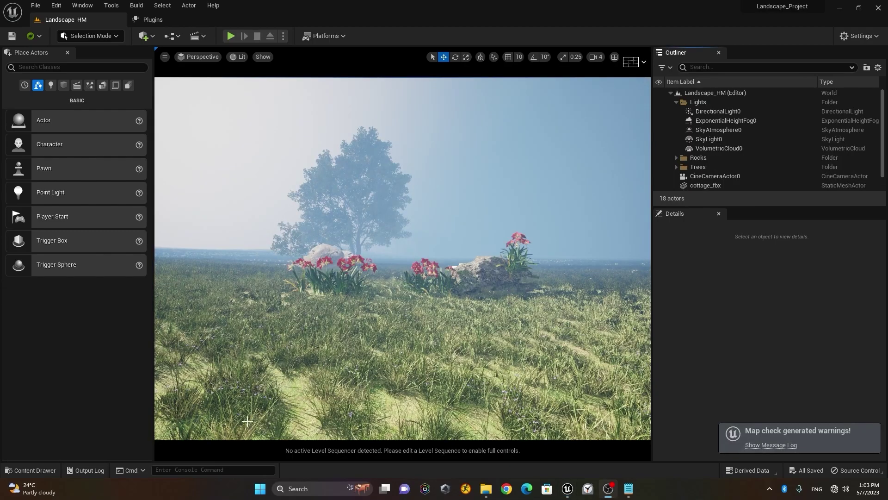
- Load the Landscape_Level level for a look and return to the Landscape_HM level
{"action": "left_click", "coordinate": [45, 471]}
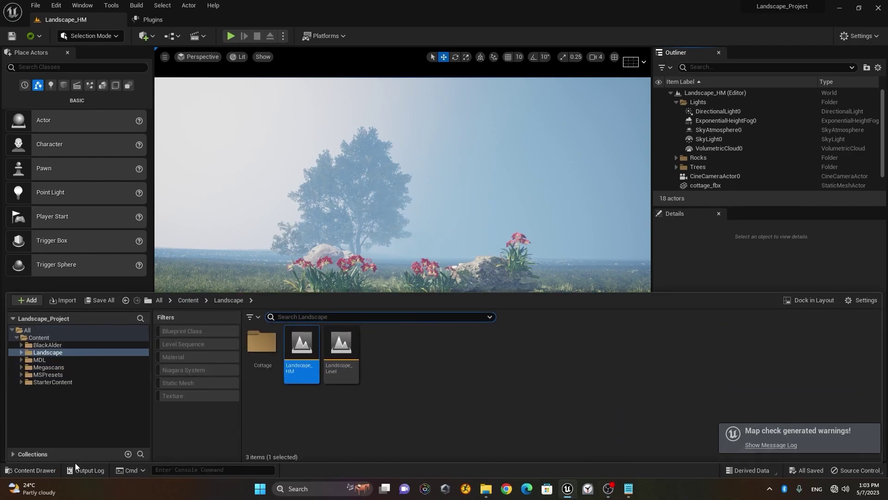
{"action": "left_click", "coordinate": [29, 470]}
{"action": "mouse_move", "coordinate": [402, 259]}
{"action": "right_mouse_down"}
{"action": "mouse_move", "coordinate": [397, 315]}
{"action": "mouse_move", "coordinate": [402, 266]}
{"action": "right_mouse_up"}
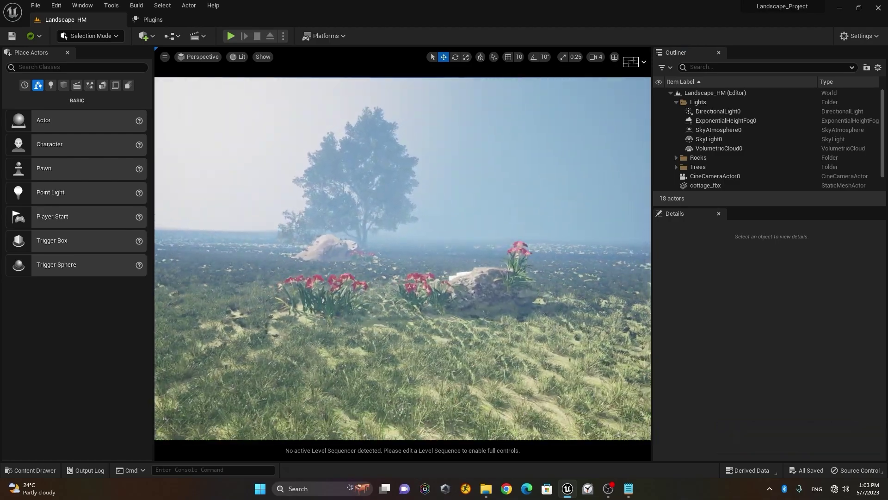
{"action": "left_click", "coordinate": [29, 470]}
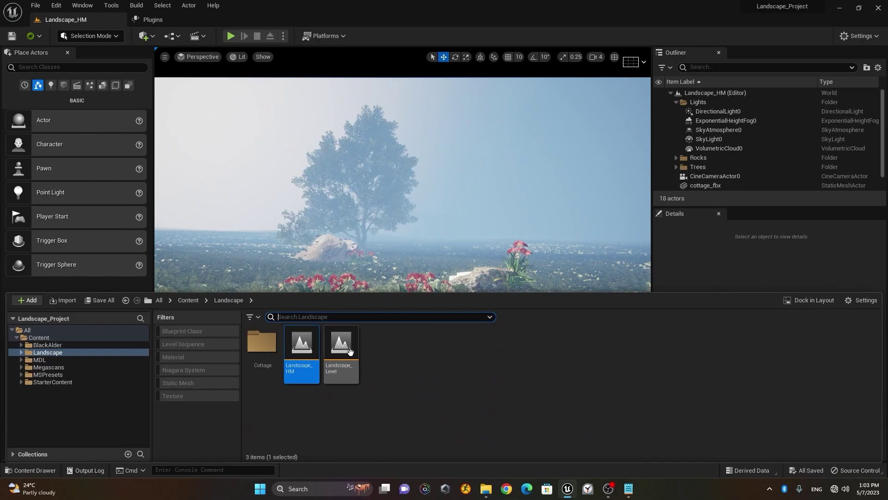
{"action": "left_click", "coordinate": [351, 352]}
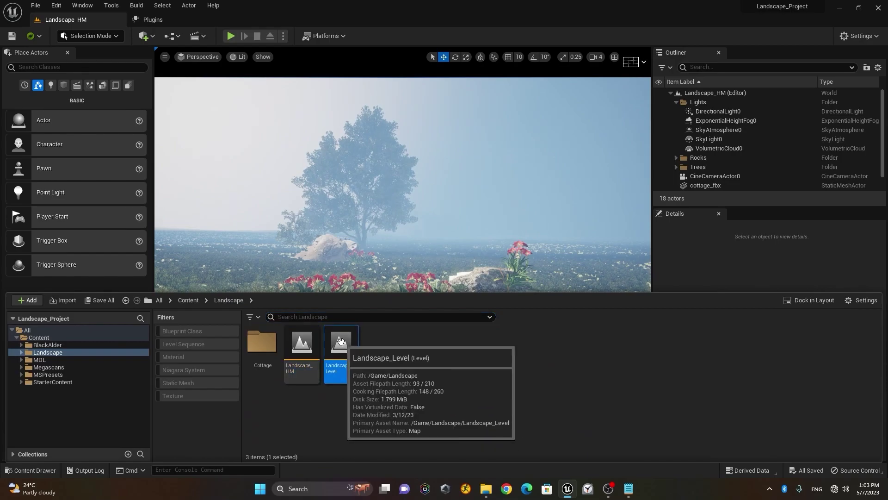
{"action": "double_click", "coordinate": [341, 354]}
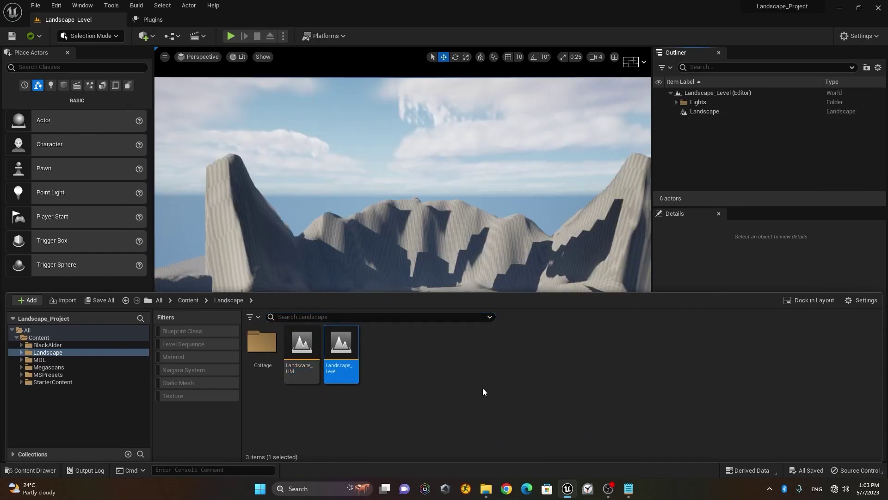
{"action": "double_click", "coordinate": [302, 351]}
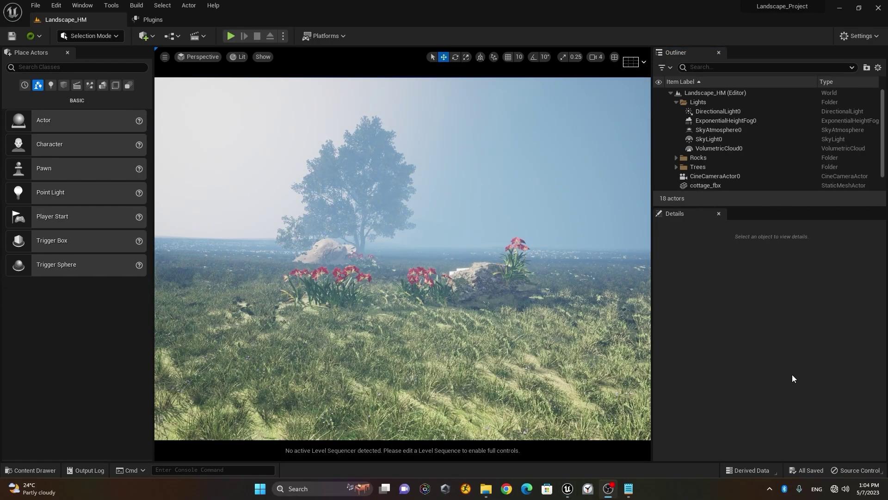
{"action": "left_click", "coordinate": [31, 470]}
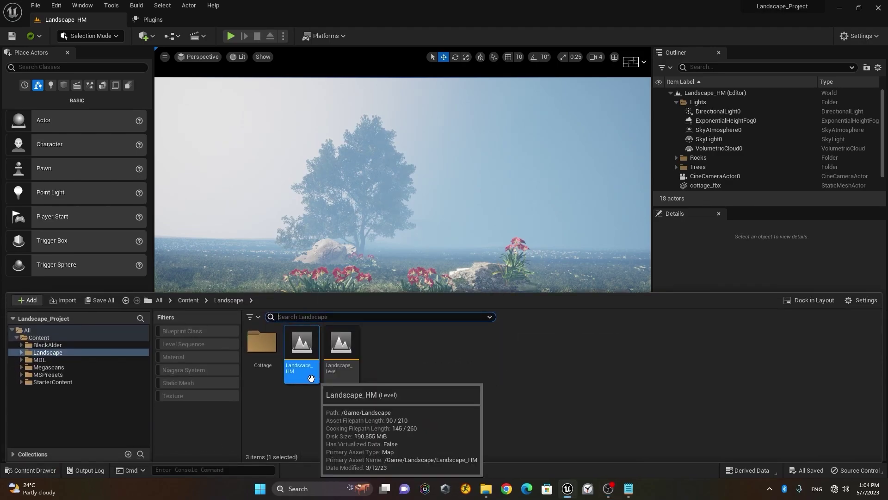
{"action": "left_click", "coordinate": [41, 472]}
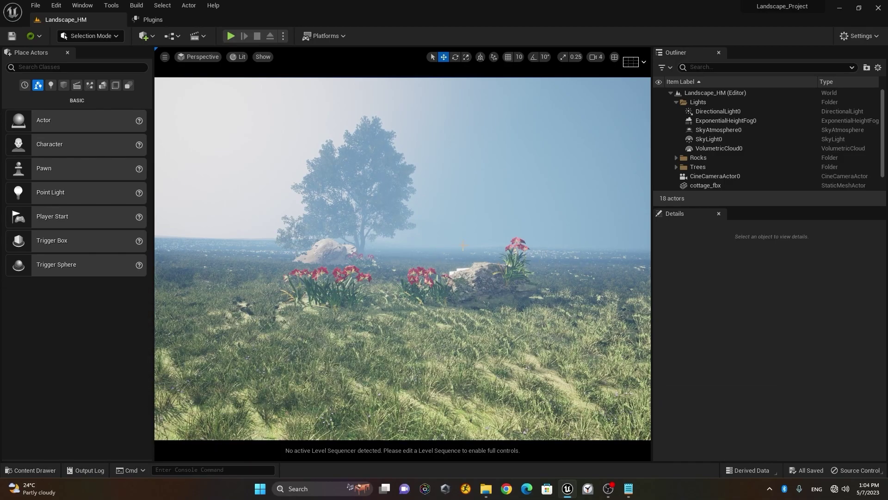
- Select the distant cottage mesh and view it across the grass field
{"action": "key", "text": "w"}
{"action": "right_click_drag", "start_coordinate": [447, 243], "coordinate": [447, 242]}
{"action": "key", "text": "s"}
{"action": "right_click_drag", "start_coordinate": [194, 249], "coordinate": [190, 254]}
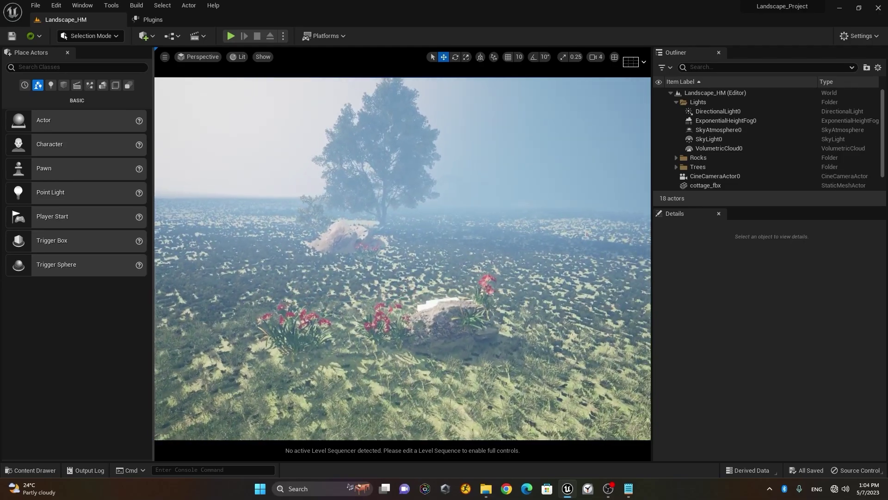
{"action": "left_click", "coordinate": [481, 190]}
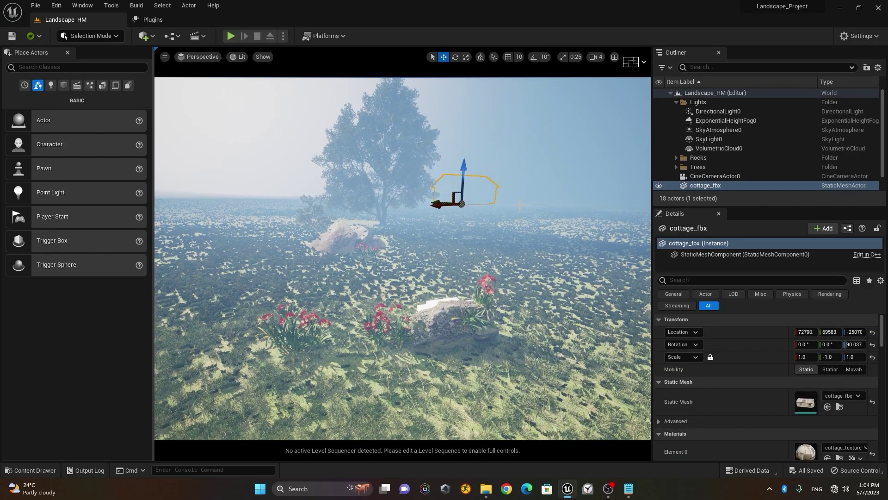
{"action": "left_click_drag", "start_coordinate": [513, 234], "coordinate": [534, 209], "text": "alt"}
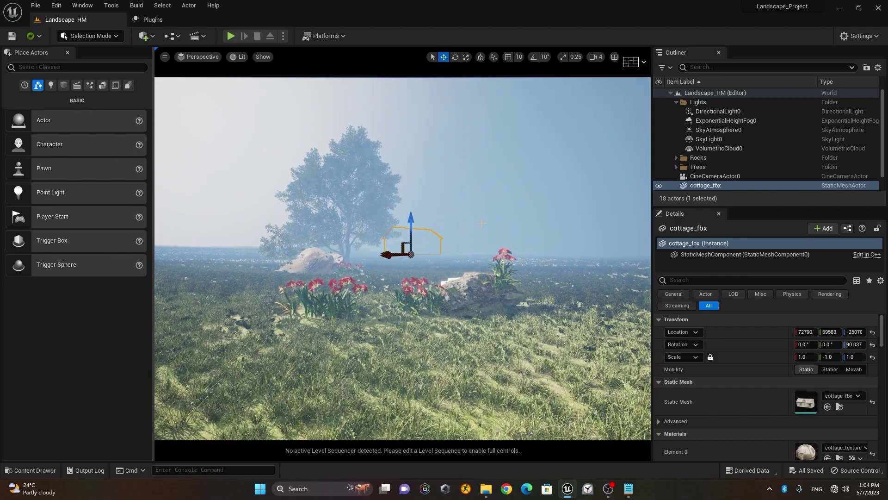
- Set the viewport to Unlit mode and examine the cottage, tree, rocks and flowers without lighting
{"action": "left_click", "coordinate": [239, 56]}
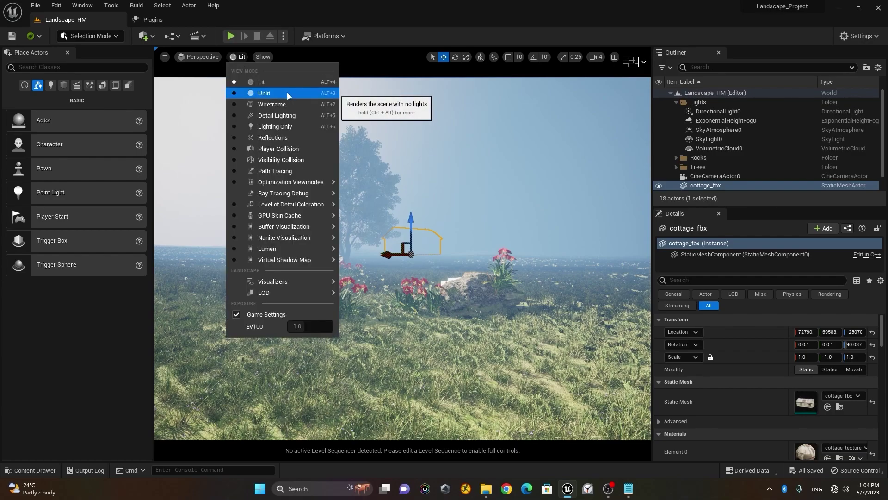
{"action": "left_click", "coordinate": [287, 93]}
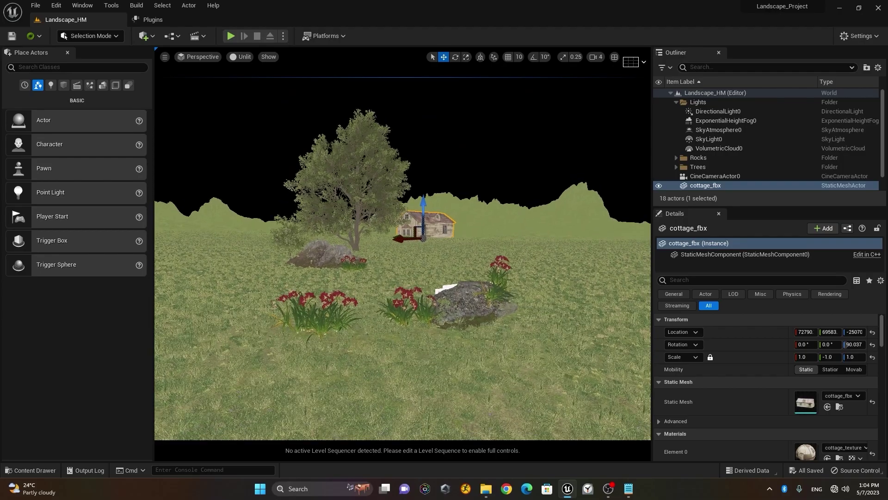
{"action": "key", "text": "w"}
{"action": "right_click_drag", "start_coordinate": [402, 254], "coordinate": [412, 234]}
{"action": "scroll", "coordinate": [396, 250], "scroll_direction": "up", "scroll_amount": 5}
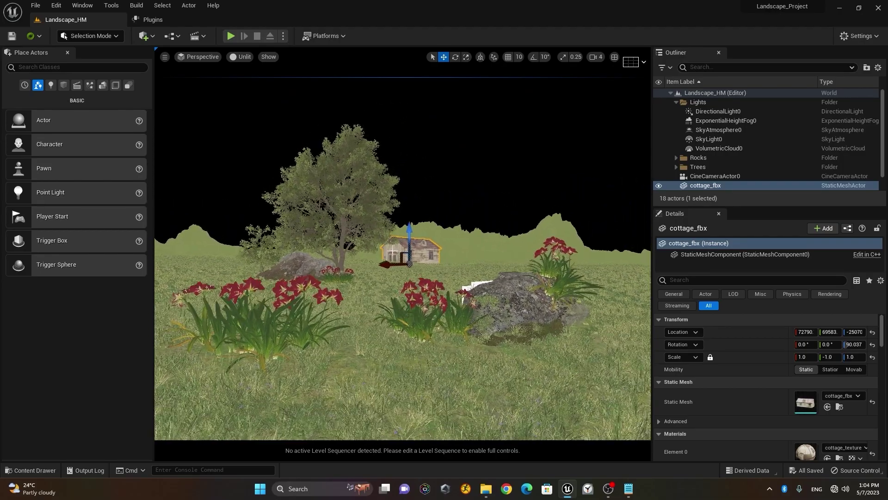
{"action": "scroll", "coordinate": [396, 250], "scroll_direction": "up", "scroll_amount": 4}
{"action": "scroll", "coordinate": [396, 250], "scroll_direction": "down", "scroll_amount": 3}
- Undo the accidental move of the cottage and return the viewport to Lit mode
{"action": "left_click_drag", "start_coordinate": [405, 265], "coordinate": [411, 272]}
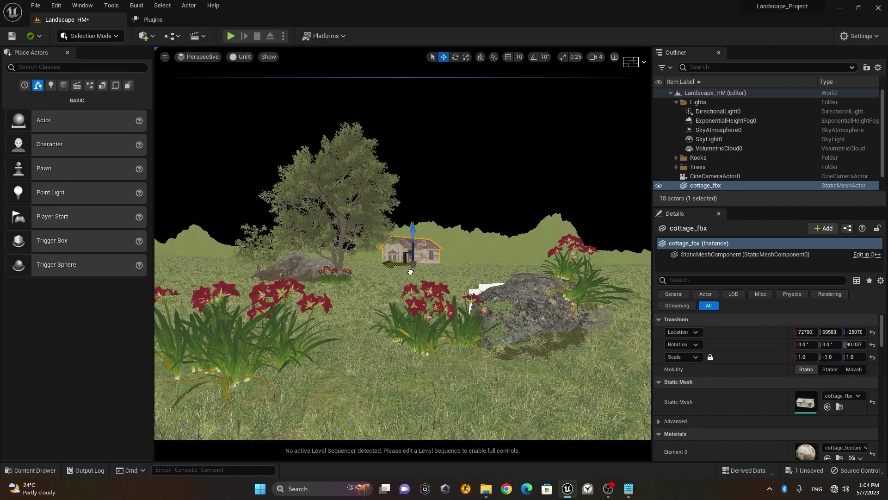
{"action": "key", "text": "ctrl+z"}
{"action": "right_click_drag", "start_coordinate": [363, 294], "coordinate": [370, 292]}
{"action": "scroll", "coordinate": [352, 301], "scroll_direction": "up", "scroll_amount": 5}
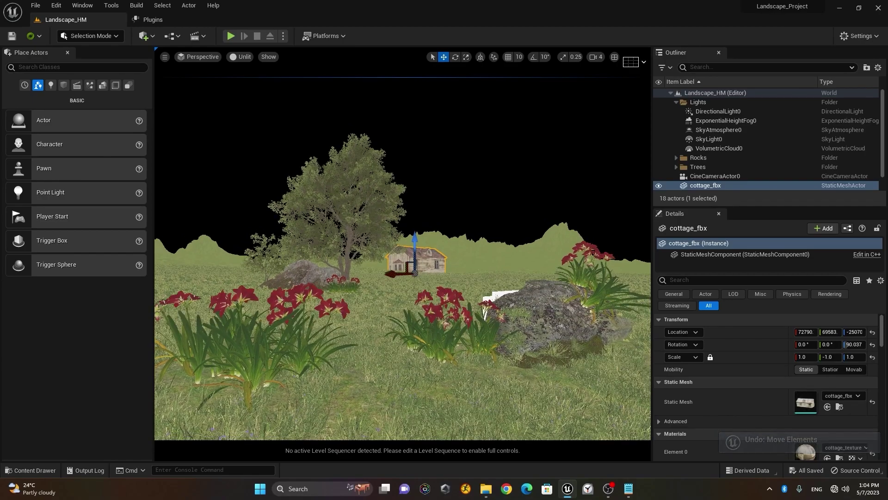
{"action": "left_click", "coordinate": [237, 58]}
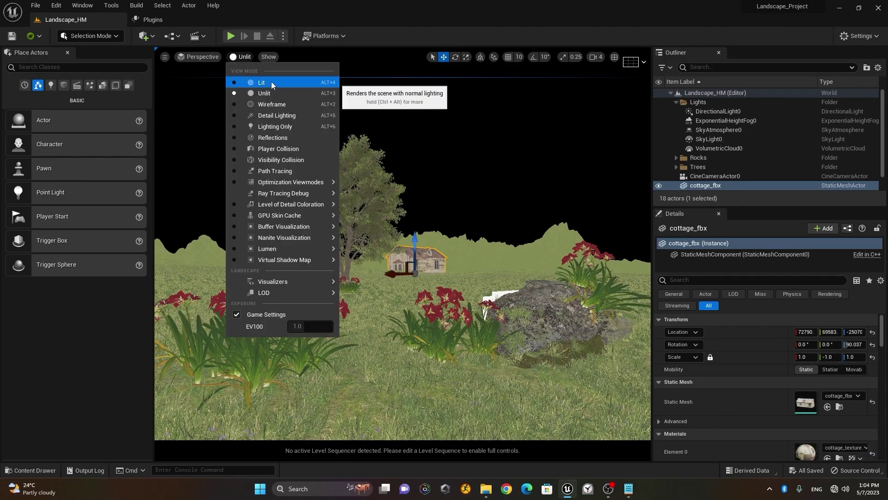
{"action": "left_click", "coordinate": [271, 82]}
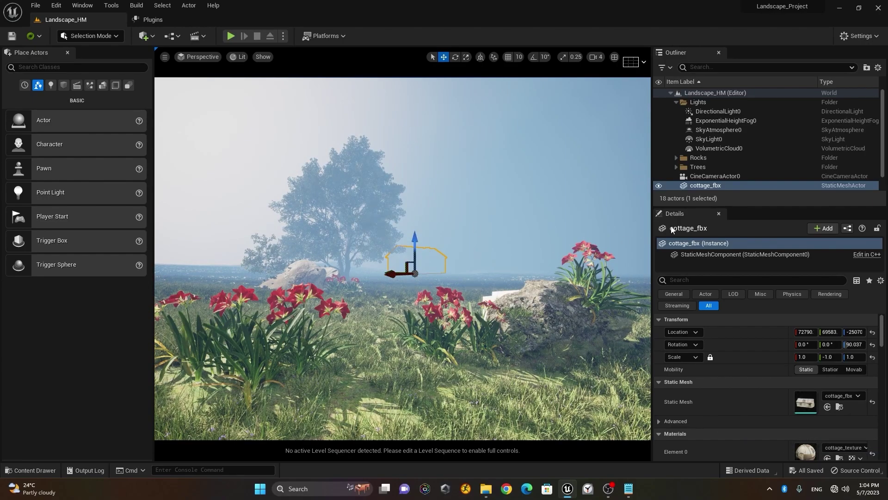
- Delete the directional light, exponential height fog, sky atmosphere, sky light and volumetric cloud from the Lights folder
{"action": "left_click", "coordinate": [721, 111]}
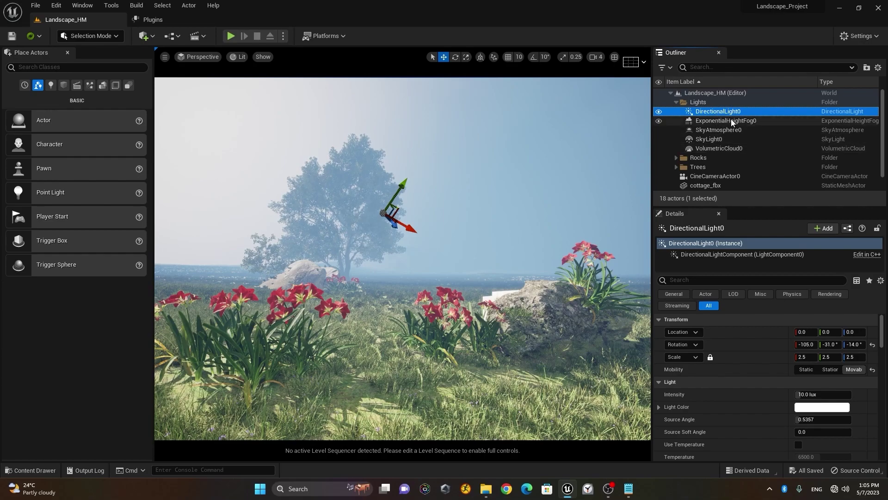
{"action": "left_click", "coordinate": [732, 121], "text": "ctrl"}
{"action": "left_click", "coordinate": [732, 130], "text": "ctrl"}
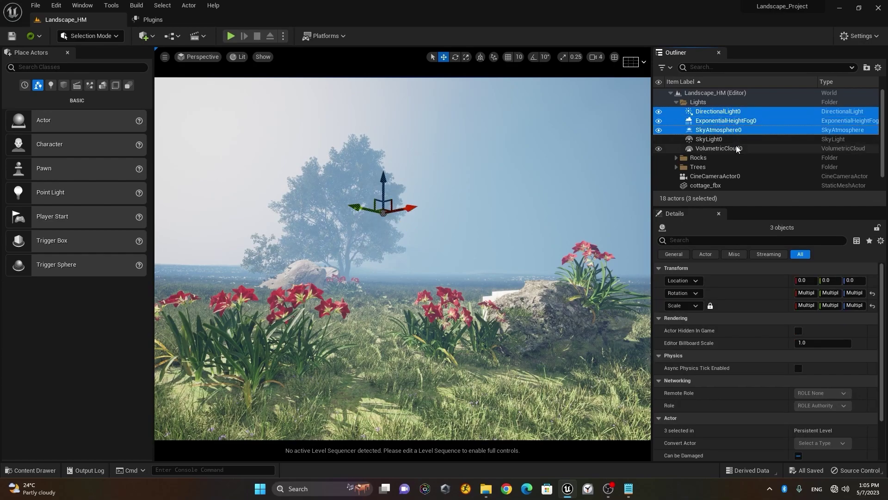
{"action": "left_click", "coordinate": [736, 140], "text": "ctrl"}
{"action": "left_click", "coordinate": [740, 149], "text": "ctrl"}
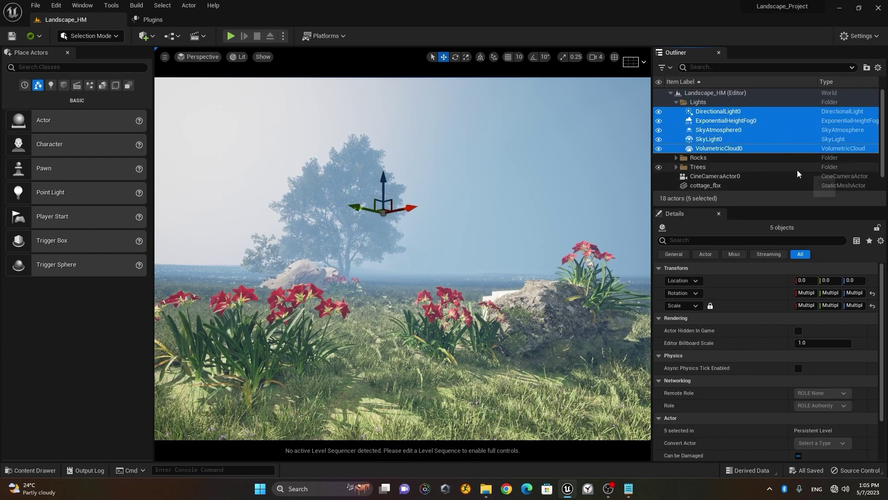
{"action": "key", "text": "Delete"}
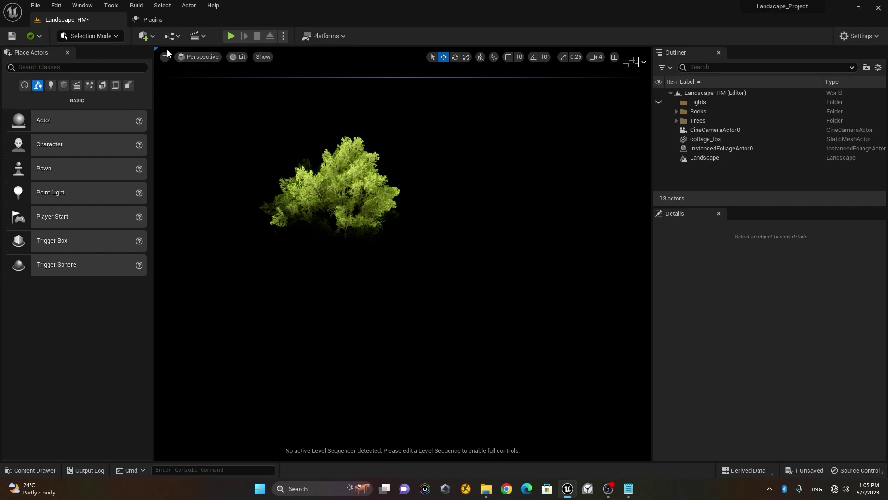
- Open the Env. Light Mixer and create a sky light in the level
{"action": "left_click", "coordinate": [85, 9]}
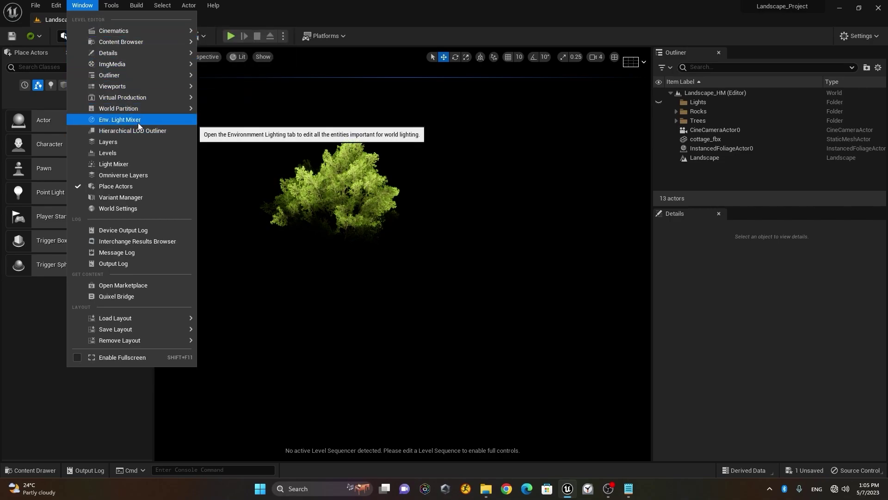
{"action": "left_click", "coordinate": [55, 101]}
{"action": "left_click", "coordinate": [50, 86]}
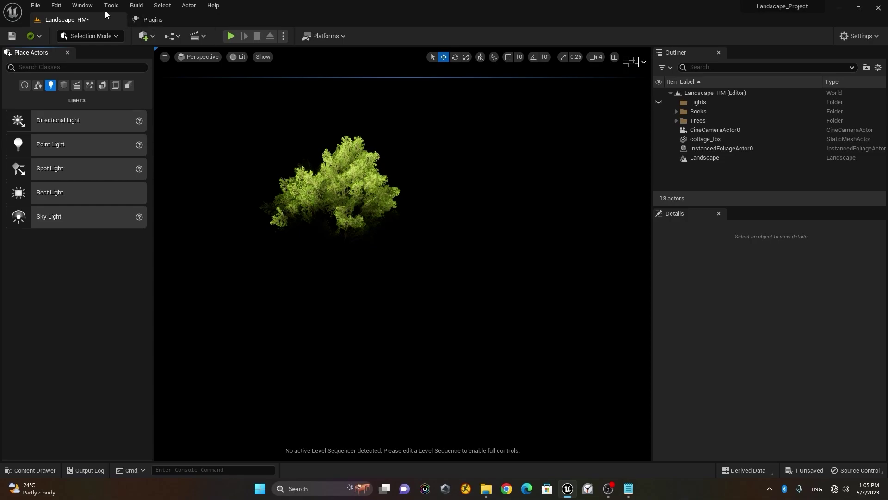
{"action": "left_click", "coordinate": [91, 9]}
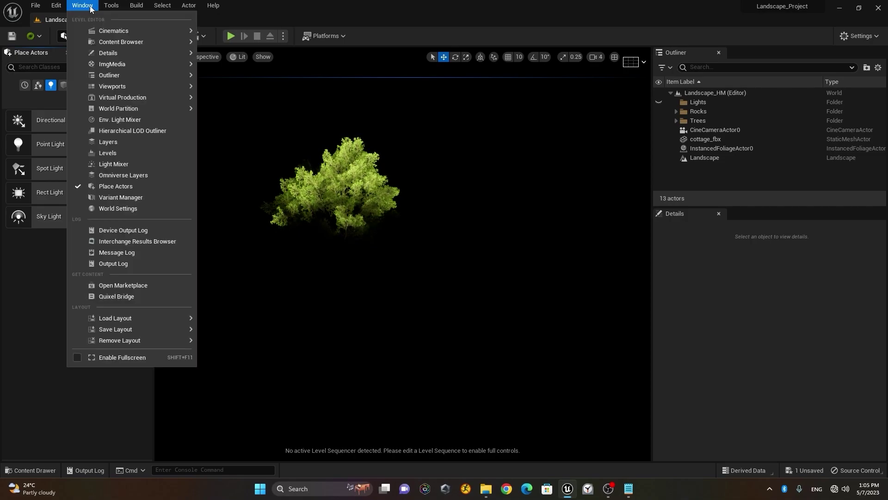
{"action": "left_click", "coordinate": [146, 120]}
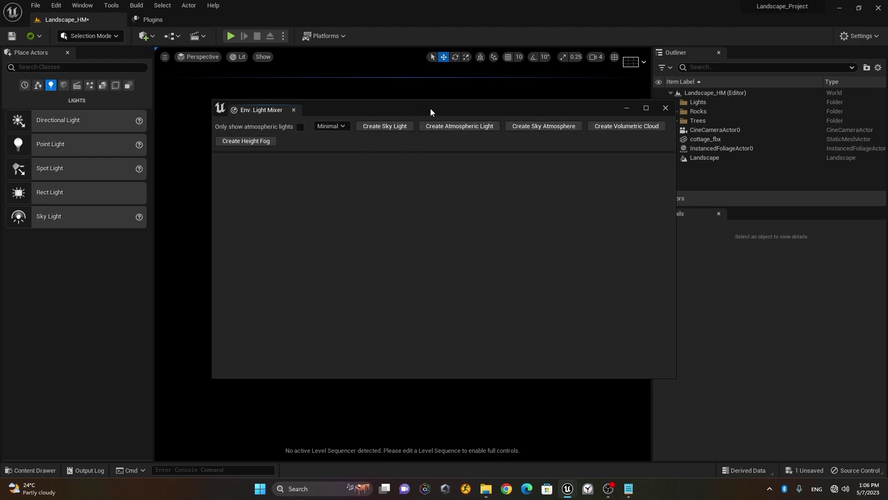
{"action": "left_click_drag", "start_coordinate": [430, 108], "coordinate": [371, 116]}
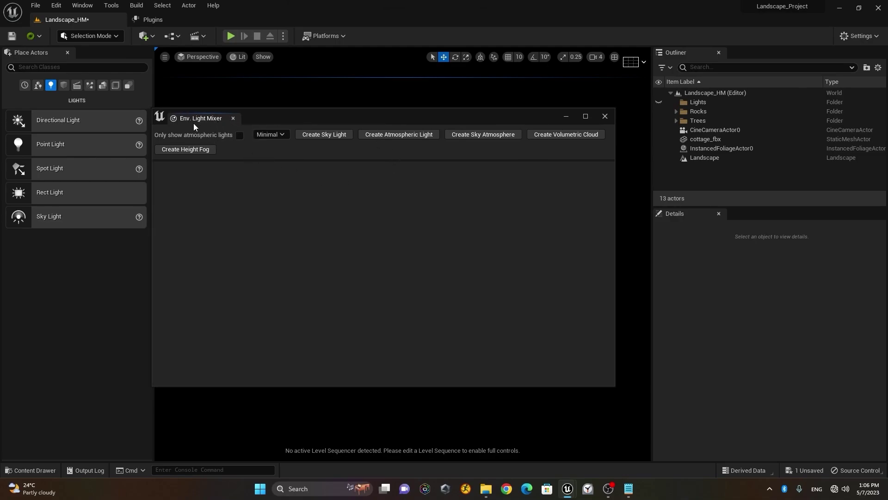
{"action": "left_click", "coordinate": [319, 136]}
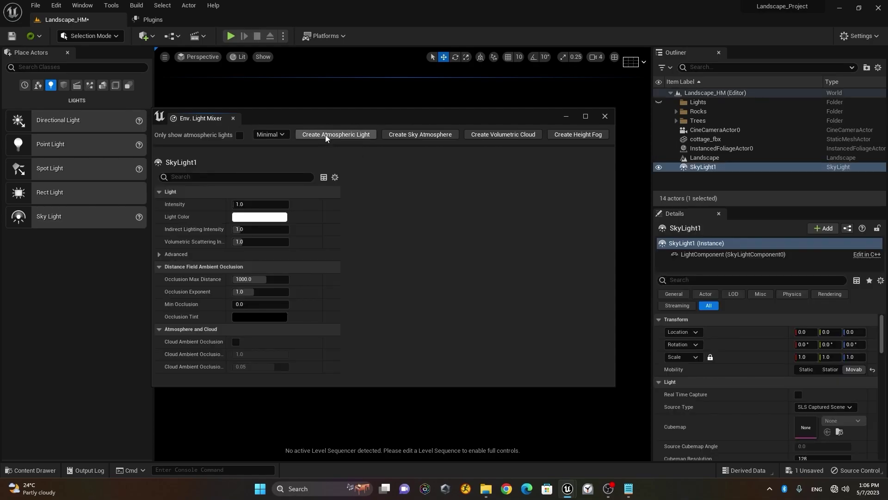
- Create an atmospheric directional light and a sky atmosphere with the Env. Light Mixer
{"action": "left_click", "coordinate": [326, 134]}
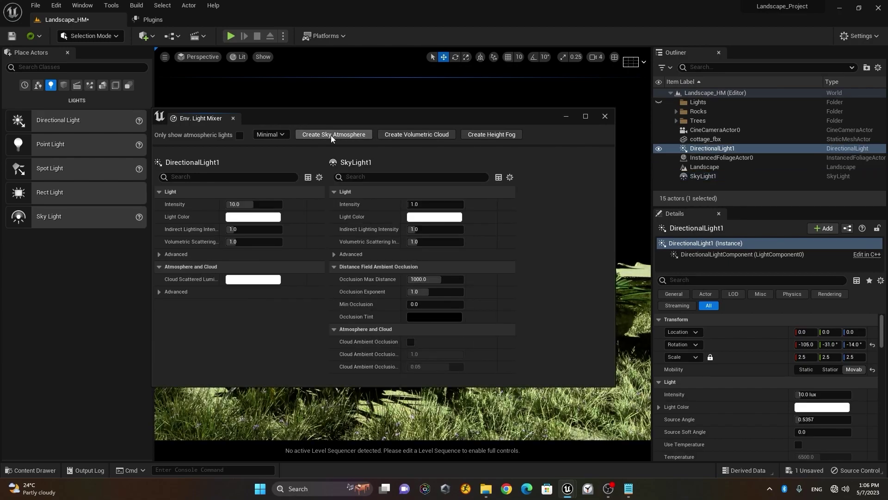
{"action": "left_click", "coordinate": [331, 135]}
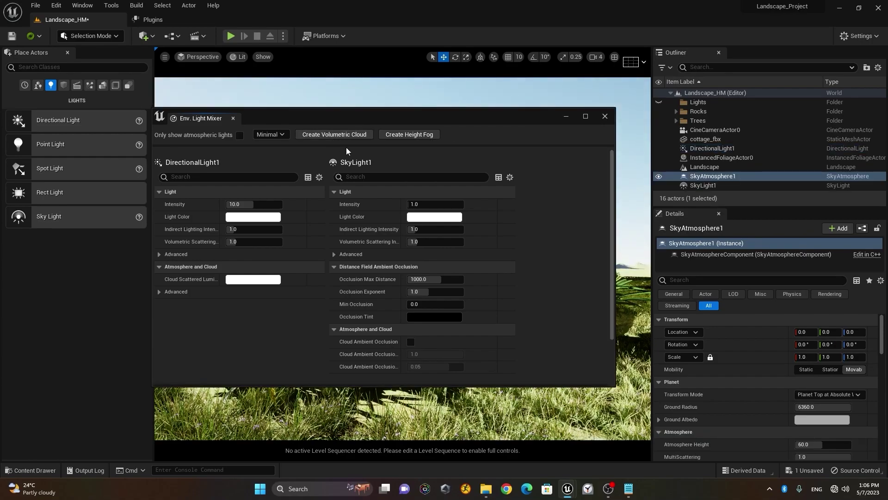
{"action": "scroll", "coordinate": [306, 181], "scroll_direction": "down", "scroll_amount": 4}
{"action": "scroll", "coordinate": [307, 181], "scroll_direction": "up", "scroll_amount": 4}
{"action": "scroll", "coordinate": [340, 208], "scroll_direction": "down", "scroll_amount": 4}
{"action": "scroll", "coordinate": [340, 208], "scroll_direction": "up", "scroll_amount": 4}
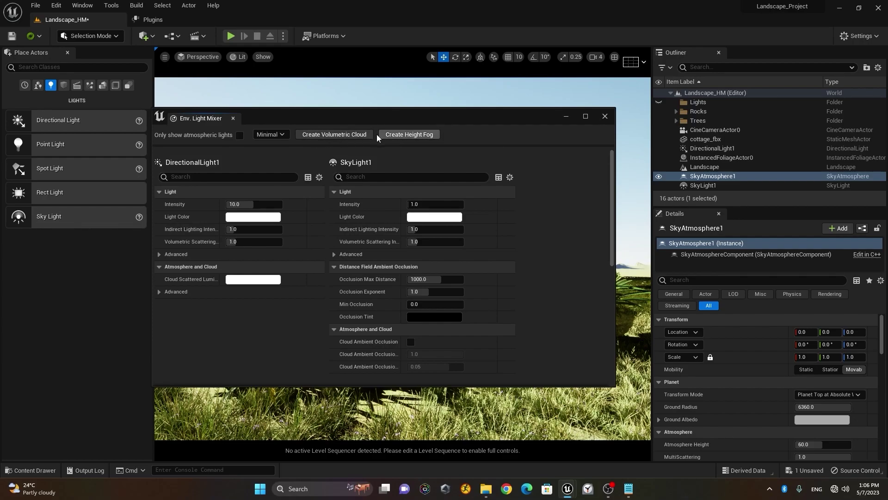
- Create a volumetric cloud and height fog with the Env. Light Mixer, and close the mixer window
{"action": "left_click", "coordinate": [322, 136]}
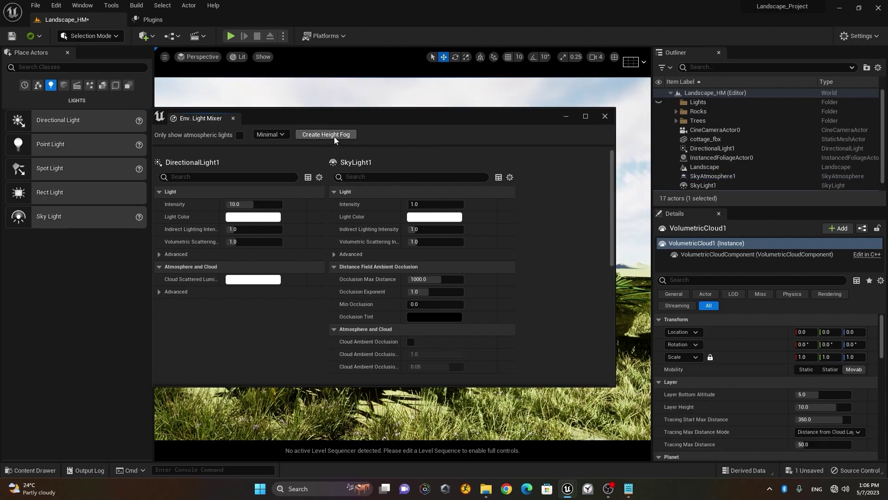
{"action": "left_click", "coordinate": [334, 138]}
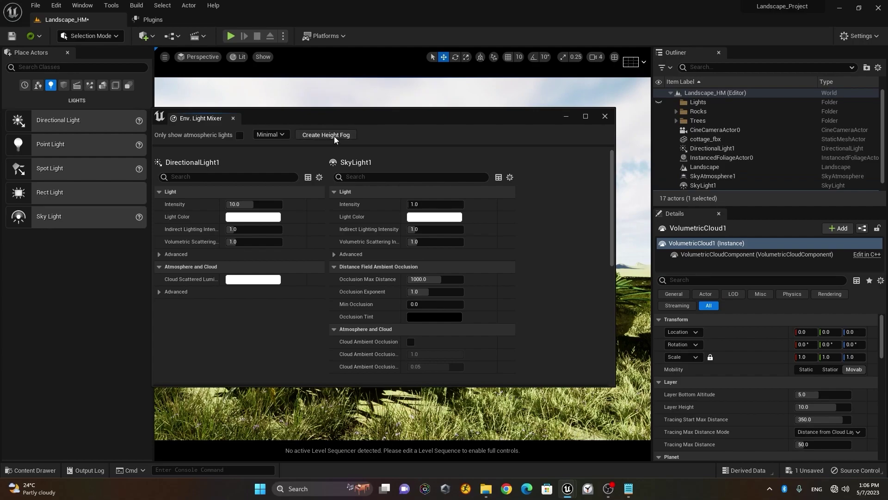
{"action": "left_click", "coordinate": [604, 117]}
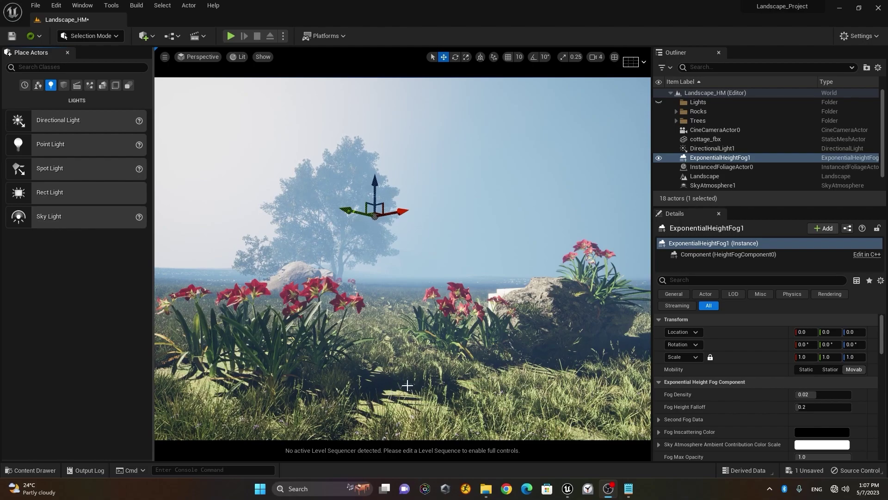
- Move the new directional light, exponential height fog, sky atmosphere, sky light and volumetric cloud into the Lights folder
{"action": "mouse_move", "coordinate": [410, 385]}
{"action": "right_mouse_down"}
{"action": "mouse_move", "coordinate": [416, 380]}
{"action": "mouse_move", "coordinate": [419, 399]}
{"action": "mouse_move", "coordinate": [416, 368]}
{"action": "right_mouse_up"}
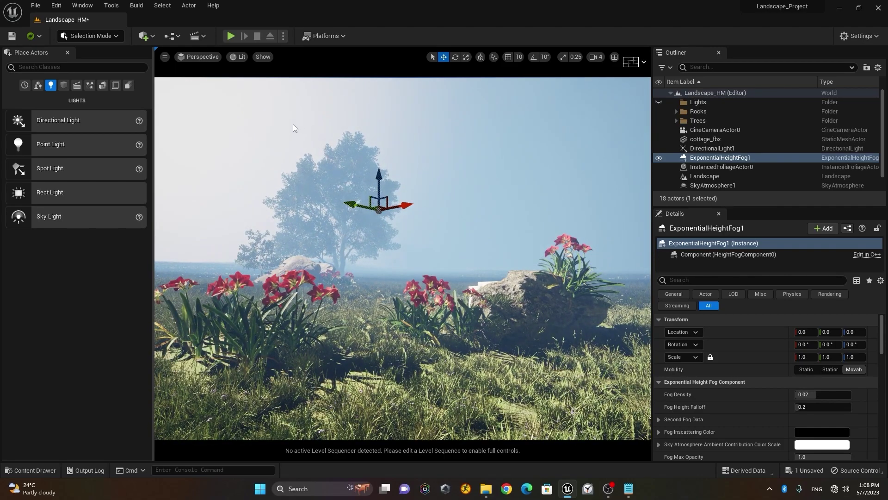
{"action": "left_click_drag", "start_coordinate": [742, 206], "coordinate": [737, 245]}
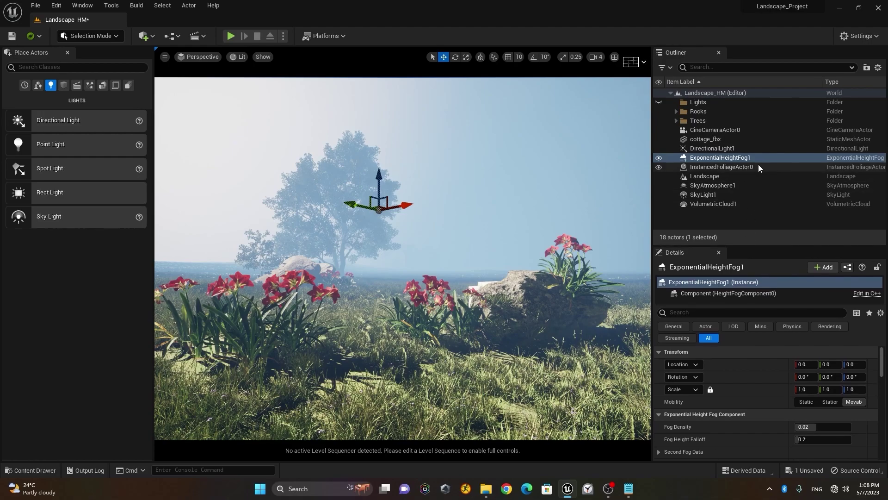
{"action": "left_click", "coordinate": [726, 150]}
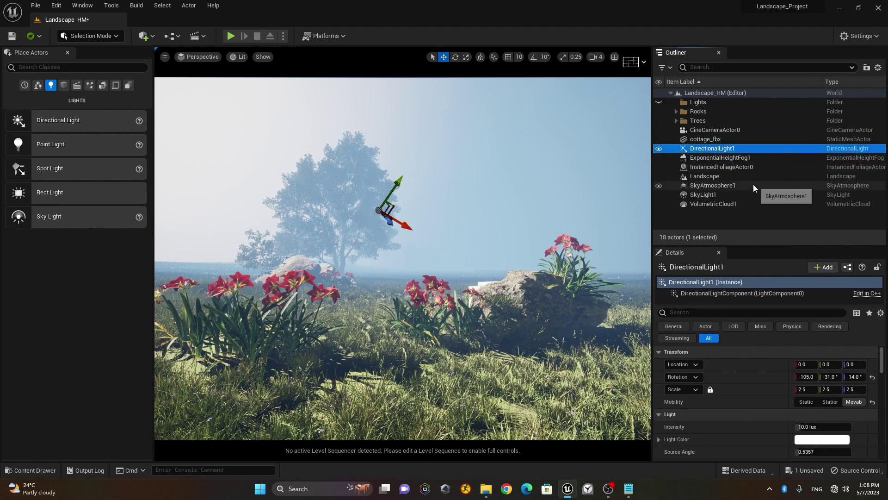
{"action": "left_click", "coordinate": [755, 157], "text": "ctrl"}
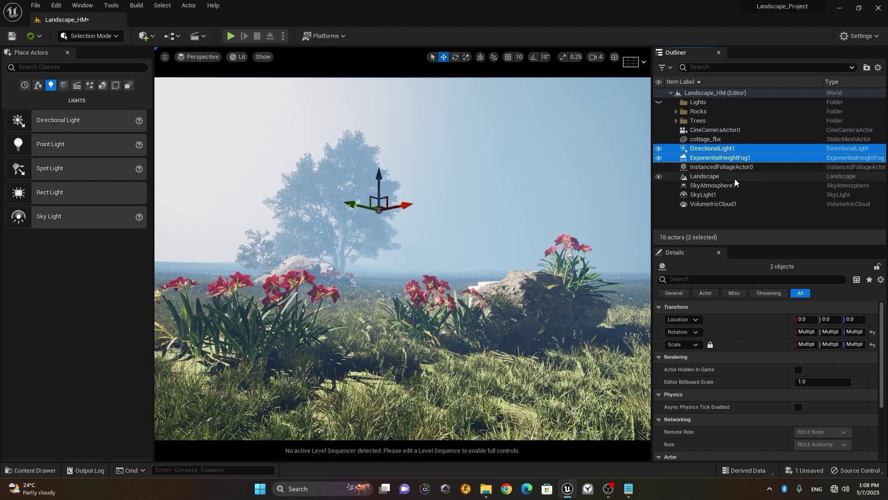
{"action": "left_click", "coordinate": [747, 186], "text": "ctrl"}
{"action": "left_click", "coordinate": [745, 195], "text": "ctrl"}
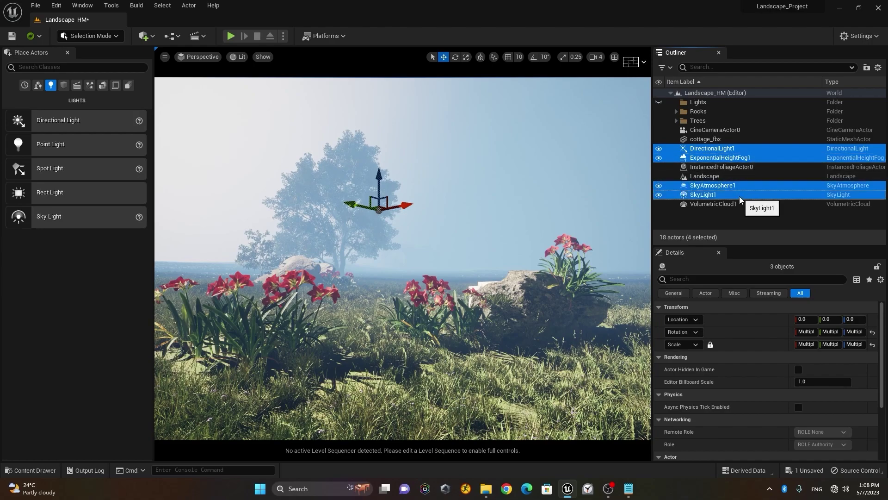
{"action": "left_click", "coordinate": [741, 205], "text": "ctrl"}
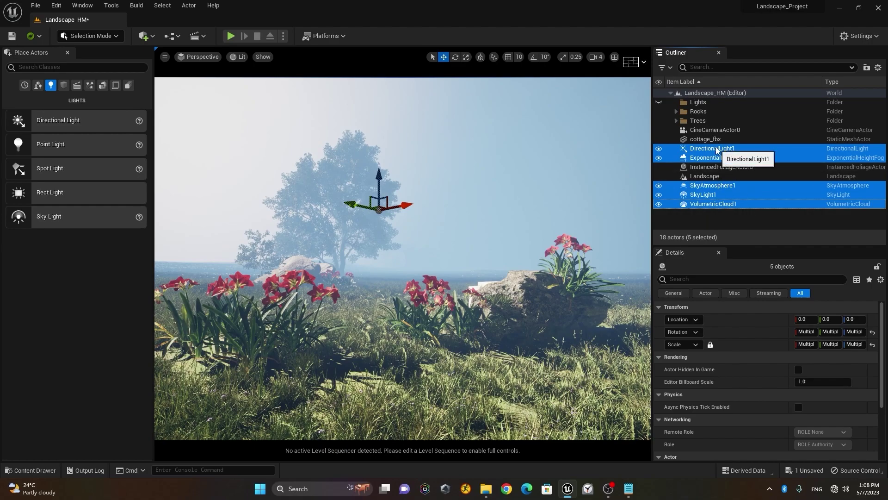
{"action": "left_click_drag", "start_coordinate": [719, 149], "coordinate": [703, 104]}
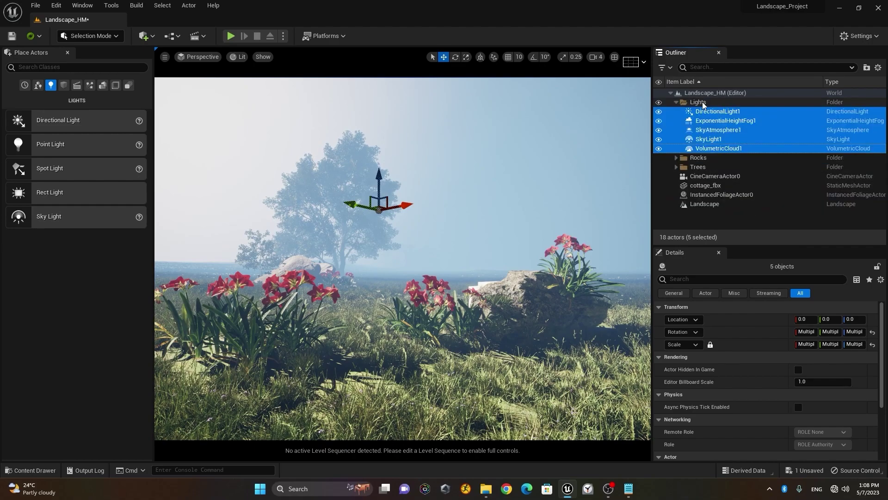
{"action": "left_click", "coordinate": [748, 223]}
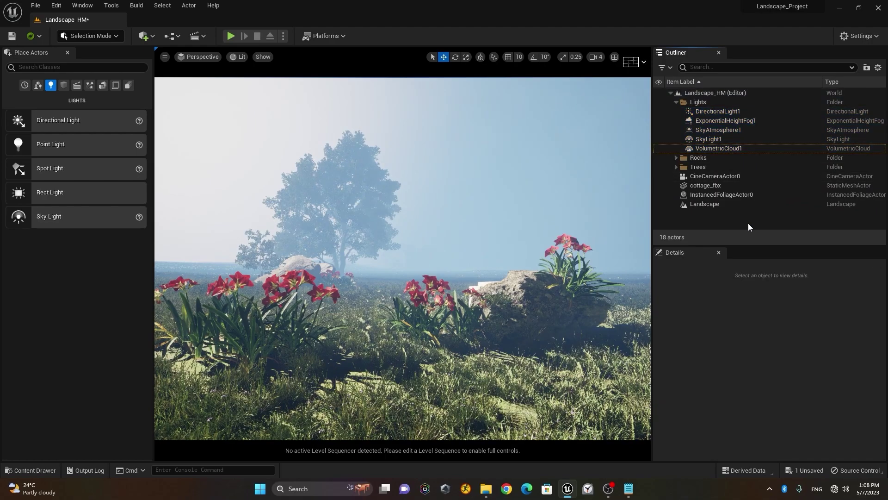
- Reset the directional light's rotation to its default value and undo the reset
{"action": "left_click", "coordinate": [725, 111]}
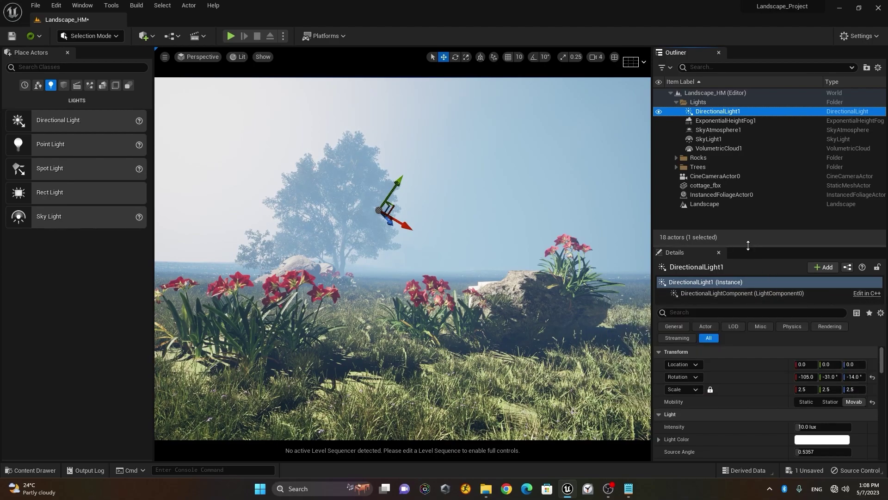
{"action": "left_click_drag", "start_coordinate": [752, 246], "coordinate": [745, 186]}
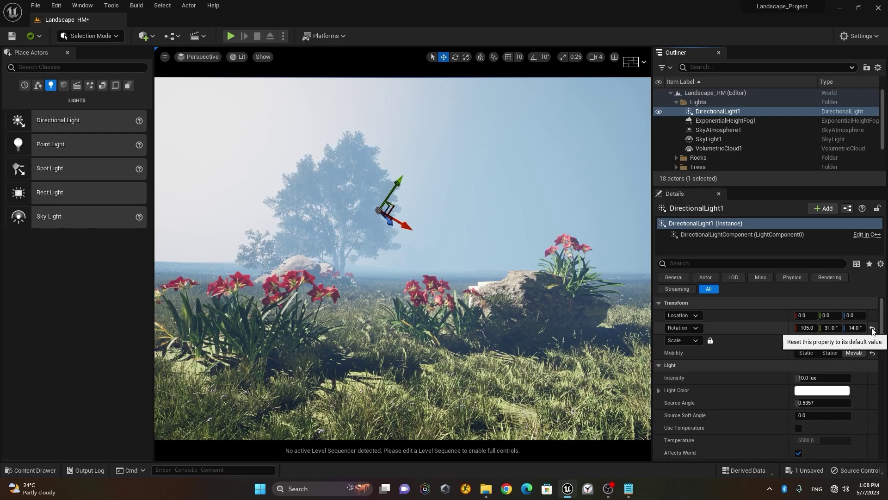
{"action": "left_click", "coordinate": [873, 329]}
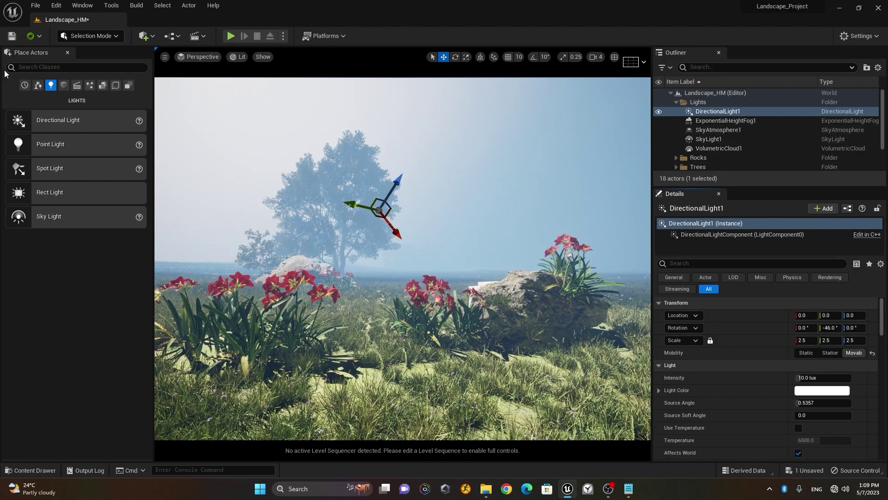
{"action": "left_click", "coordinate": [56, 5]}
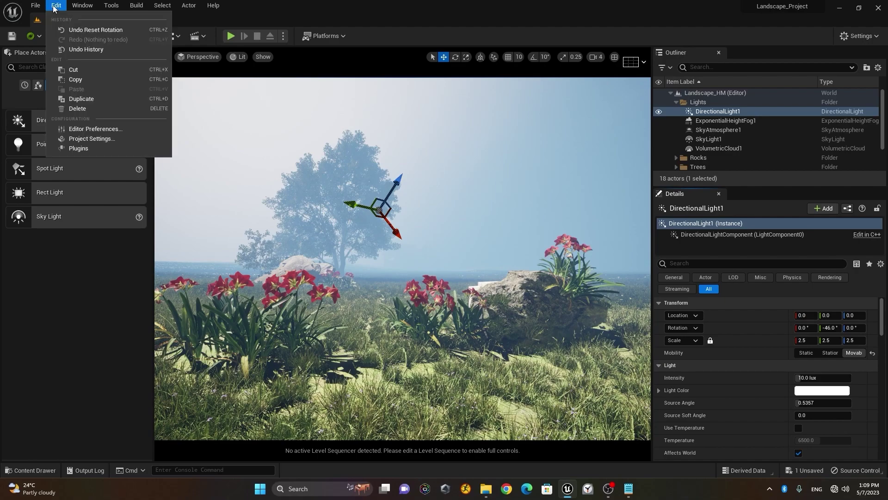
{"action": "left_click", "coordinate": [99, 32]}
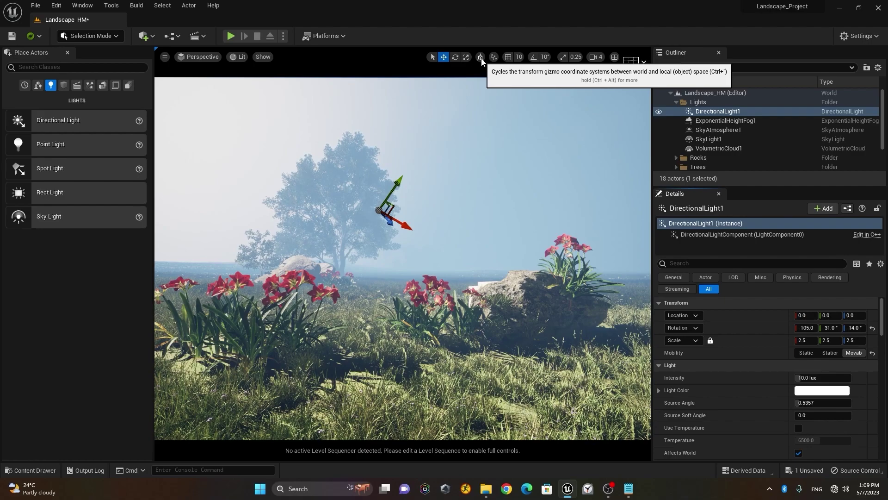
- Switch the transform gizmo to world space and move the directional light to about X 3896, Y -2226, Z 1077
{"action": "left_click", "coordinate": [482, 58]}
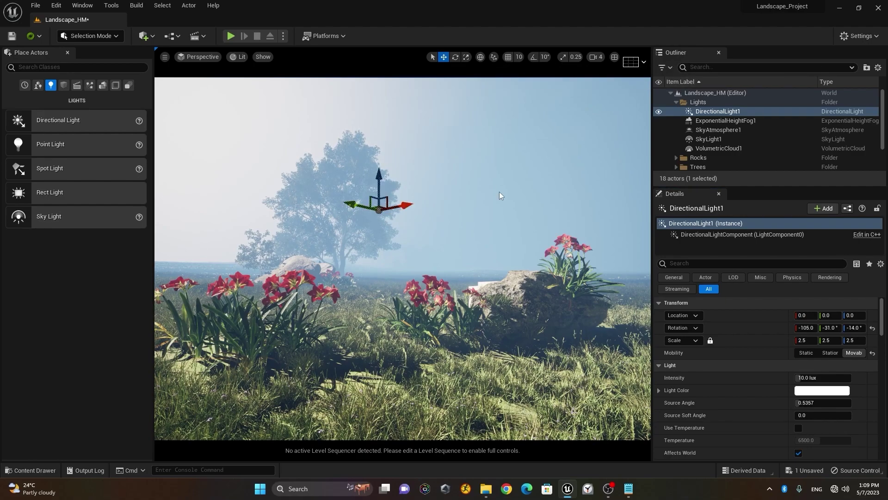
{"action": "left_click", "coordinate": [727, 121]}
{"action": "left_click", "coordinate": [732, 115]}
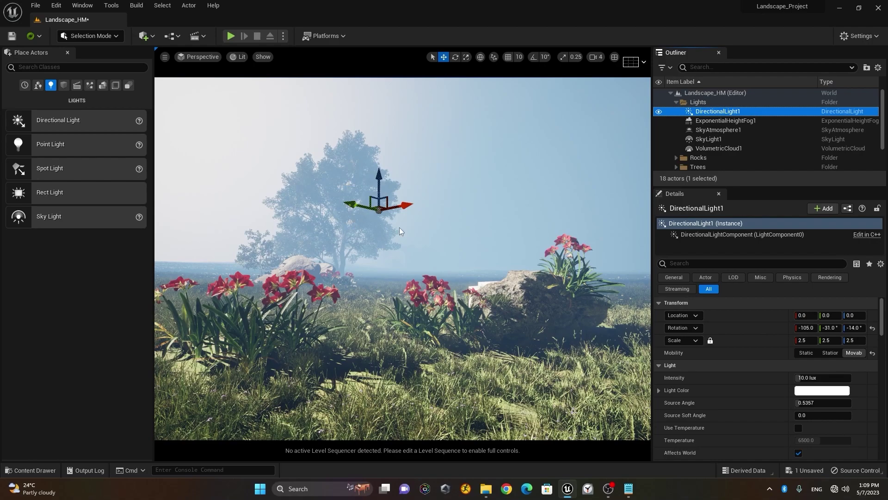
{"action": "left_click_drag", "start_coordinate": [355, 204], "coordinate": [388, 184]}
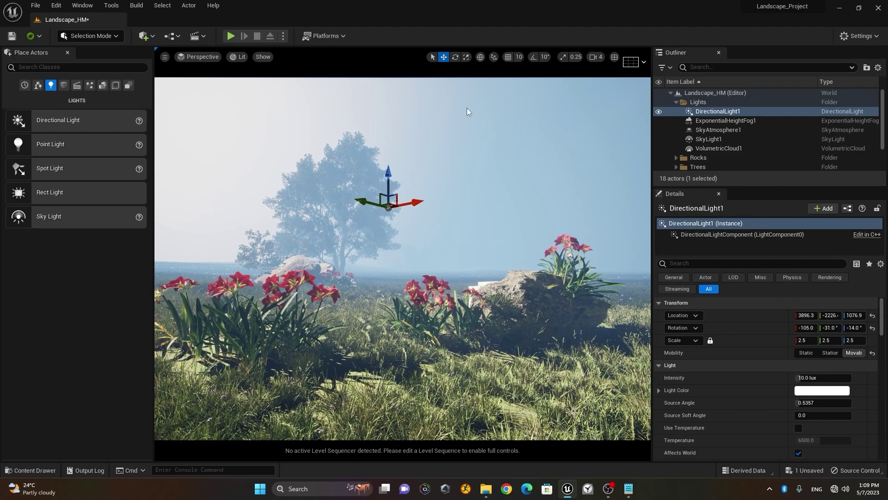
- Scale the directional light uniformly to about 2.67 and reset its scale to the default
{"action": "left_click", "coordinate": [466, 58]}
{"action": "left_click_drag", "start_coordinate": [389, 208], "coordinate": [399, 205]}
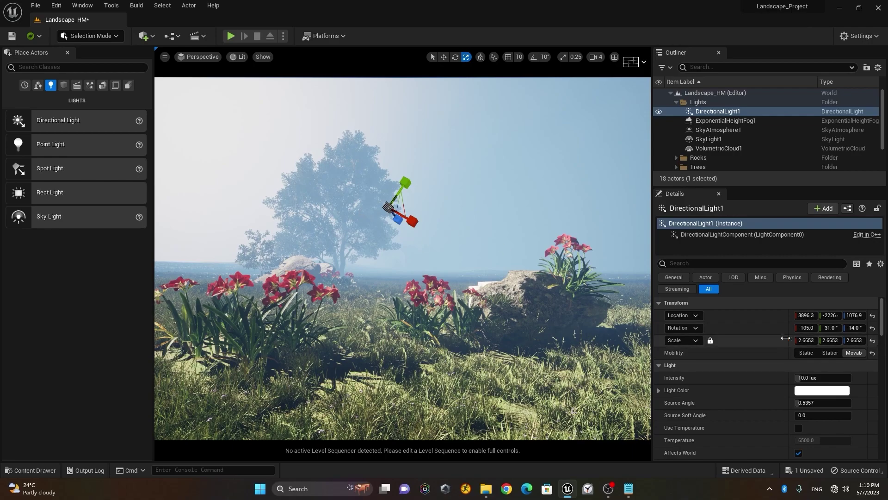
{"action": "left_click", "coordinate": [872, 342]}
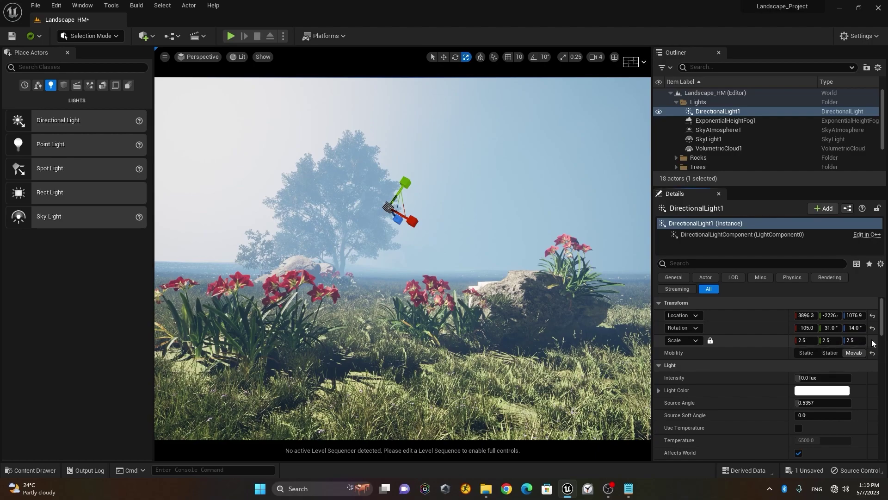
- Rotate the directional light to try different sun directions, and reset its location and rotation to their defaults
{"action": "left_click", "coordinate": [455, 58]}
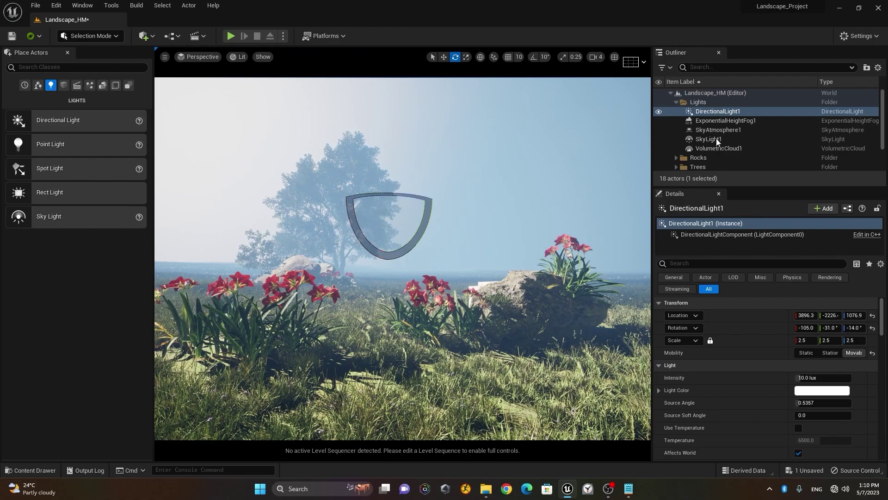
{"action": "mouse_move", "coordinate": [429, 198]}
{"action": "left_mouse_down"}
{"action": "mouse_move", "coordinate": [451, 210]}
{"action": "mouse_move", "coordinate": [371, 218]}
{"action": "mouse_move", "coordinate": [325, 214]}
{"action": "mouse_move", "coordinate": [313, 202]}
{"action": "mouse_move", "coordinate": [349, 190]}
{"action": "mouse_move", "coordinate": [444, 200]}
{"action": "left_mouse_up"}
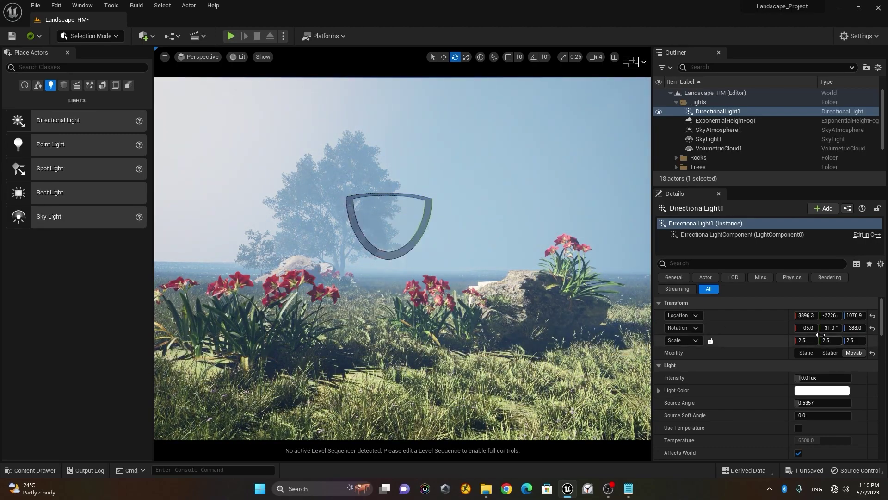
{"action": "left_click", "coordinate": [873, 316]}
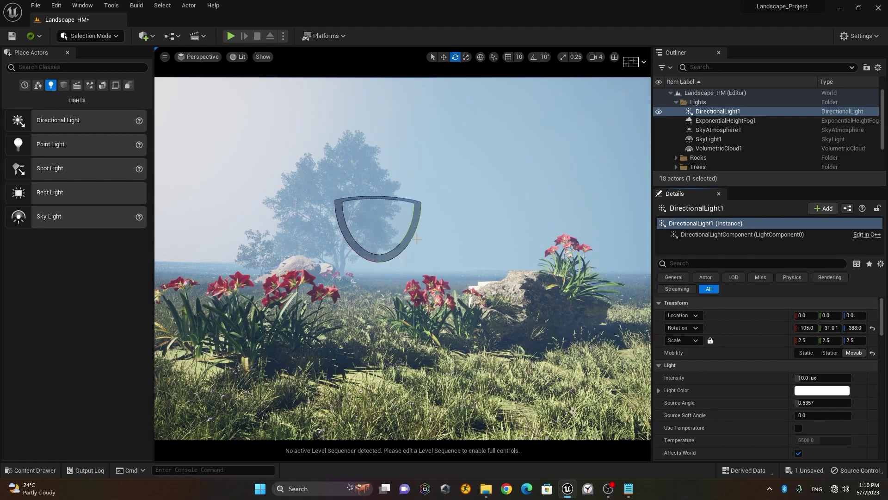
{"action": "left_click_drag", "start_coordinate": [407, 244], "coordinate": [479, 216]}
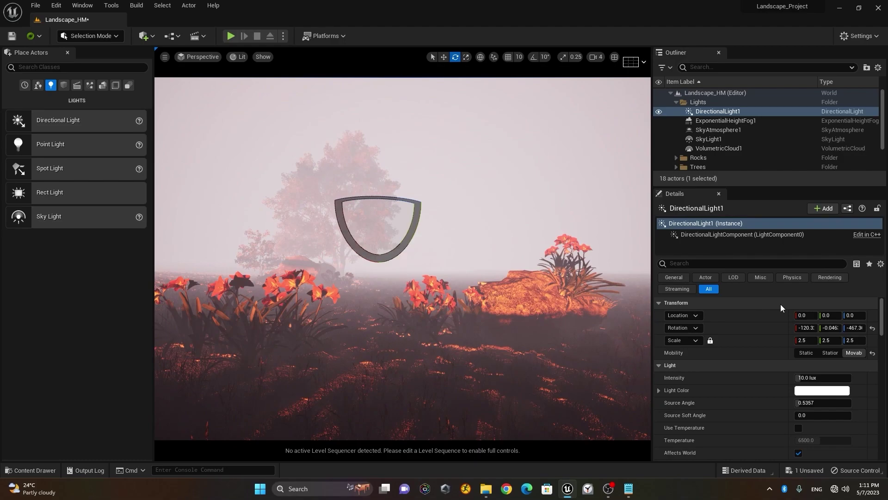
{"action": "left_click", "coordinate": [872, 328]}
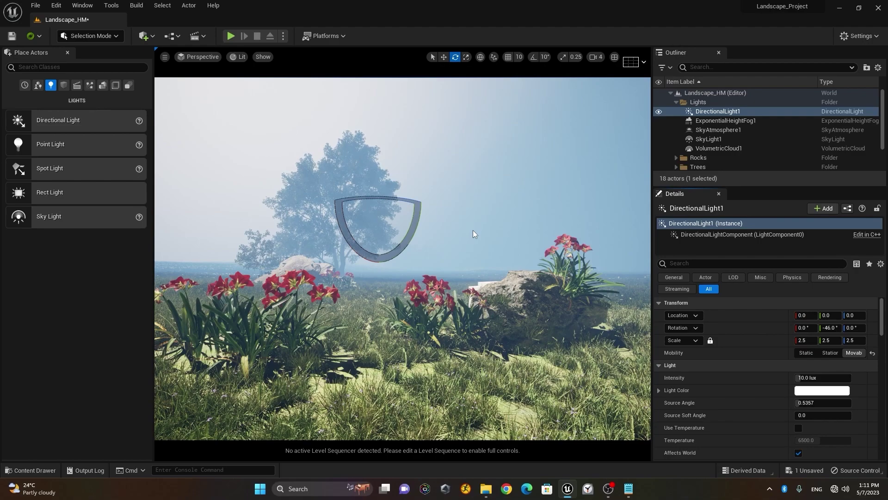
- Adjust the sun direction interactively in the viewport to a rotation of about Y -24.8° and Z -0.57°
{"action": "key", "text": "ctrl+l"}
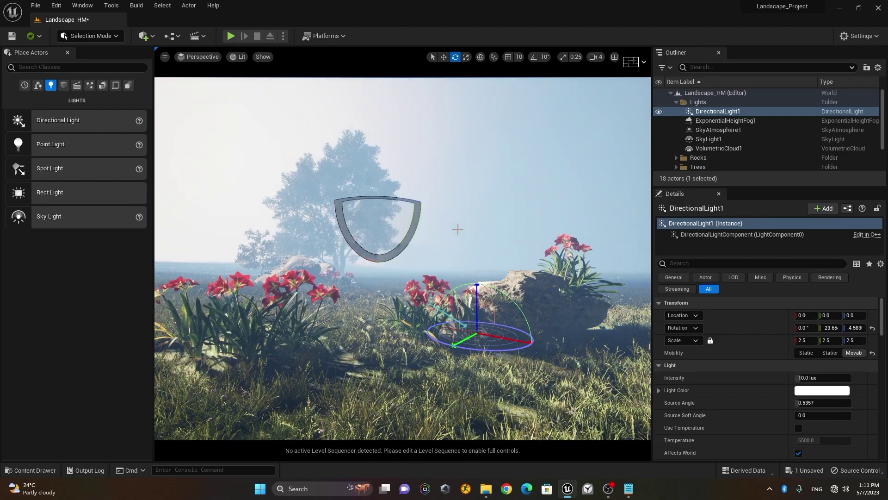
{"action": "key", "text": "ctrl+l"}
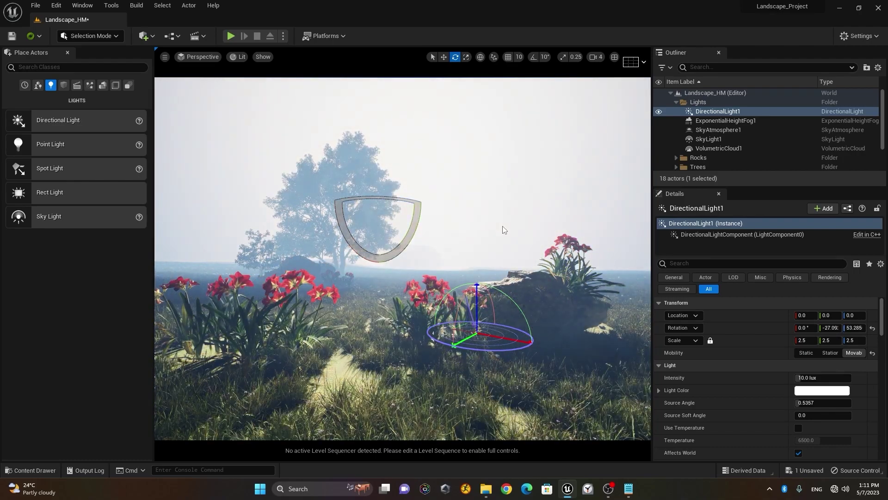
{"action": "key", "text": "ctrl+l"}
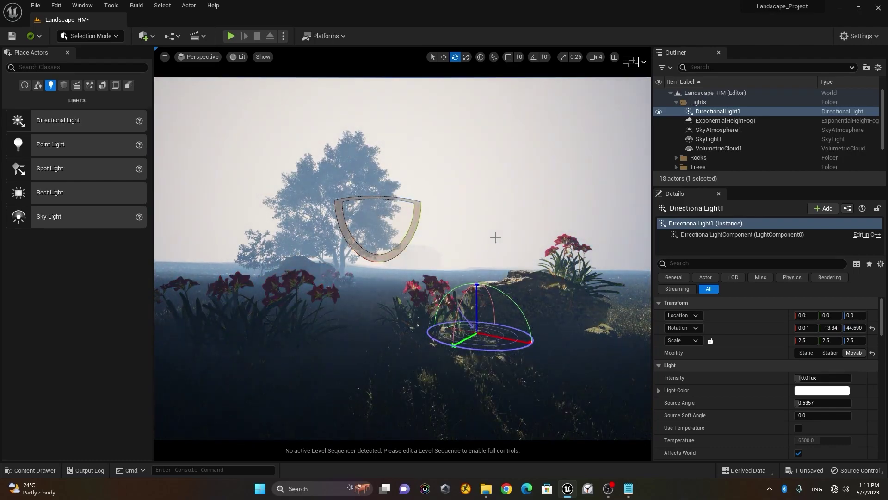
{"action": "key", "text": "ctrl+l"}
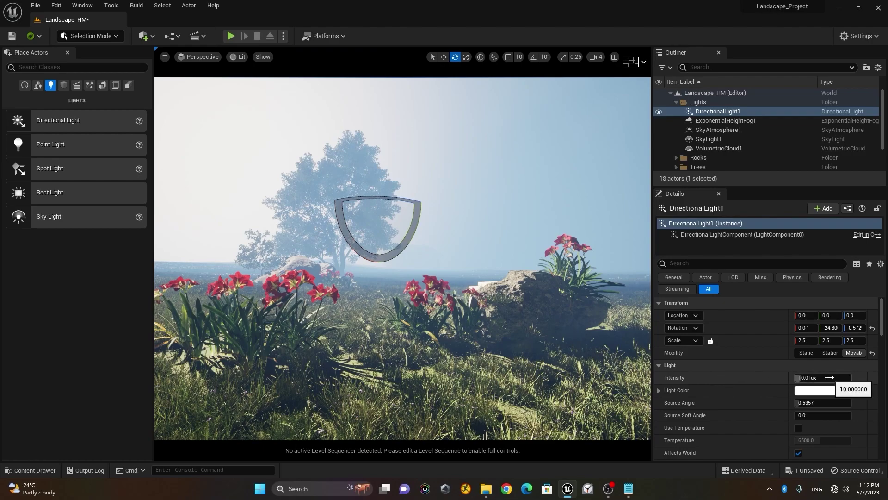
- Raise the directional light's intensity to about 40 lux and reset it to the default
{"action": "mouse_move", "coordinate": [828, 377]}
{"action": "left_mouse_down"}
{"action": "mouse_move", "coordinate": [814, 377]}
{"action": "mouse_move", "coordinate": [839, 378]}
{"action": "left_mouse_up"}
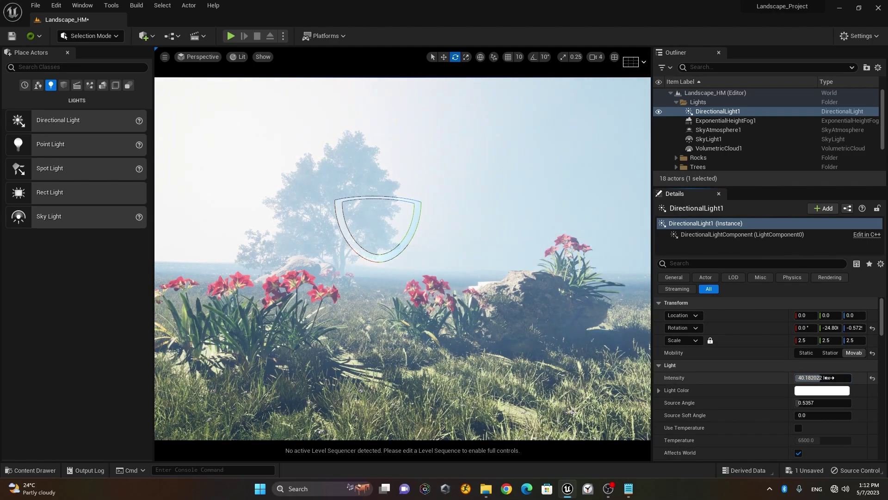
{"action": "left_click", "coordinate": [873, 378]}
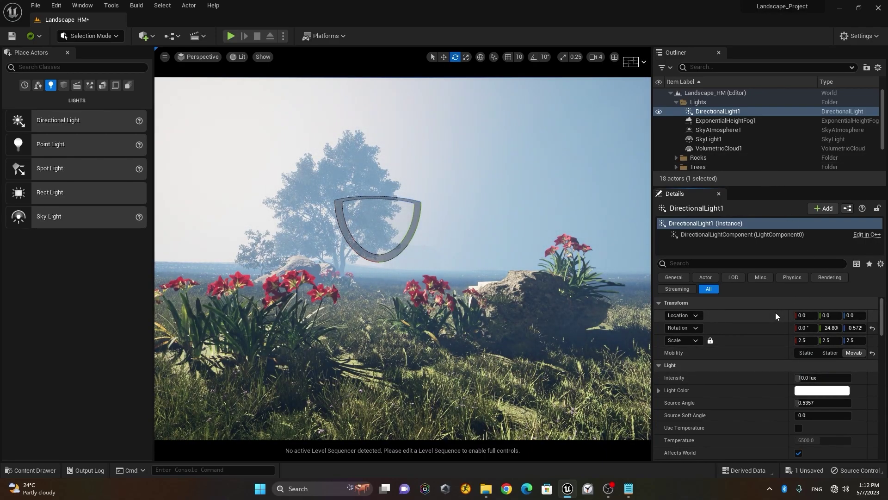
- Preview a pink light color for the directional light in the Color Picker and discard the change
{"action": "scroll", "coordinate": [776, 313], "scroll_direction": "down", "scroll_amount": 2}
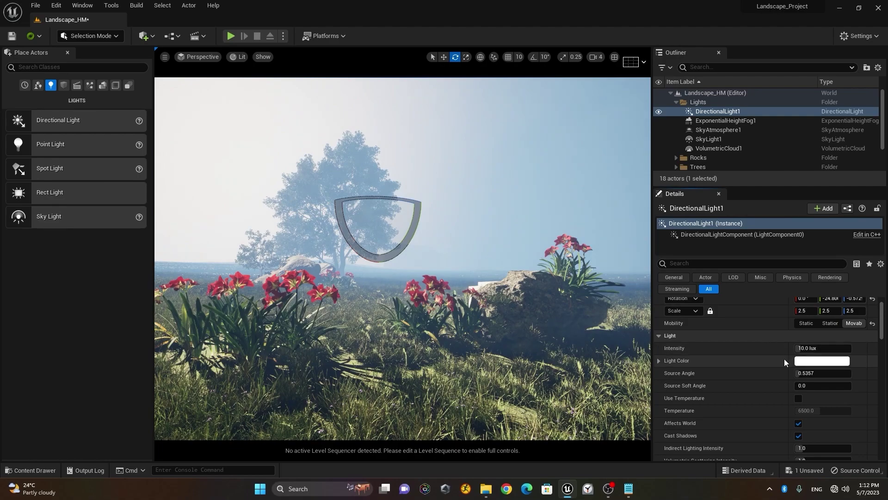
{"action": "left_click", "coordinate": [812, 361]}
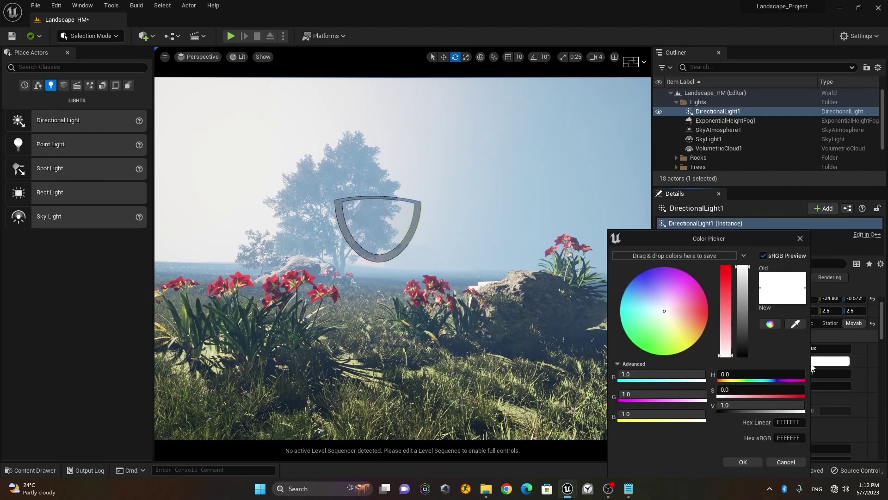
{"action": "left_click_drag", "start_coordinate": [665, 313], "coordinate": [693, 307]}
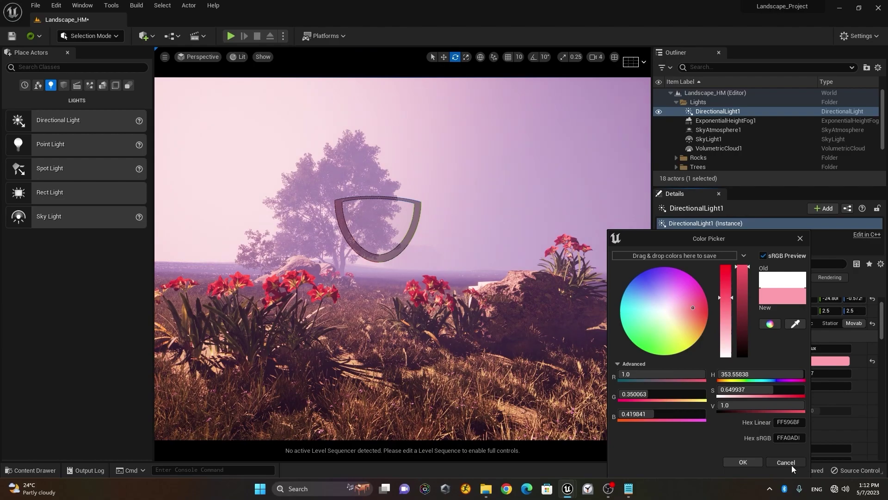
{"action": "left_click", "coordinate": [793, 465]}
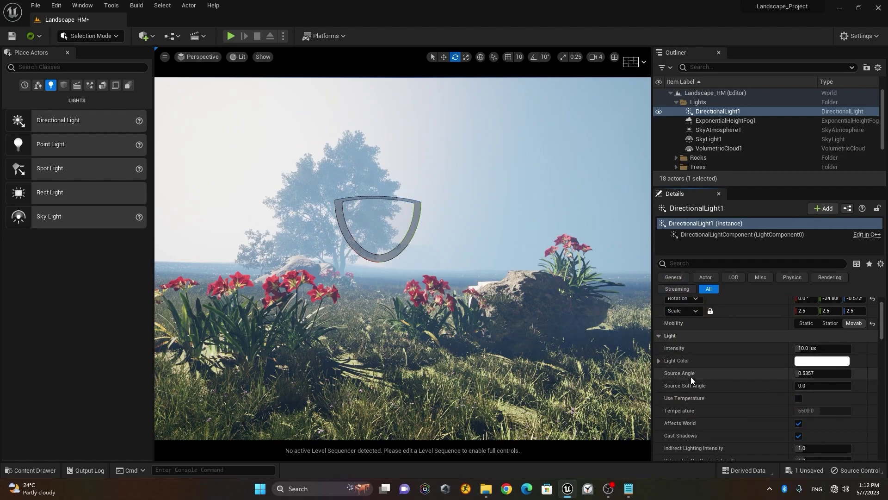
- Try source angles of 5, 0, 100 and 25 on the directional light, and set its source angle to 1.0
{"action": "left_click_drag", "start_coordinate": [805, 376], "coordinate": [859, 376]}
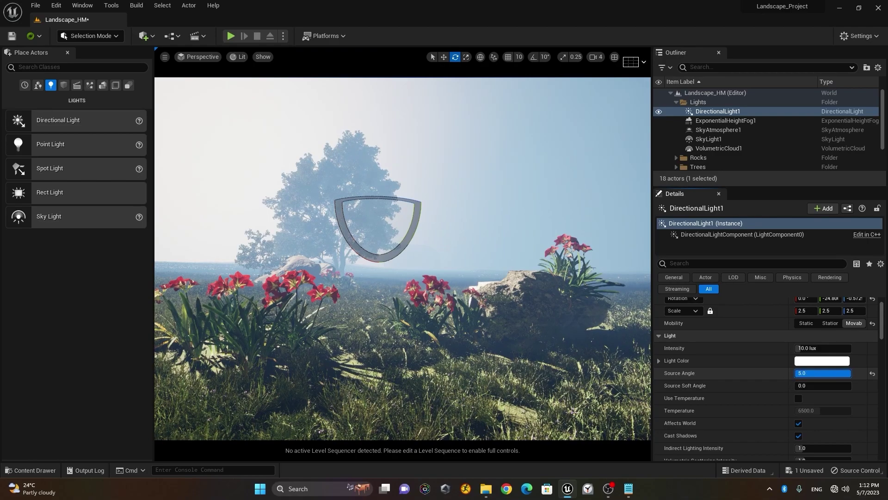
{"action": "type", "text": "0.0"}
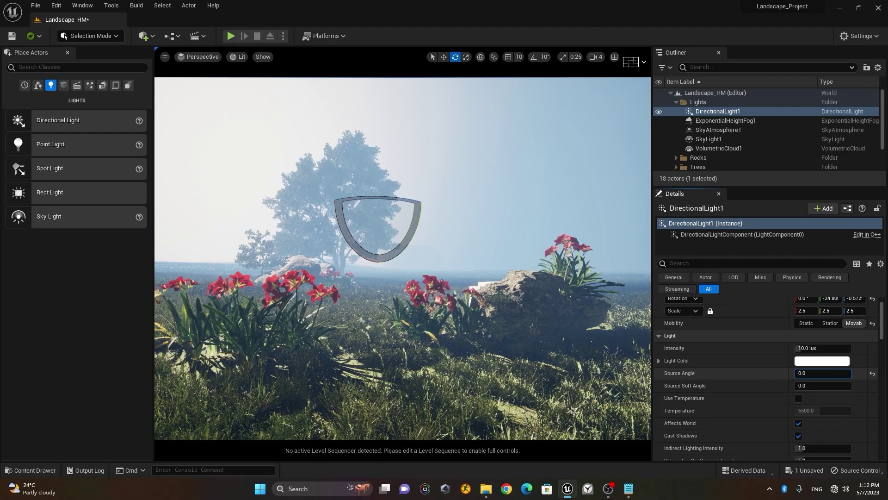
{"action": "key", "text": "ctrl+z"}
{"action": "left_click_drag", "start_coordinate": [822, 373], "coordinate": [806, 373]}
{"action": "left_click", "coordinate": [824, 374]}
{"action": "key", "text": "Return"}
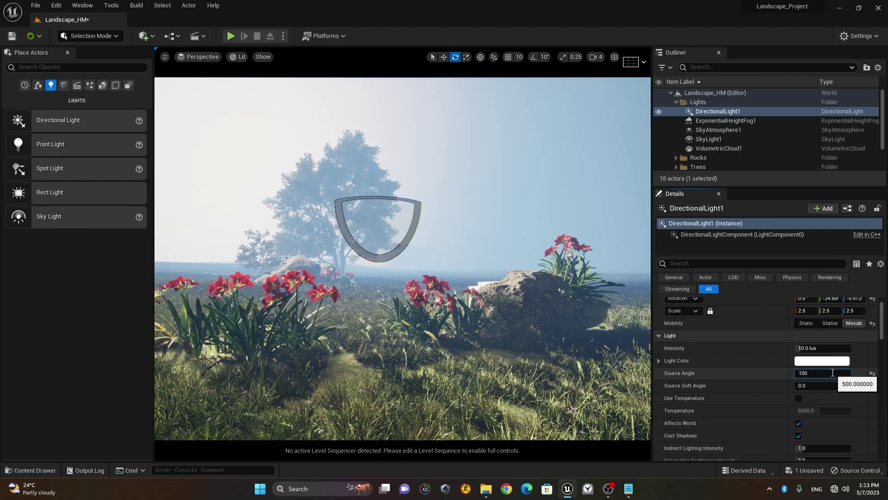
{"action": "key", "text": "Return"}
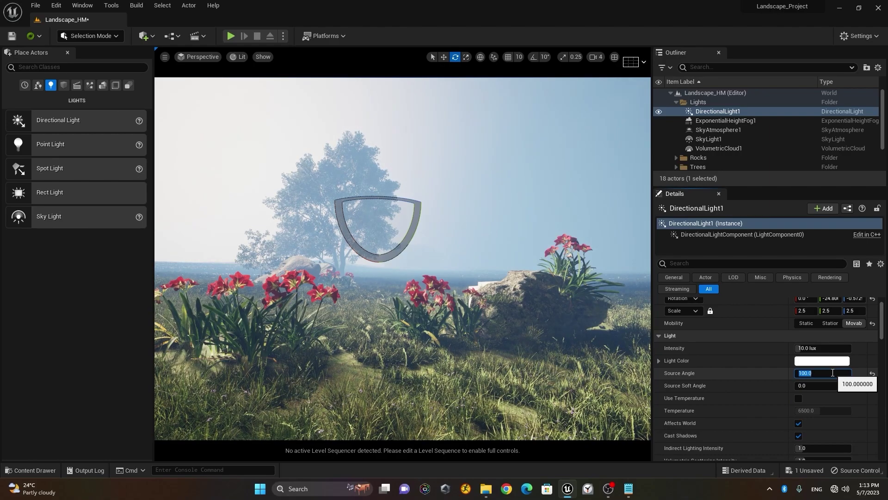
{"action": "type", "text": "25"}
{"action": "key", "text": "Return"}
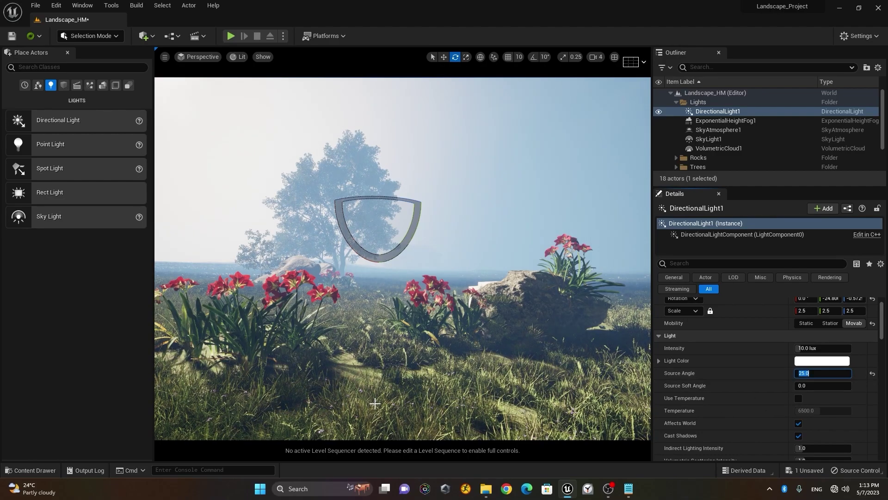
{"action": "left_click", "coordinate": [873, 375]}
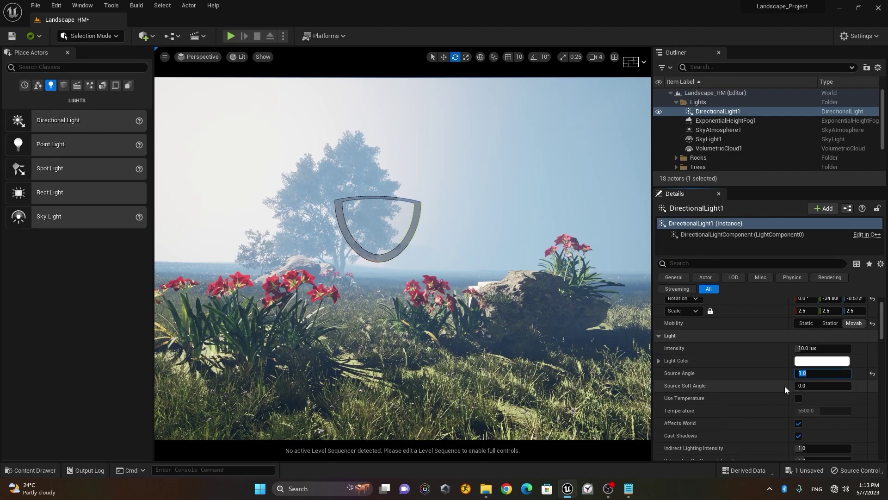
- Enable Use Temperature on the directional light and warm its temperature to about 5099
{"action": "scroll", "coordinate": [748, 370], "scroll_direction": "down", "scroll_amount": 1}
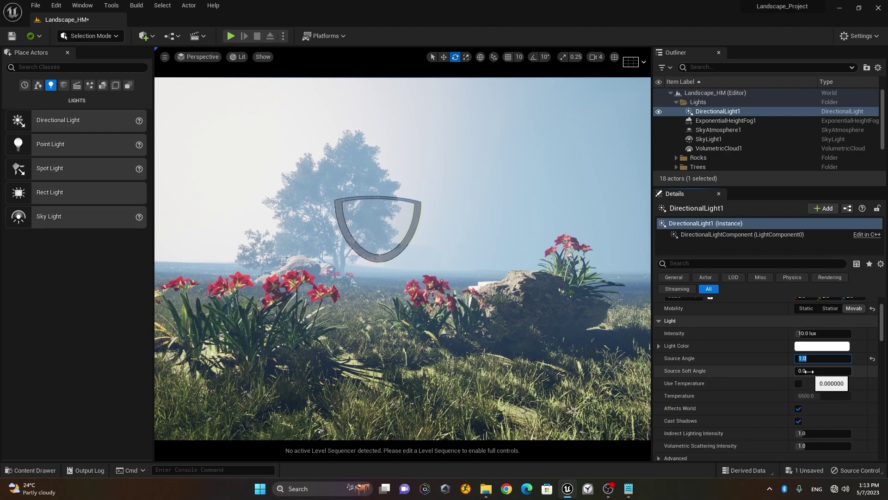
{"action": "scroll", "coordinate": [767, 378], "scroll_direction": "down", "scroll_amount": 1}
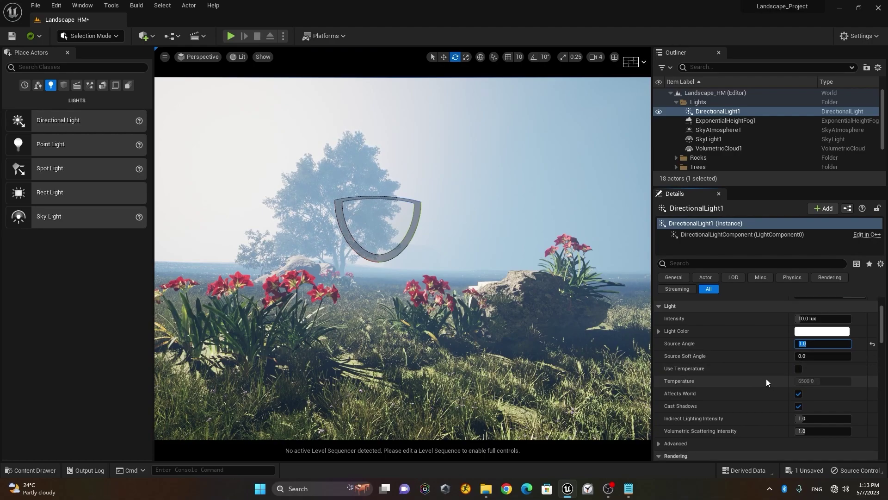
{"action": "left_click", "coordinate": [799, 371]}
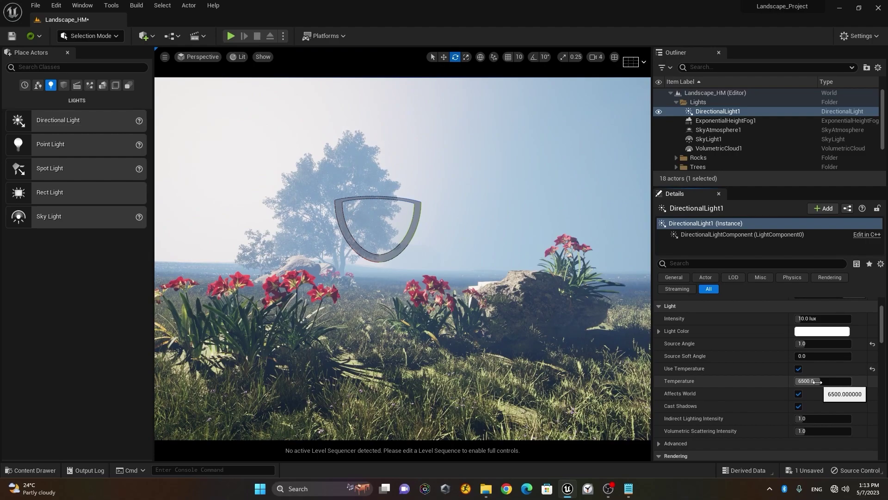
{"action": "left_click_drag", "start_coordinate": [817, 382], "coordinate": [798, 382]}
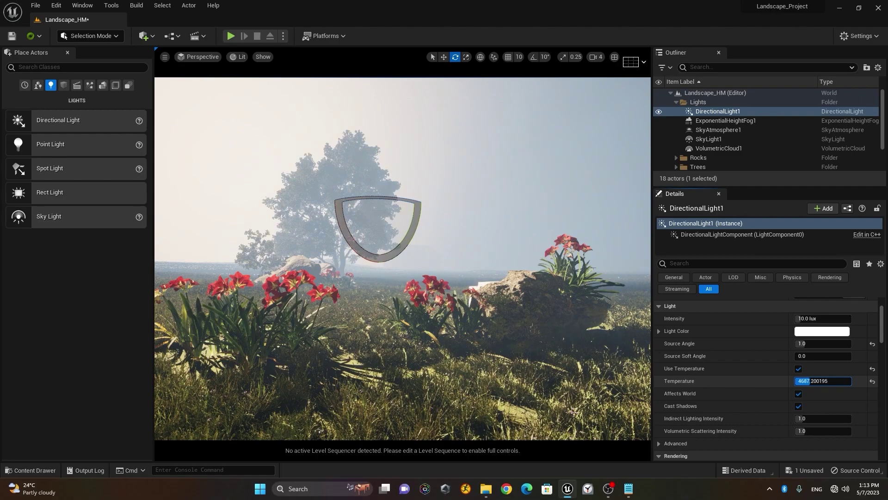
{"action": "left_click_drag", "start_coordinate": [812, 381], "coordinate": [819, 381]}
- Turn the directional light's Affects World option off and back on to compare the scene
{"action": "scroll", "coordinate": [740, 371], "scroll_direction": "down", "scroll_amount": 3}
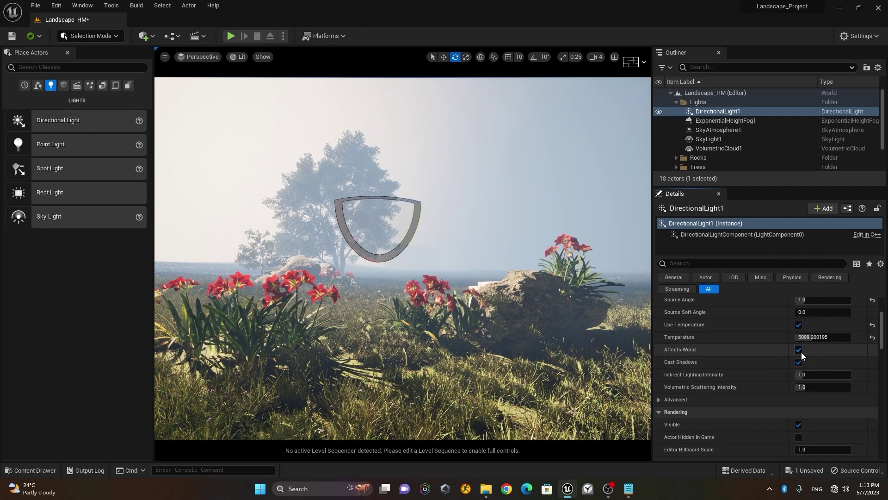
{"action": "left_click", "coordinate": [799, 350]}
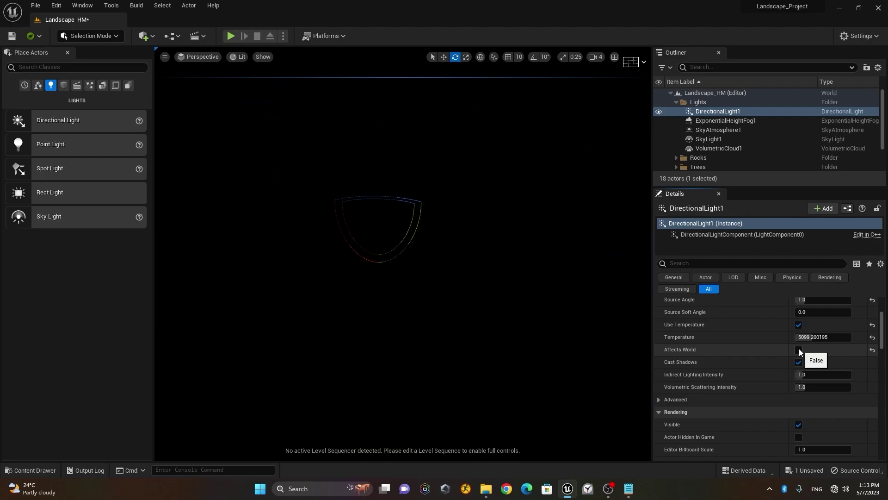
{"action": "left_click", "coordinate": [799, 349]}
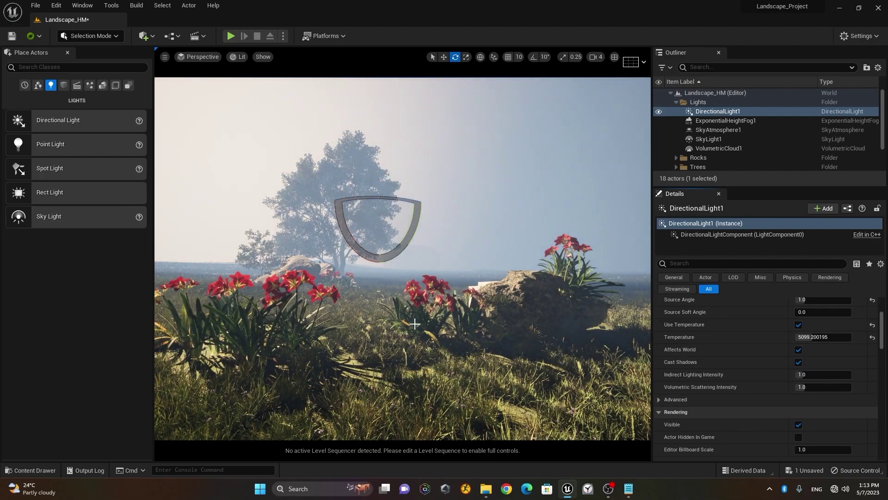
- Turn Cast Shadows off and back on, and try a higher Indirect Lighting Intensity before resetting it to the default
{"action": "left_click", "coordinate": [798, 361]}
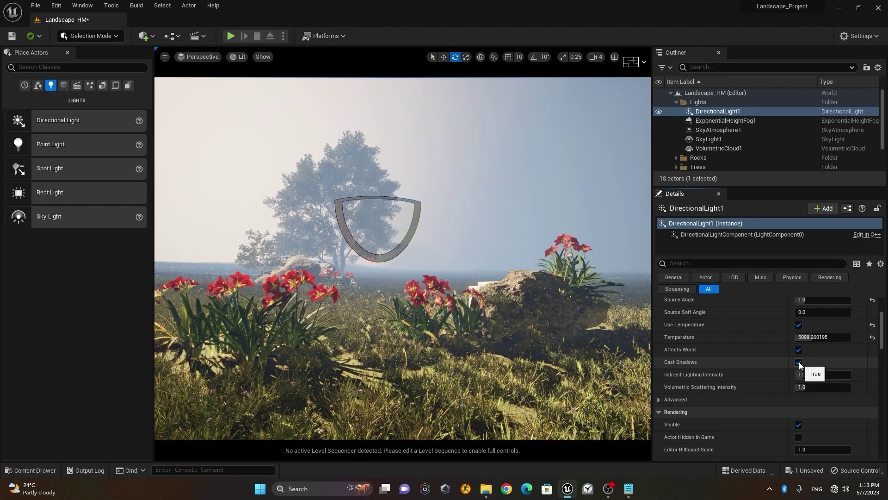
{"action": "left_click", "coordinate": [799, 361]}
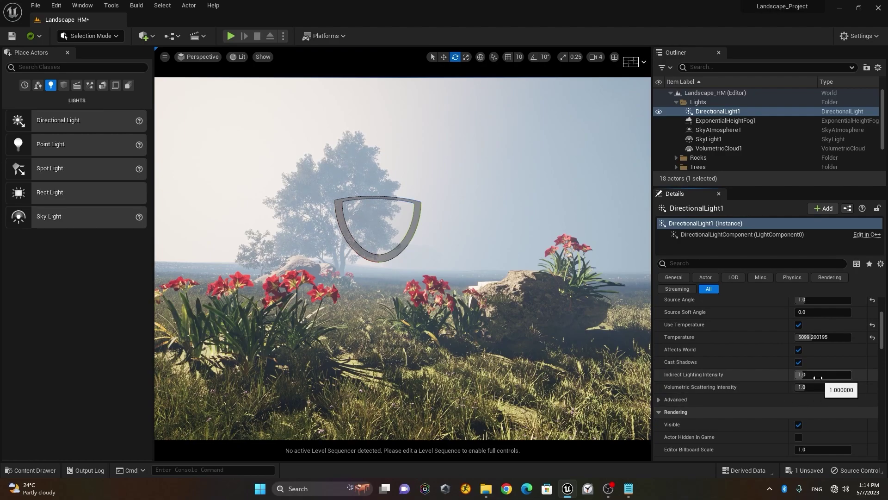
{"action": "mouse_move", "coordinate": [803, 375]}
{"action": "left_mouse_down"}
{"action": "mouse_move", "coordinate": [852, 375]}
{"action": "mouse_move", "coordinate": [798, 375]}
{"action": "mouse_move", "coordinate": [850, 374]}
{"action": "mouse_move", "coordinate": [819, 374]}
{"action": "left_mouse_up"}
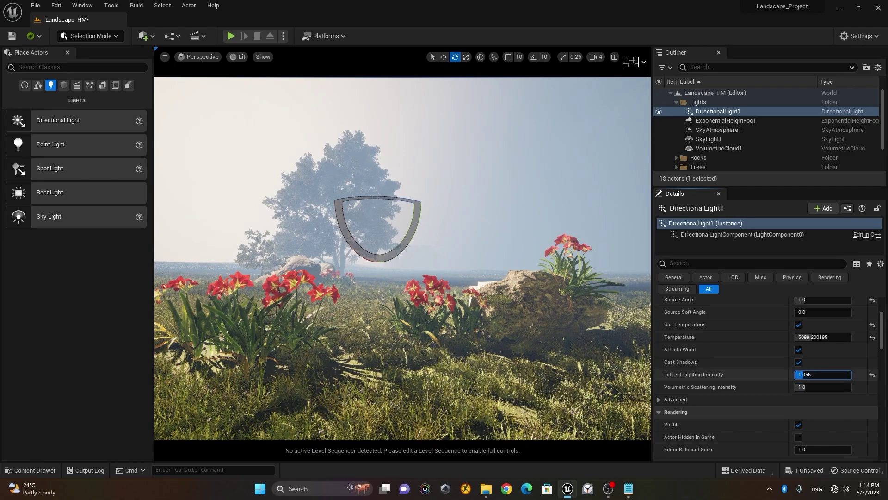
{"action": "left_click", "coordinate": [872, 375]}
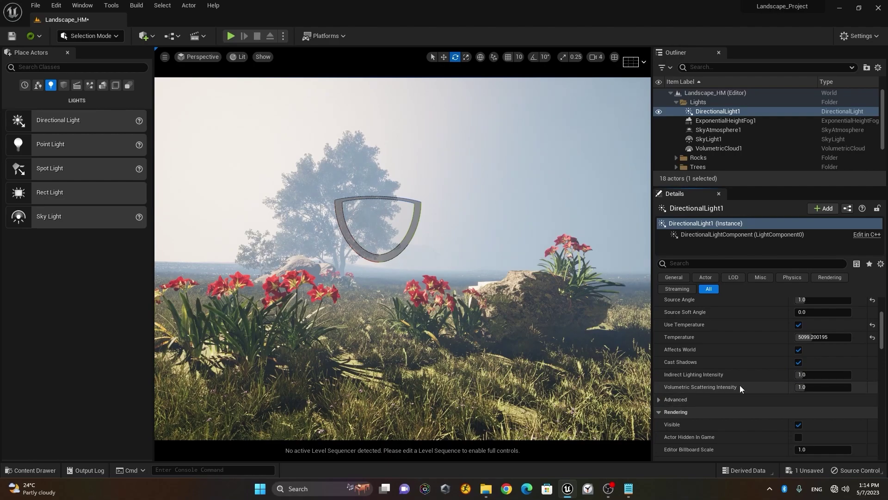
- Examine the directional light's Rendering settings, including the advanced ones, and its Lightmass settings
{"action": "scroll", "coordinate": [740, 385], "scroll_direction": "down", "scroll_amount": 5}
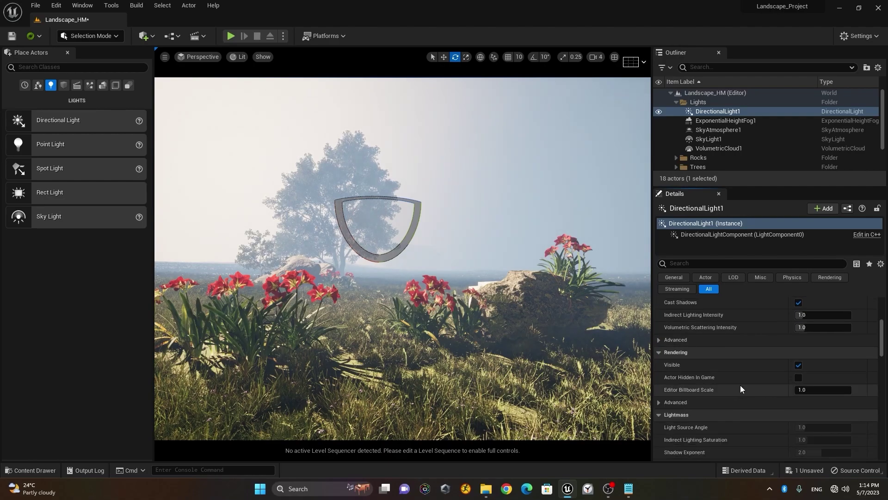
{"action": "scroll", "coordinate": [746, 382], "scroll_direction": "down", "scroll_amount": 2}
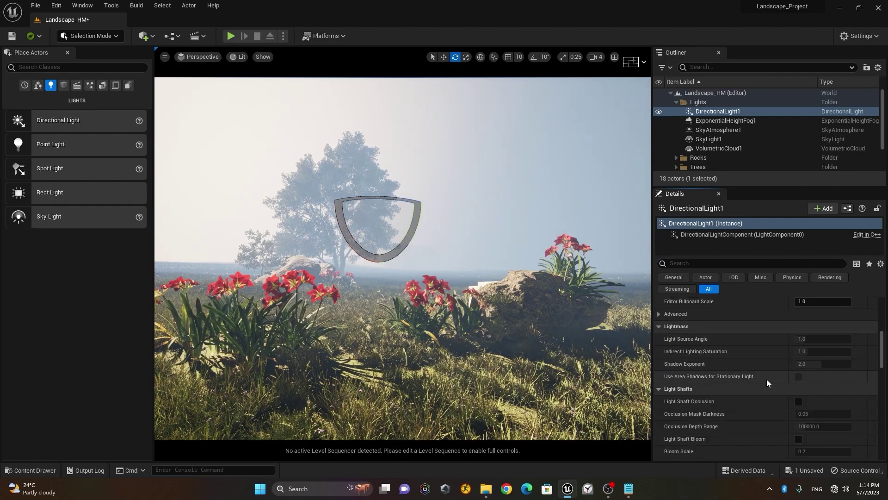
{"action": "scroll", "coordinate": [766, 379], "scroll_direction": "down", "scroll_amount": 1}
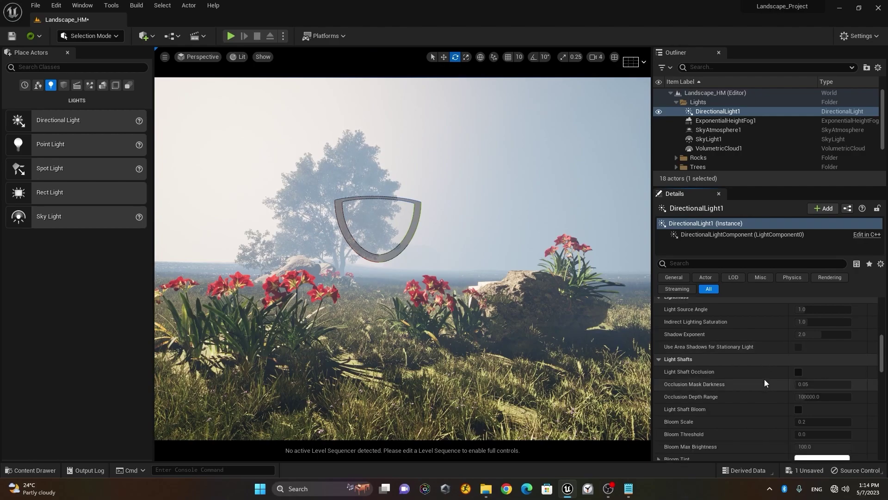
{"action": "scroll", "coordinate": [768, 379], "scroll_direction": "up", "scroll_amount": 1}
{"action": "scroll", "coordinate": [775, 379], "scroll_direction": "up", "scroll_amount": 1}
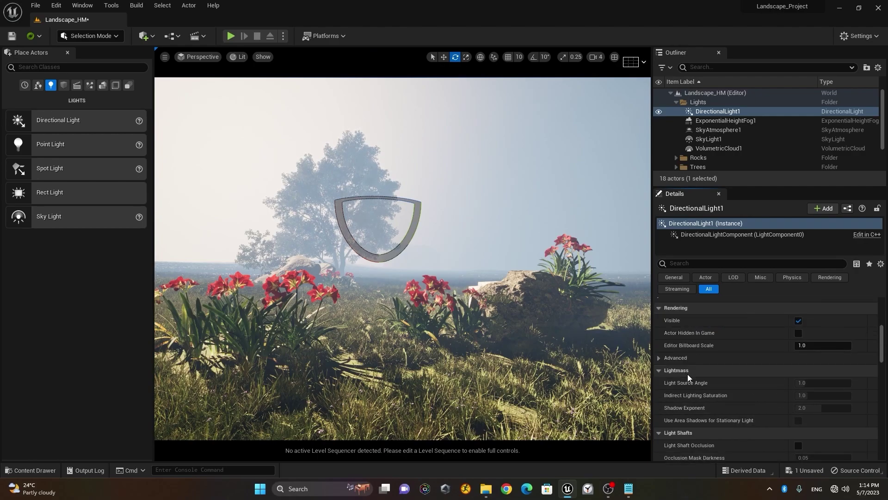
{"action": "scroll", "coordinate": [689, 373], "scroll_direction": "up", "scroll_amount": 1}
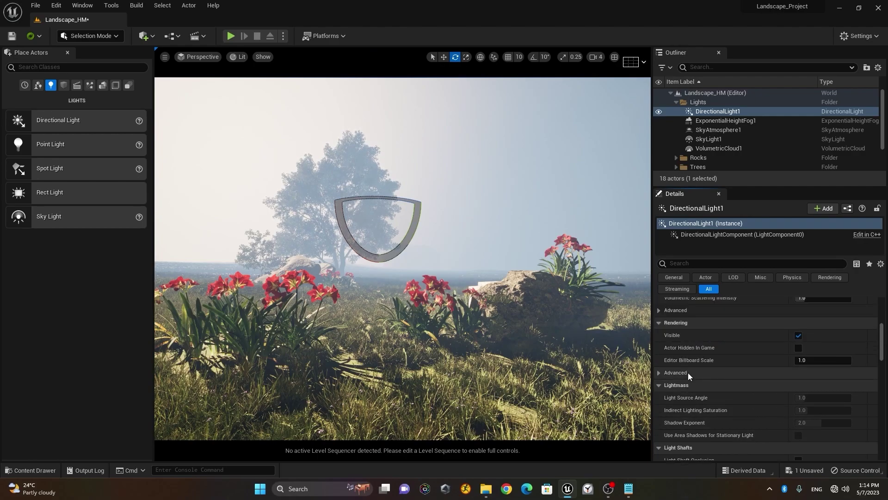
{"action": "left_click", "coordinate": [659, 373]}
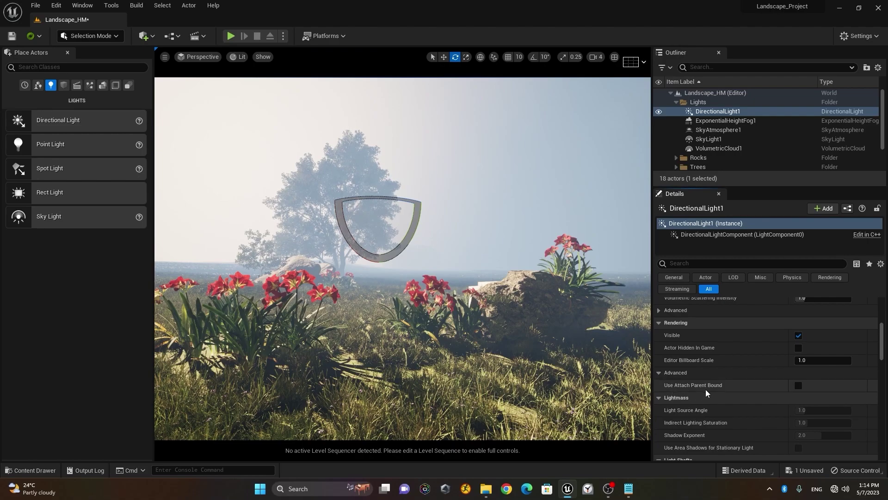
{"action": "left_click", "coordinate": [659, 373]}
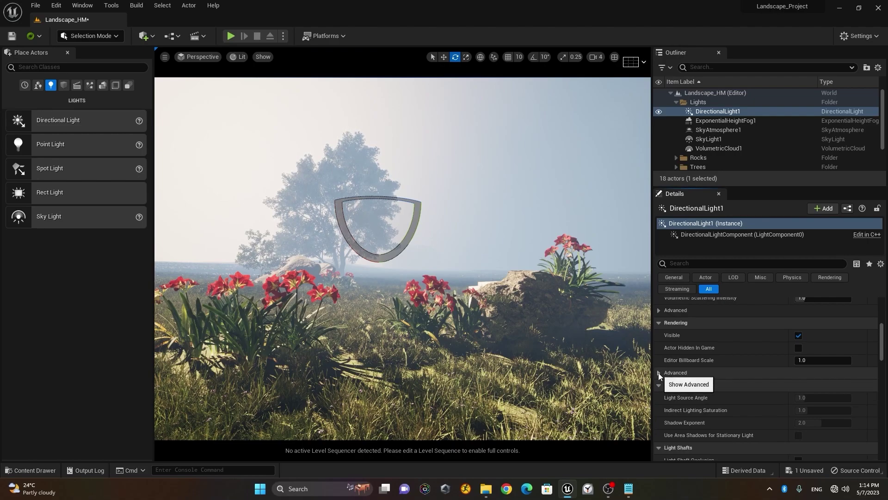
- Review the directional light's Light Shafts, bloom and Cascaded Shadow Maps settings
{"action": "scroll", "coordinate": [729, 410], "scroll_direction": "down", "scroll_amount": 3}
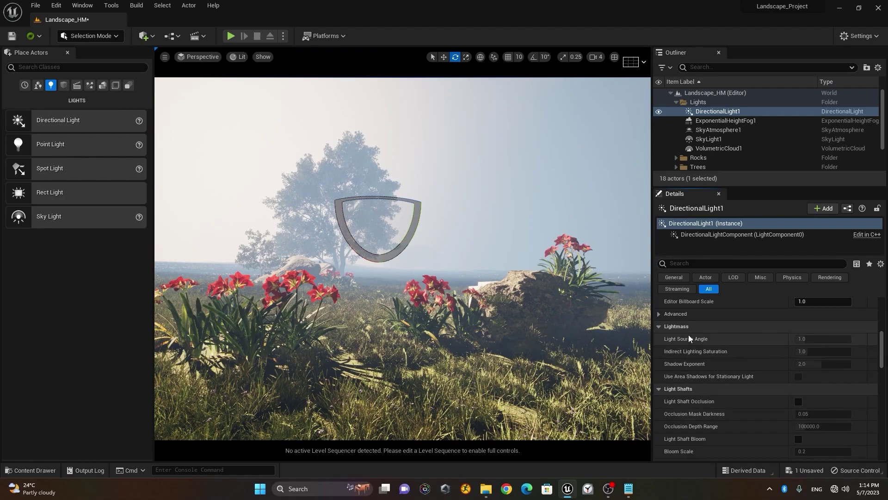
{"action": "scroll", "coordinate": [745, 371], "scroll_direction": "down", "scroll_amount": 2}
{"action": "scroll", "coordinate": [751, 376], "scroll_direction": "down", "scroll_amount": 1}
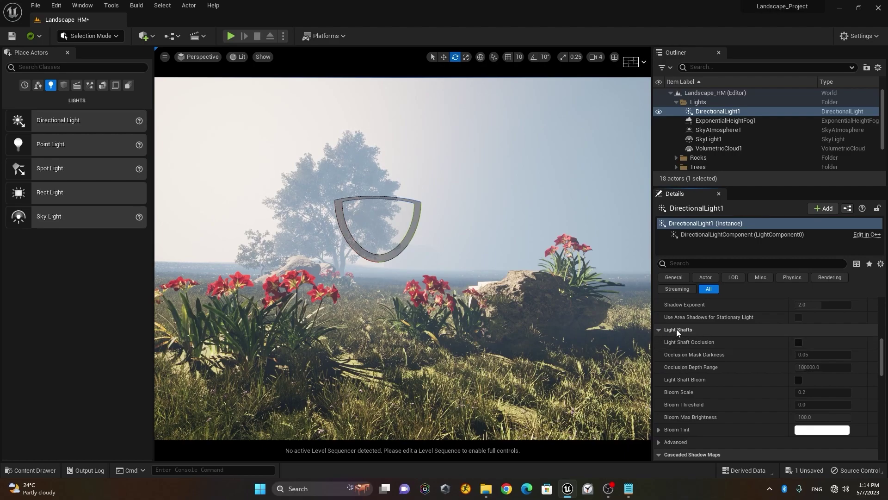
{"action": "scroll", "coordinate": [678, 329], "scroll_direction": "down", "scroll_amount": 1}
{"action": "scroll", "coordinate": [679, 330], "scroll_direction": "down", "scroll_amount": 3}
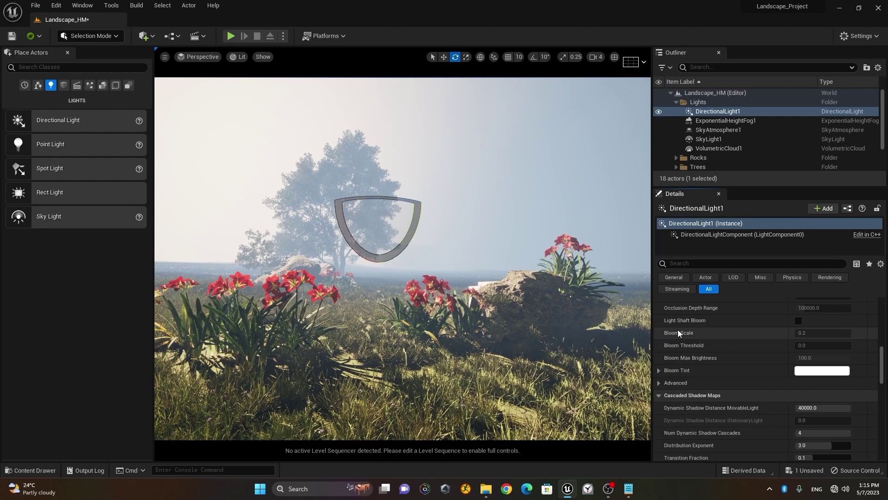
{"action": "scroll", "coordinate": [679, 329], "scroll_direction": "down", "scroll_amount": 2}
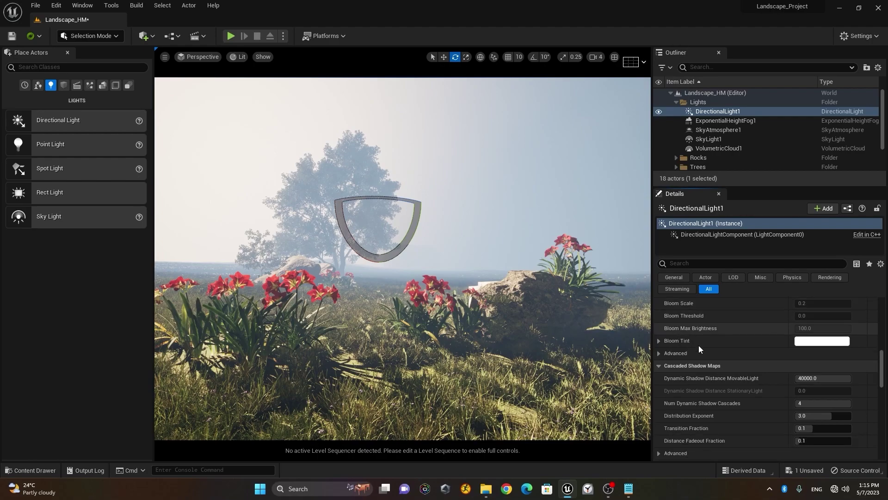
{"action": "scroll", "coordinate": [718, 365], "scroll_direction": "down", "scroll_amount": 2}
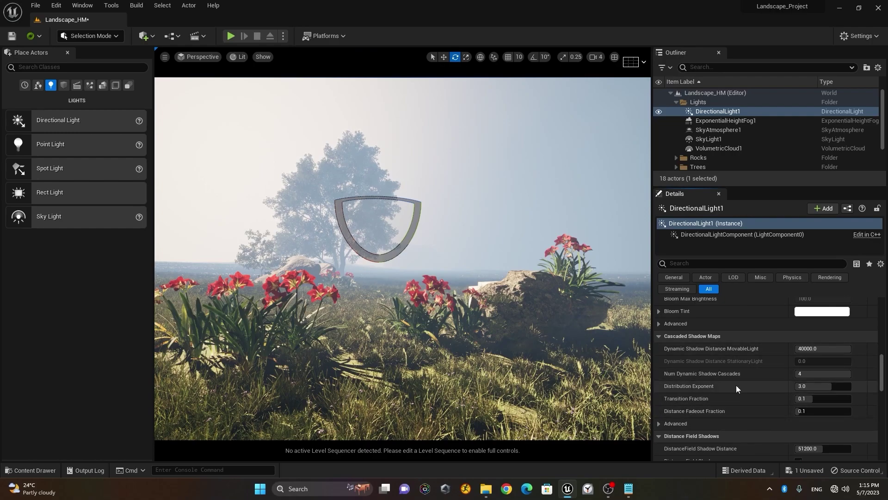
- Turn the directional light's Distance Field Shadows off and back on to compare the shadows
{"action": "scroll", "coordinate": [724, 374], "scroll_direction": "down", "scroll_amount": 2}
{"action": "scroll", "coordinate": [738, 377], "scroll_direction": "down", "scroll_amount": 3}
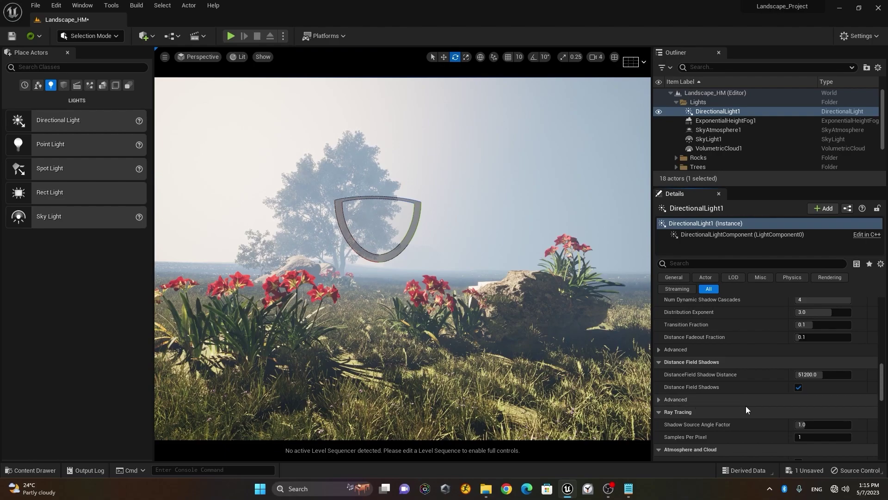
{"action": "left_click", "coordinate": [799, 388]}
{"action": "left_click", "coordinate": [798, 388]}
{"action": "scroll", "coordinate": [741, 397], "scroll_direction": "down", "scroll_amount": 3}
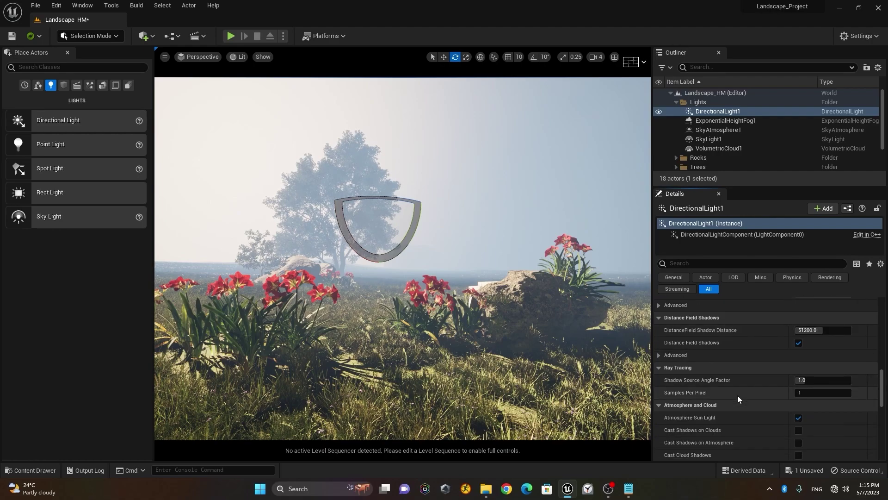
- Try Cast Shadows on Clouds, Cast Shadows on Atmosphere and Cast Cloud Shadows for the directional light, and turn all three back off
{"action": "scroll", "coordinate": [738, 395], "scroll_direction": "down", "scroll_amount": 2}
{"action": "scroll", "coordinate": [745, 382], "scroll_direction": "down", "scroll_amount": 2}
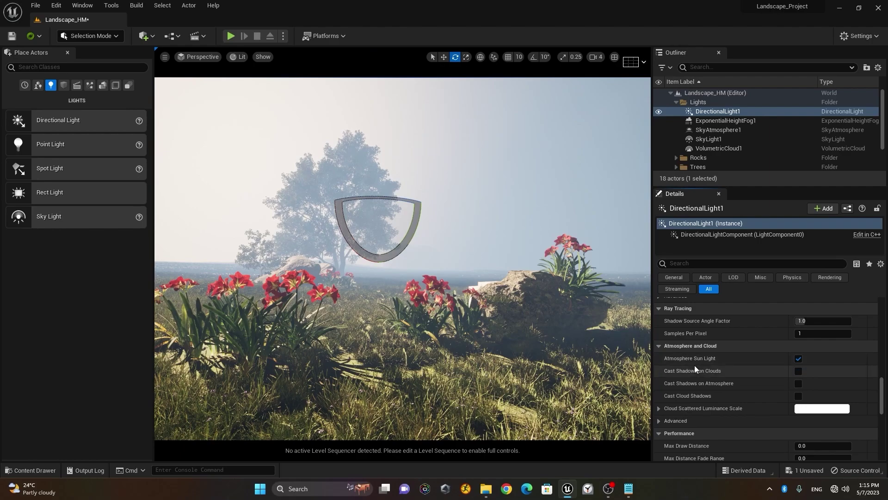
{"action": "left_click", "coordinate": [799, 371]}
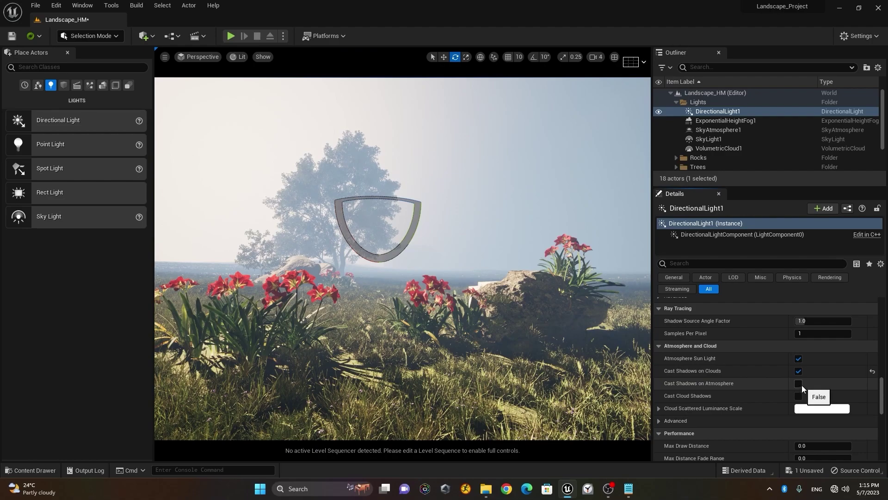
{"action": "left_click", "coordinate": [800, 384]}
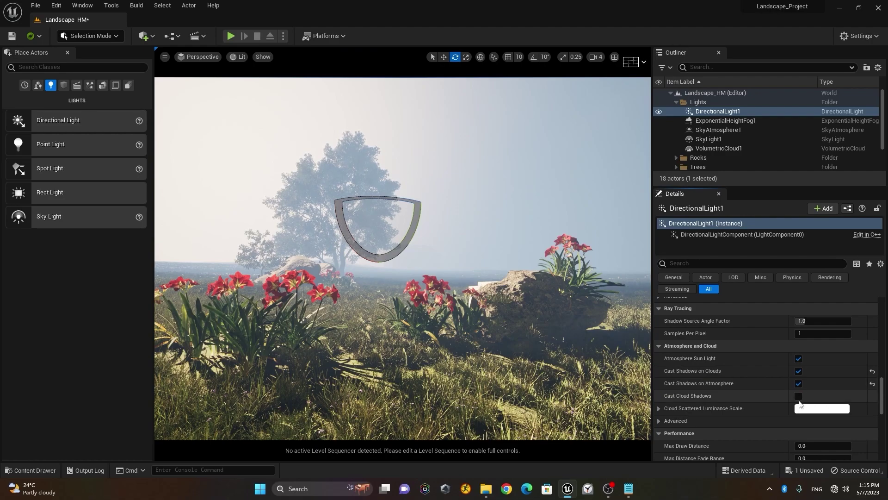
{"action": "left_click", "coordinate": [798, 396]}
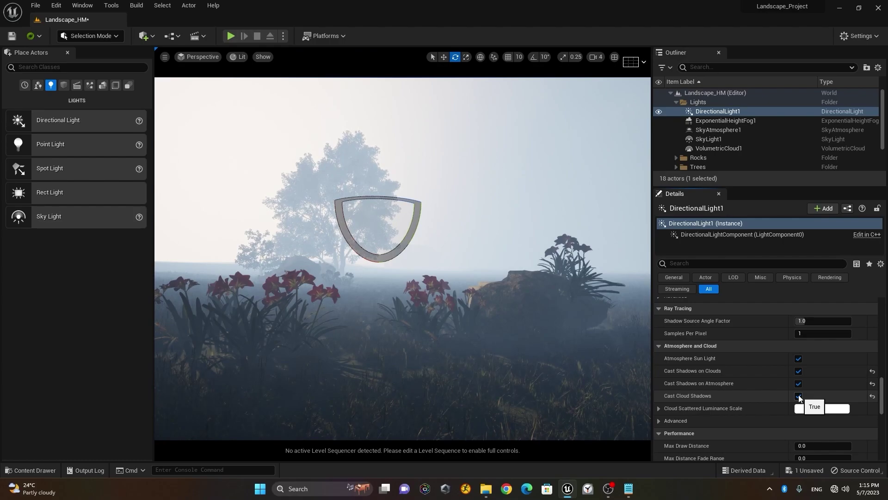
{"action": "left_click", "coordinate": [799, 395]}
{"action": "left_click", "coordinate": [798, 383]}
{"action": "left_click", "coordinate": [799, 372]}
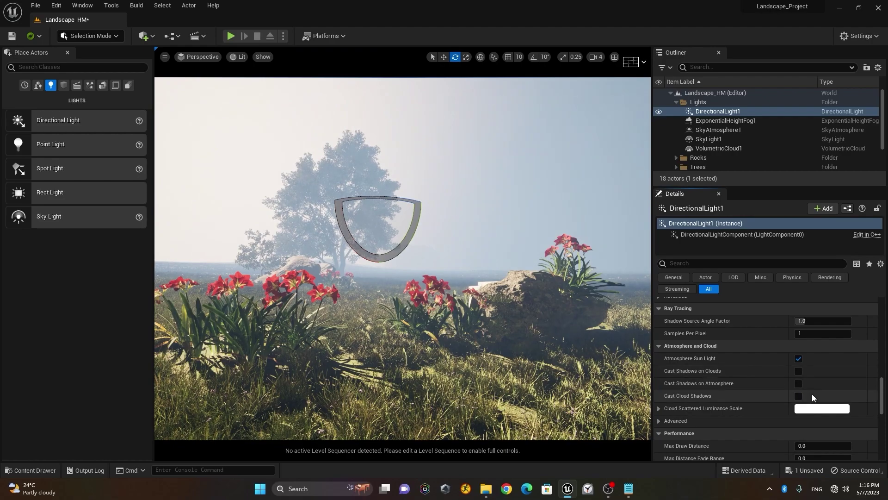
- Review the advanced Atmosphere and Cloud settings of the directional light and collapse them again
{"action": "left_click", "coordinate": [657, 420]}
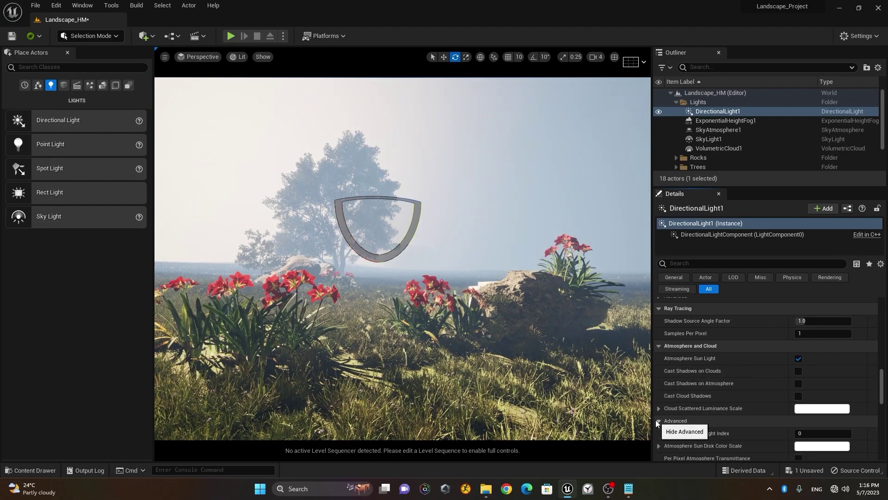
{"action": "scroll", "coordinate": [721, 399], "scroll_direction": "down", "scroll_amount": 3}
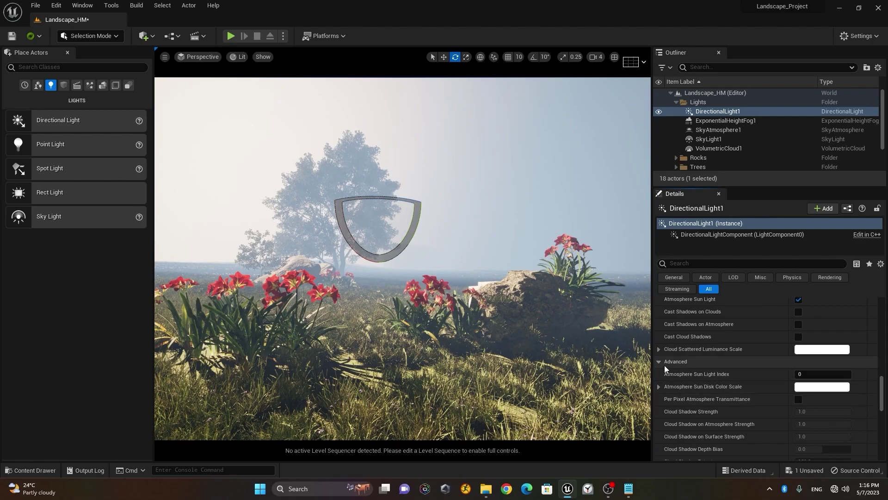
{"action": "left_click", "coordinate": [657, 361]}
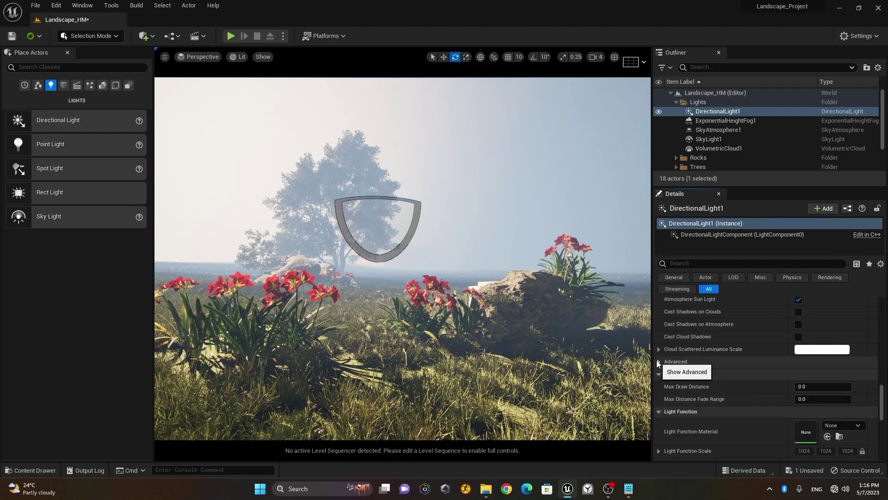
- Enable Cast Shadows on Clouds and Cast Shadows on Atmosphere for the directional light, leaving Cast Cloud Shadows off
{"action": "left_click", "coordinate": [798, 312]}
{"action": "left_click", "coordinate": [799, 324]}
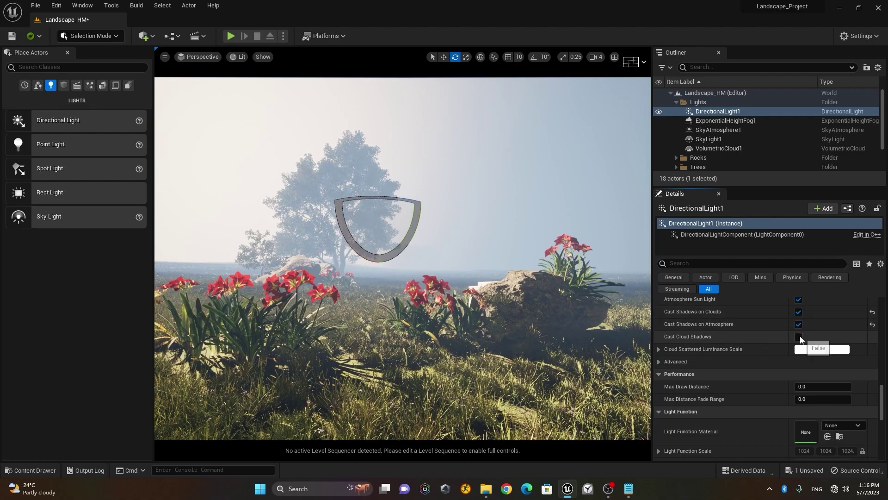
{"action": "left_click", "coordinate": [799, 337]}
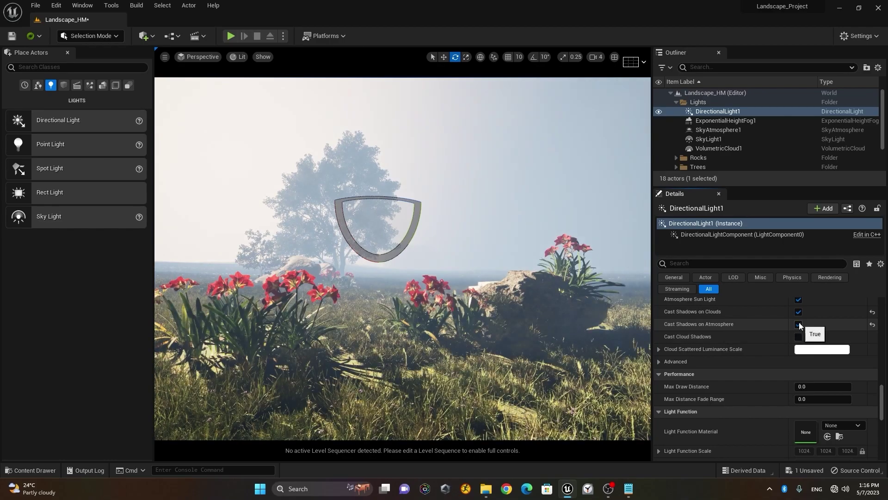
- Examine the directional light's remaining settings from Performance and Light Function through to Actor, and return to its Transform settings
{"action": "scroll", "coordinate": [752, 340], "scroll_direction": "down", "scroll_amount": 2}
{"action": "scroll", "coordinate": [752, 341], "scroll_direction": "down", "scroll_amount": 1}
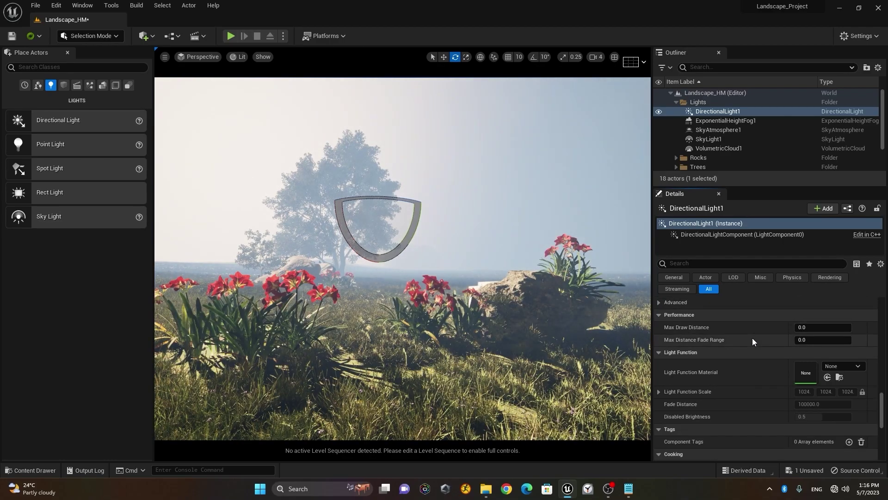
{"action": "scroll", "coordinate": [753, 337], "scroll_direction": "up", "scroll_amount": 1}
{"action": "scroll", "coordinate": [752, 338], "scroll_direction": "down", "scroll_amount": 1}
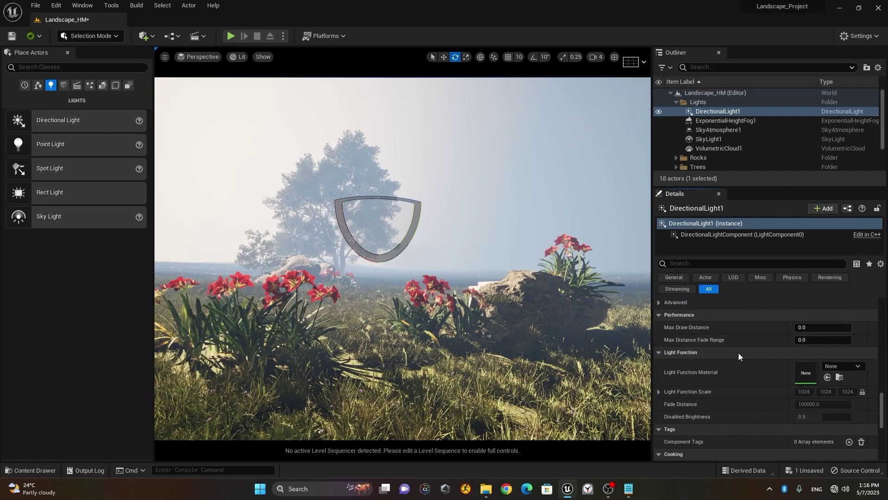
{"action": "scroll", "coordinate": [739, 354], "scroll_direction": "down", "scroll_amount": 7}
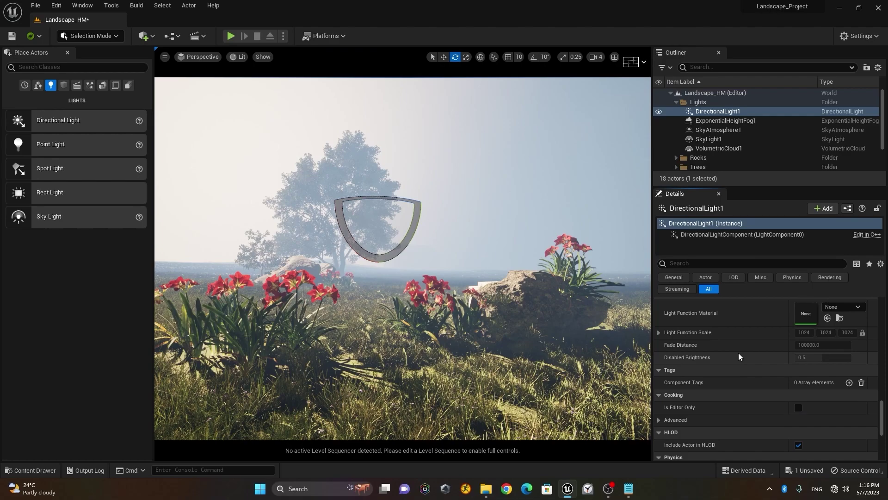
{"action": "scroll", "coordinate": [738, 352], "scroll_direction": "down", "scroll_amount": 2}
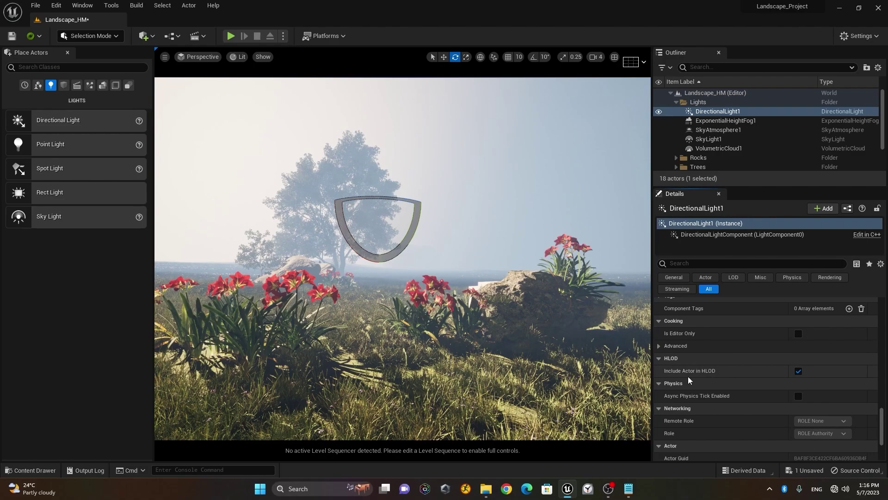
{"action": "scroll", "coordinate": [719, 377], "scroll_direction": "down", "scroll_amount": 2}
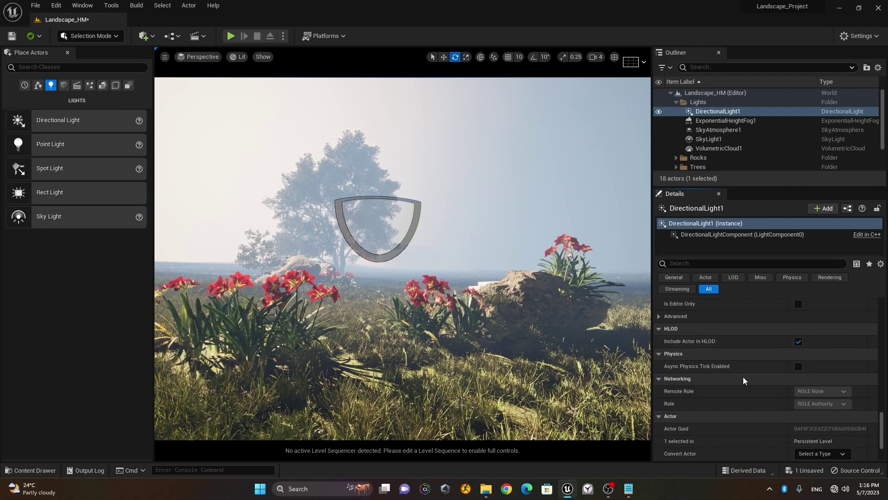
{"action": "scroll", "coordinate": [744, 377], "scroll_direction": "down", "scroll_amount": 2}
{"action": "scroll", "coordinate": [743, 377], "scroll_direction": "down", "scroll_amount": 3}
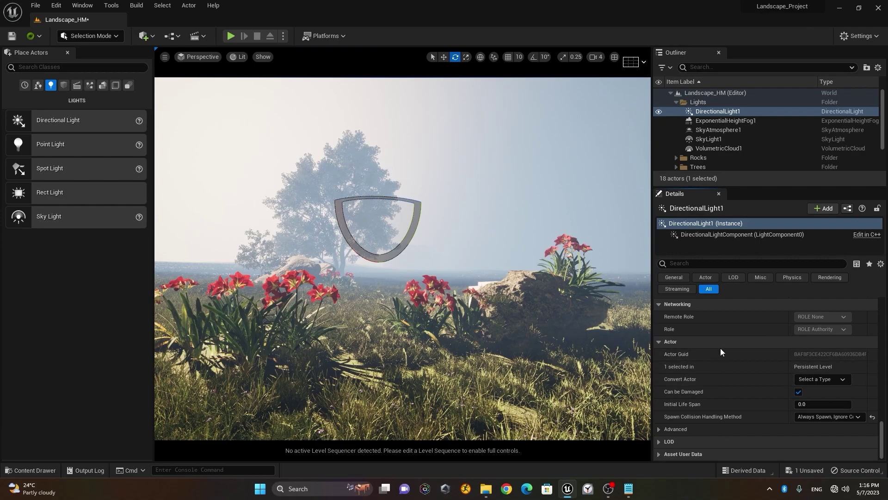
{"action": "scroll", "coordinate": [673, 361], "scroll_direction": "down", "scroll_amount": 1}
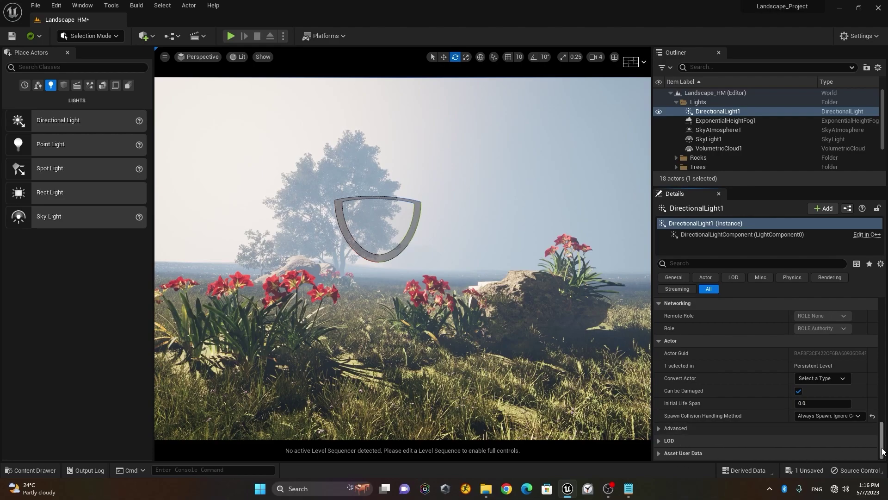
{"action": "mouse_move", "coordinate": [883, 451]}
{"action": "left_mouse_down"}
{"action": "mouse_move", "coordinate": [882, 444]}
{"action": "mouse_move", "coordinate": [880, 461]}
{"action": "left_mouse_up"}
{"action": "left_click_drag", "start_coordinate": [881, 449], "coordinate": [880, 272]}
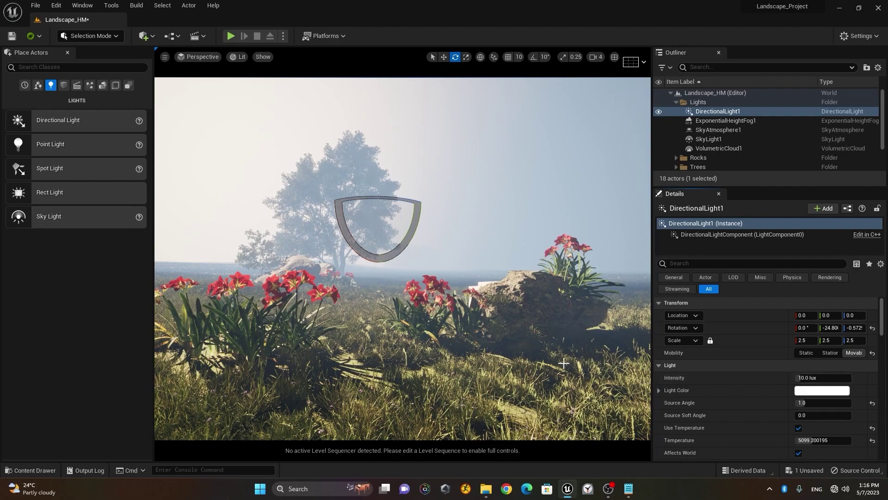
- Search the directional light's details for "ray" to find its ray tracing settings
{"action": "left_click", "coordinate": [731, 263]}
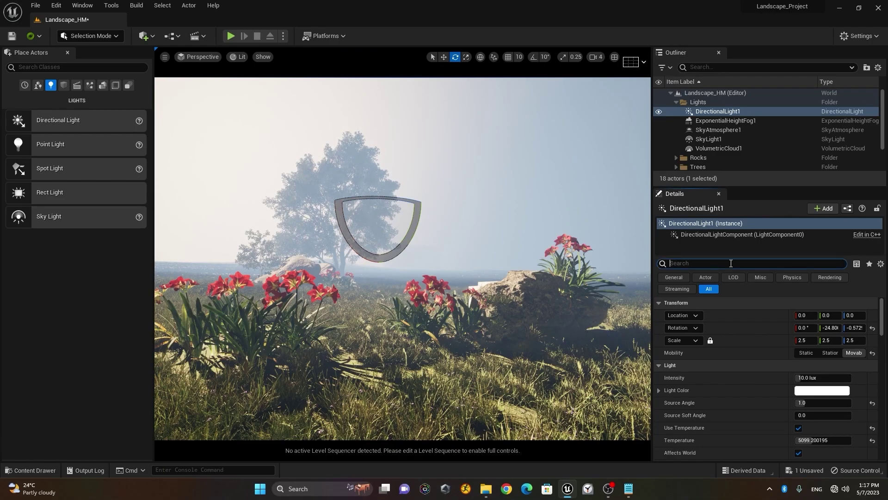
{"action": "type", "text": "ray"}
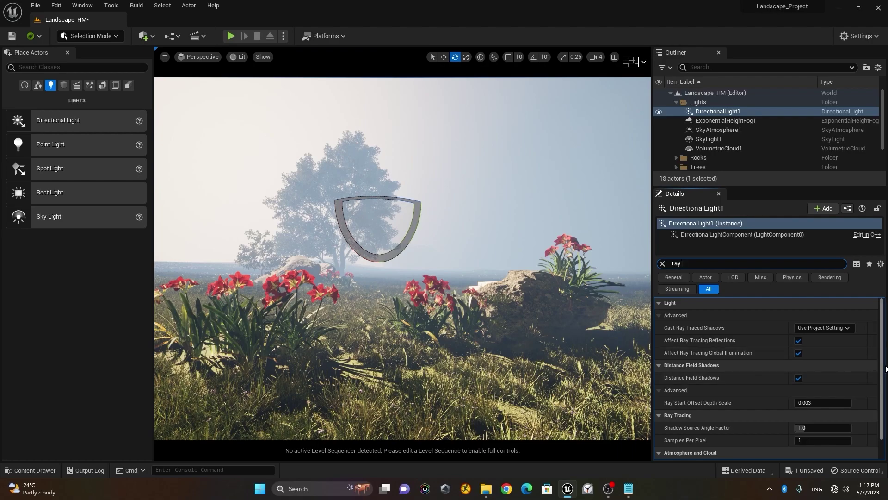
{"action": "mouse_move", "coordinate": [884, 367]}
{"action": "left_mouse_down"}
{"action": "mouse_move", "coordinate": [885, 390]}
{"action": "mouse_move", "coordinate": [883, 361]}
{"action": "left_mouse_up"}
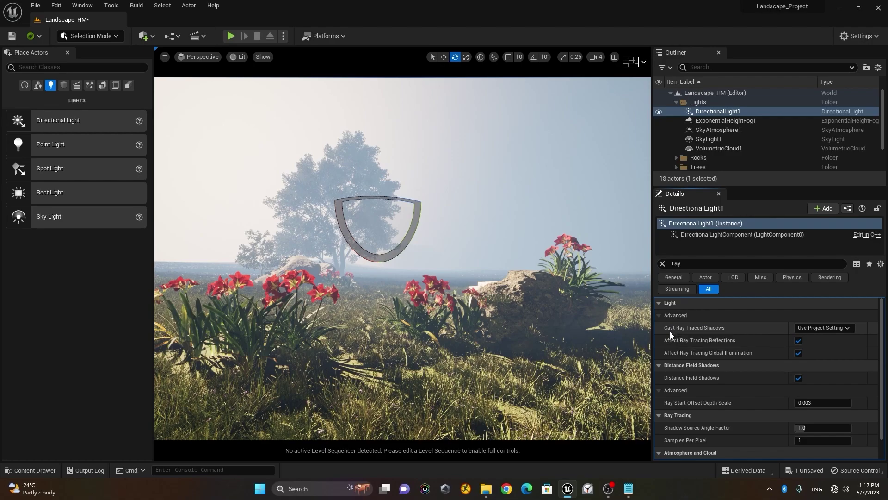
- Try Cast Ray Traced Shadows as Enabled on the directional light and set it back to Use Project Setting
{"action": "left_click", "coordinate": [827, 332]}
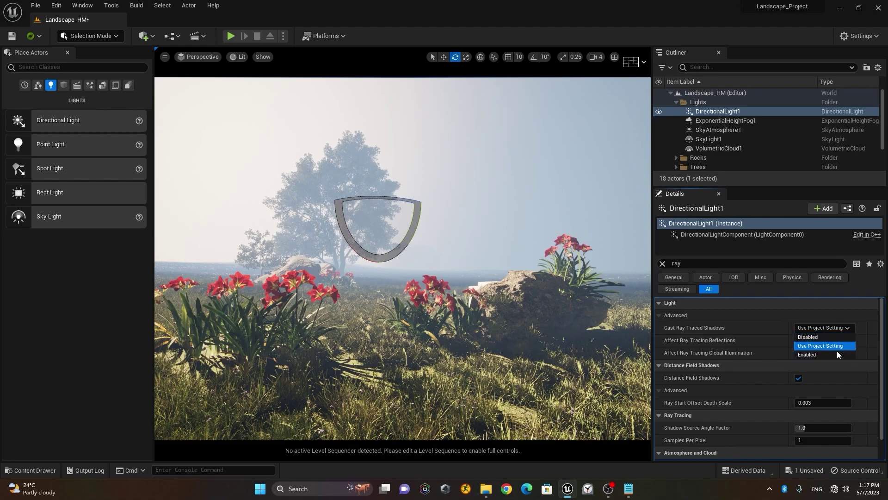
{"action": "left_click", "coordinate": [818, 355]}
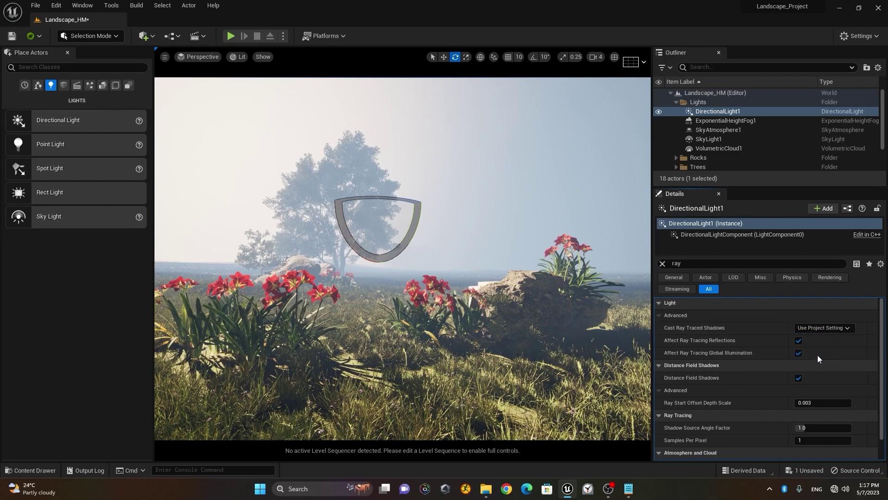
{"action": "left_click", "coordinate": [825, 328]}
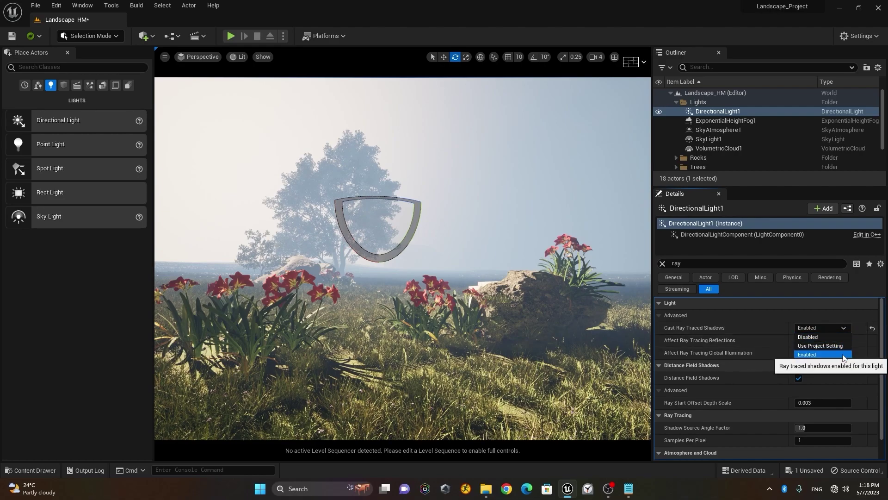
{"action": "left_click", "coordinate": [814, 346]}
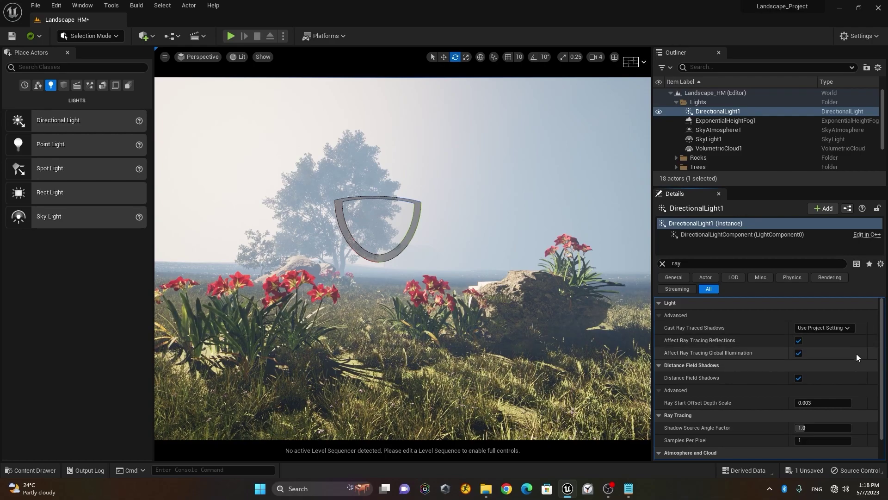
- Open the Project Settings and search them for "ray"
{"action": "left_click", "coordinate": [83, 6]}
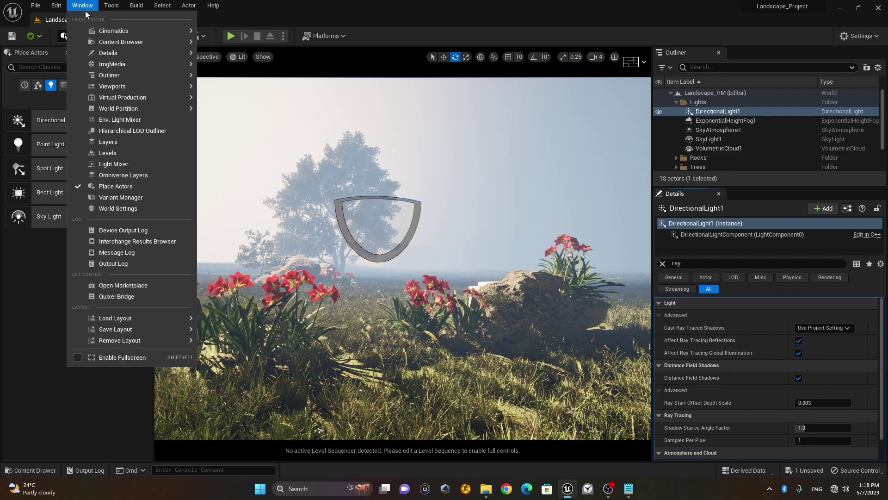
{"action": "left_click", "coordinate": [54, 9]}
{"action": "left_click", "coordinate": [54, 7]}
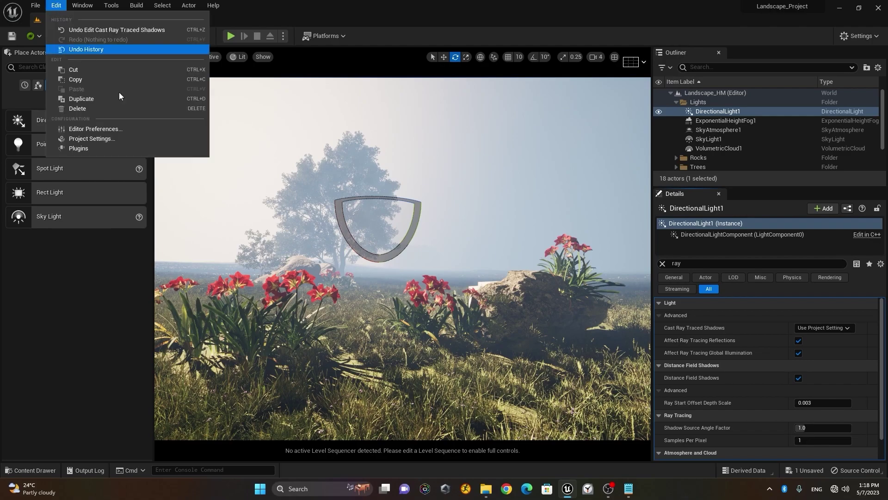
{"action": "left_click", "coordinate": [113, 140]}
{"action": "left_click", "coordinate": [196, 42]}
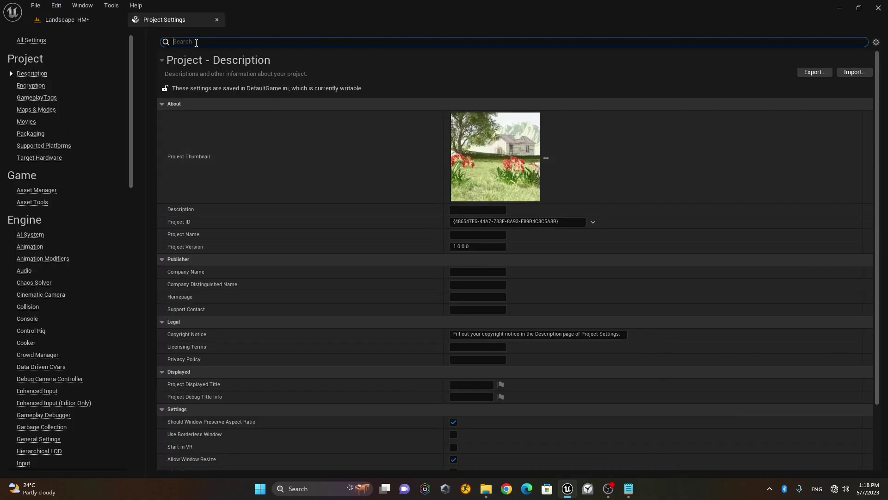
{"action": "type", "text": "ray"}
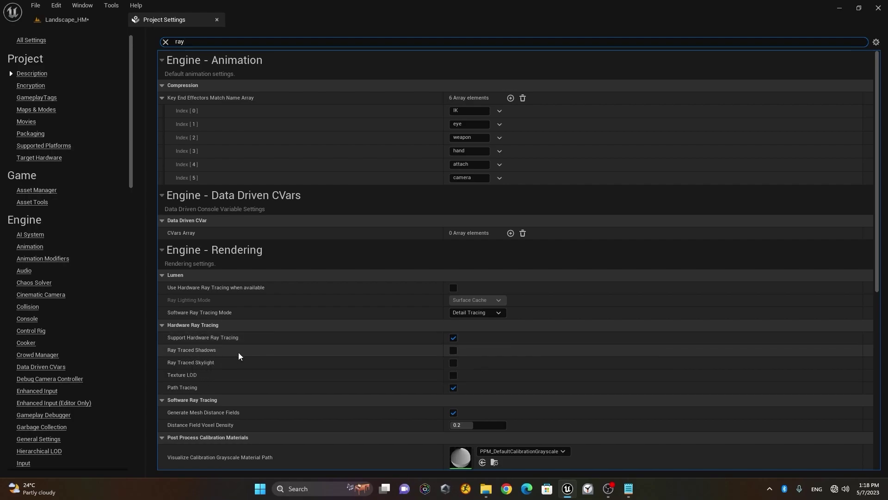
- Enable Ray Traced Shadows, Ray Traced Skylight and Texture LOD under the project's Hardware Ray Tracing settings
{"action": "left_click", "coordinate": [454, 350]}
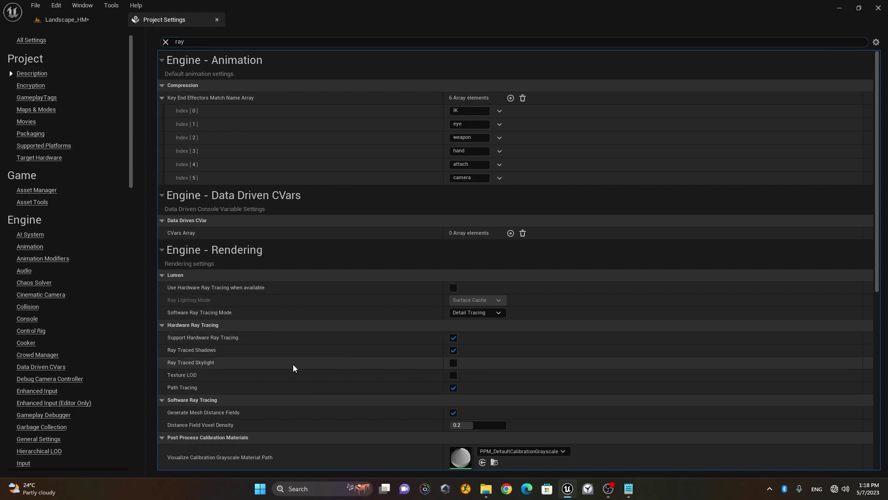
{"action": "left_click", "coordinate": [456, 363]}
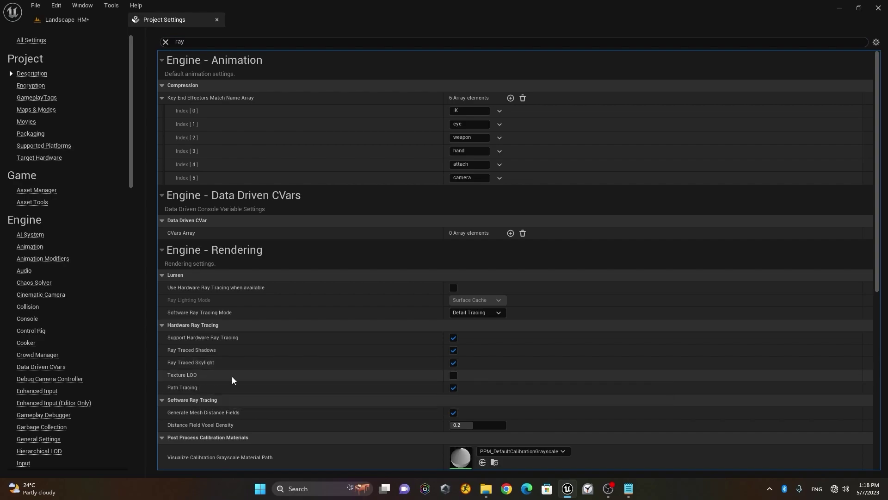
{"action": "left_click", "coordinate": [453, 375]}
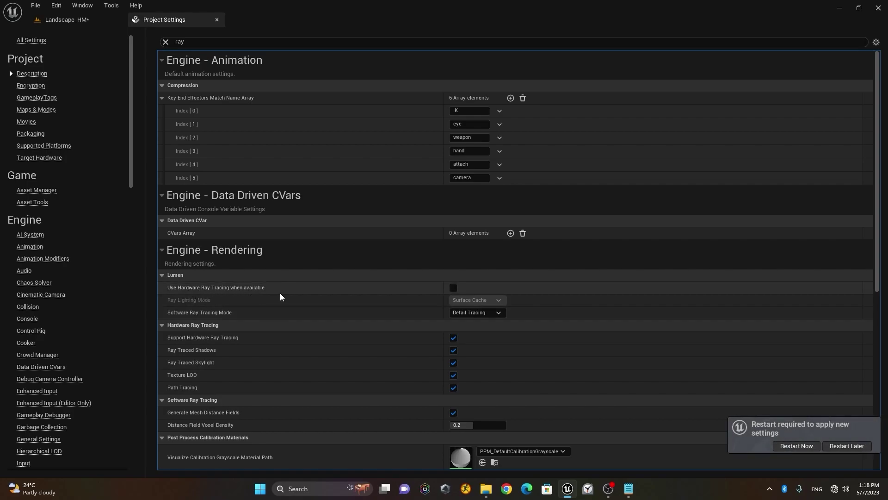
- Enable Lumen's Use Hardware Ray Tracing when available and set Ray Lighting Mode to Hit Lighting for Reflections
{"action": "left_click", "coordinate": [453, 288]}
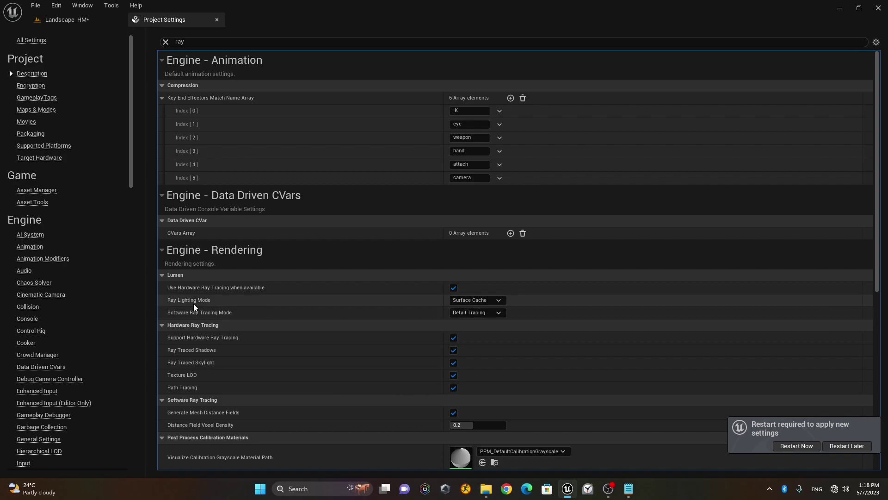
{"action": "left_click", "coordinate": [492, 302]}
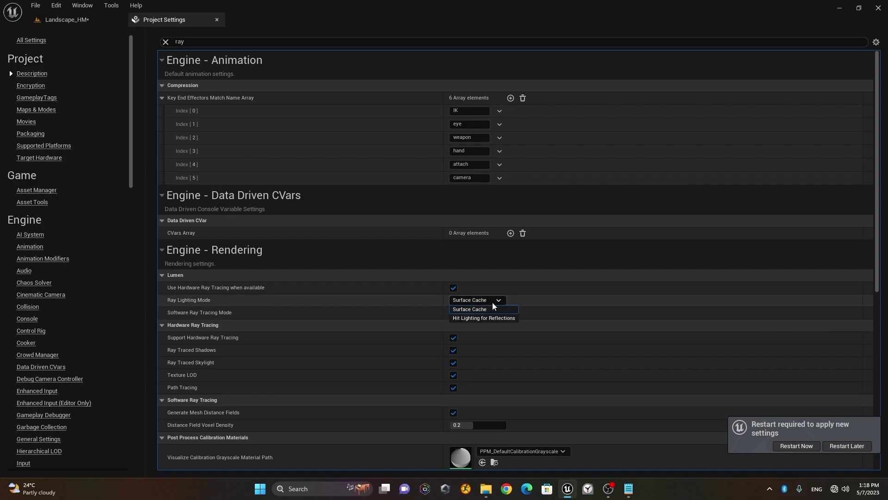
{"action": "left_click", "coordinate": [512, 319]}
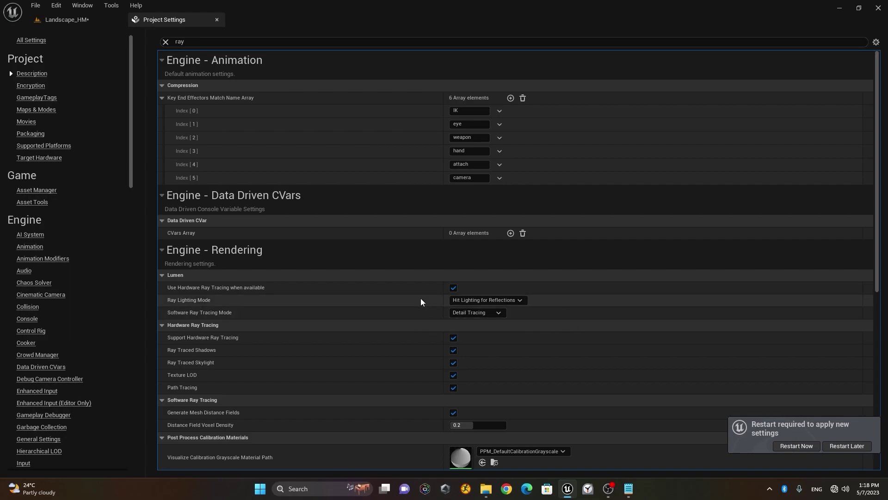
- Keep Software Ray Tracing Mode on Detail Tracing, and enable ray tracing while editing and for new mesh objects under Modeling Mode Tools
{"action": "left_click", "coordinate": [499, 313]}
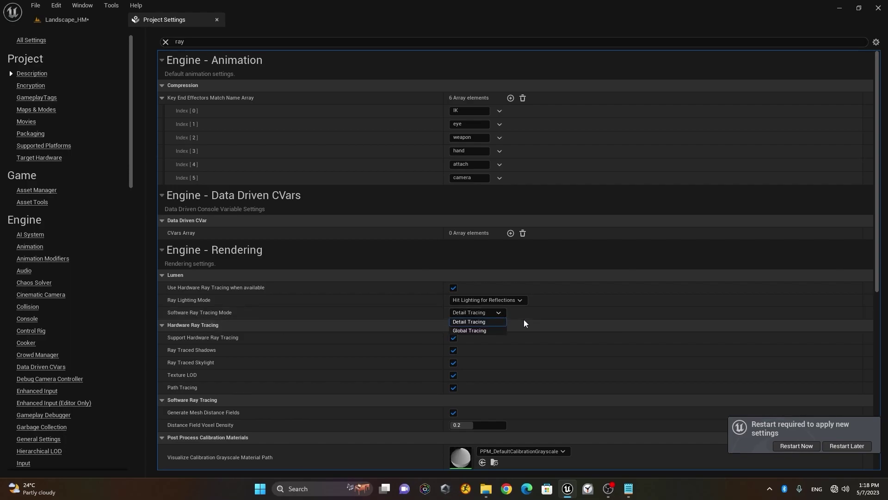
{"action": "left_click", "coordinate": [498, 323]}
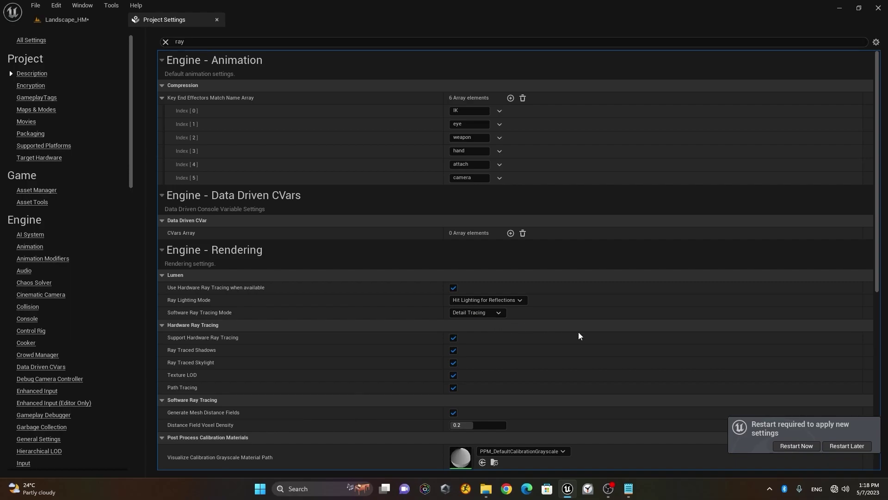
{"action": "scroll", "coordinate": [594, 346], "scroll_direction": "down", "scroll_amount": 1}
{"action": "scroll", "coordinate": [594, 346], "scroll_direction": "down", "scroll_amount": 5}
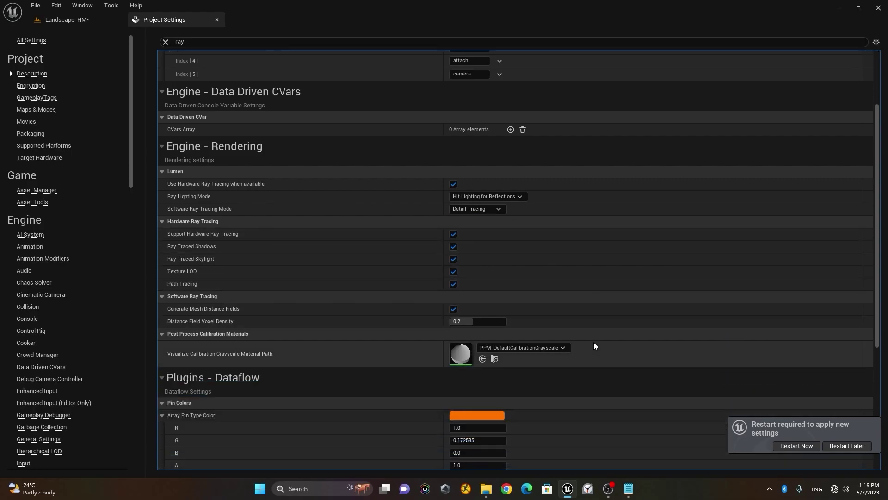
{"action": "scroll", "coordinate": [594, 346], "scroll_direction": "down", "scroll_amount": 1}
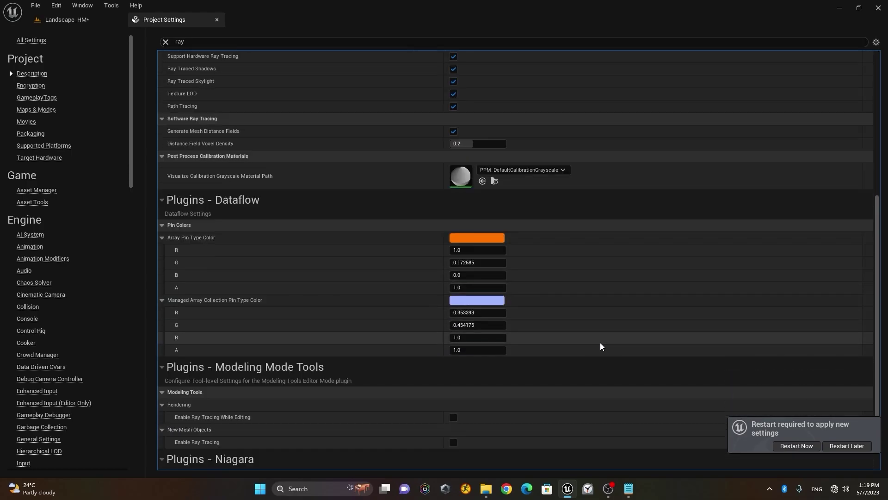
{"action": "scroll", "coordinate": [600, 346], "scroll_direction": "down", "scroll_amount": 1}
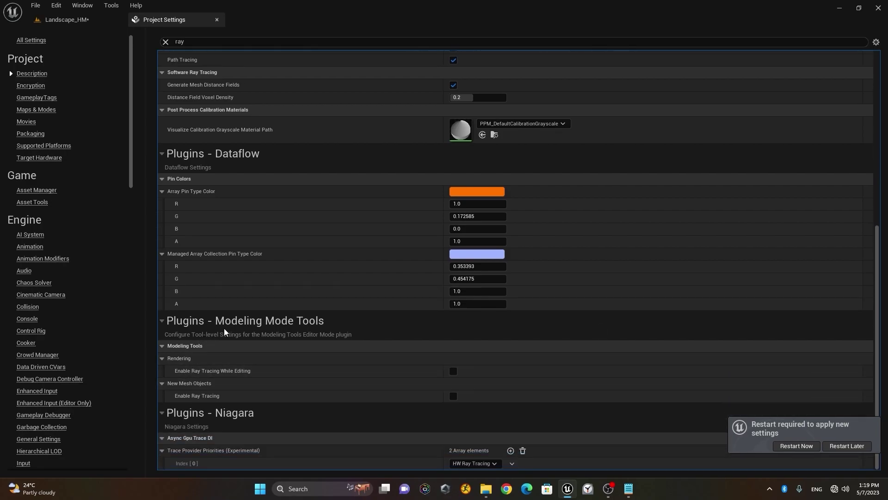
{"action": "mouse_move", "coordinate": [210, 374]}
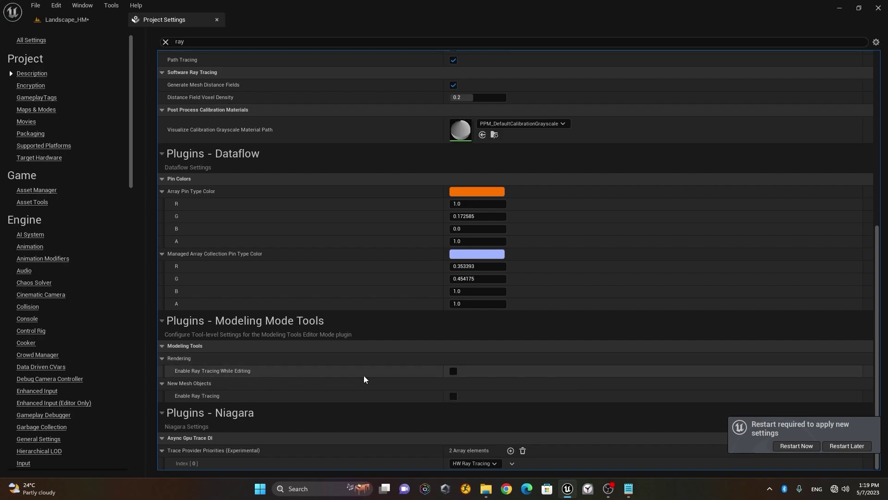
{"action": "left_click", "coordinate": [453, 372]}
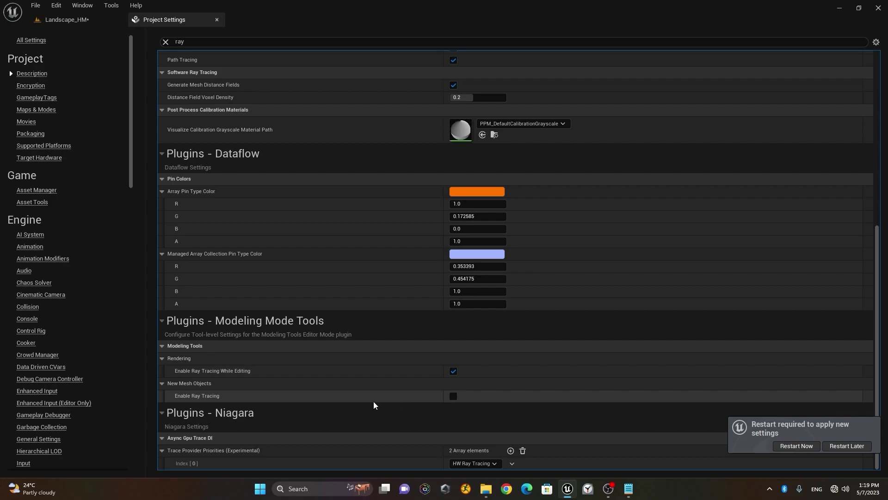
{"action": "left_click", "coordinate": [453, 398]}
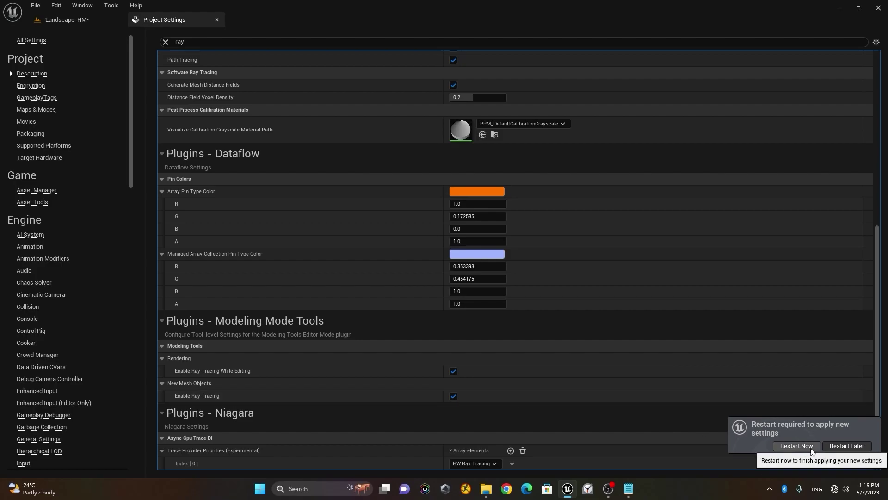
- Search the Project Settings for "lumen" and enable High Quality Translucency Reflections
{"action": "scroll", "coordinate": [537, 329], "scroll_direction": "up", "scroll_amount": 8}
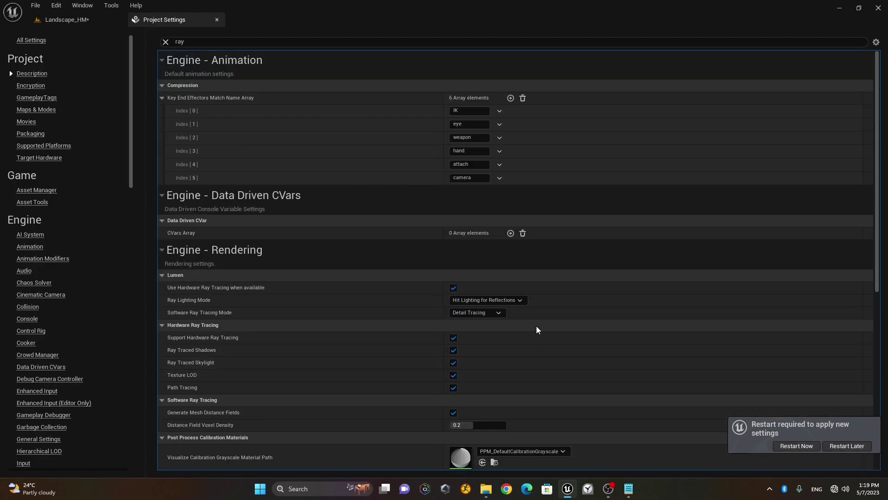
{"action": "left_click", "coordinate": [165, 43]}
{"action": "type", "text": "lumen"}
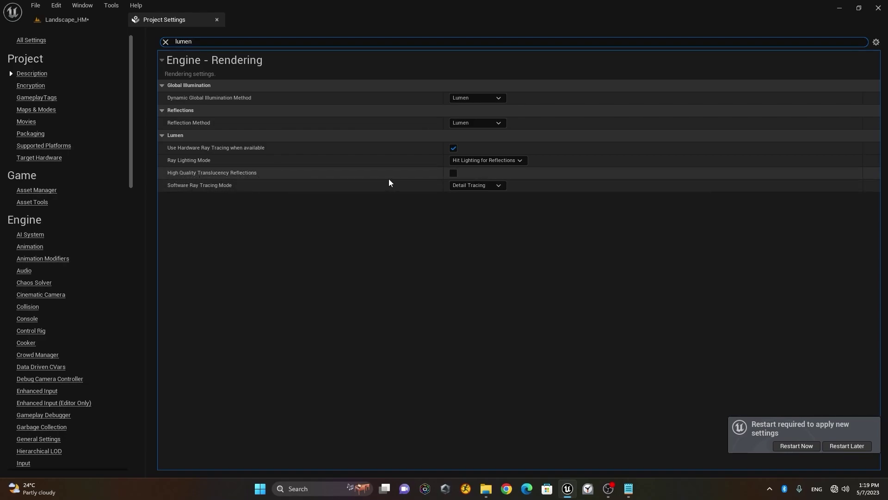
{"action": "left_click", "coordinate": [454, 173]}
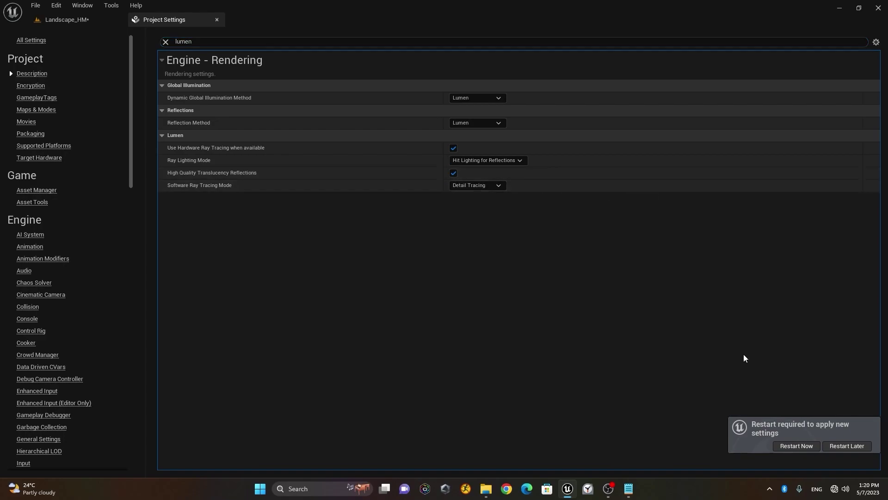
- Restart the editor to apply the new settings and reopen the Landscape_HM level from the Landscape folder
{"action": "left_click", "coordinate": [805, 446]}
{"action": "left_click", "coordinate": [482, 351]}
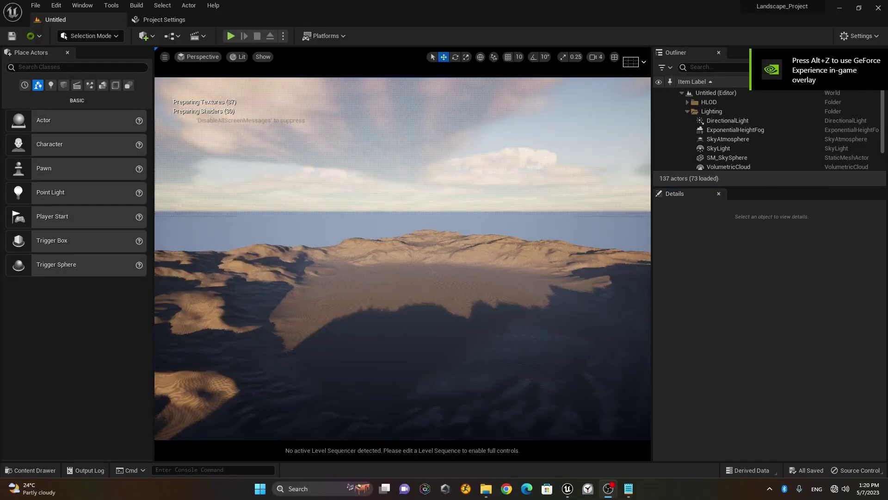
{"action": "left_click", "coordinate": [32, 470]}
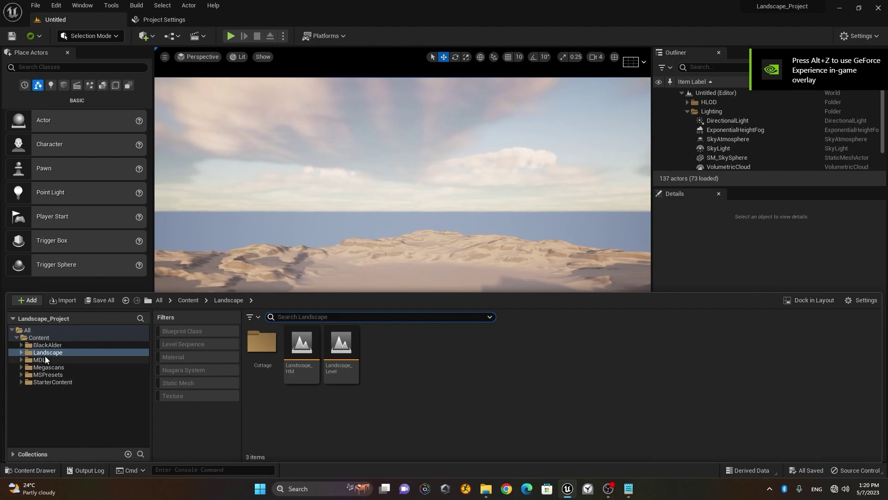
{"action": "double_click", "coordinate": [305, 354]}
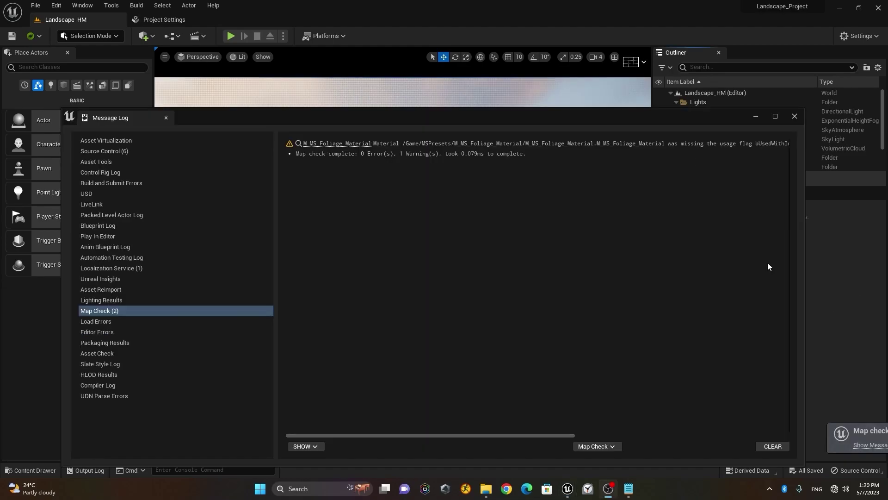
{"action": "left_click", "coordinate": [795, 116]}
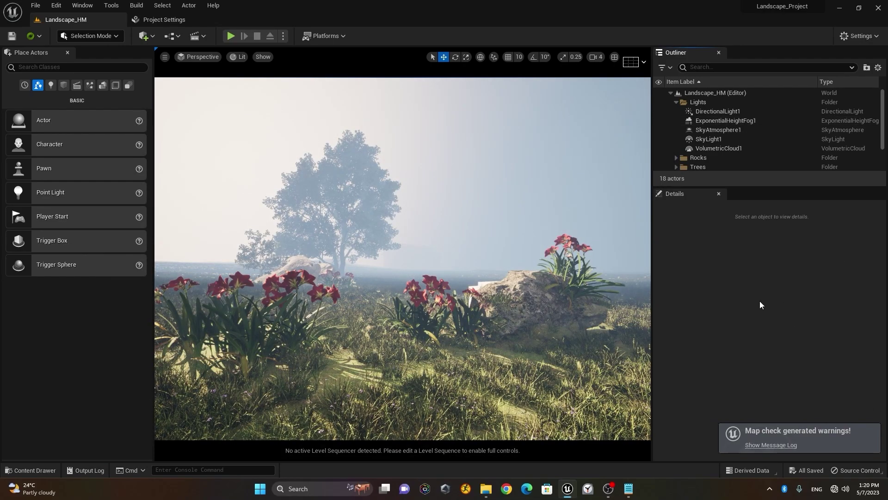
- Select DirectionalLight1 and filter its details by "ray"
{"action": "left_click", "coordinate": [736, 112]}
{"action": "left_click", "coordinate": [698, 264]}
{"action": "type", "text": "ray"}
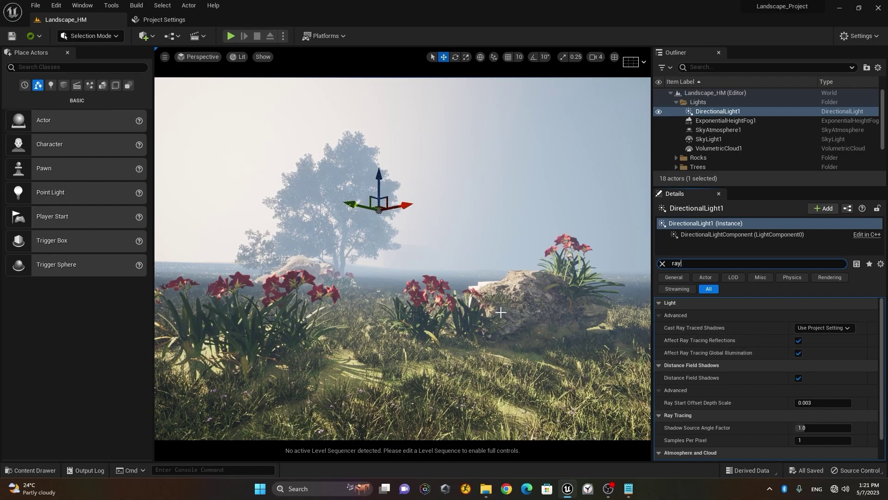
- Fly up close to the mossy boulders and examine the shadows on their surfaces
{"action": "scroll", "coordinate": [435, 310], "scroll_direction": "up", "scroll_amount": 2}
{"action": "right_click_drag", "start_coordinate": [432, 310], "coordinate": [424, 352]}
{"action": "key", "text": "d"}
{"action": "key", "text": "a"}
{"action": "key", "text": "w"}
{"action": "key", "text": "a"}
{"action": "right_click_drag", "start_coordinate": [325, 301], "coordinate": [225, 296]}
{"action": "key", "text": "w"}
{"action": "key", "text": "s"}
{"action": "key", "text": "w"}
{"action": "key", "text": "d"}
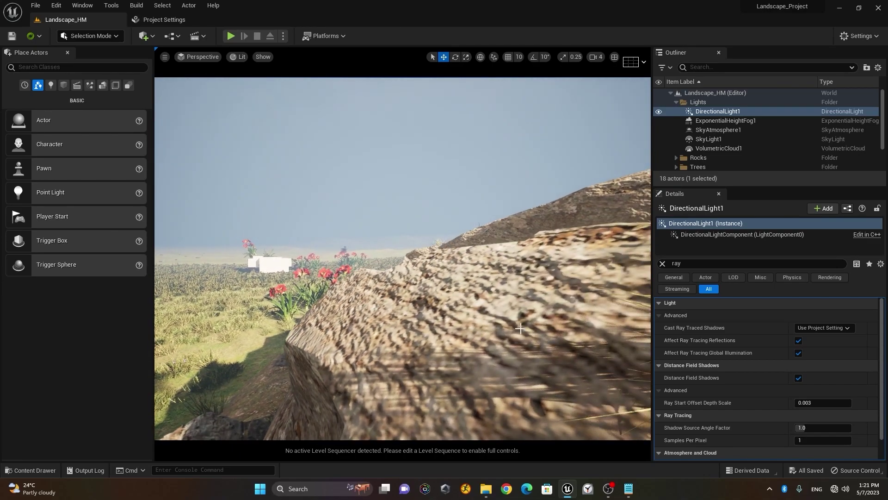
{"action": "key", "text": "s"}
{"action": "right_click_drag", "start_coordinate": [504, 339], "coordinate": [415, 335]}
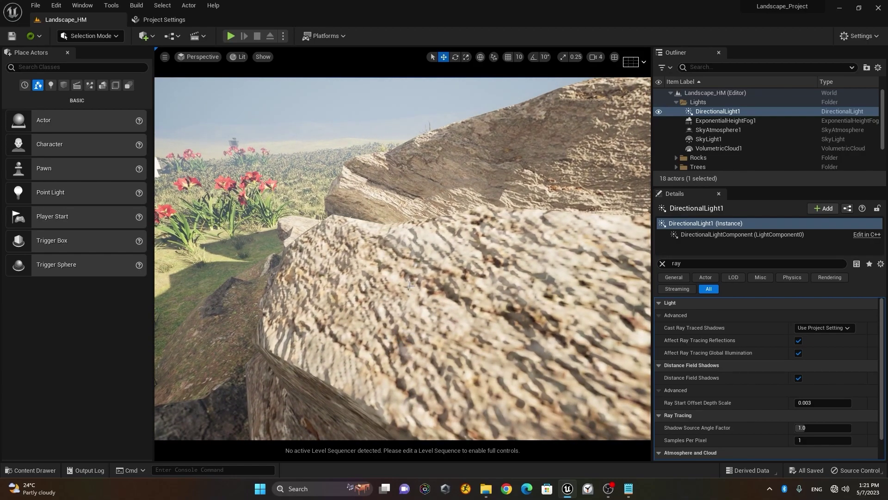
{"action": "scroll", "coordinate": [420, 297], "scroll_direction": "up", "scroll_amount": 1}
- Collapse the Rocks folder in the Outliner and clear the boulder selection
{"action": "right_click", "coordinate": [420, 300]}
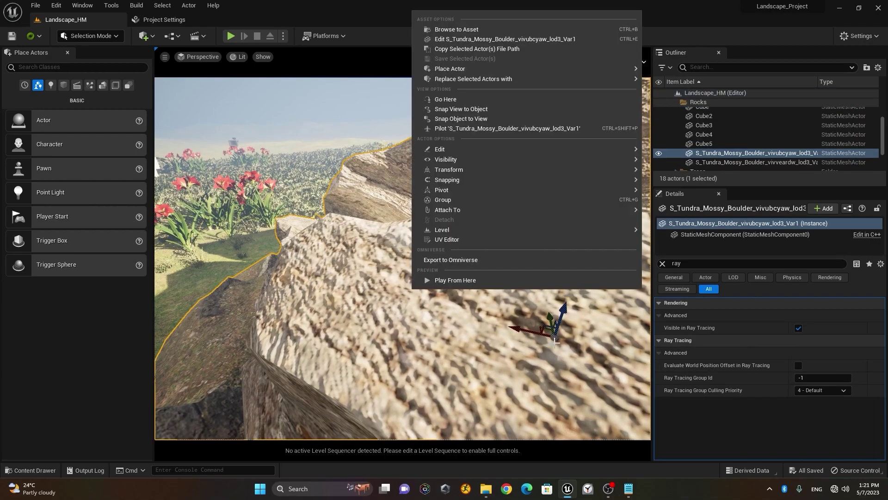
{"action": "left_click", "coordinate": [694, 19]}
{"action": "scroll", "coordinate": [880, 129], "scroll_direction": "up", "scroll_amount": 3}
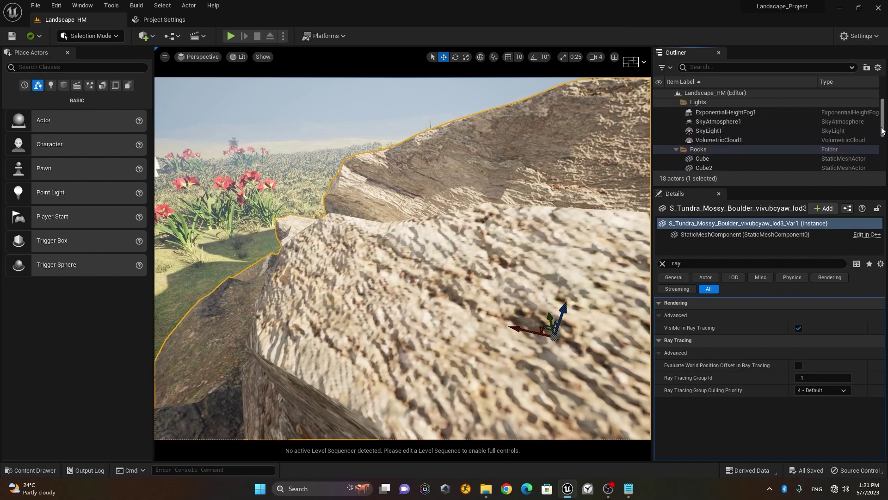
{"action": "left_click", "coordinate": [677, 152]}
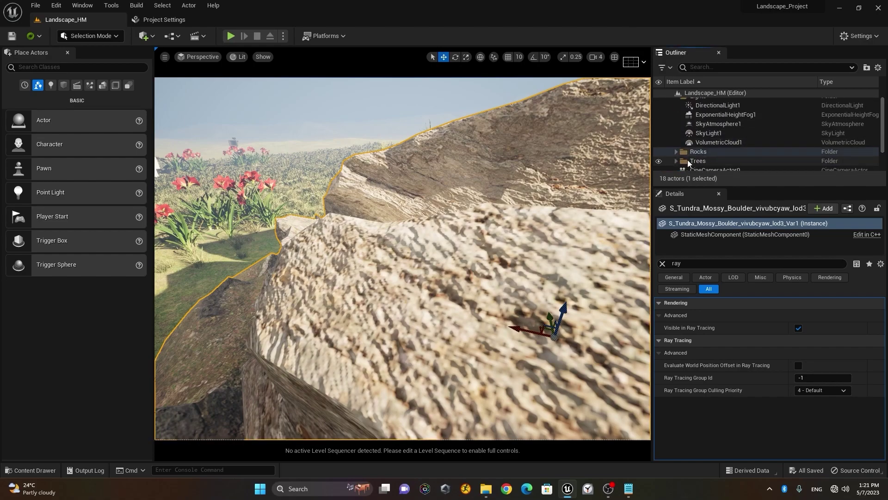
{"action": "scroll", "coordinate": [780, 153], "scroll_direction": "up", "scroll_amount": 2}
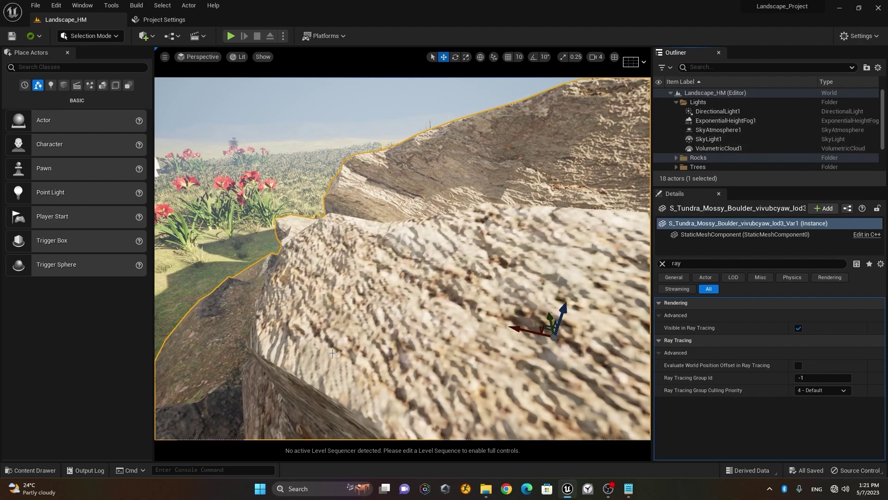
{"action": "left_click", "coordinate": [749, 103]}
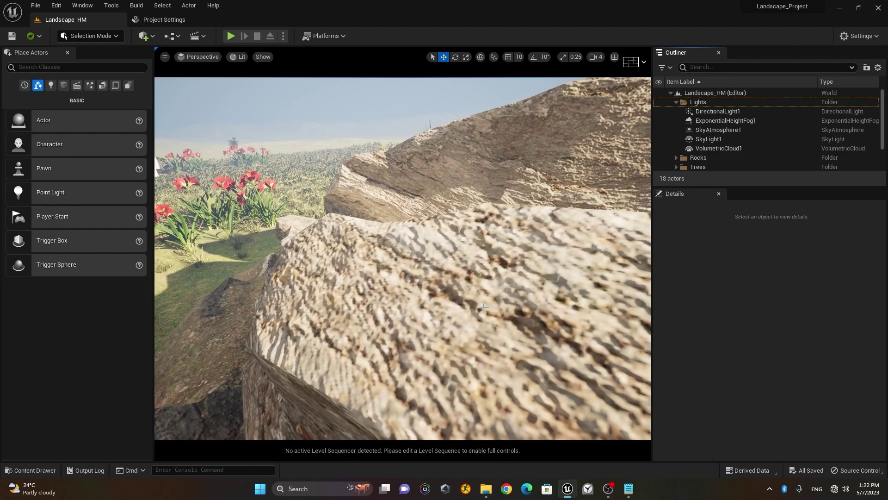
- Open the Output Log, switch to Notepad and copy the command r.Raytracing.Shadows.EnableTwoSidedGeometry 0
{"action": "right_click_drag", "start_coordinate": [502, 297], "coordinate": [500, 337]}
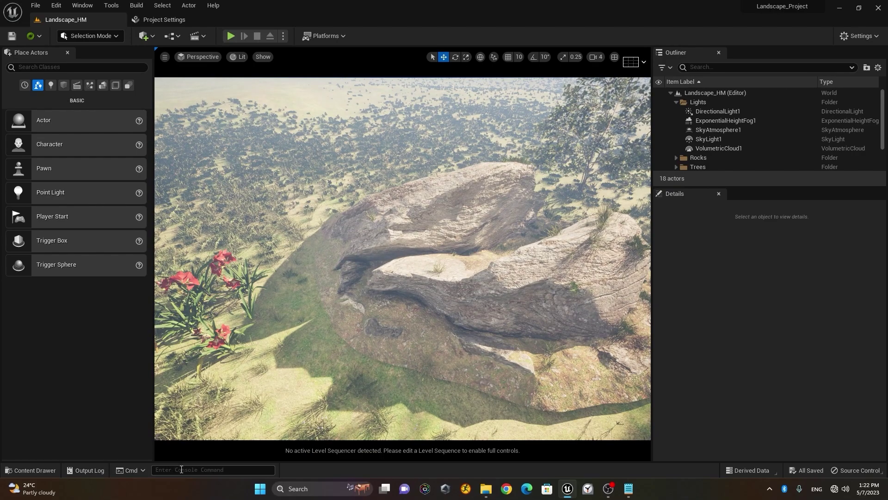
{"action": "mouse_move", "coordinate": [629, 488]}
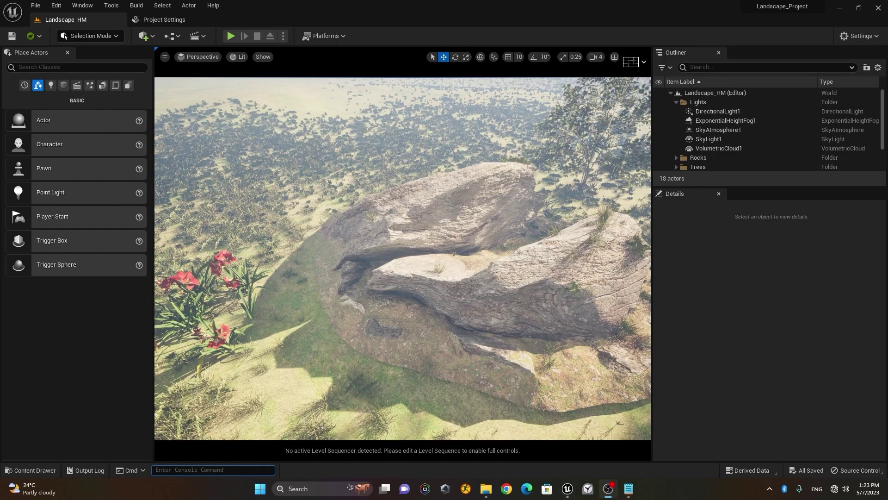
{"action": "left_click", "coordinate": [127, 471]}
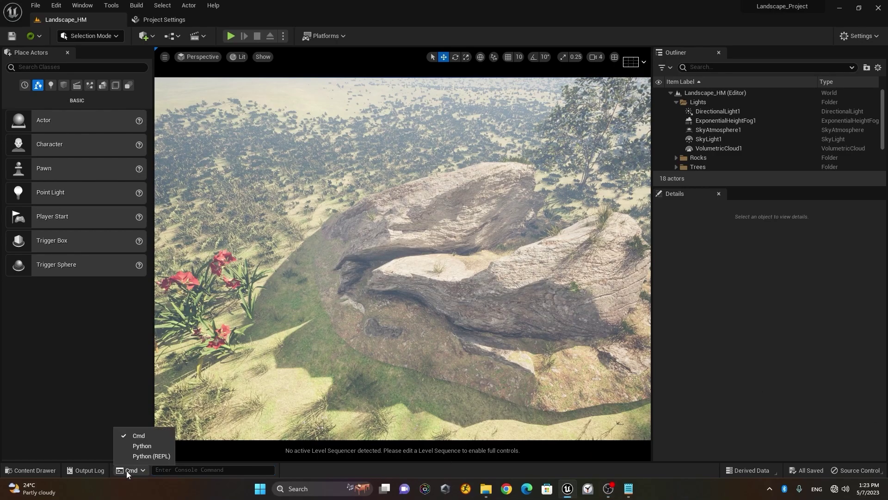
{"action": "left_click", "coordinate": [101, 474]}
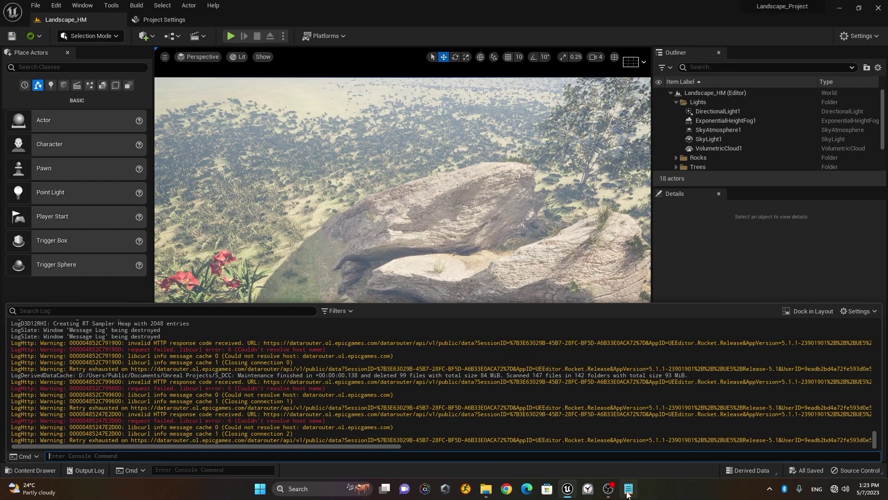
{"action": "mouse_move", "coordinate": [628, 494]}
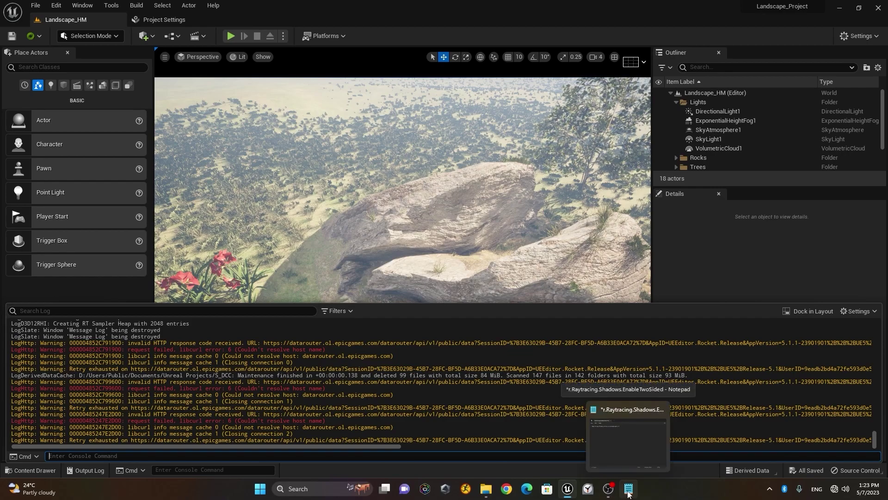
{"action": "left_click", "coordinate": [628, 494]}
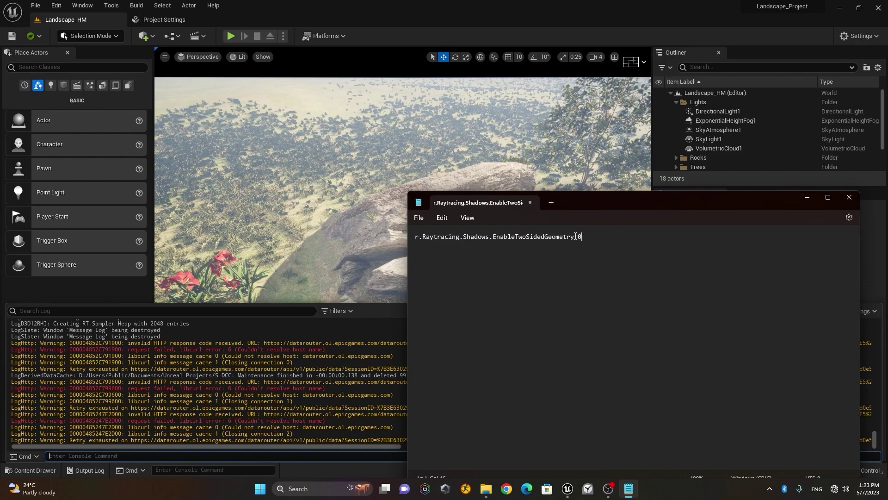
{"action": "left_click_drag", "start_coordinate": [590, 239], "coordinate": [410, 239]}
{"action": "right_click", "coordinate": [448, 239]}
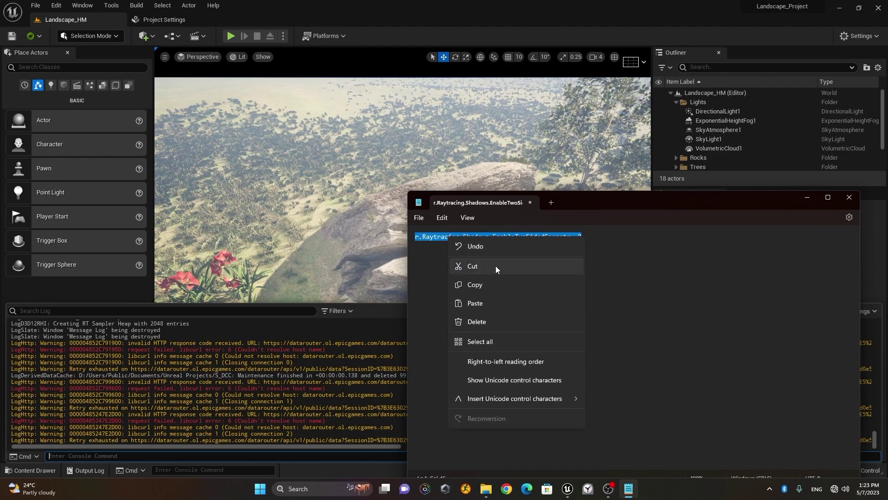
{"action": "left_click", "coordinate": [501, 281]}
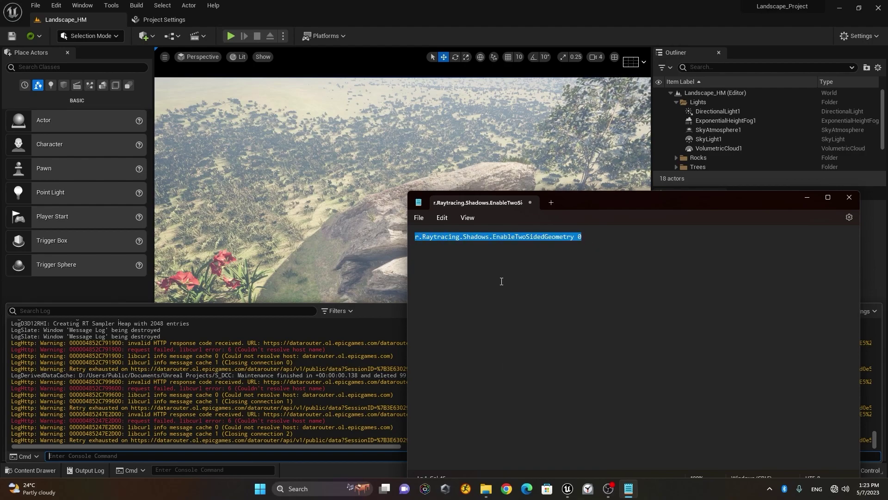
- Return to Unreal Editor, run the copied r.Raytracing.Shadows.EnableTwoSidedGeometry 0 in the Output Log's console and close the log
{"action": "left_click", "coordinate": [806, 199]}
{"action": "right_click", "coordinate": [77, 456]}
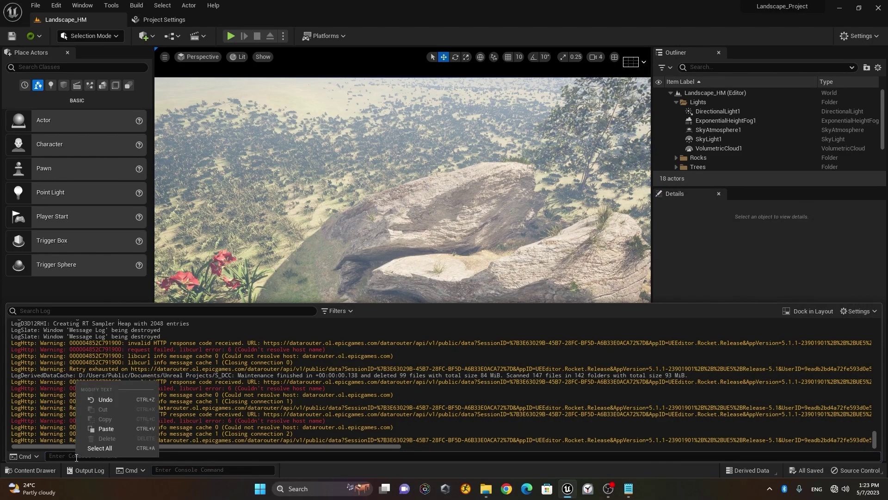
{"action": "left_click", "coordinate": [106, 429]}
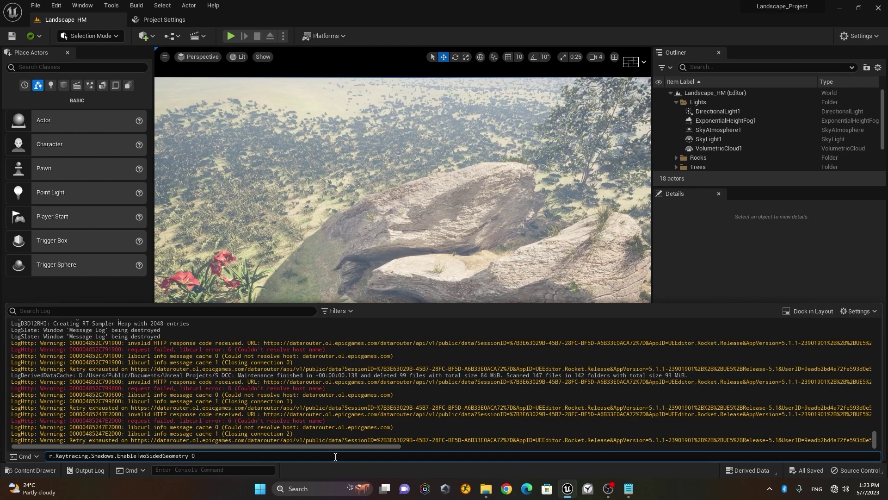
{"action": "key", "text": "Return"}
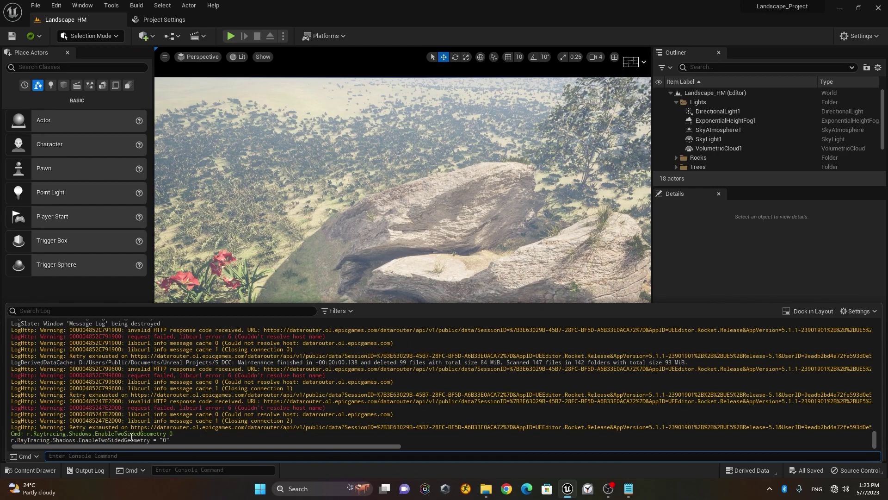
{"action": "left_click", "coordinate": [72, 472]}
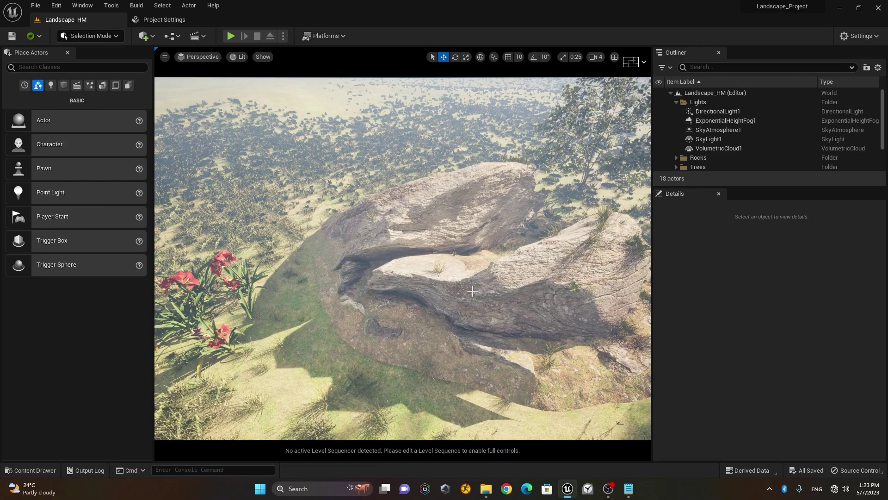
- Fly around the boulders and red flowers and examine the ray-traced shadows on the rocks, plants and grass
{"action": "left_click_drag", "start_coordinate": [423, 289], "coordinate": [424, 289], "text": "alt"}
{"action": "right_click_drag", "start_coordinate": [424, 289], "coordinate": [423, 289], "text": "alt"}
{"action": "left_click_drag", "start_coordinate": [424, 290], "coordinate": [423, 289], "text": "alt"}
{"action": "right_click_drag", "start_coordinate": [423, 289], "coordinate": [423, 289], "text": "alt"}
{"action": "left_click_drag", "start_coordinate": [423, 289], "coordinate": [423, 289], "text": "alt"}
{"action": "right_click_drag", "start_coordinate": [447, 272], "coordinate": [476, 275], "text": "alt"}
{"action": "left_click_drag", "start_coordinate": [463, 278], "coordinate": [463, 278], "text": "alt"}
{"action": "right_click_drag", "start_coordinate": [463, 278], "coordinate": [462, 278], "text": "alt"}
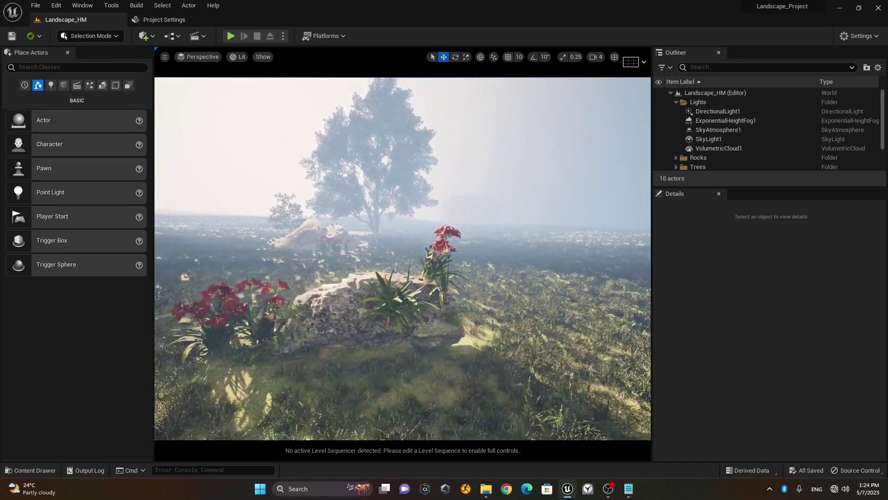
{"action": "left_click_drag", "start_coordinate": [463, 278], "coordinate": [463, 278], "text": "alt"}
{"action": "key", "text": "w"}
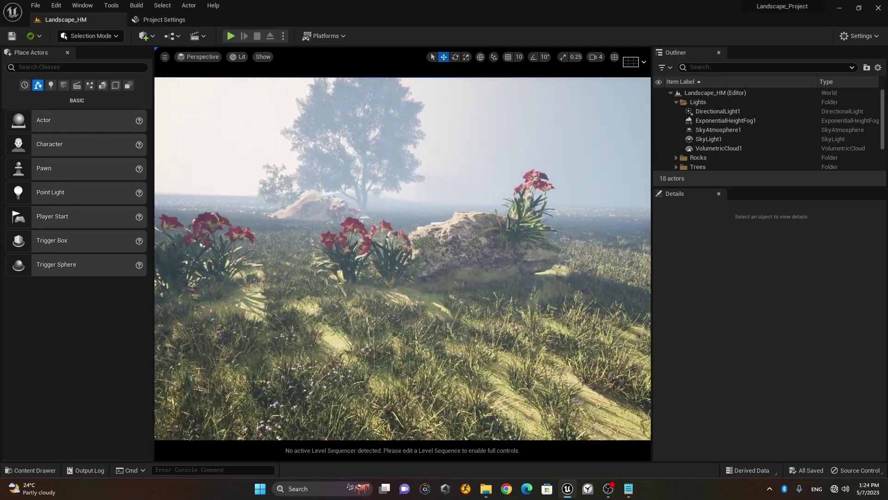
{"action": "key", "text": "s"}
{"action": "key", "text": "q"}
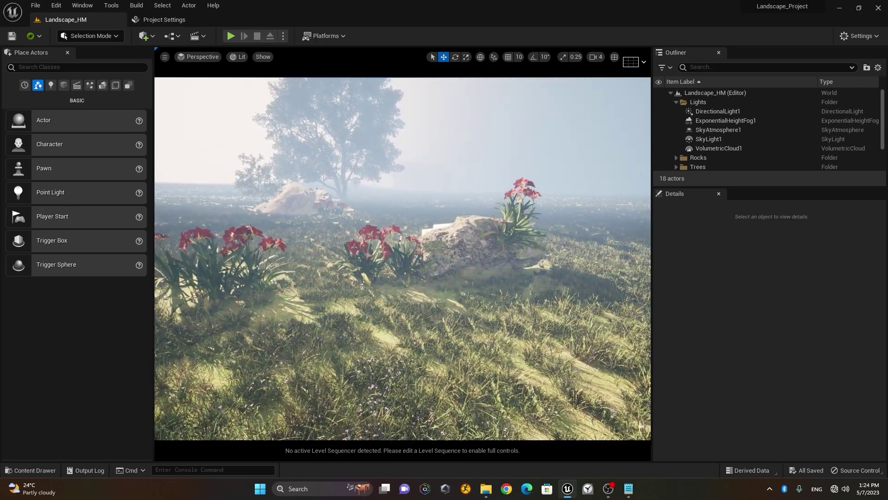
{"action": "key", "text": "w"}
{"action": "right_click_drag", "start_coordinate": [506, 356], "coordinate": [506, 356]}
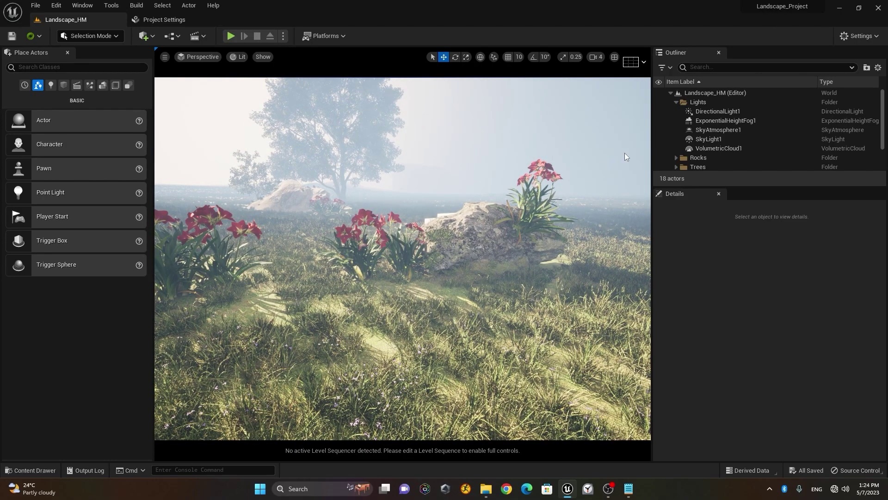
- Select DirectionalLight1, check its Cast Ray Traced Shadows options, and examine the shadows around the red flowers up close
{"action": "left_click", "coordinate": [734, 111]}
{"action": "left_click", "coordinate": [829, 327]}
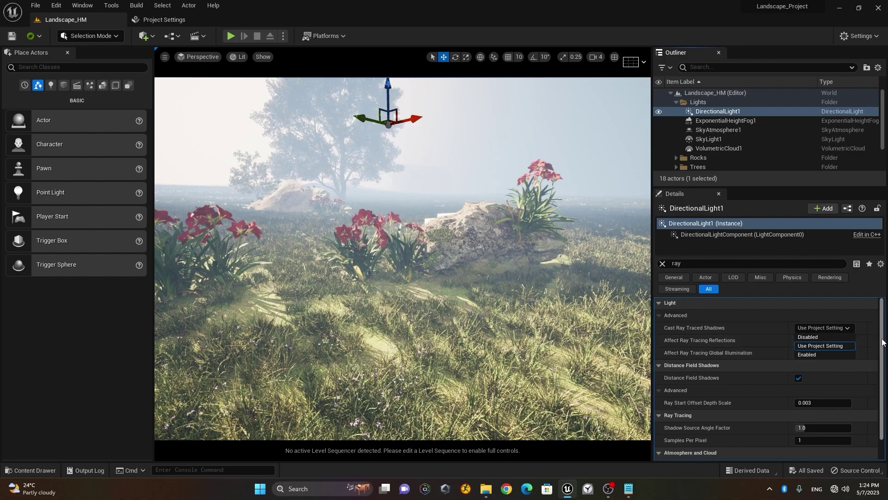
{"action": "left_click", "coordinate": [353, 316]}
{"action": "mouse_move", "coordinate": [352, 317]}
{"action": "left_mouse_down"}
{"action": "mouse_move", "coordinate": [353, 287]}
{"action": "mouse_move", "coordinate": [353, 324]}
{"action": "left_mouse_up"}
{"action": "right_click_drag", "start_coordinate": [353, 324], "coordinate": [361, 318]}
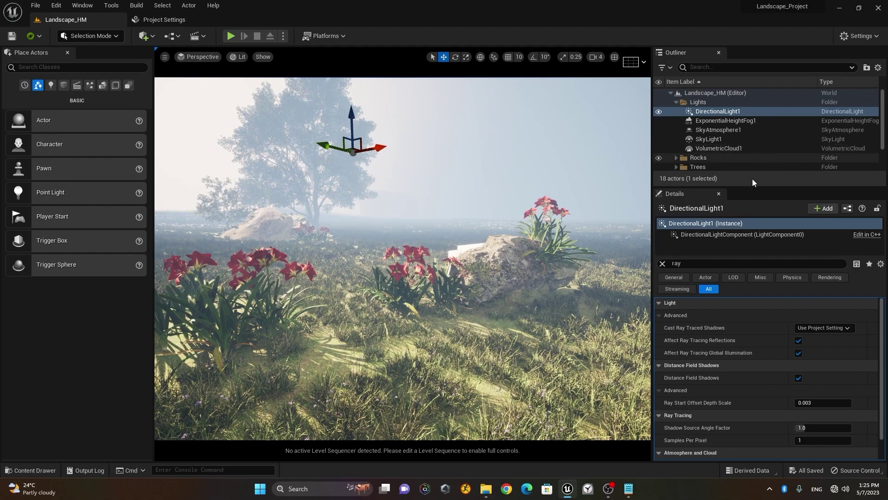
{"action": "right_click_drag", "start_coordinate": [390, 244], "coordinate": [507, 264]}
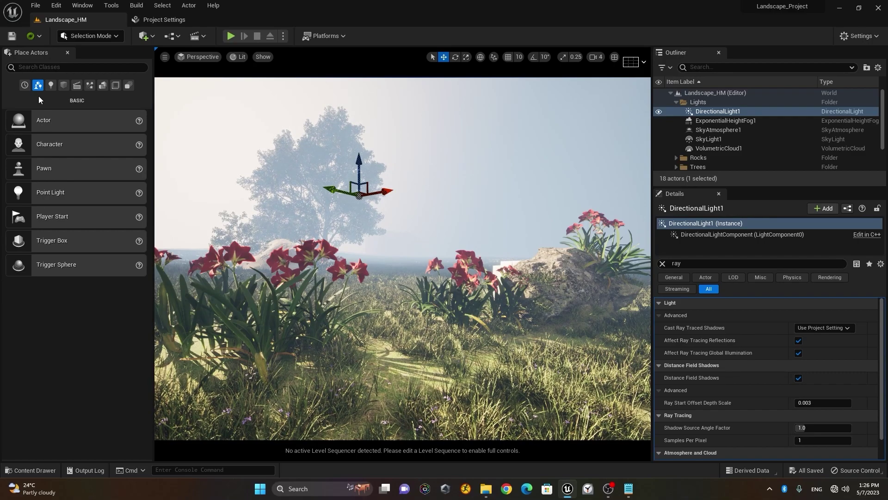
- Place a PostProcessVolume from the Visual Effects actors into the level and move it into the Lights folder
{"action": "left_click", "coordinate": [91, 87]}
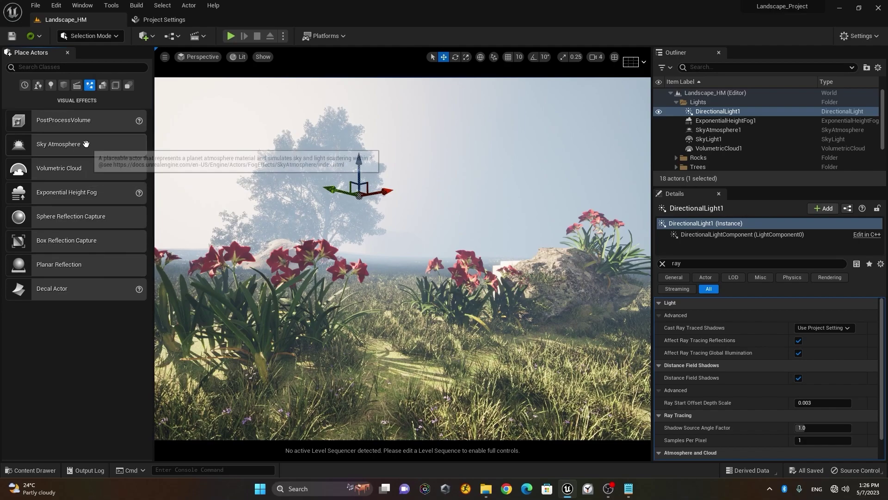
{"action": "left_click_drag", "start_coordinate": [65, 121], "coordinate": [396, 261]}
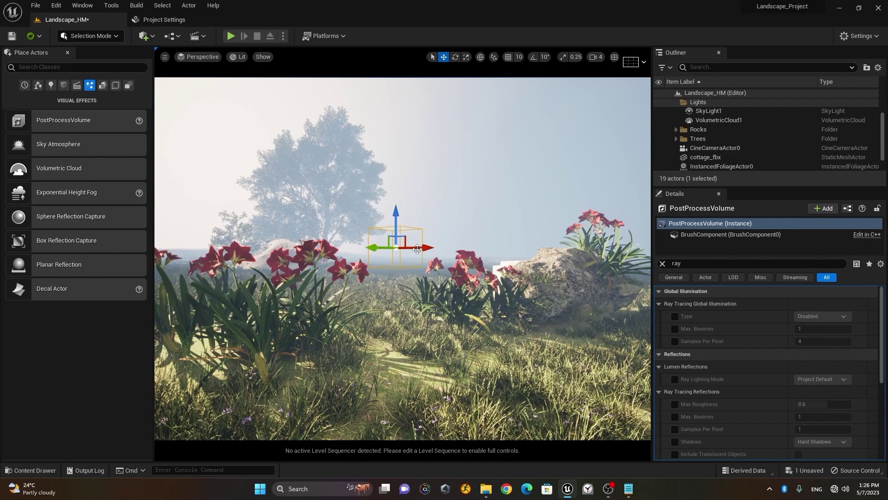
{"action": "left_click_drag", "start_coordinate": [744, 187], "coordinate": [736, 245]}
{"action": "left_click_drag", "start_coordinate": [705, 215], "coordinate": [701, 102]}
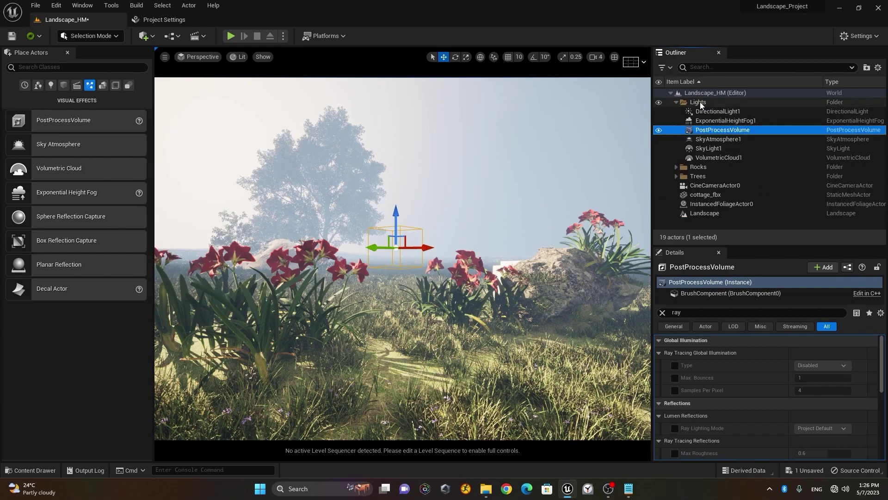
- Find and enable Infinite Extent (Unbound) on the PostProcessVolume, and clear the property search
{"action": "left_click", "coordinate": [697, 311]}
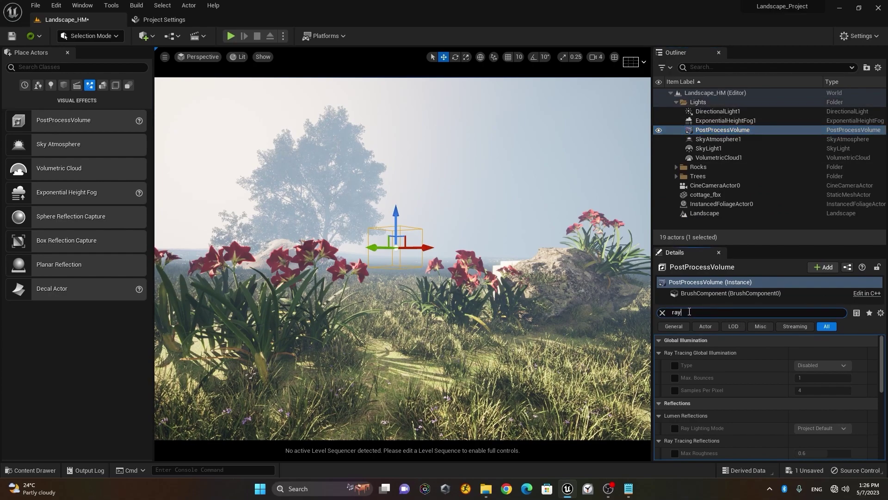
{"action": "type", "text": "in"}
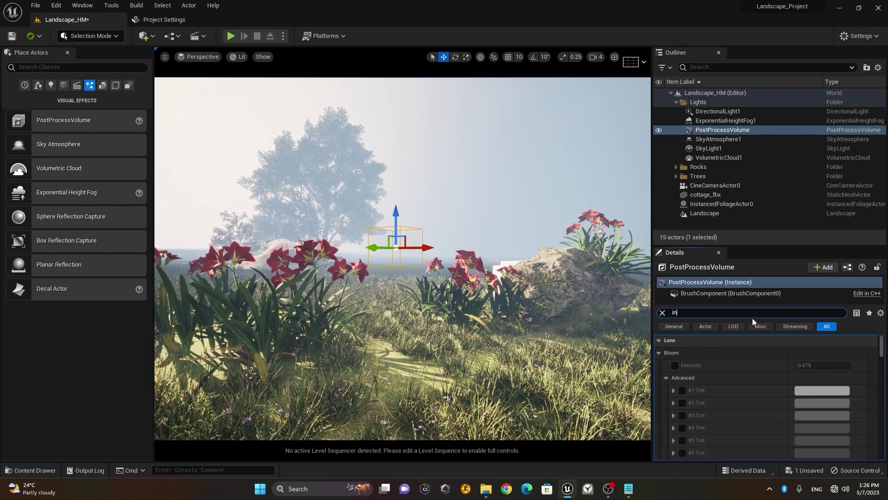
{"action": "type", "text": "fin"}
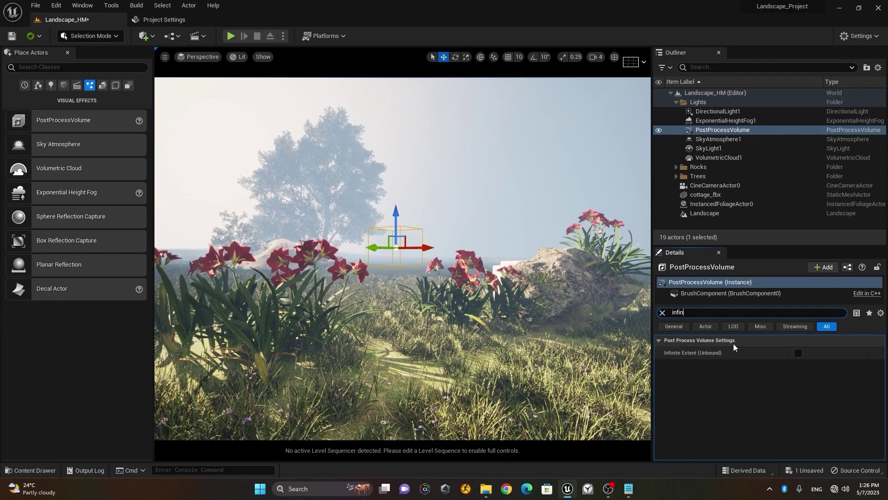
{"action": "left_click", "coordinate": [798, 353]}
{"action": "left_click", "coordinate": [663, 314]}
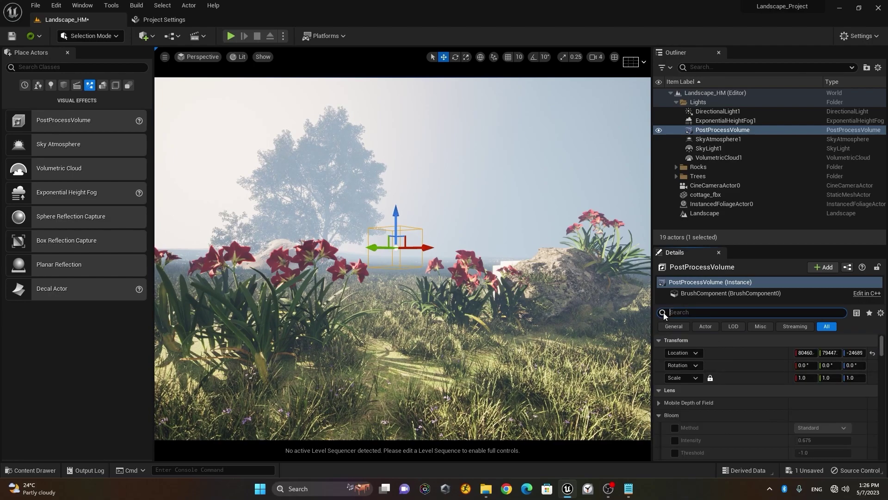
- Enlarge the Details area, collapse the Bloom settings, and override the PostProcessVolume's exposure Metering Mode with Manual
{"action": "left_click_drag", "start_coordinate": [747, 245], "coordinate": [746, 170]}
{"action": "scroll", "coordinate": [734, 361], "scroll_direction": "down", "scroll_amount": 3}
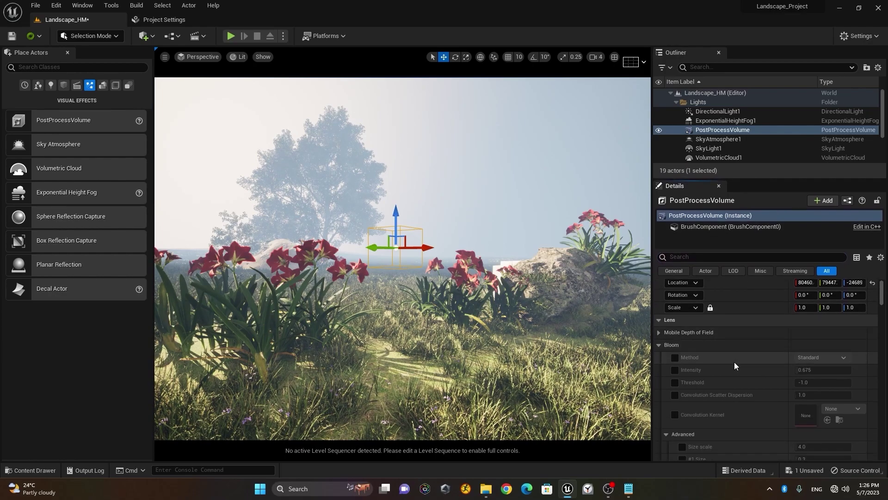
{"action": "scroll", "coordinate": [734, 363], "scroll_direction": "up", "scroll_amount": 3}
{"action": "left_click", "coordinate": [657, 360]}
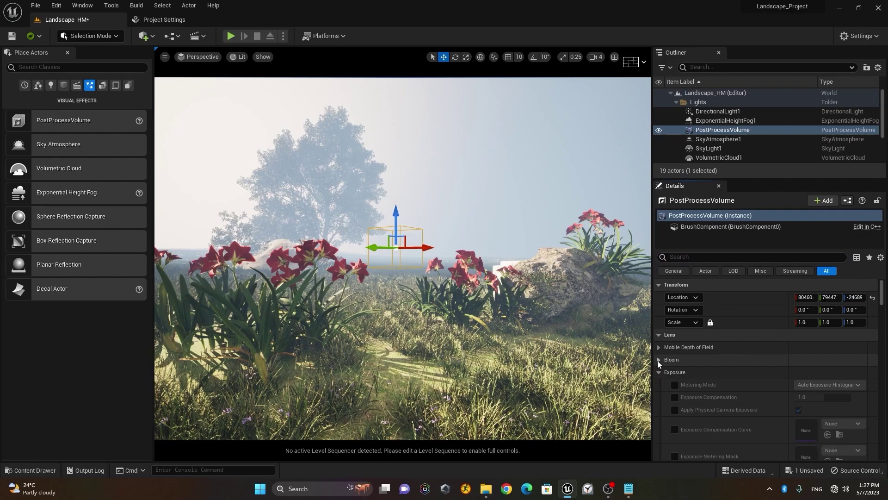
{"action": "left_click", "coordinate": [674, 385]}
{"action": "left_click", "coordinate": [831, 385]}
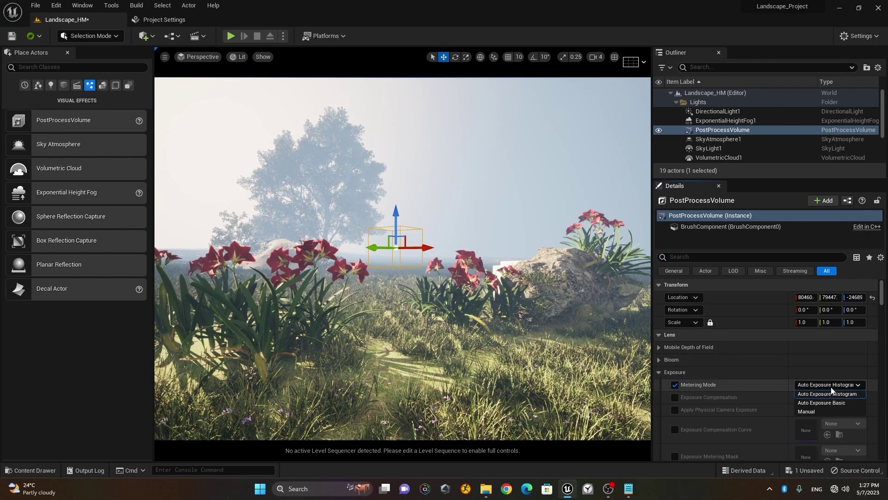
{"action": "left_click", "coordinate": [827, 411]}
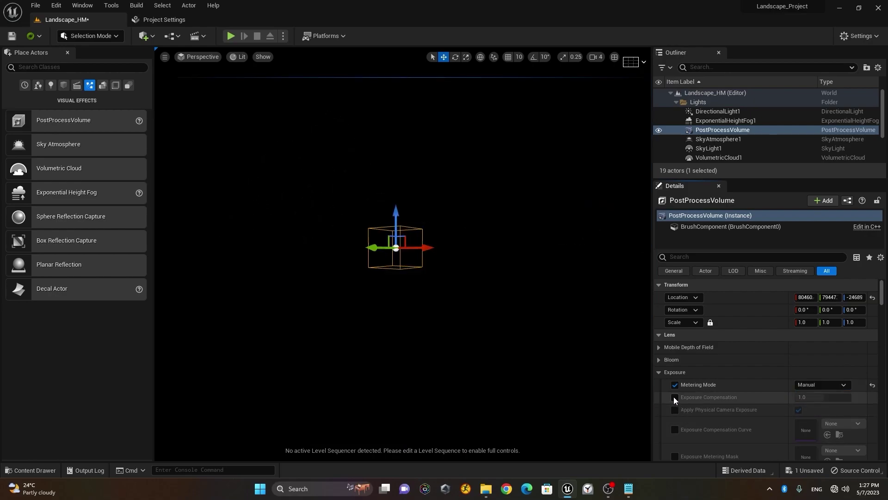
- Enable the PostProcessVolume's Exposure Compensation override, try 5, 10 and 12, and set it to 11
{"action": "left_click", "coordinate": [675, 397]}
{"action": "left_click", "coordinate": [820, 398]}
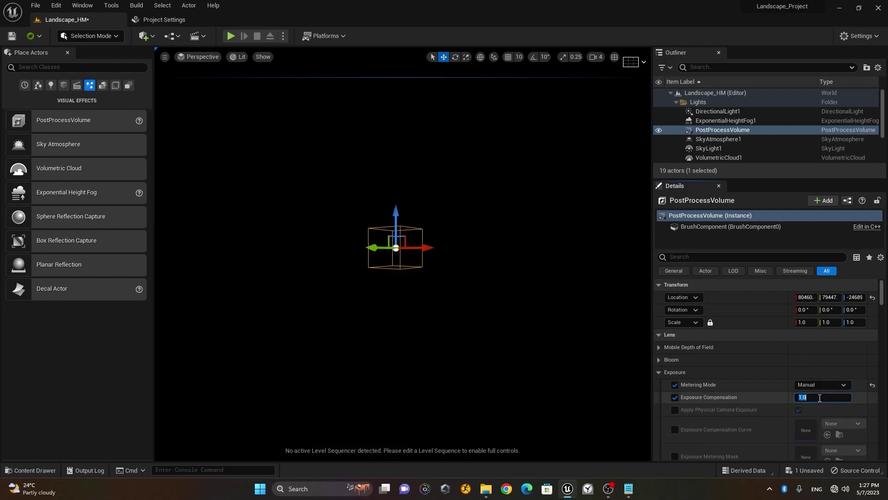
{"action": "type", "text": "5"}
{"action": "key", "text": "Return"}
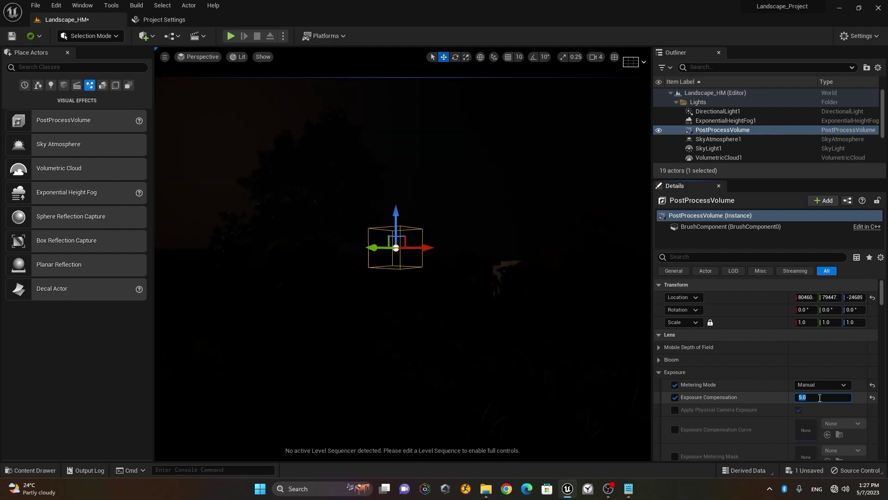
{"action": "type", "text": "10"}
{"action": "key", "text": "Return"}
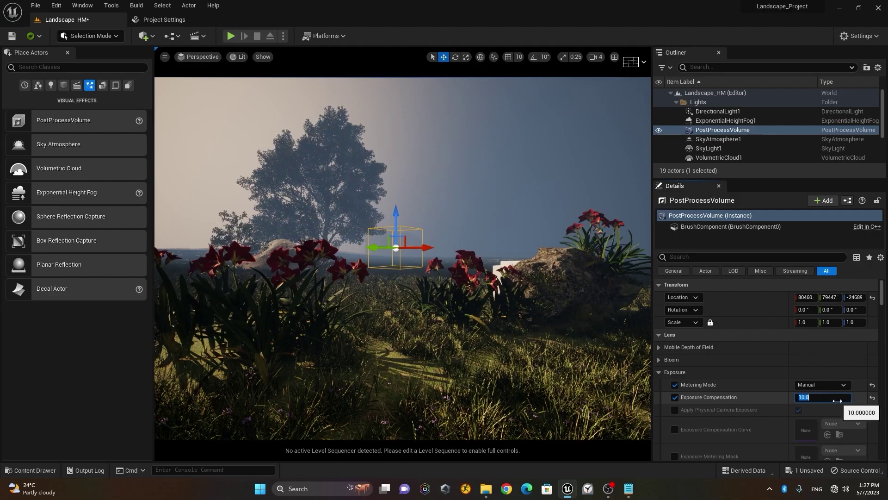
{"action": "type", "text": "1"}
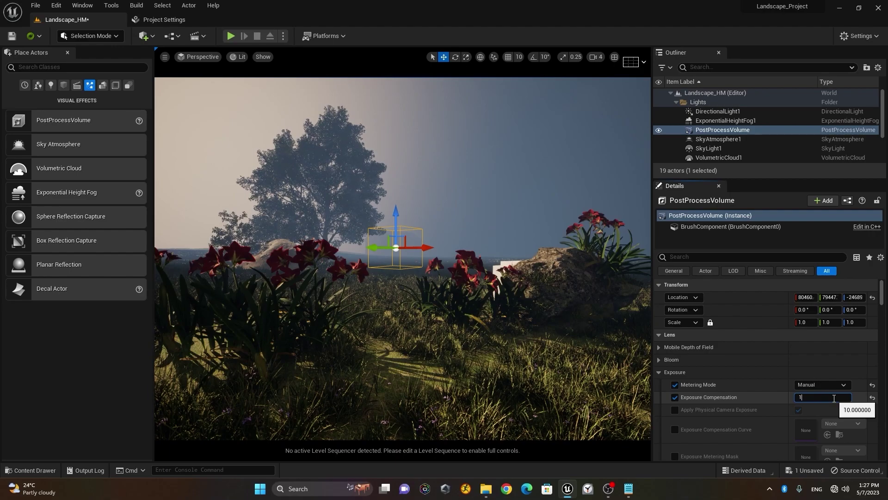
{"action": "type", "text": "2"}
{"action": "key", "text": "Return"}
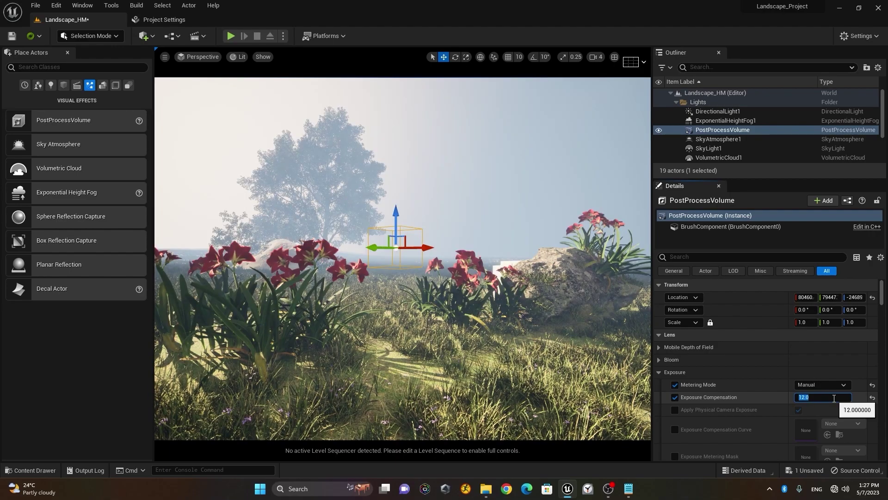
{"action": "key", "text": "BackSpace"}
{"action": "type", "text": "11"}
{"action": "key", "text": "Return"}
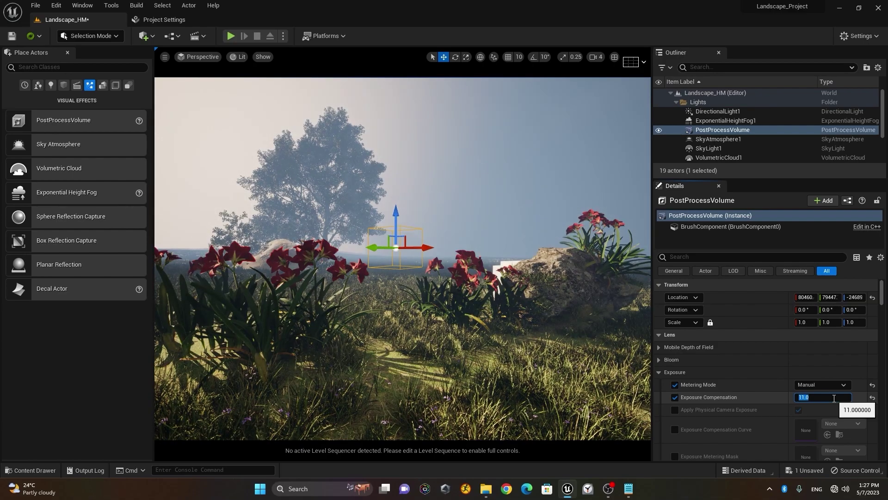
- Collapse the PostProcessVolume's remaining Lens groups, from Exposure and Chromatic Aberration through Image Effects and Depth of Field
{"action": "left_click", "coordinate": [659, 372]}
{"action": "left_click", "coordinate": [658, 385]}
{"action": "left_click", "coordinate": [658, 396]}
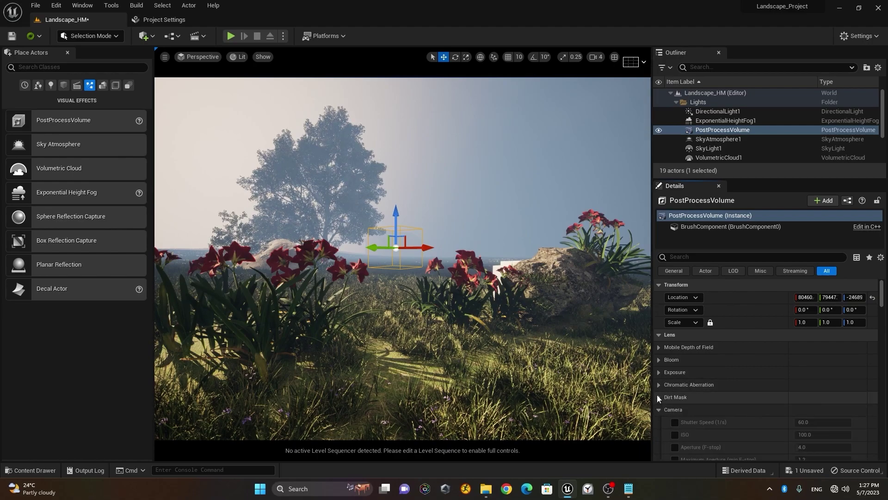
{"action": "left_click", "coordinate": [659, 409]}
{"action": "left_click", "coordinate": [658, 422]}
{"action": "scroll", "coordinate": [675, 396], "scroll_direction": "down", "scroll_amount": 2}
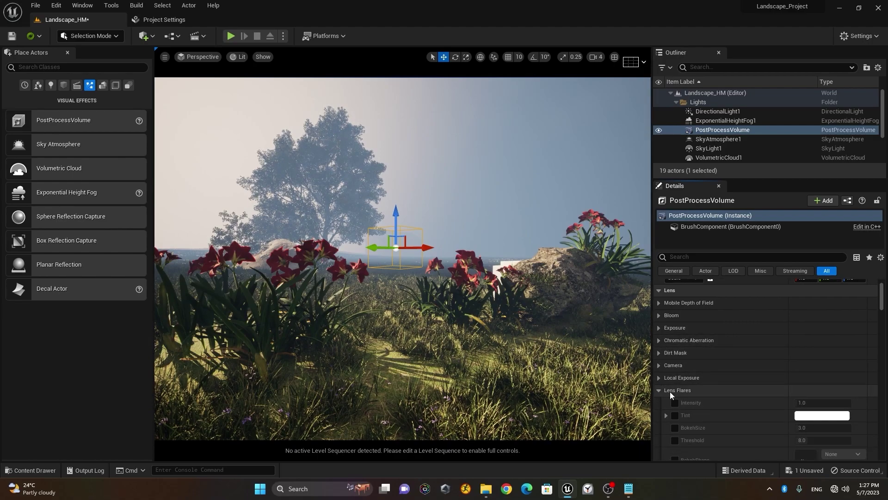
{"action": "left_click", "coordinate": [659, 390]}
{"action": "left_click", "coordinate": [658, 403]}
{"action": "left_click", "coordinate": [658, 415]}
- Collapse the Color Grading groups of the PostProcessVolume: Temperature, Global, Shadows, Midtones, Highlights and Misc
{"action": "left_click", "coordinate": [659, 440]}
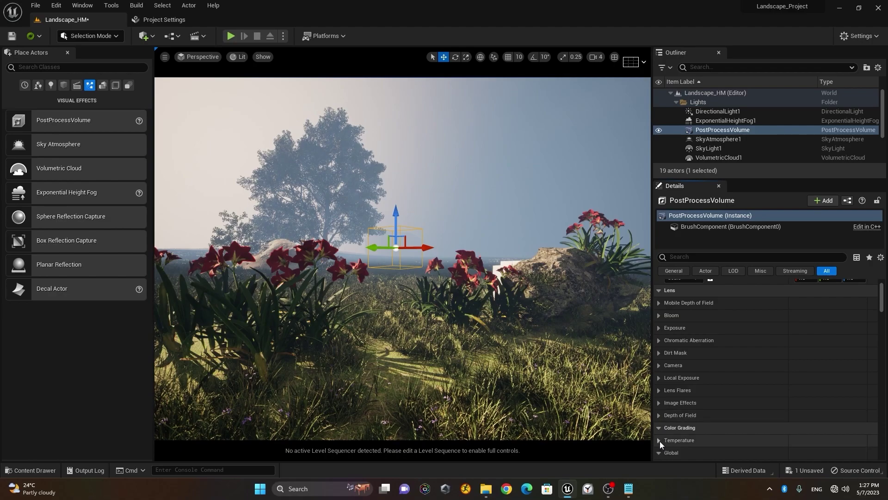
{"action": "scroll", "coordinate": [661, 434], "scroll_direction": "down", "scroll_amount": 3}
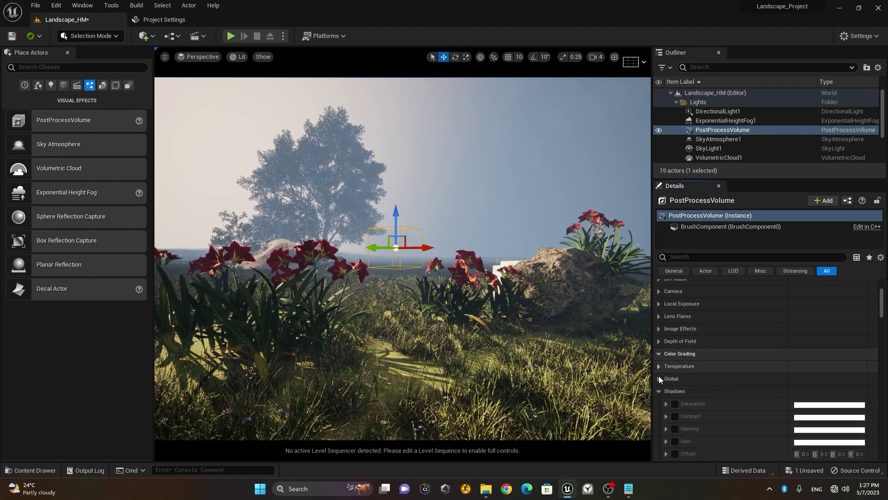
{"action": "left_click", "coordinate": [659, 391]}
{"action": "left_click", "coordinate": [657, 404]}
{"action": "scroll", "coordinate": [657, 430], "scroll_direction": "down", "scroll_amount": 2}
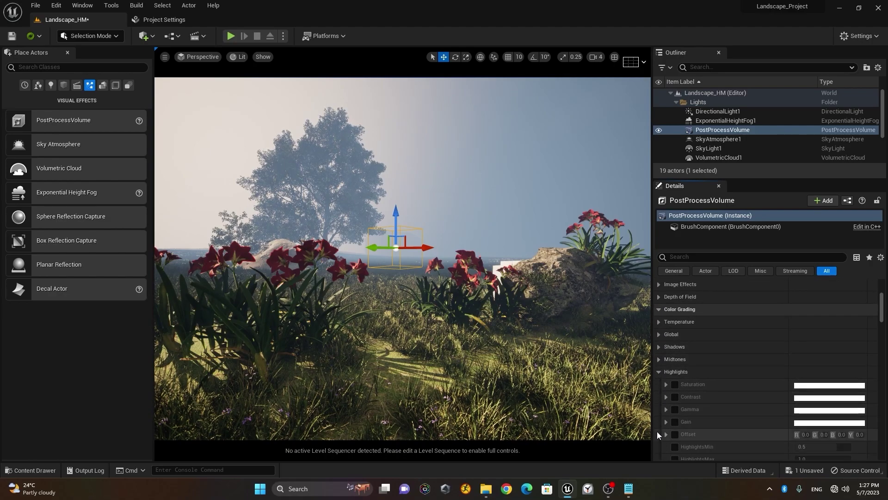
{"action": "left_click", "coordinate": [659, 372]}
{"action": "left_click", "coordinate": [658, 384]}
- Collapse the PostProcessVolume's Film, Global Illumination, Reflections and Rendering Features categories and the categories below them
{"action": "left_click", "coordinate": [659, 397]}
{"action": "scroll", "coordinate": [662, 408], "scroll_direction": "down", "scroll_amount": 3}
{"action": "left_click", "coordinate": [658, 349]}
{"action": "left_click", "coordinate": [659, 362]}
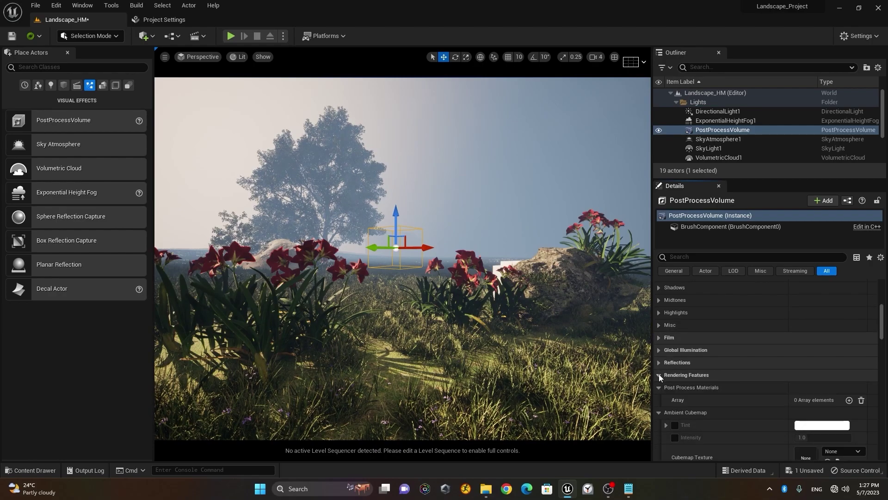
{"action": "left_click", "coordinate": [659, 387]}
{"action": "left_click", "coordinate": [657, 400]}
{"action": "scroll", "coordinate": [660, 408], "scroll_direction": "down", "scroll_amount": 3}
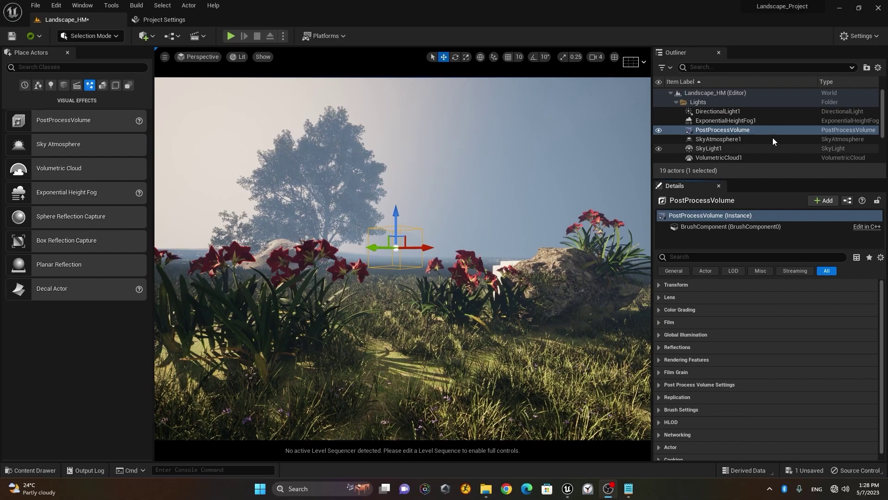
- Select ExponentialHeightFog1, view the related New York crosswalk photo in Chrome as a haze reference, and close the browser
{"action": "left_click", "coordinate": [748, 121]}
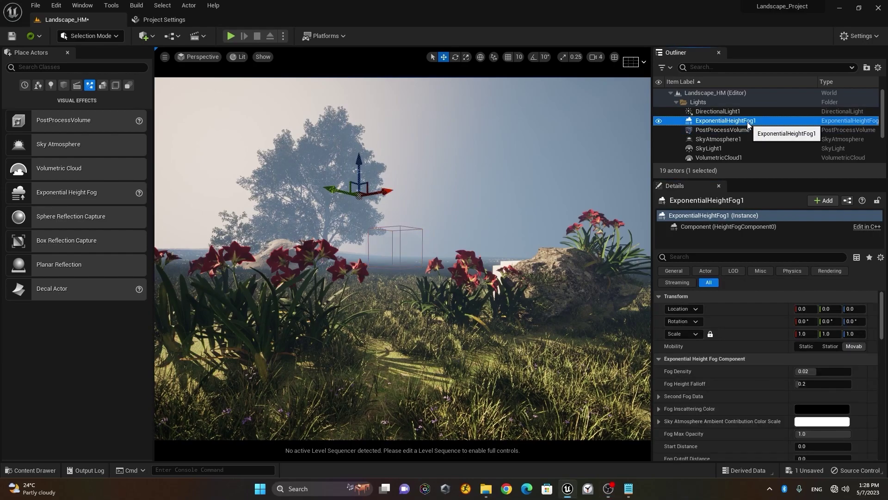
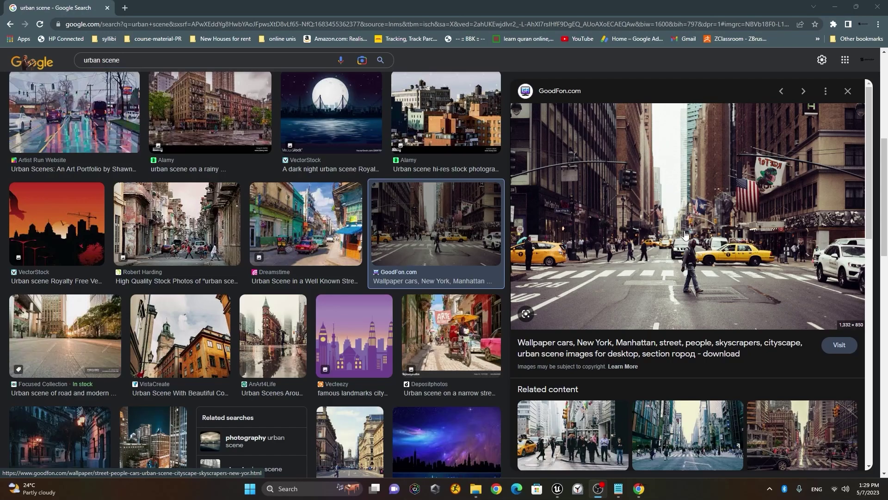
{"action": "left_click", "coordinate": [595, 424]}
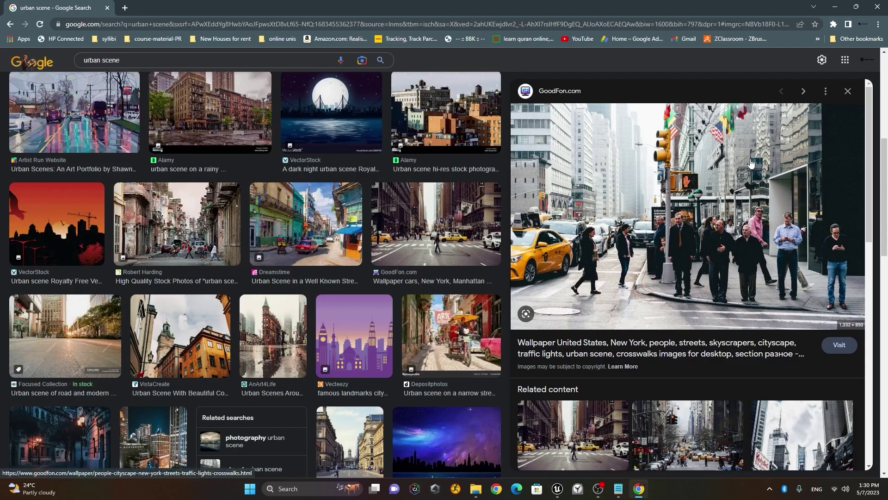
{"action": "left_click", "coordinate": [878, 7]}
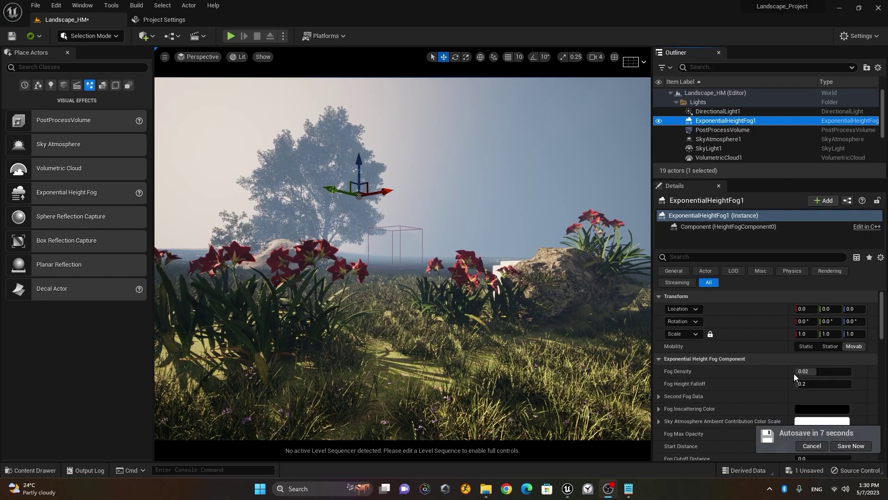
- Run the pending autosave, filter ExponentialHeightFog1's properties by "volum", and enable Volumetric Fog
{"action": "left_click", "coordinate": [851, 446]}
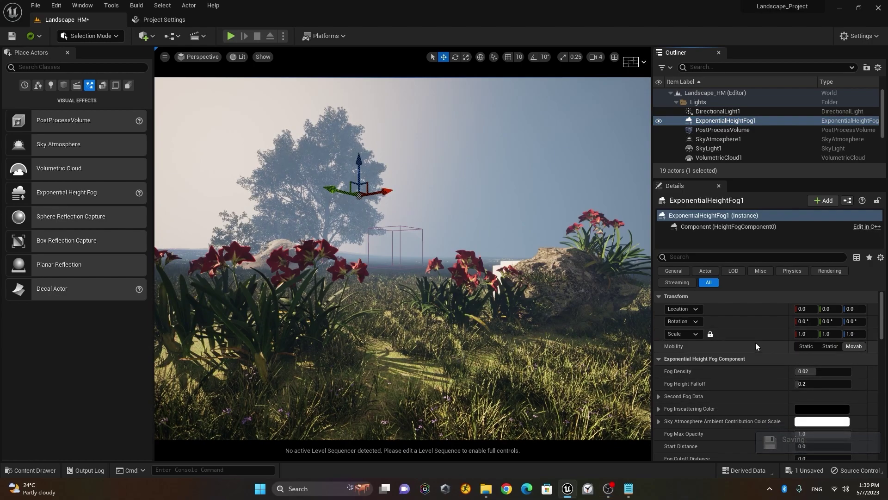
{"action": "scroll", "coordinate": [756, 342], "scroll_direction": "down", "scroll_amount": 1}
{"action": "scroll", "coordinate": [757, 345], "scroll_direction": "down", "scroll_amount": 4}
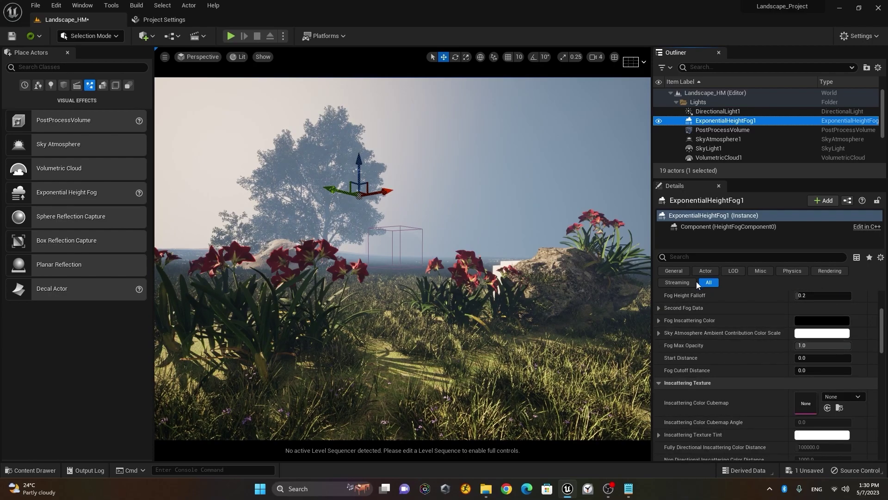
{"action": "left_click", "coordinate": [682, 257]}
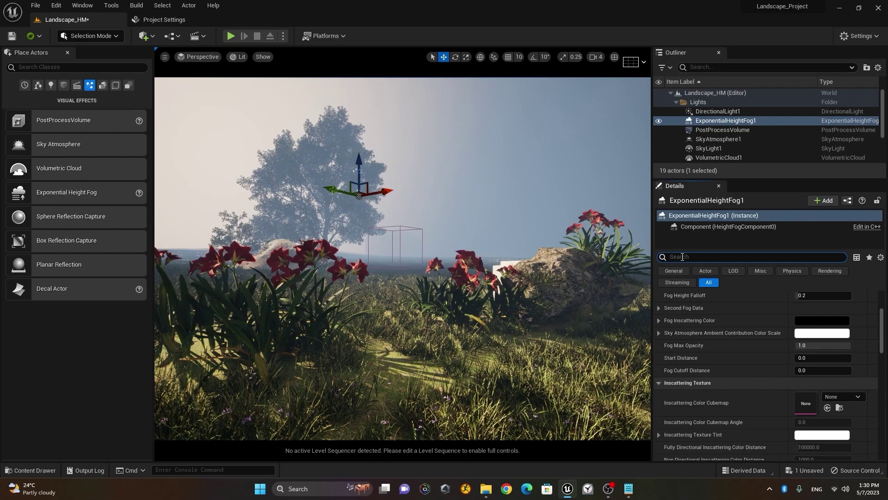
{"action": "type", "text": "volum"}
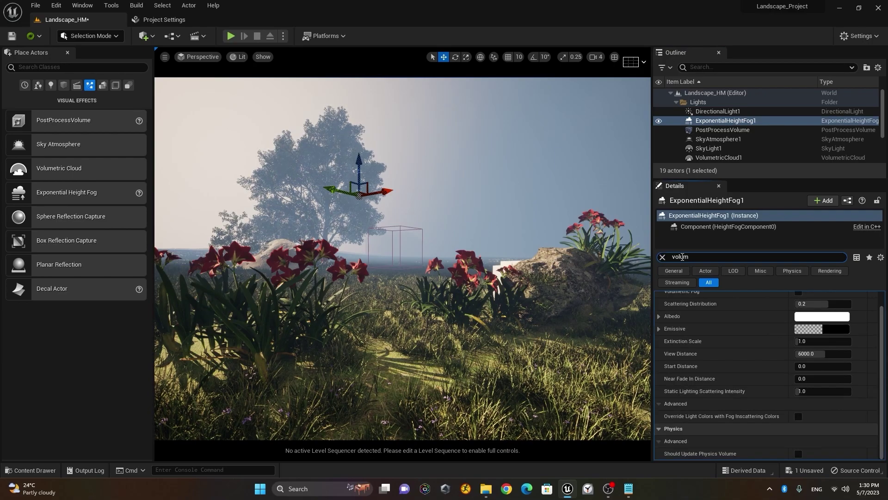
{"action": "scroll", "coordinate": [725, 363], "scroll_direction": "up", "scroll_amount": 1}
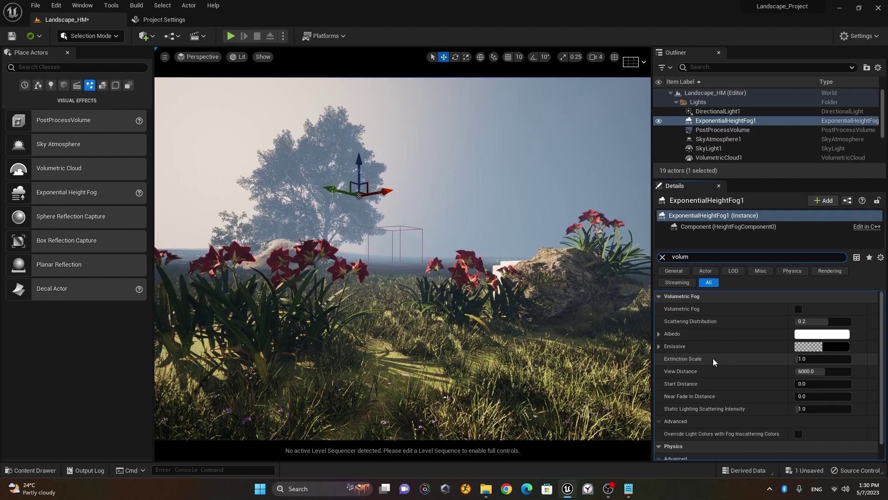
{"action": "left_click", "coordinate": [799, 311]}
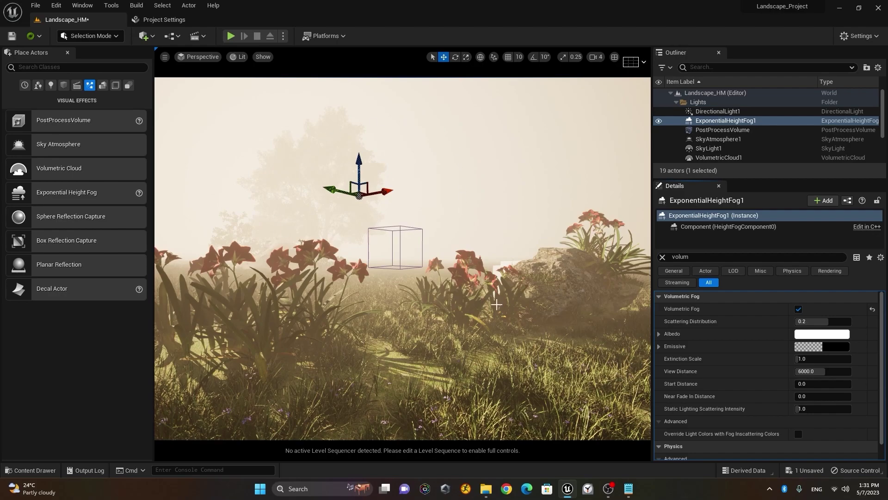
- Clear the property filter and lower ExponentialHeightFog1's Fog Density to 0.0024
{"action": "left_click", "coordinate": [663, 256]}
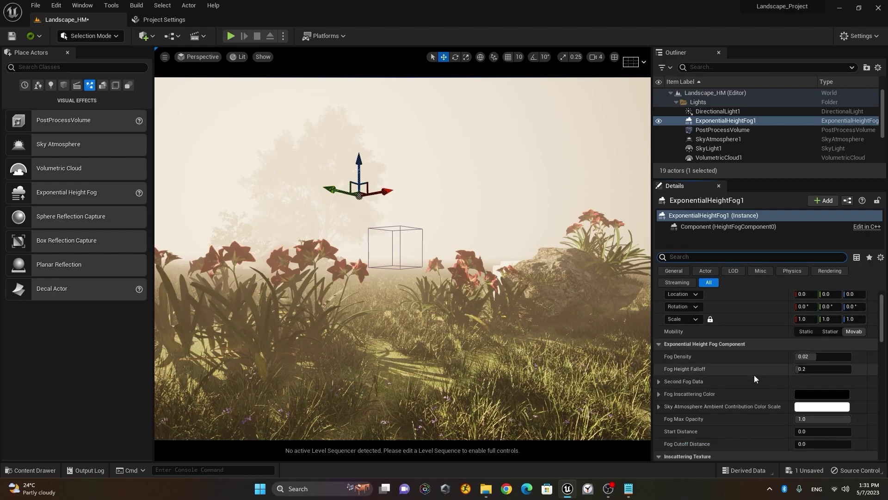
{"action": "scroll", "coordinate": [754, 375], "scroll_direction": "down", "scroll_amount": 2}
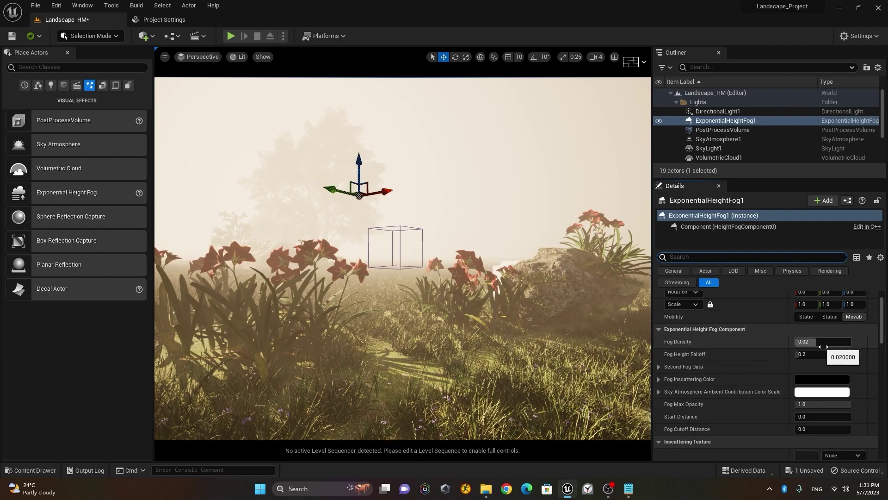
{"action": "mouse_move", "coordinate": [810, 343]}
{"action": "left_mouse_down"}
{"action": "mouse_move", "coordinate": [782, 342]}
{"action": "mouse_move", "coordinate": [798, 342]}
{"action": "left_mouse_up"}
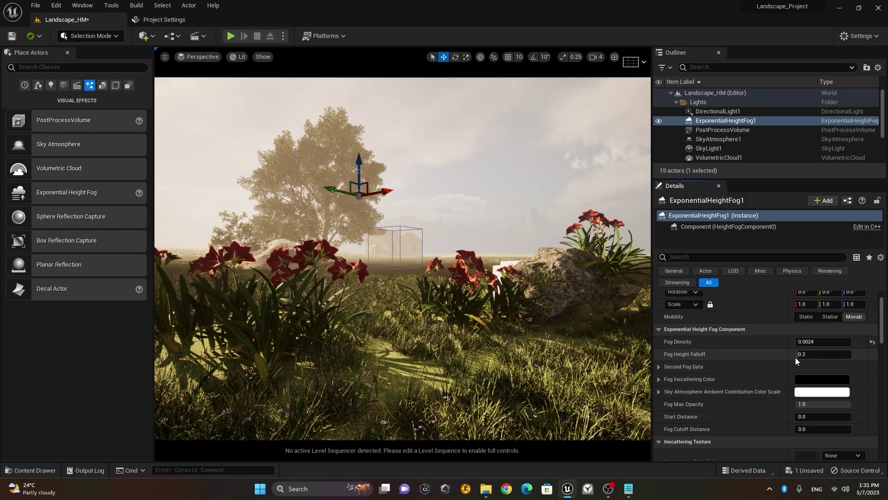
- Try Fog Height Falloff values of about 0.31 and 0.23, and reset the property to its default
{"action": "left_click_drag", "start_coordinate": [800, 354], "coordinate": [809, 355]}
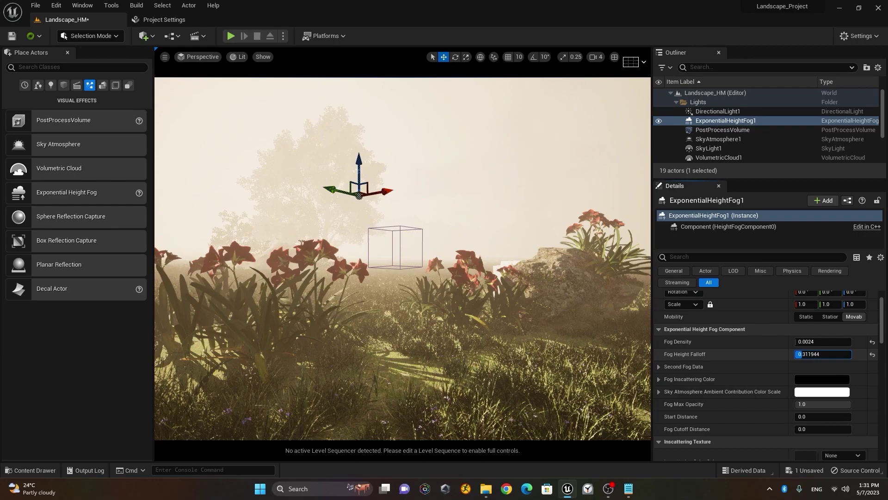
{"action": "left_click_drag", "start_coordinate": [810, 354], "coordinate": [798, 354]}
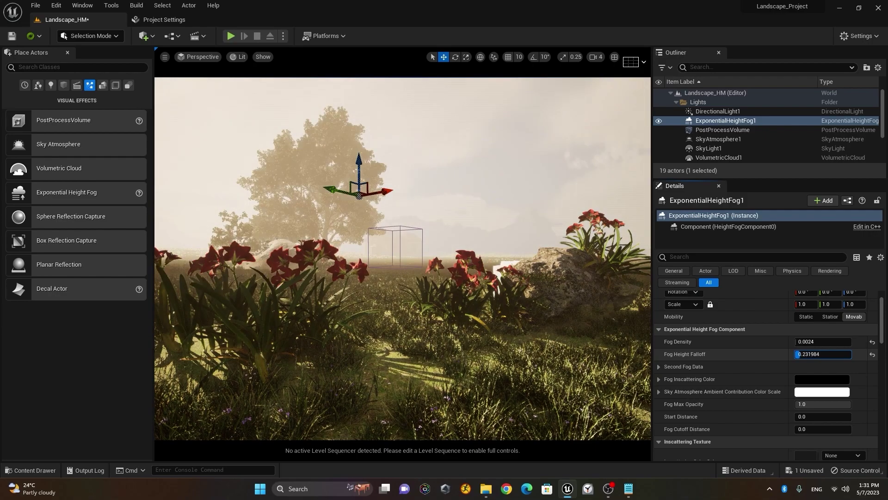
{"action": "left_click", "coordinate": [872, 354]}
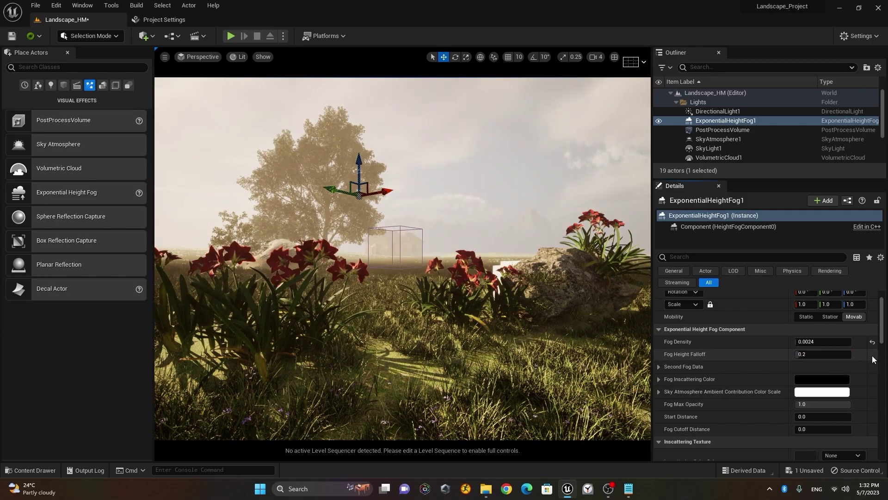
- Set ExponentialHeightFog1's Fog Height Falloff to 0.3
{"action": "left_click", "coordinate": [819, 355]}
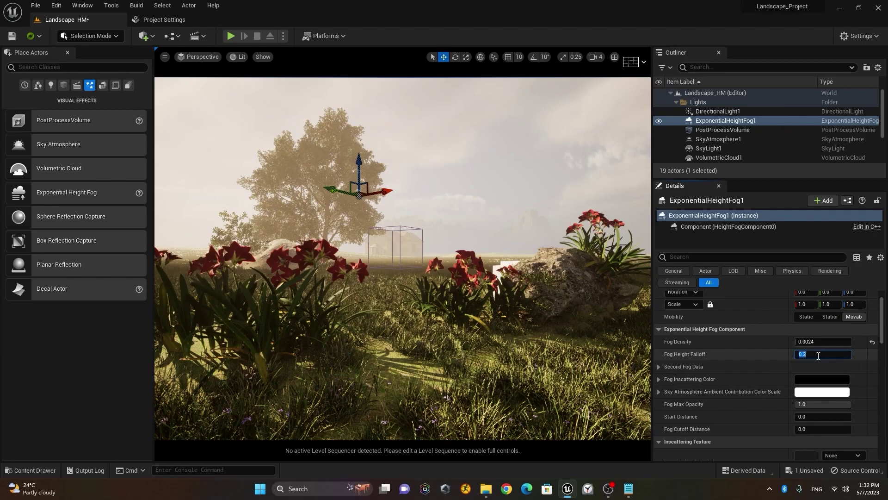
{"action": "type", "text": "0.3"}
{"action": "key", "text": "Return"}
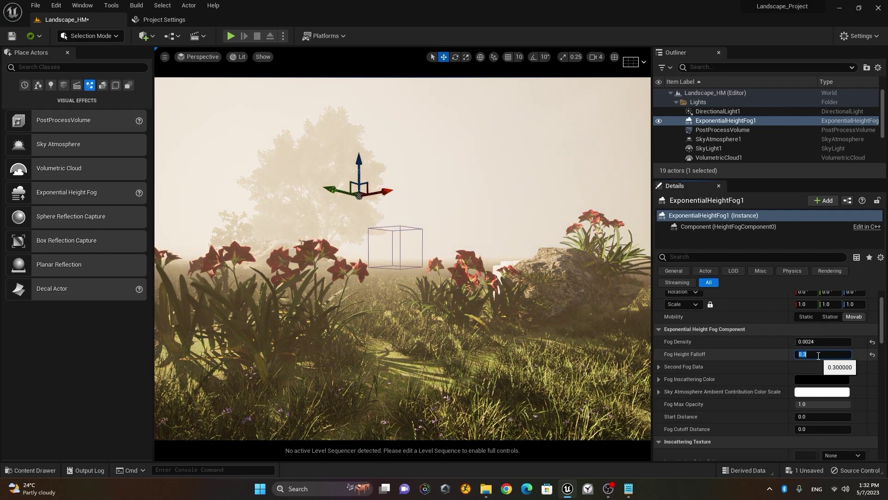
- Reduce the Fog Density in stages to 0.002, 0.001 and finally 0.0005
{"action": "left_click", "coordinate": [810, 343]}
{"action": "left_click_drag", "start_coordinate": [810, 342], "coordinate": [831, 344]}
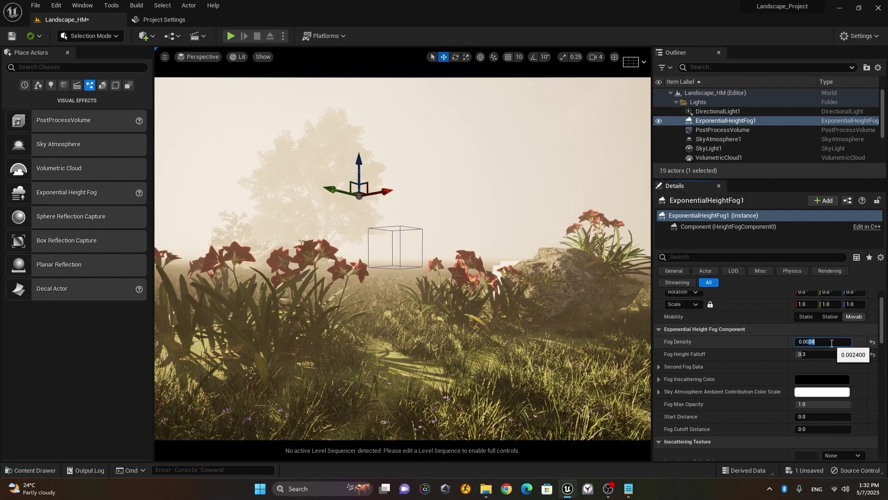
{"action": "type", "text": "2"}
{"action": "key", "text": "Return"}
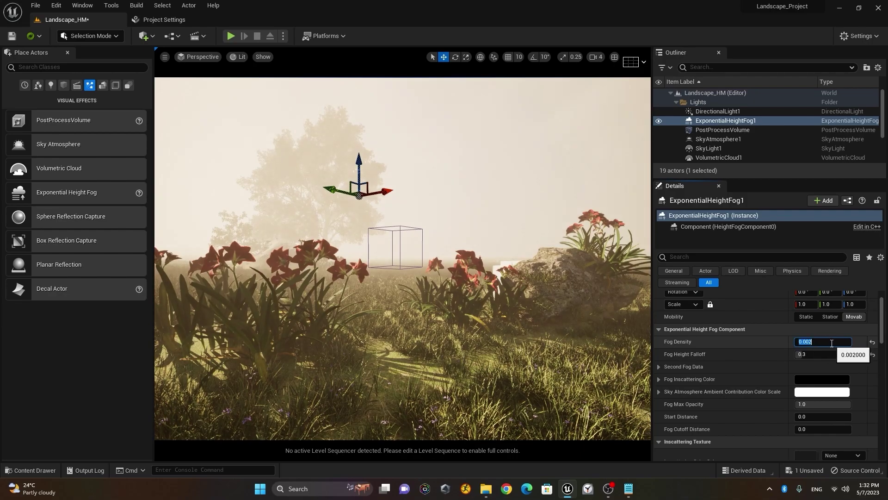
{"action": "type", "text": ".001"}
{"action": "key", "text": "Return"}
{"action": "left_click", "coordinate": [831, 343]}
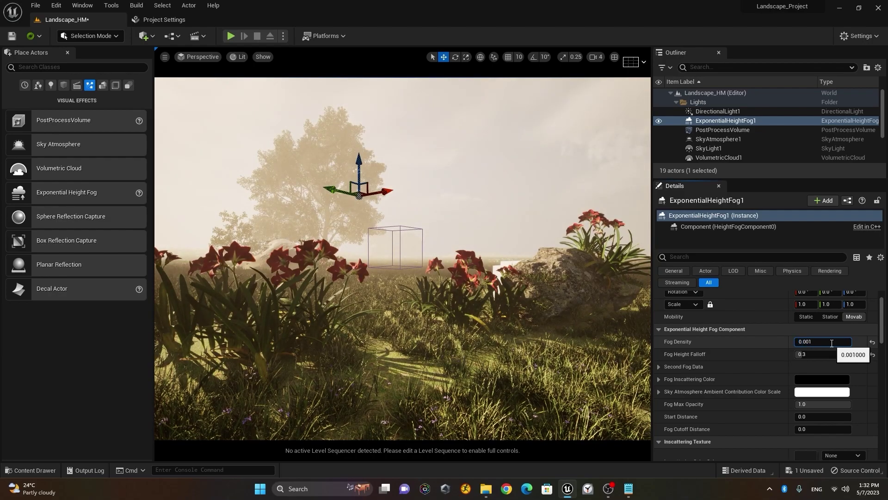
{"action": "type", "text": "05"}
{"action": "key", "text": "Return"}
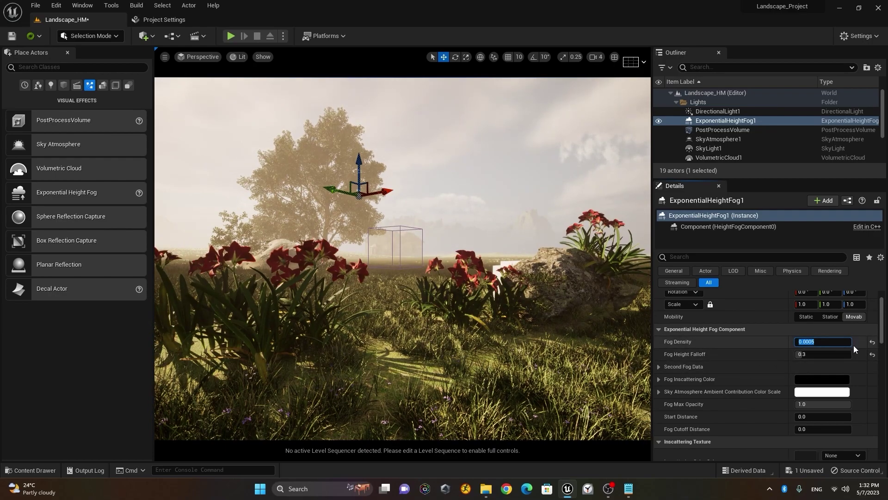
- Try green and yellow-green tints for the Sky Atmosphere Ambient Contribution Color Scale, and cancel the color change
{"action": "left_click", "coordinate": [658, 366]}
{"action": "left_click", "coordinate": [657, 367]}
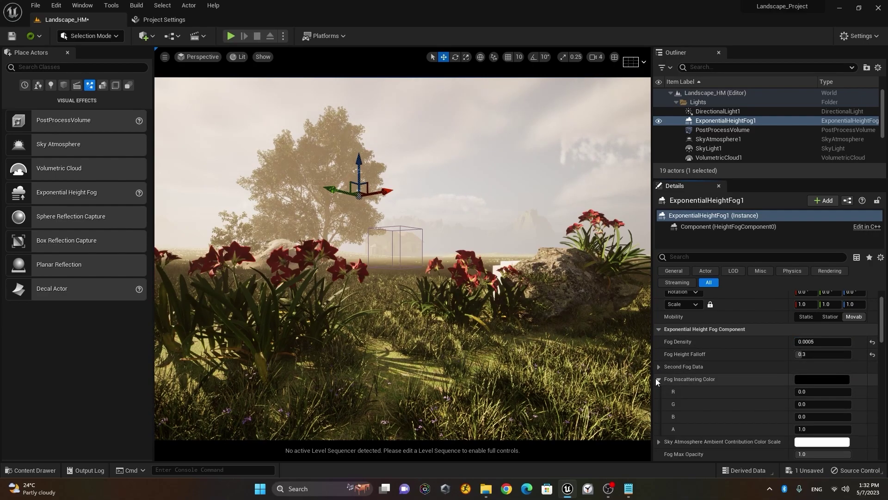
{"action": "scroll", "coordinate": [660, 392], "scroll_direction": "down", "scroll_amount": 2}
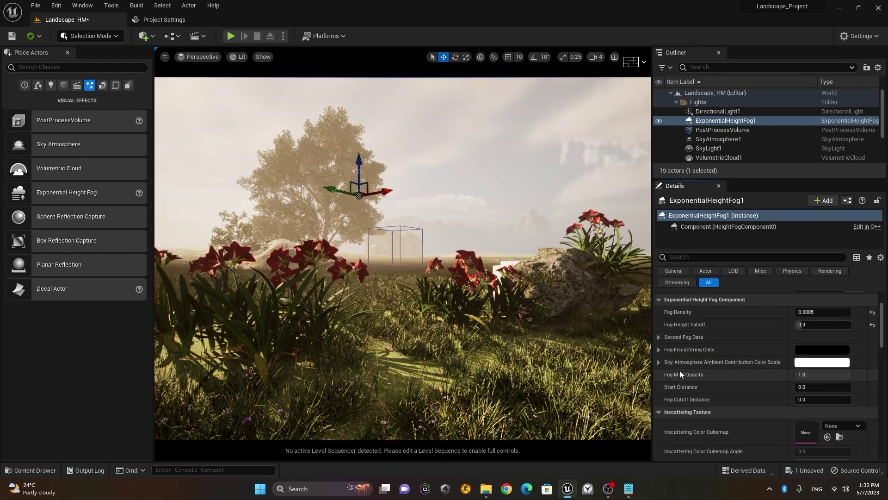
{"action": "scroll", "coordinate": [715, 383], "scroll_direction": "down", "scroll_amount": 1}
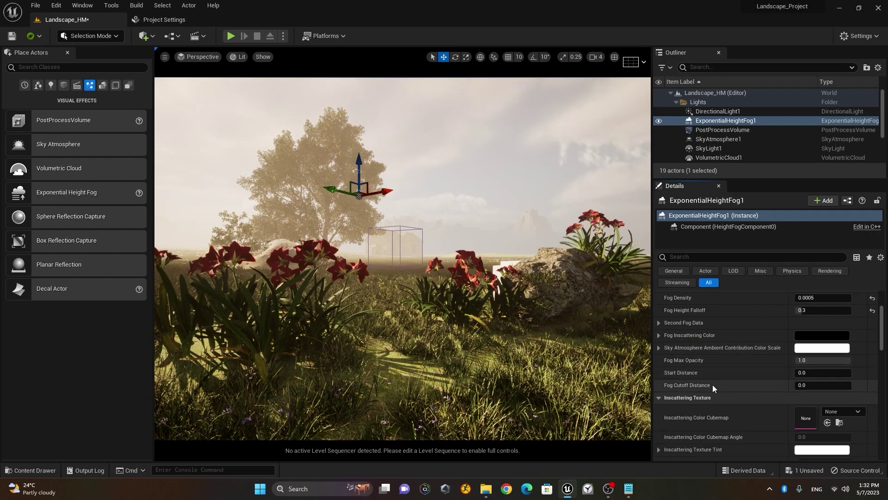
{"action": "left_click", "coordinate": [813, 351]}
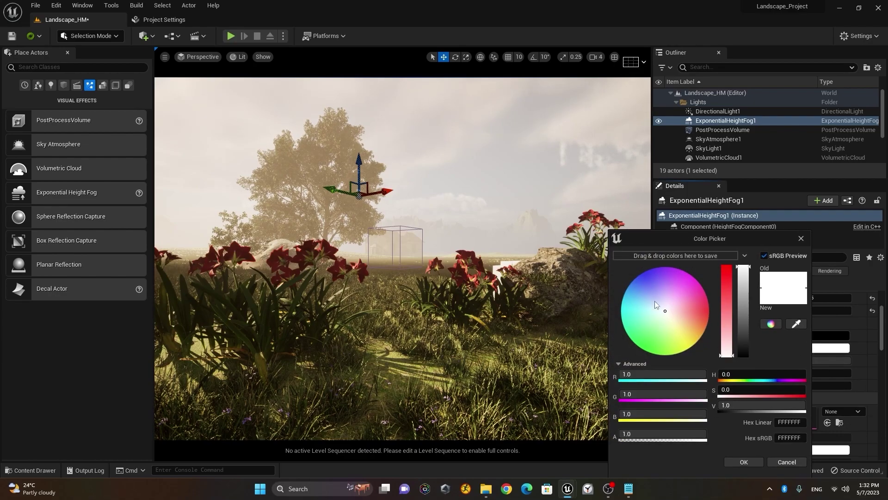
{"action": "left_click", "coordinate": [648, 291]}
{"action": "left_click", "coordinate": [651, 334]}
{"action": "left_click", "coordinate": [642, 339]}
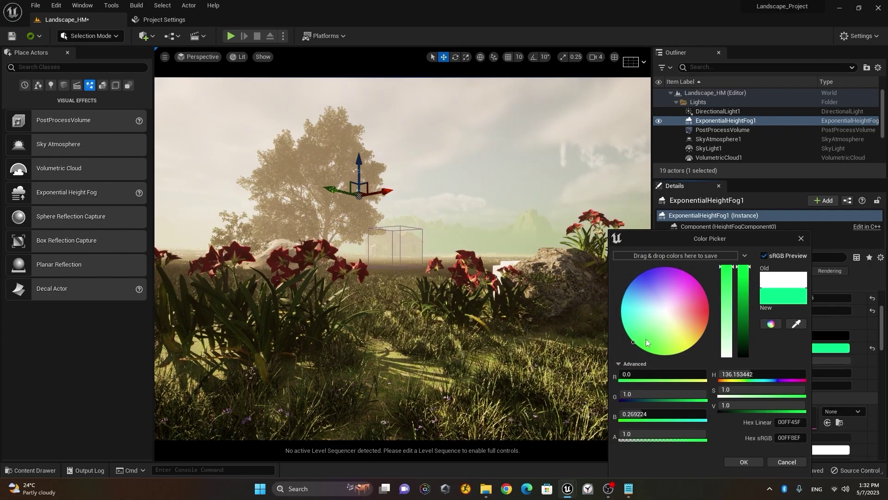
{"action": "left_click", "coordinate": [672, 355]}
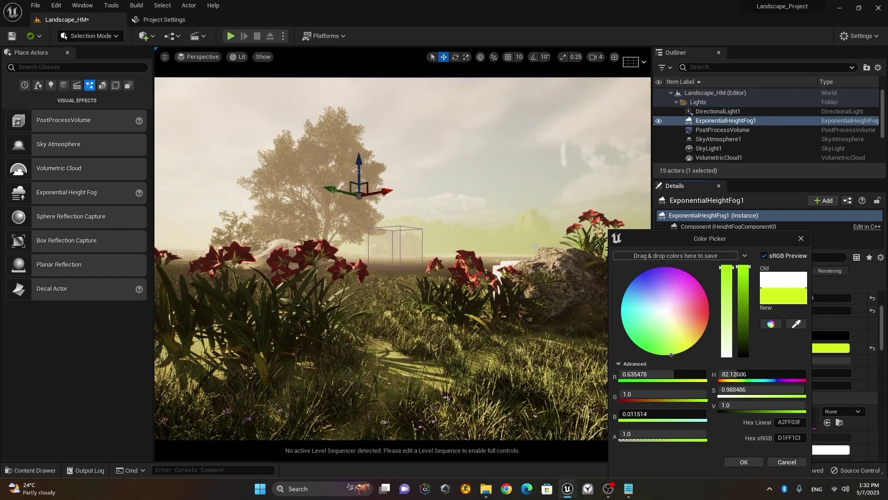
{"action": "left_click", "coordinate": [787, 462]}
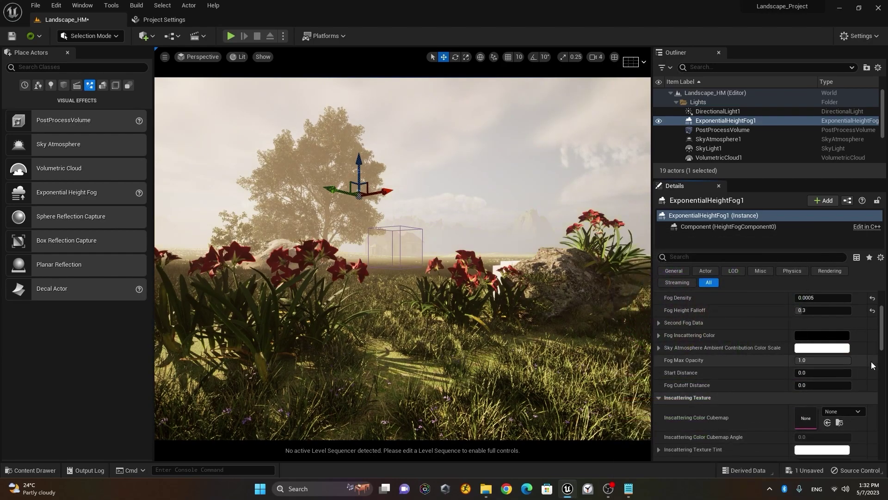
- Try raising the Directional Inscattering Exponent to about 53, and undo the edit
{"action": "scroll", "coordinate": [764, 372], "scroll_direction": "down", "scroll_amount": 3}
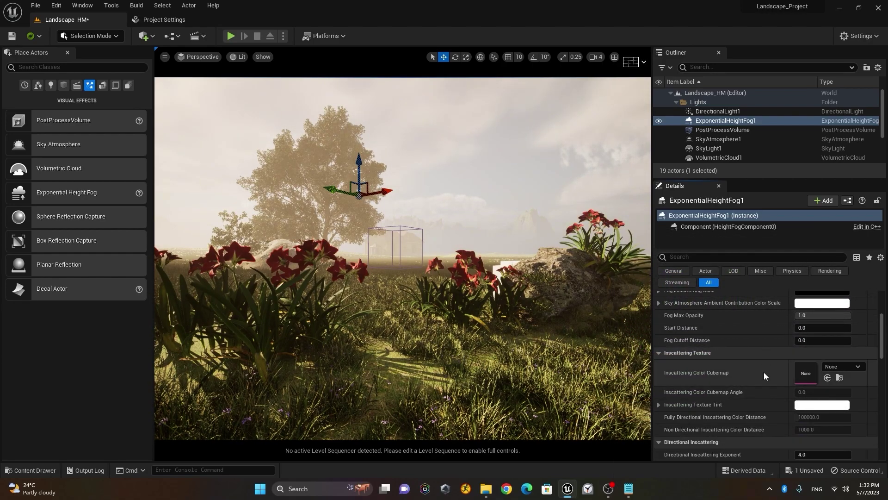
{"action": "scroll", "coordinate": [764, 372], "scroll_direction": "down", "scroll_amount": 2}
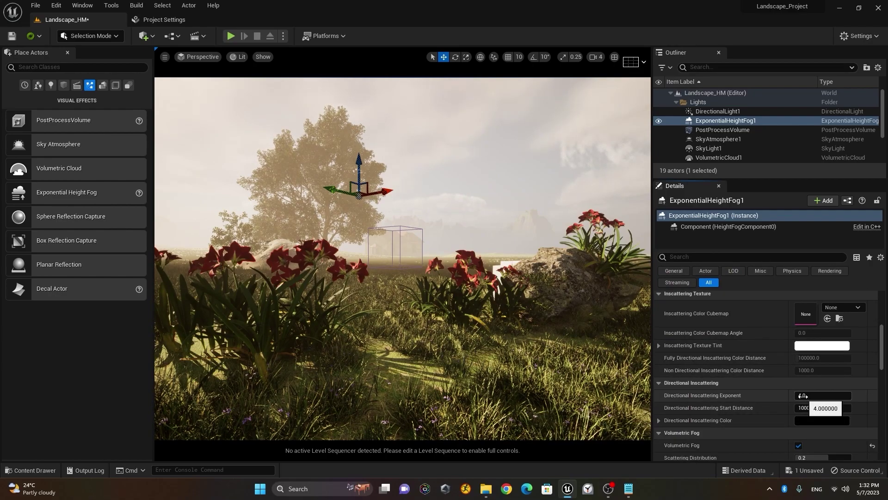
{"action": "left_click_drag", "start_coordinate": [802, 396], "coordinate": [820, 396]}
{"action": "left_click", "coordinate": [820, 395]}
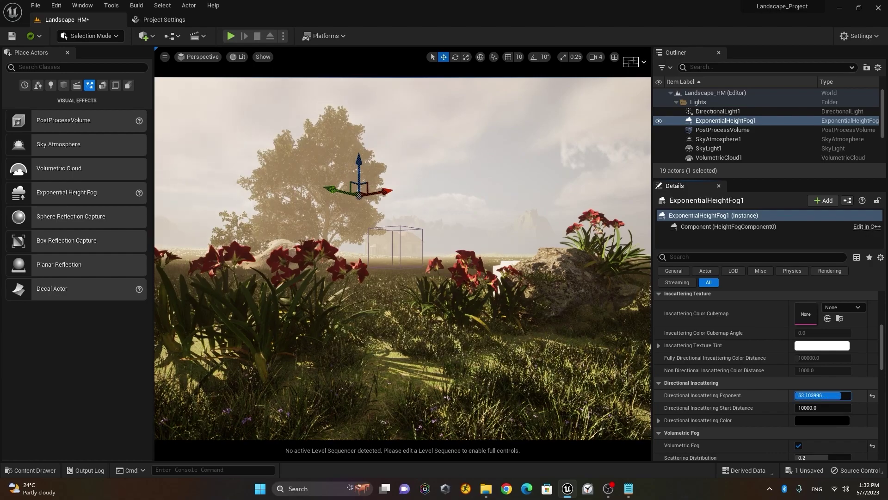
{"action": "type", "text": "4"}
{"action": "key", "text": "Return"}
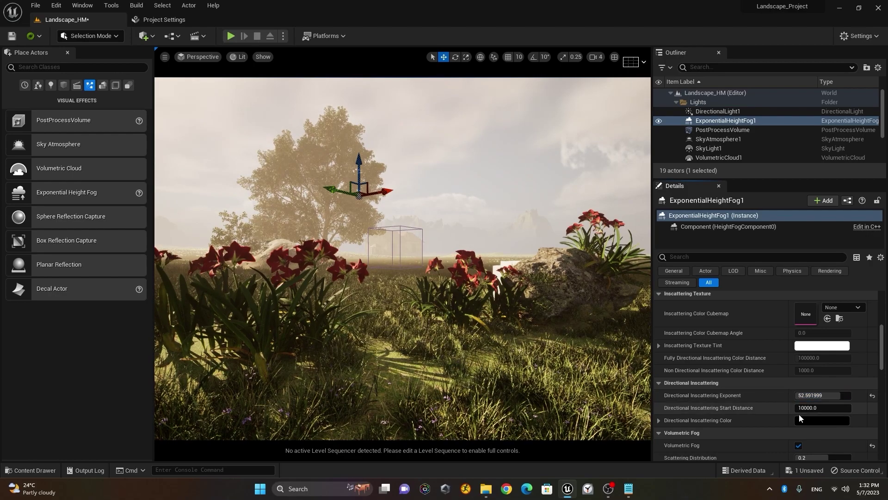
{"action": "scroll", "coordinate": [734, 367], "scroll_direction": "down", "scroll_amount": 2}
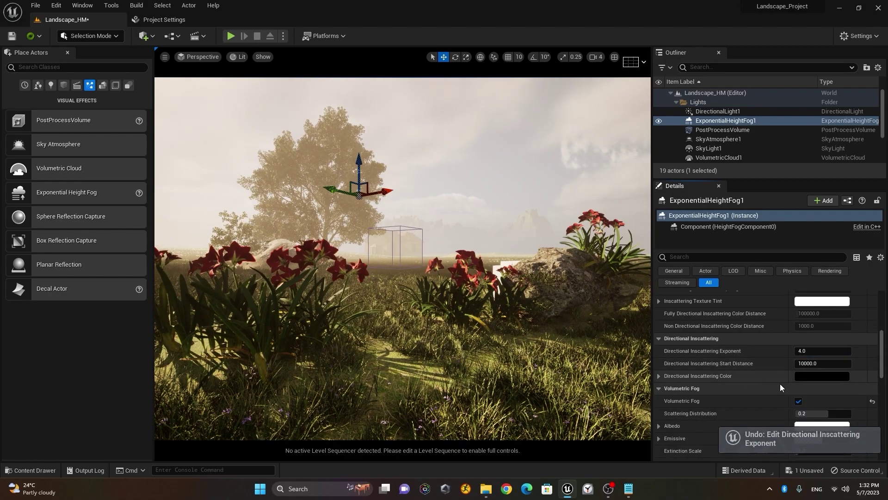
- Review ExponentialHeightFog1's properties from the height fog component down to the Volumetric Fog settings
{"action": "scroll", "coordinate": [882, 337], "scroll_direction": "up", "scroll_amount": 8}
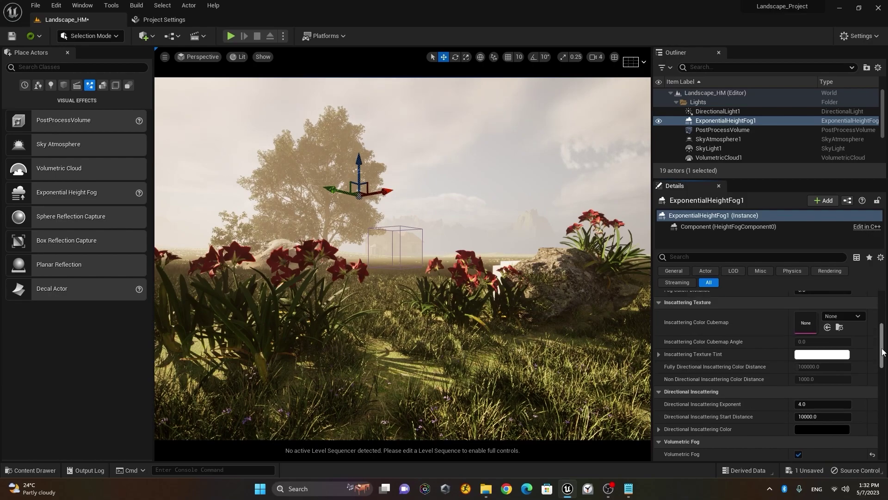
{"action": "scroll", "coordinate": [882, 336], "scroll_direction": "up", "scroll_amount": 5}
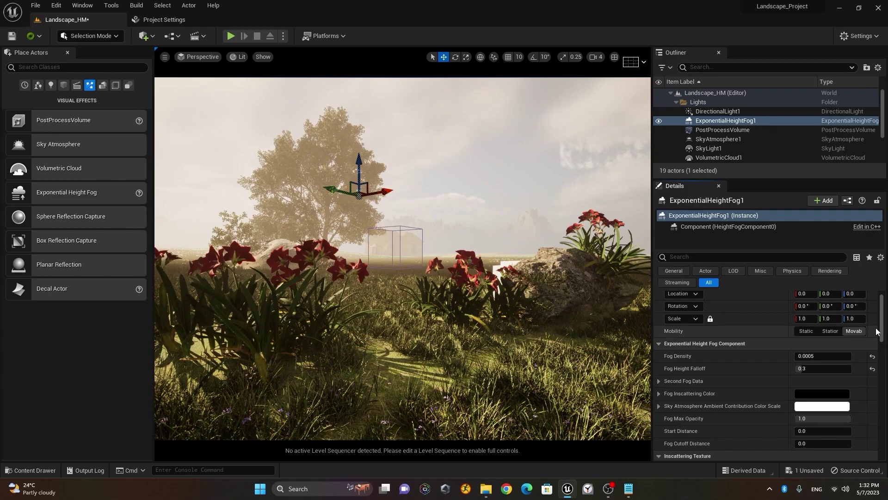
{"action": "left_click_drag", "start_coordinate": [882, 328], "coordinate": [879, 364]}
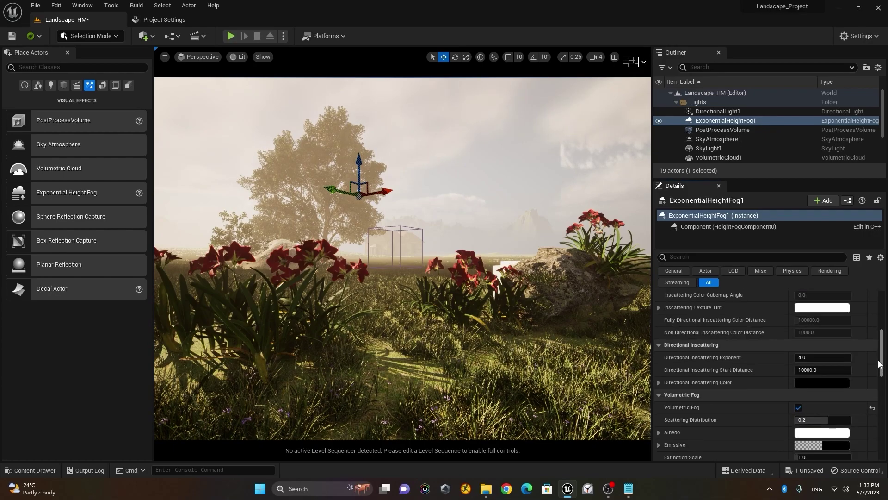
{"action": "scroll", "coordinate": [751, 366], "scroll_direction": "down", "scroll_amount": 2}
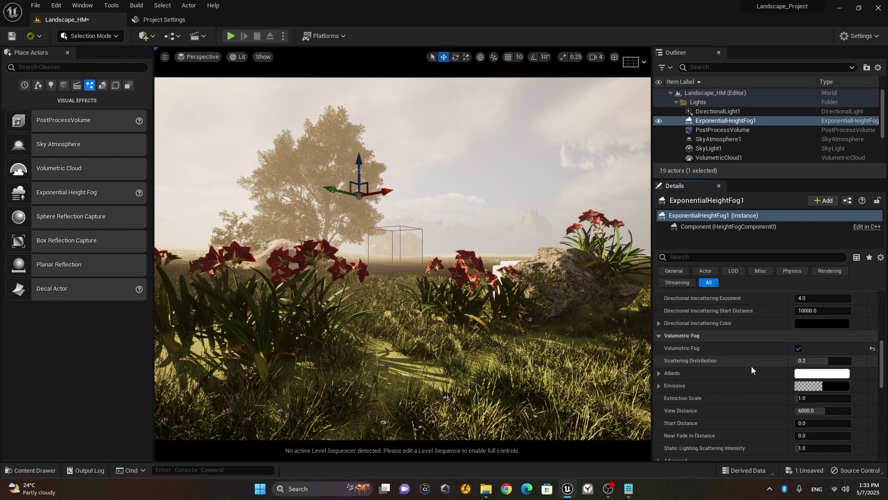
{"action": "scroll", "coordinate": [708, 351], "scroll_direction": "down", "scroll_amount": 2}
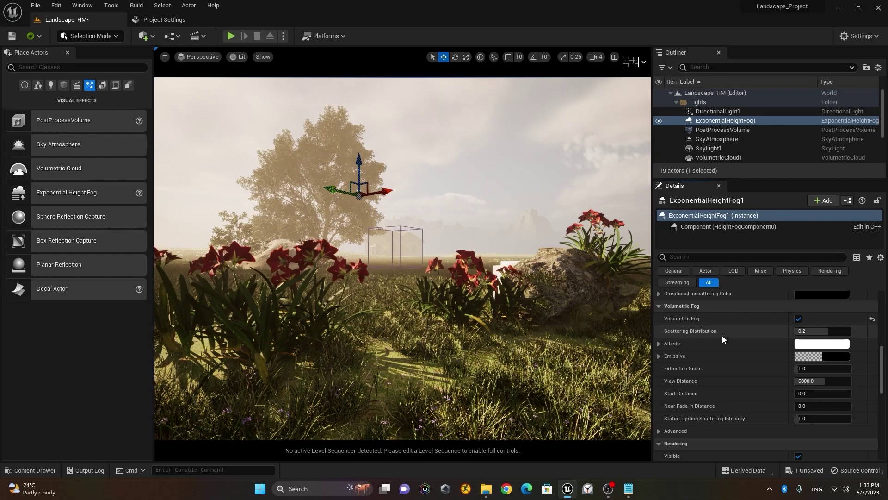
- Face the sun beside the tree and rotate the directional light to place the sun slightly lower in the sky
{"action": "right_click_drag", "start_coordinate": [591, 373], "coordinate": [546, 367]}
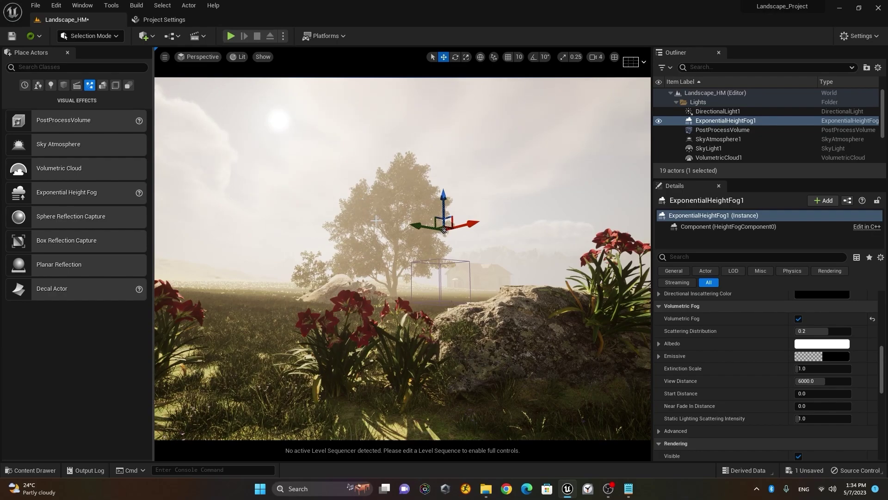
{"action": "key", "text": "ctrl+l"}
{"action": "key", "text": "ctrl+l"}
{"action": "key", "text": "ctrl+l"}
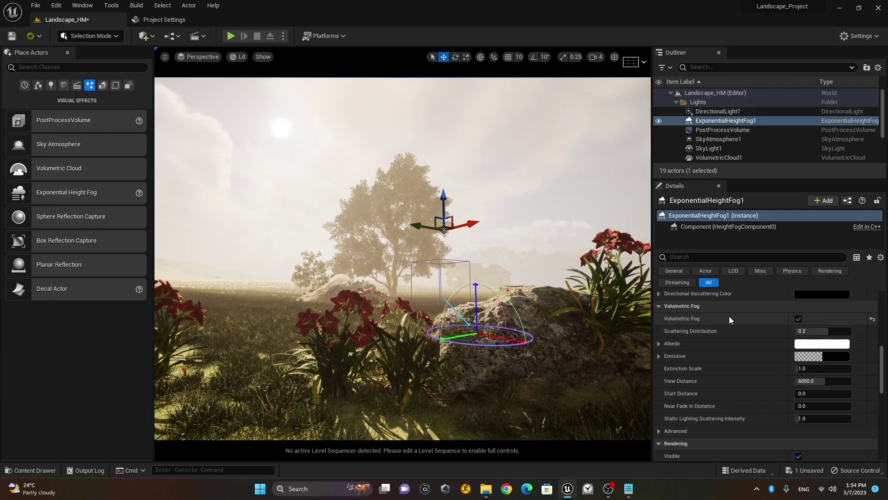
- Toggle Volumetric Fog off and back on, and try Scattering Distribution values of -0.9 and about -0.31 before resetting it to default
{"action": "left_click", "coordinate": [798, 319]}
{"action": "left_click", "coordinate": [799, 319]}
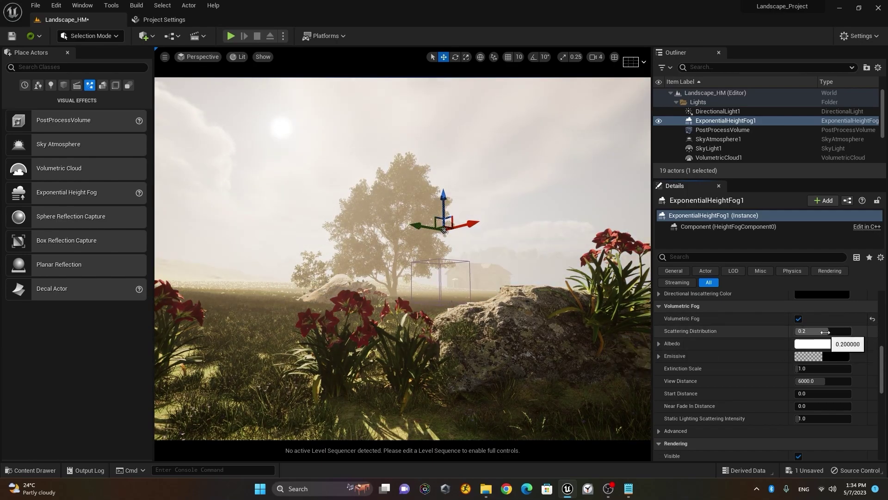
{"action": "left_click_drag", "start_coordinate": [826, 331], "coordinate": [798, 331]}
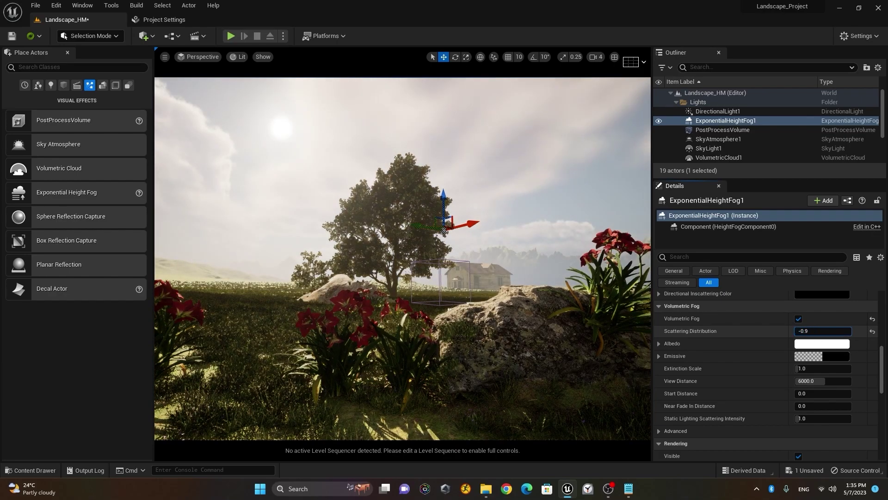
{"action": "left_click_drag", "start_coordinate": [798, 332], "coordinate": [813, 331]}
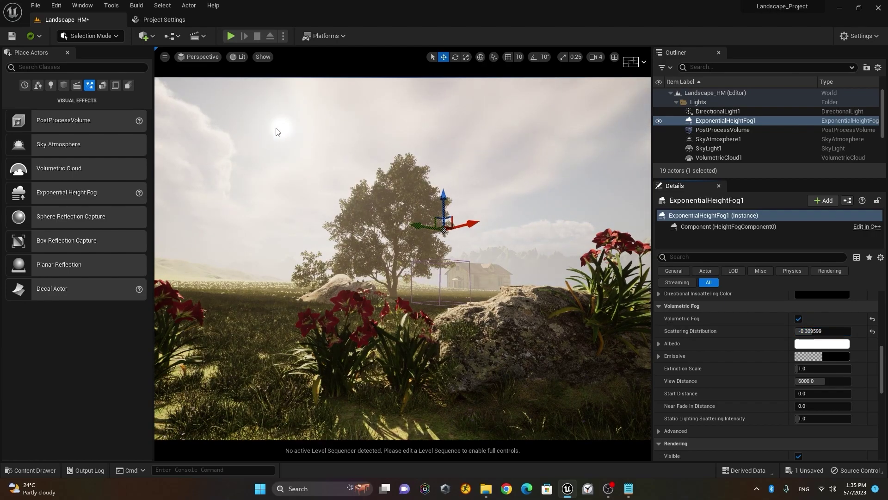
{"action": "mouse_move", "coordinate": [819, 330]}
{"action": "left_mouse_down"}
{"action": "mouse_move", "coordinate": [840, 332]}
{"action": "mouse_move", "coordinate": [807, 330]}
{"action": "left_mouse_up"}
{"action": "left_click", "coordinate": [872, 330]}
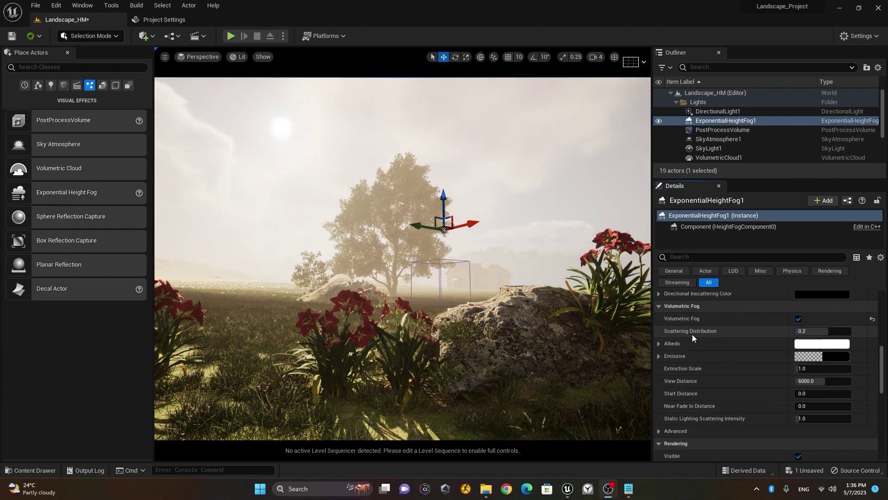
- Compare the scene without and with Volumetric Fog, and try a Scattering Distribution of 0.9 before setting it to about 0.24
{"action": "left_click", "coordinate": [799, 319]}
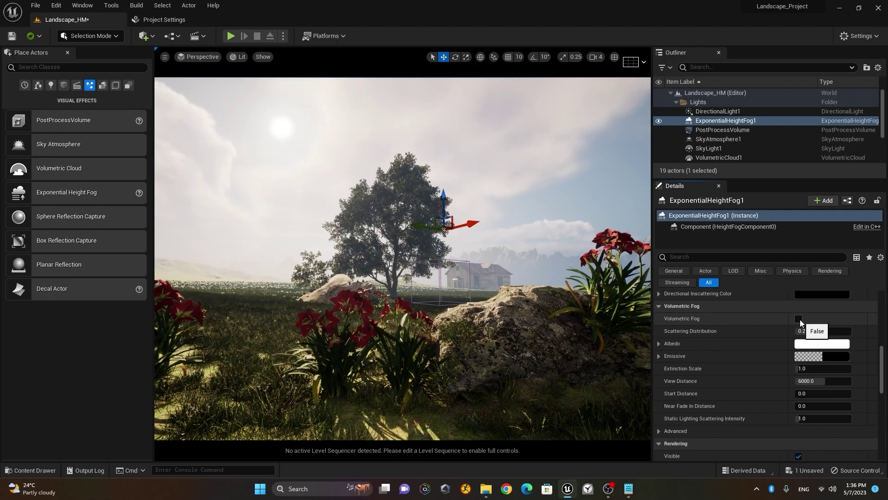
{"action": "left_click", "coordinate": [800, 319]}
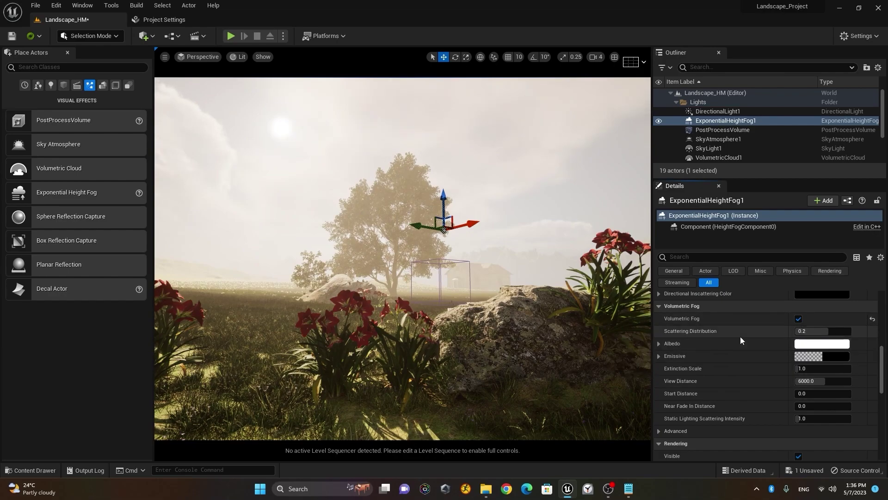
{"action": "mouse_move", "coordinate": [815, 333]}
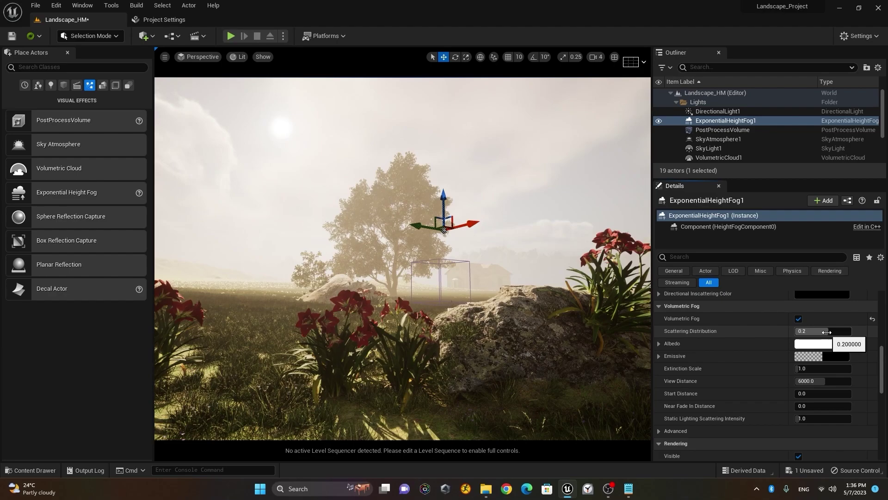
{"action": "mouse_move", "coordinate": [827, 332]}
{"action": "left_mouse_down"}
{"action": "mouse_move", "coordinate": [846, 332]}
{"action": "mouse_move", "coordinate": [828, 333]}
{"action": "left_mouse_up"}
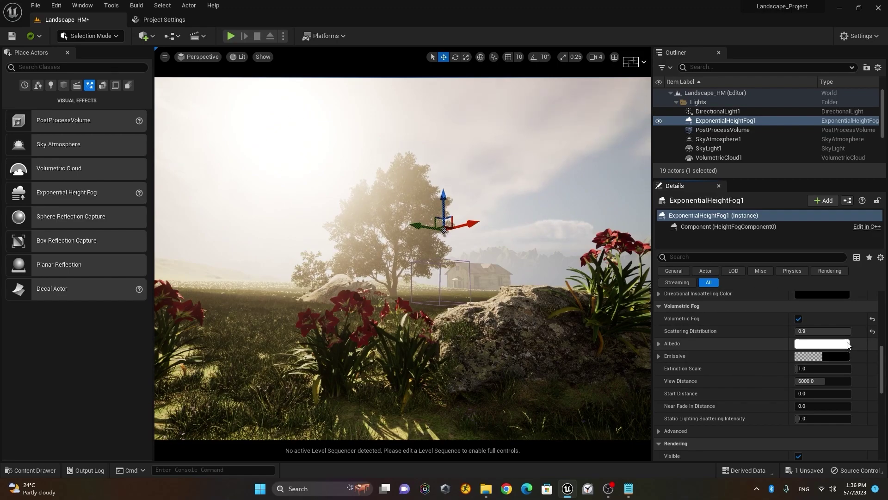
{"action": "left_click", "coordinate": [822, 331]}
{"action": "left_click_drag", "start_coordinate": [850, 331], "coordinate": [830, 332]}
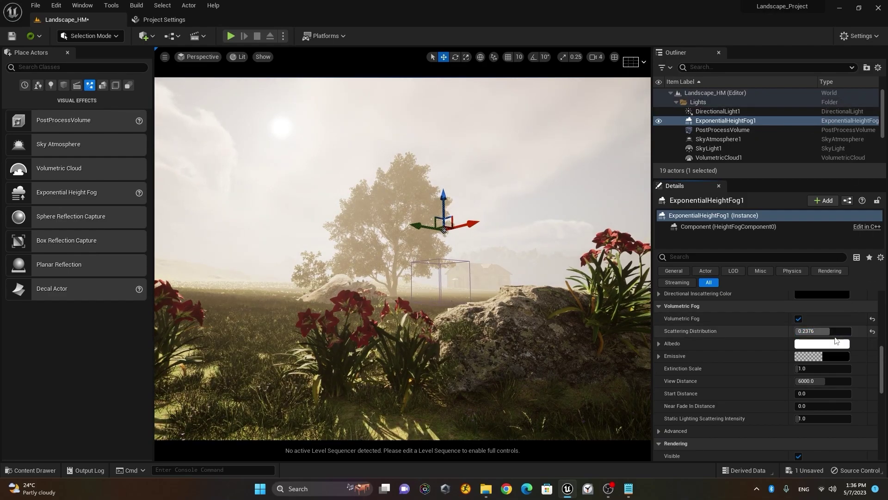
- Reset the height fog's Scattering Distribution to its default and raise DirectionalLight1's Volumetric Scattering Intensity to 2.23
{"action": "left_click", "coordinate": [873, 331]}
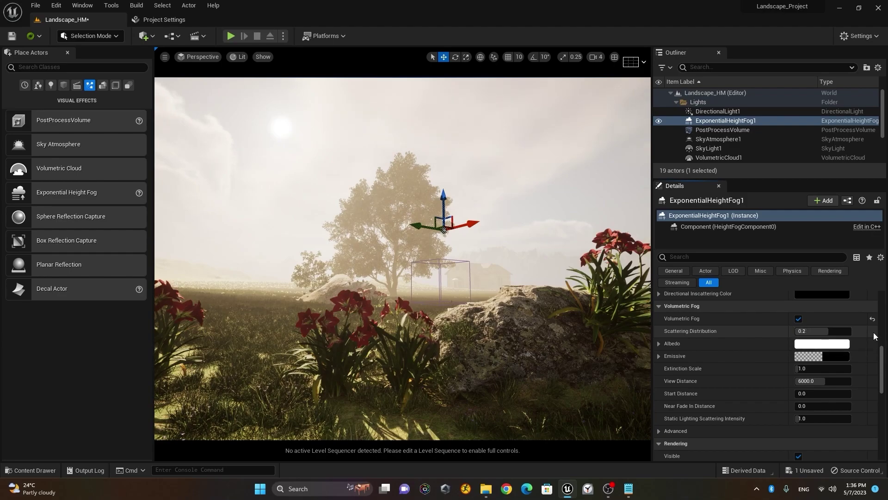
{"action": "left_click", "coordinate": [743, 112]}
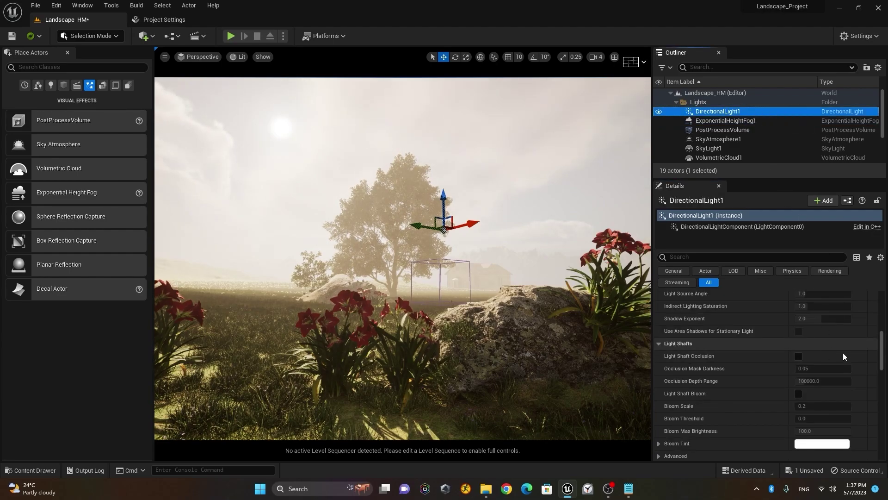
{"action": "left_click_drag", "start_coordinate": [882, 356], "coordinate": [881, 327]}
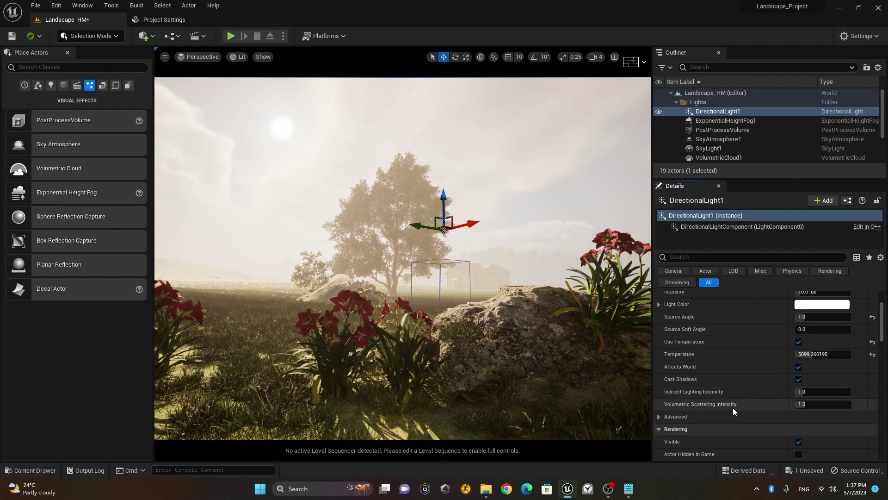
{"action": "left_click_drag", "start_coordinate": [805, 404], "coordinate": [824, 404]}
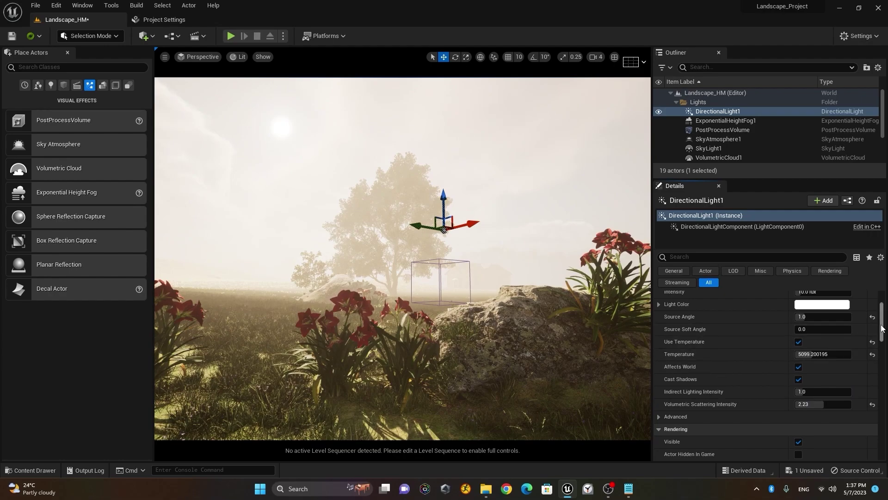
- Filter DirectionalLight1's properties by "ray", try Cast Ray Traced Shadows as Disabled, and return it to Use Project Setting
{"action": "left_click", "coordinate": [712, 260]}
{"action": "type", "text": "ray"}
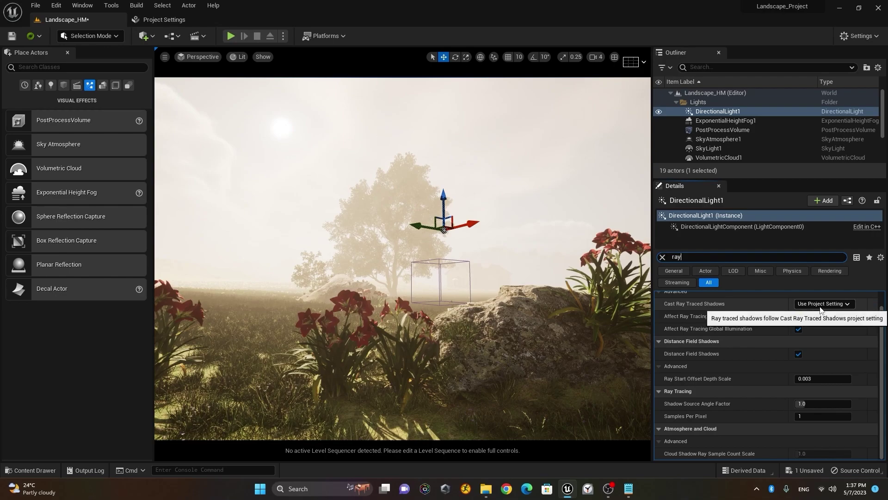
{"action": "left_click", "coordinate": [820, 307]}
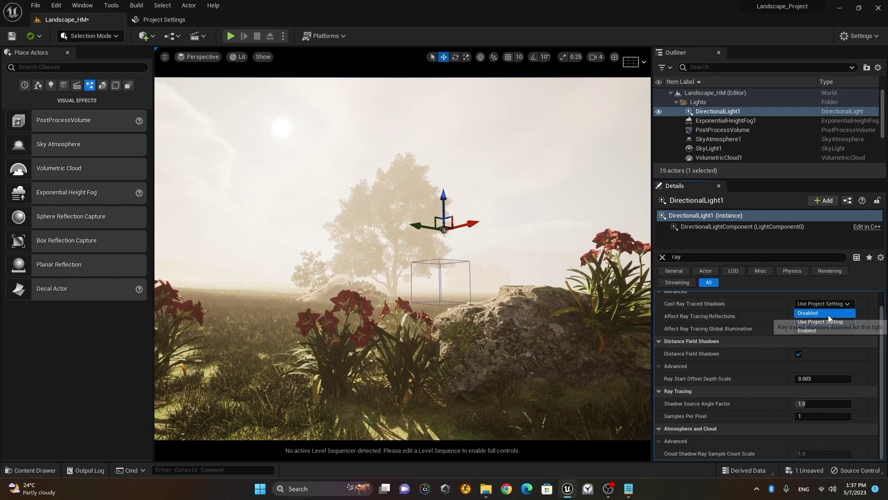
{"action": "left_click", "coordinate": [828, 314]}
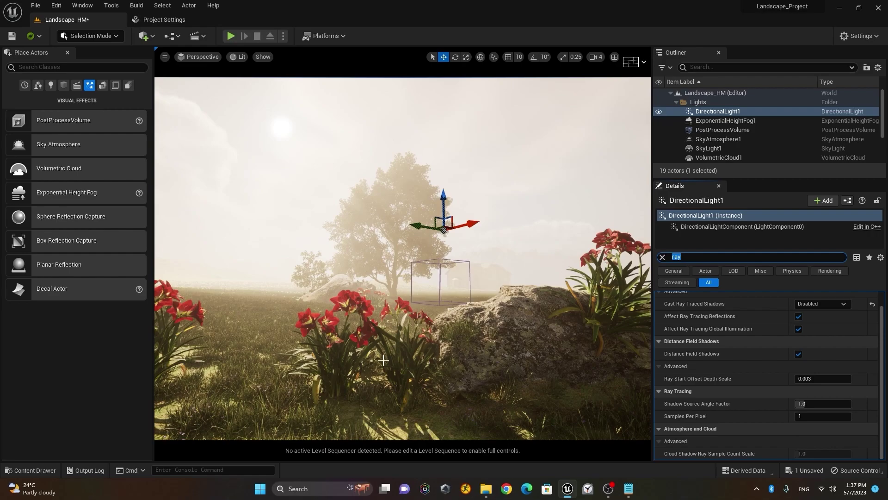
{"action": "left_click", "coordinate": [833, 304]}
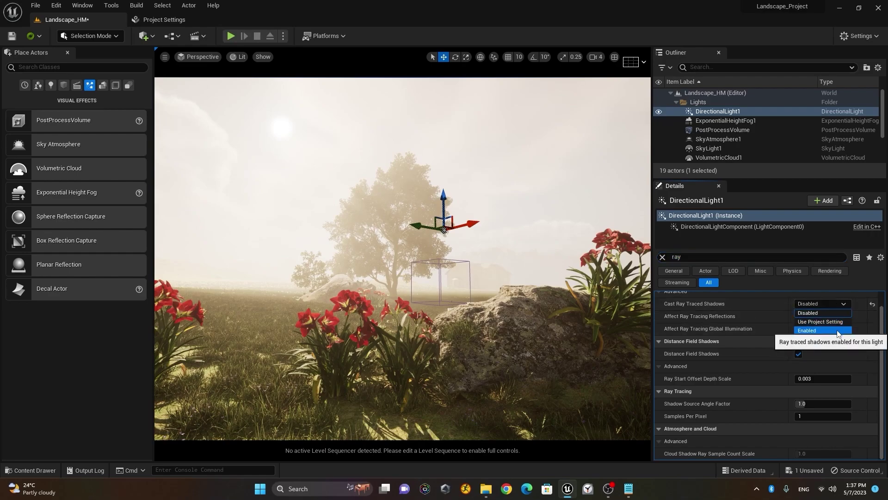
{"action": "left_click", "coordinate": [835, 324]}
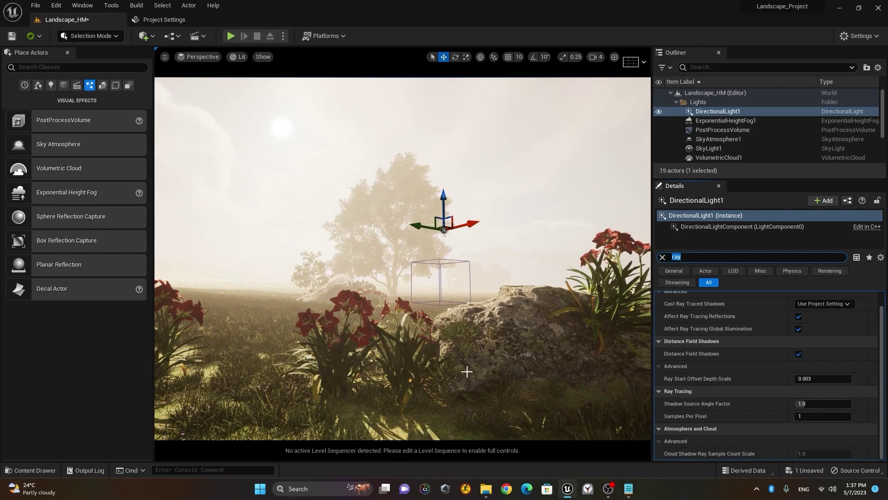
- Compare Cast Ray Traced Shadows as Enabled and Disabled, restore Use Project Setting, and clear the property filter
{"action": "left_click", "coordinate": [819, 304]}
{"action": "left_click", "coordinate": [833, 333]}
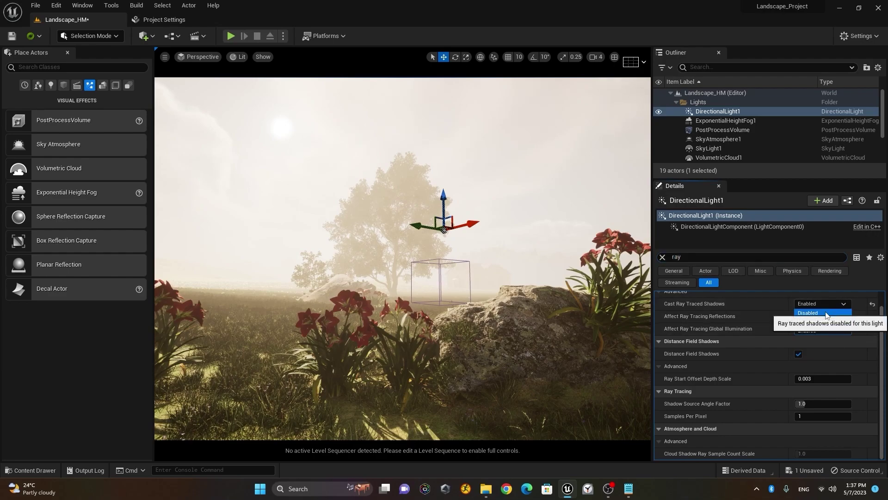
{"action": "left_click", "coordinate": [822, 304]}
{"action": "left_click", "coordinate": [826, 311]}
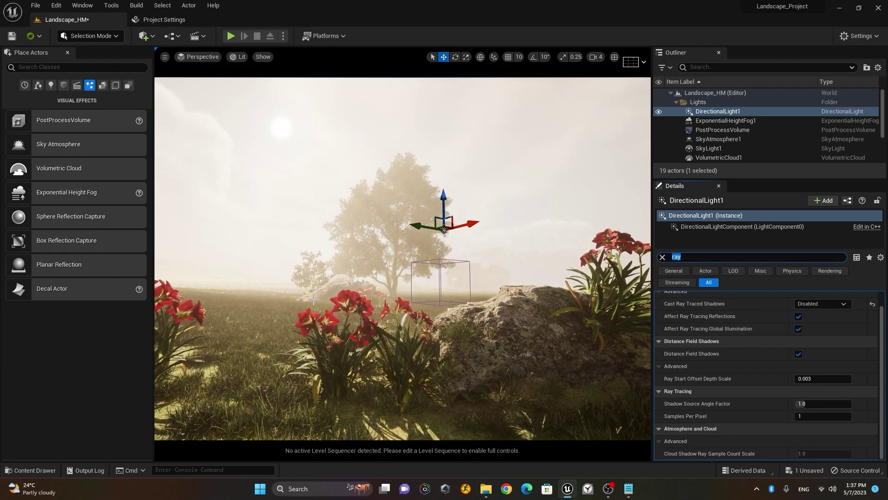
{"action": "left_click", "coordinate": [835, 302]}
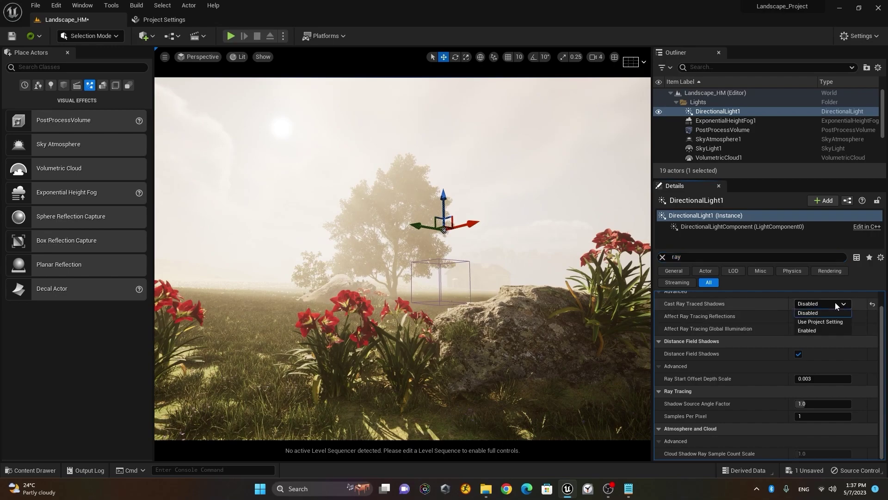
{"action": "left_click", "coordinate": [839, 322]}
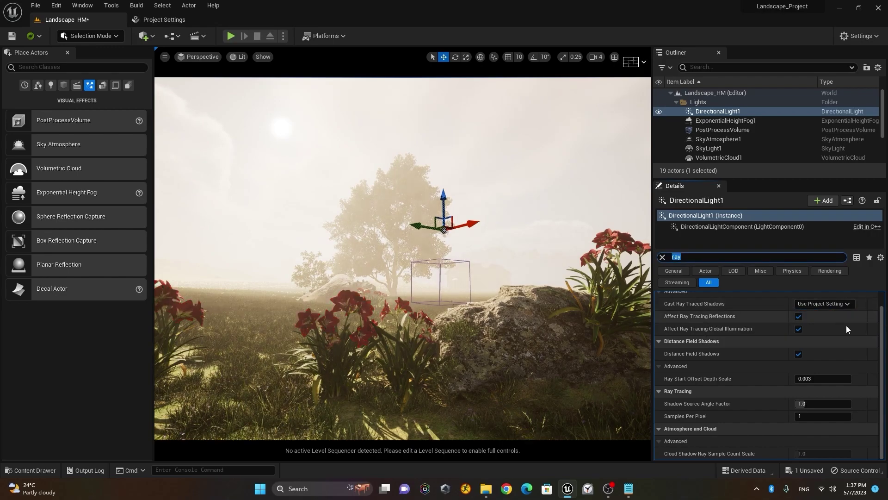
{"action": "left_click", "coordinate": [663, 258]}
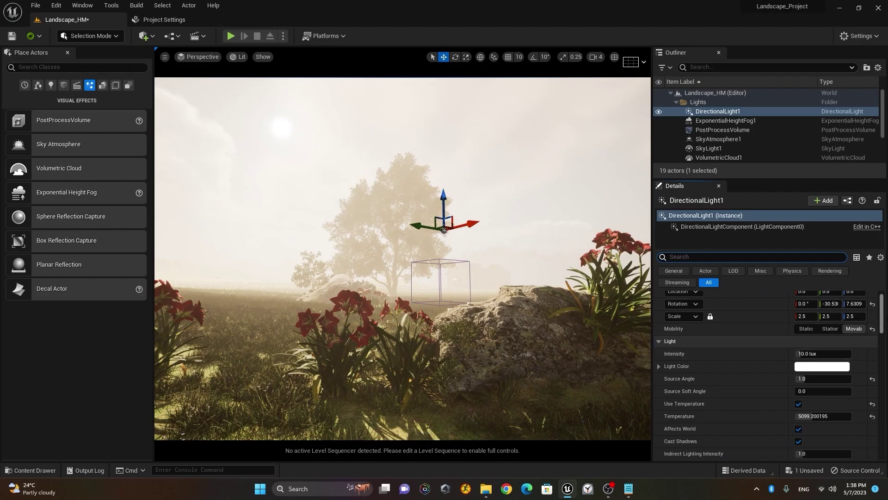
- Set the Volumetric Fog Scattering Distribution of ExponentialHeightFog1 to 0.9
{"action": "right_click_drag", "start_coordinate": [403, 259], "coordinate": [351, 250]}
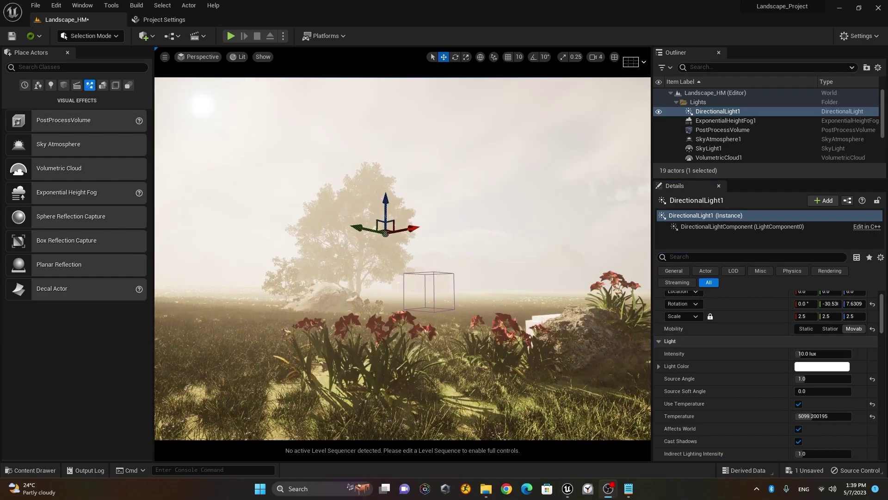
{"action": "left_click", "coordinate": [762, 121]}
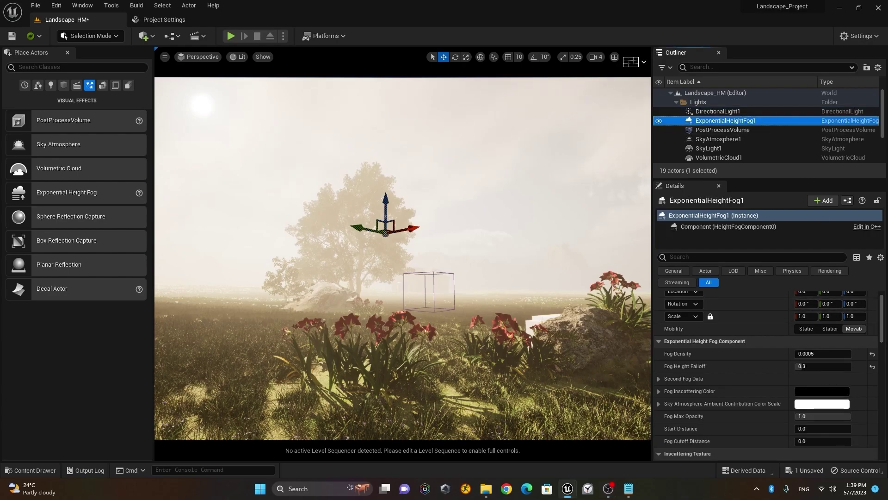
{"action": "left_click_drag", "start_coordinate": [882, 323], "coordinate": [882, 330]}
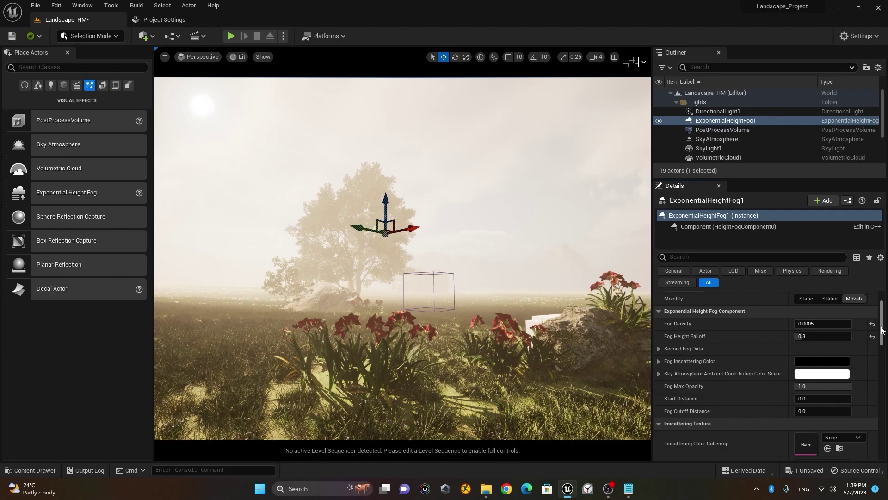
{"action": "left_click_drag", "start_coordinate": [882, 330], "coordinate": [881, 375]}
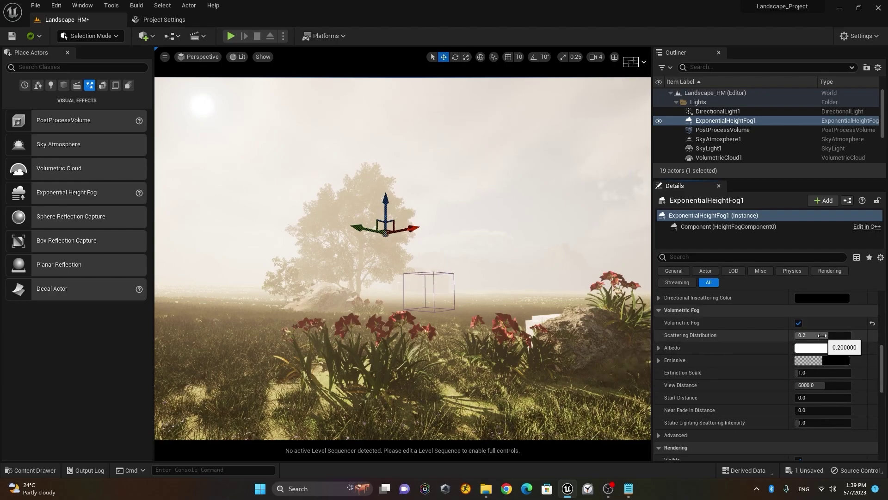
{"action": "left_click", "coordinate": [823, 335]}
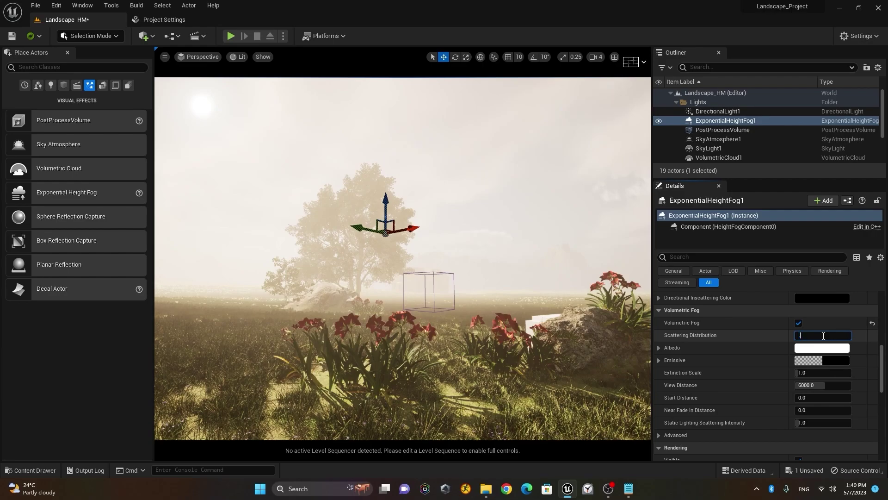
{"action": "type", "text": ".9"}
{"action": "key", "text": "Return"}
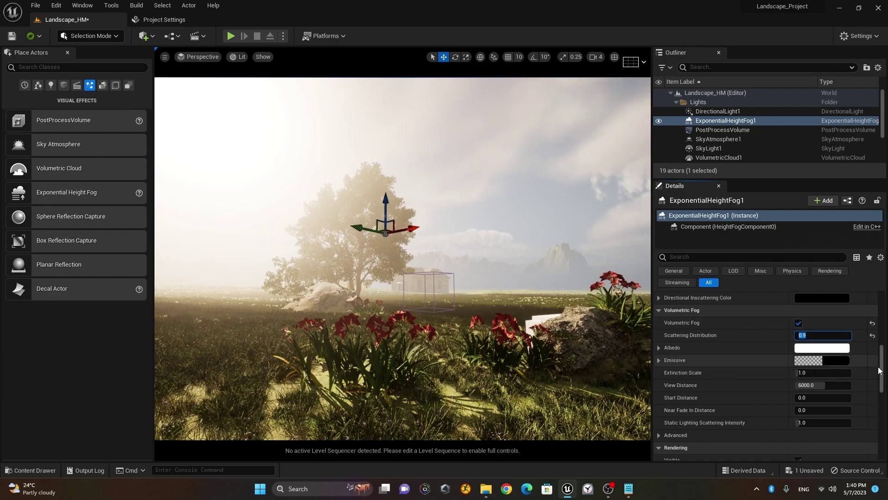
- Raise the Volumetric Scattering Intensity of DirectionalLight1 to 2.56
{"action": "left_click_drag", "start_coordinate": [882, 373], "coordinate": [883, 318]}
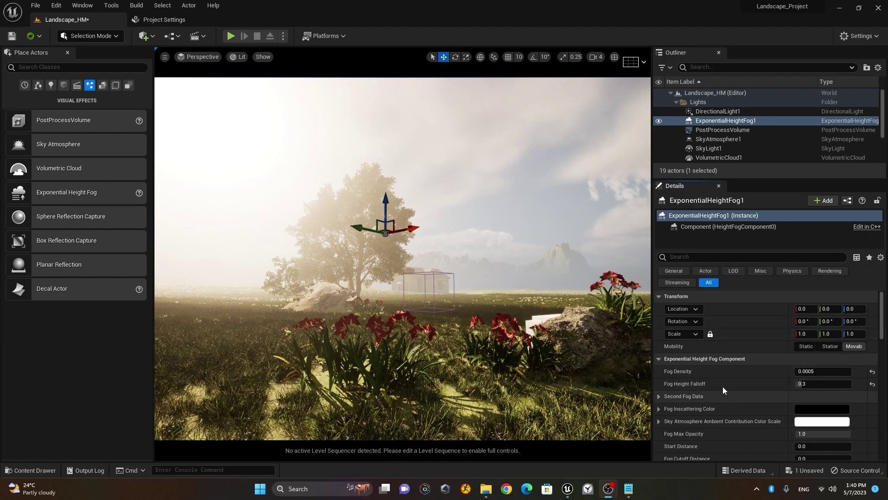
{"action": "left_click", "coordinate": [728, 111]}
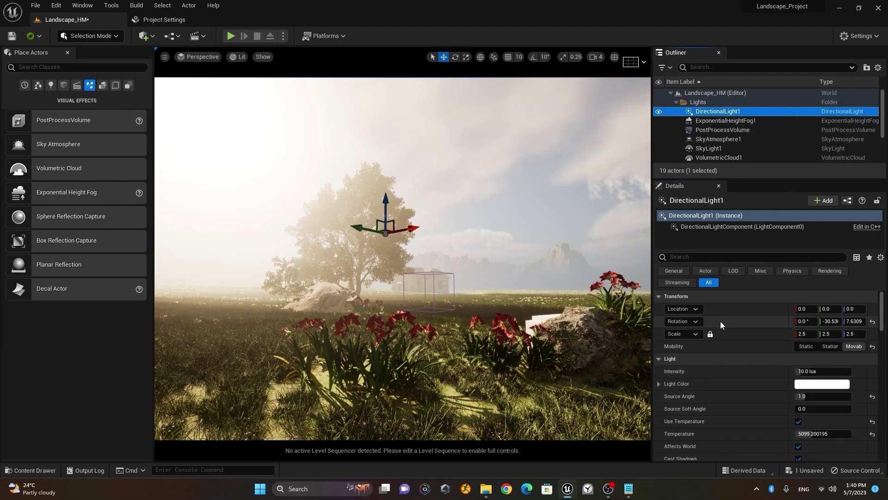
{"action": "scroll", "coordinate": [720, 322], "scroll_direction": "down", "scroll_amount": 5}
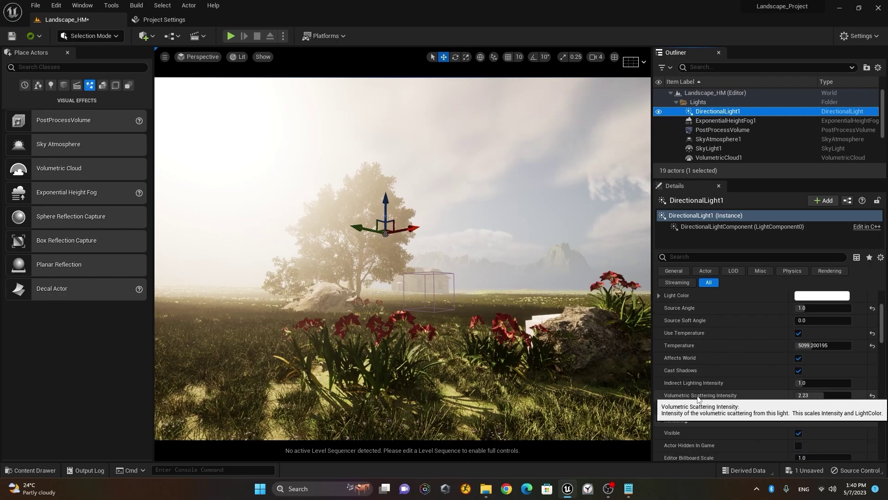
{"action": "mouse_move", "coordinate": [820, 396]}
{"action": "left_mouse_down"}
{"action": "mouse_move", "coordinate": [845, 395]}
{"action": "mouse_move", "coordinate": [807, 396]}
{"action": "mouse_move", "coordinate": [842, 396]}
{"action": "mouse_move", "coordinate": [829, 395]}
{"action": "left_mouse_up"}
- Try Volumetric Scattering Intensity values from 0.25 to 2.32 on DirectionalLight1 with the sun behind the tree, and settle on 2
{"action": "scroll", "coordinate": [403, 258], "scroll_direction": "up", "scroll_amount": 5}
{"action": "scroll", "coordinate": [403, 258], "scroll_direction": "up", "scroll_amount": 5}
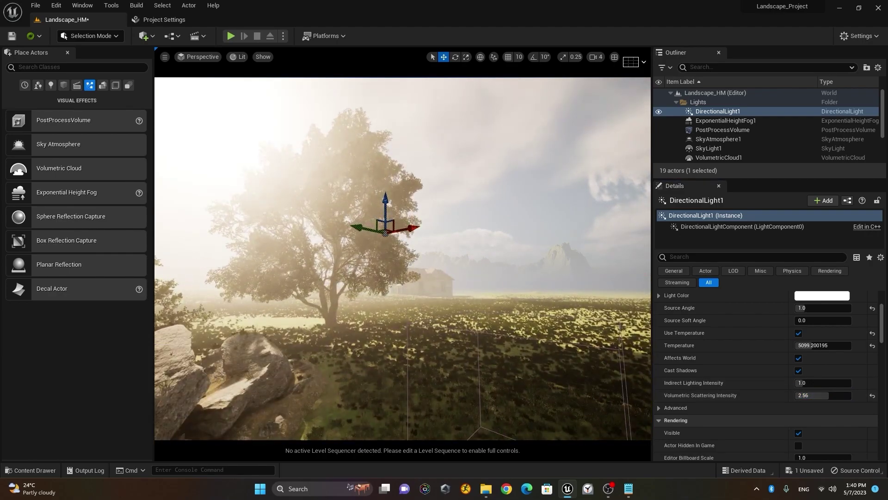
{"action": "right_click_drag", "start_coordinate": [403, 258], "coordinate": [384, 229]}
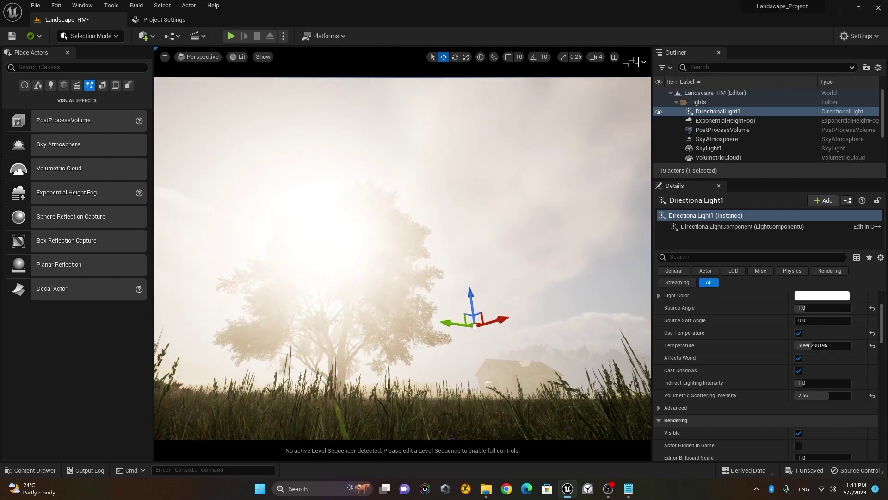
{"action": "left_click", "coordinate": [823, 397]}
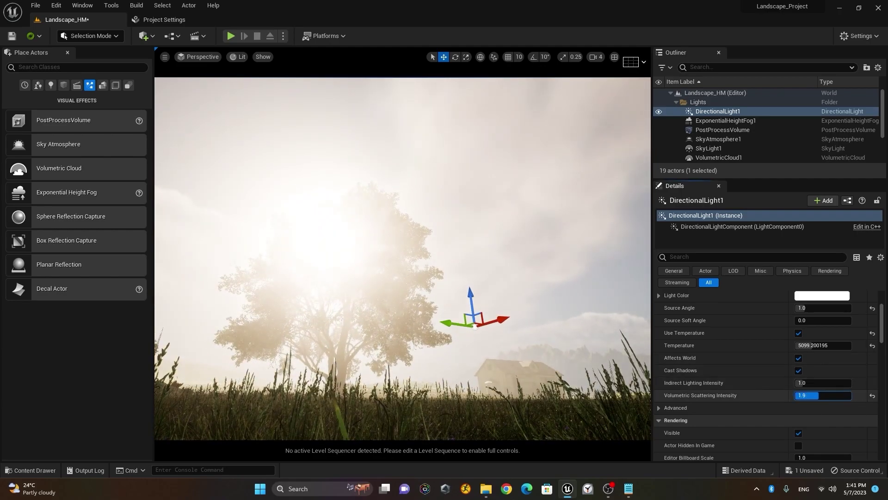
{"action": "type", "text": "0.25"}
{"action": "key", "text": "Return"}
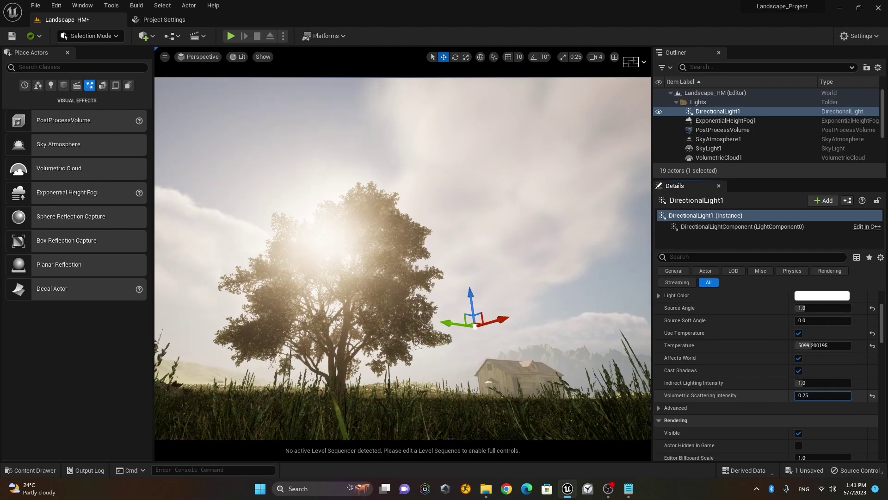
{"action": "type", "text": "0.85"}
{"action": "key", "text": "Return"}
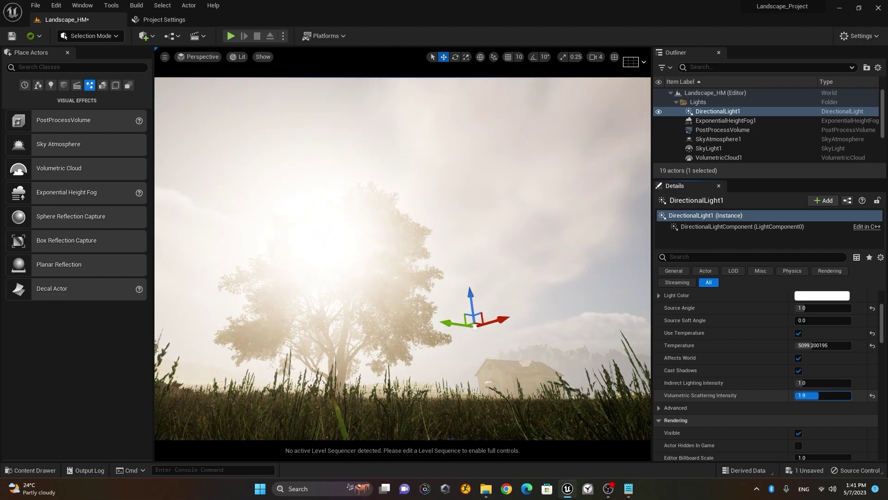
{"action": "type", "text": "0.64"}
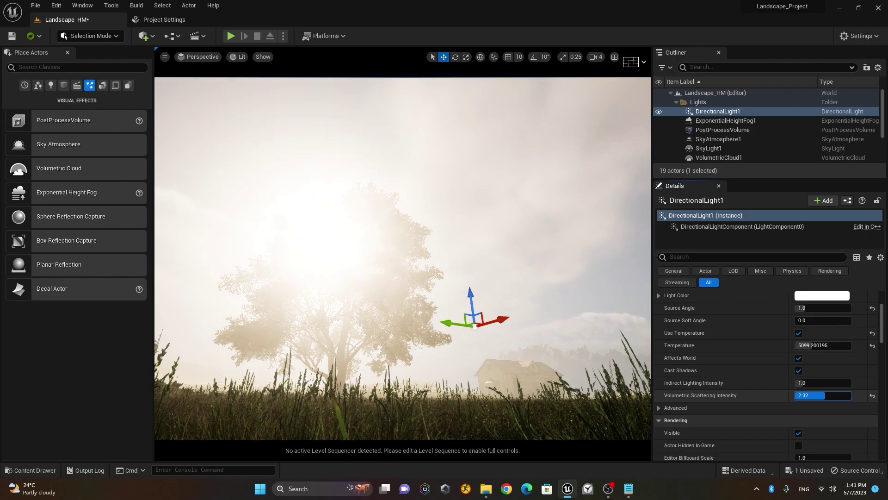
{"action": "key", "text": "Return"}
{"action": "type", "text": "1.06"}
{"action": "key", "text": "Return"}
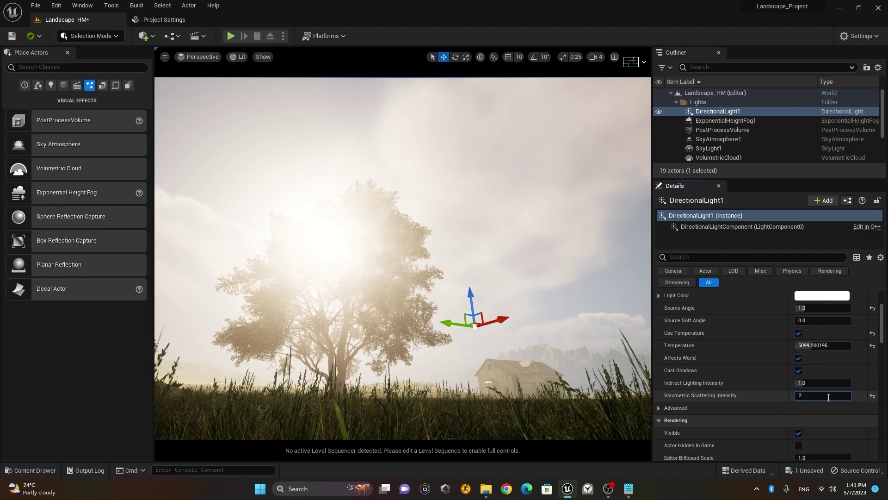
{"action": "key", "text": "Return"}
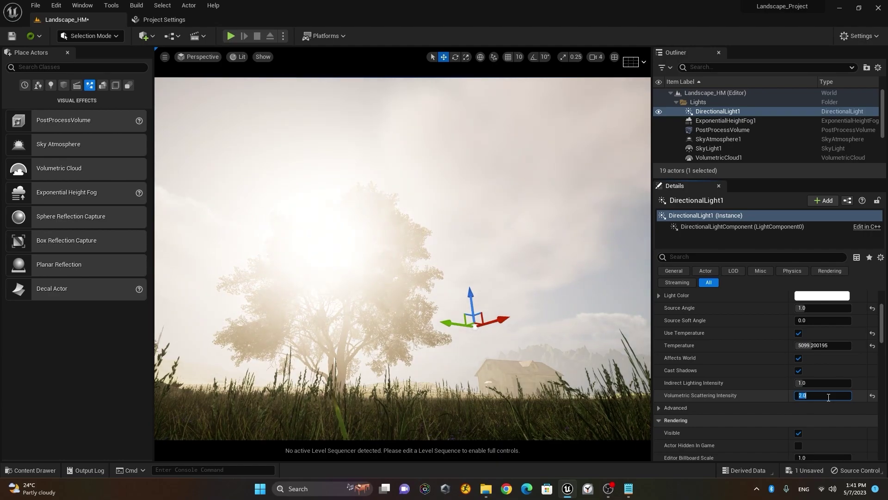
- Enable Light Shaft Occlusion on DirectionalLight1 and view the sunlight through the tree
{"action": "left_click_drag", "start_coordinate": [883, 334], "coordinate": [882, 368]}
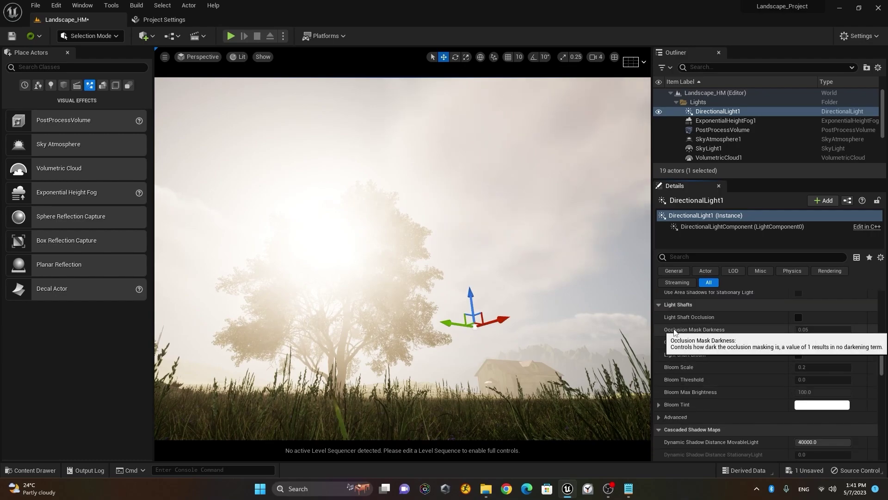
{"action": "left_click", "coordinate": [799, 318]}
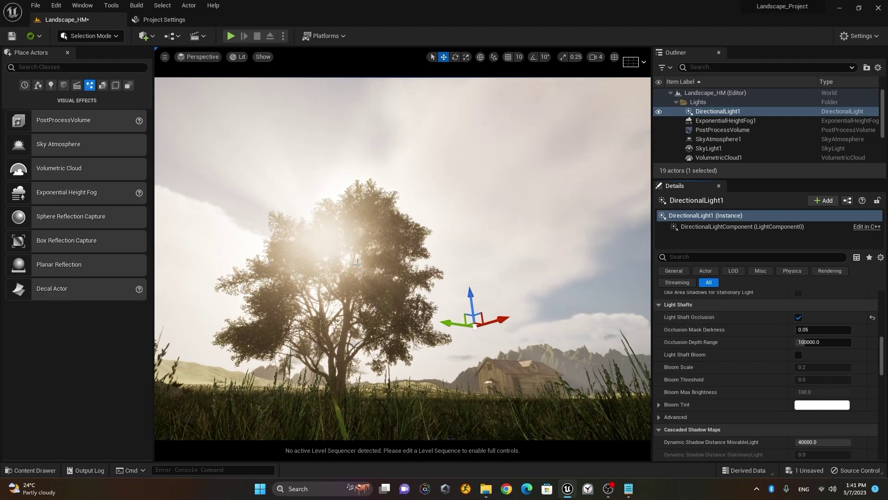
{"action": "right_click_drag", "start_coordinate": [364, 278], "coordinate": [336, 276]}
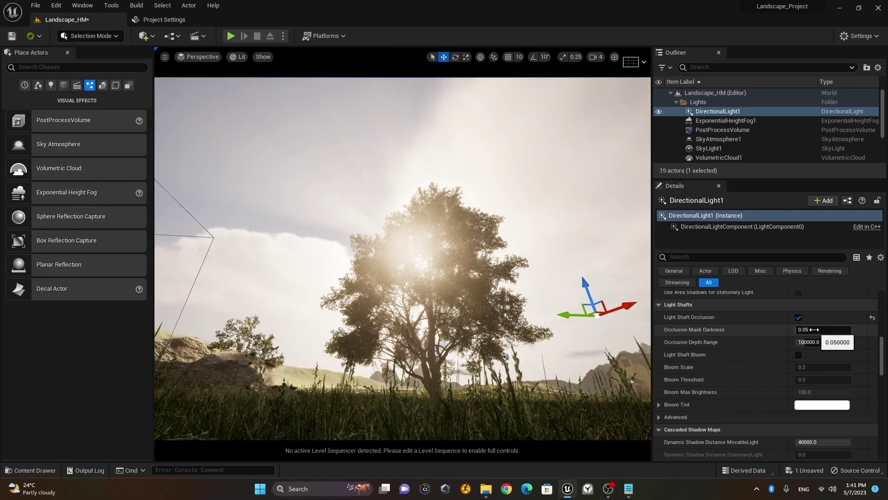
- Set DirectionalLight1's Occlusion Mask Darkness to 0.026 and its Occlusion Depth Range to 152000
{"action": "left_click", "coordinate": [804, 330]}
{"action": "type", "text": "0.002"}
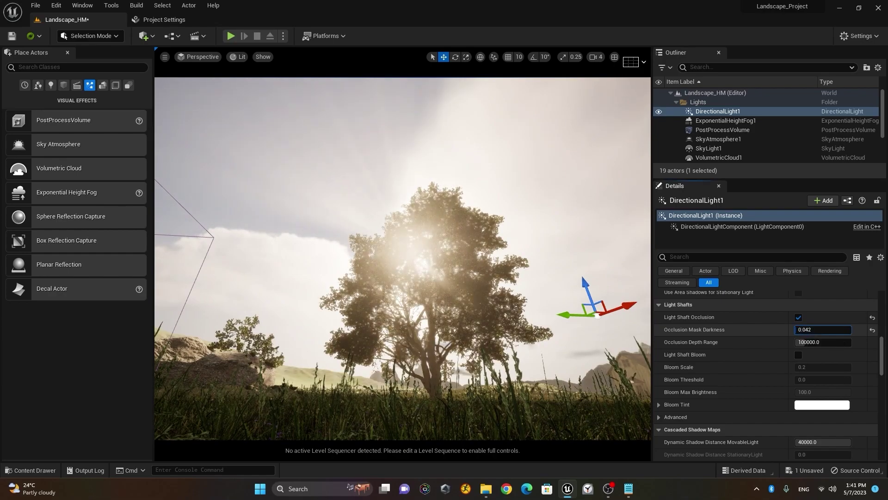
{"action": "key", "text": "BackSpace"}
{"action": "key", "text": "BackSpace"}
{"action": "type", "text": "18"}
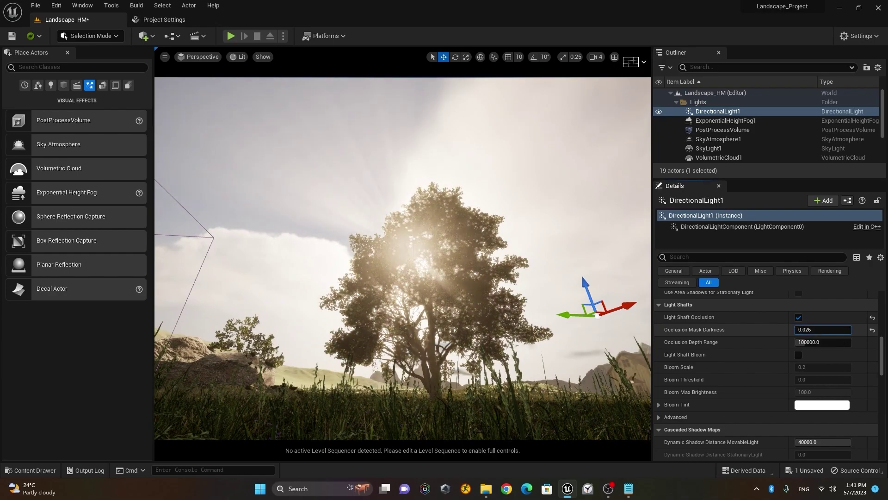
{"action": "key", "text": "Return"}
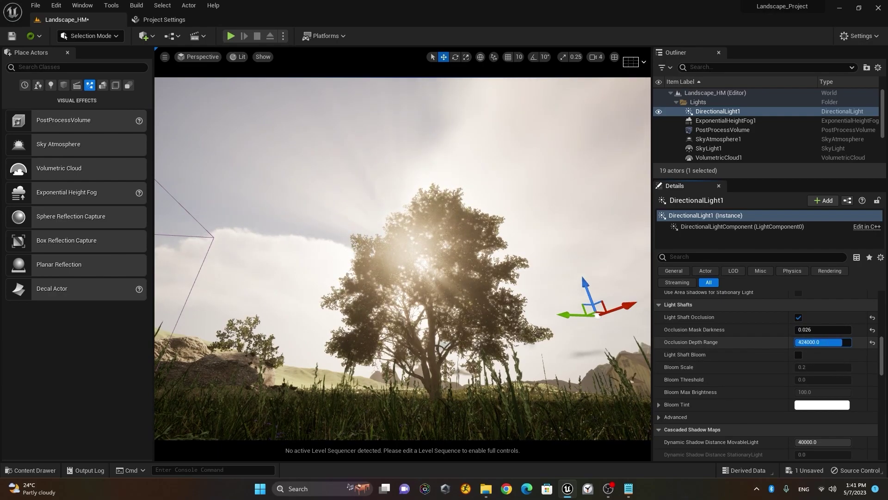
{"action": "left_click_drag", "start_coordinate": [828, 342], "coordinate": [816, 342]}
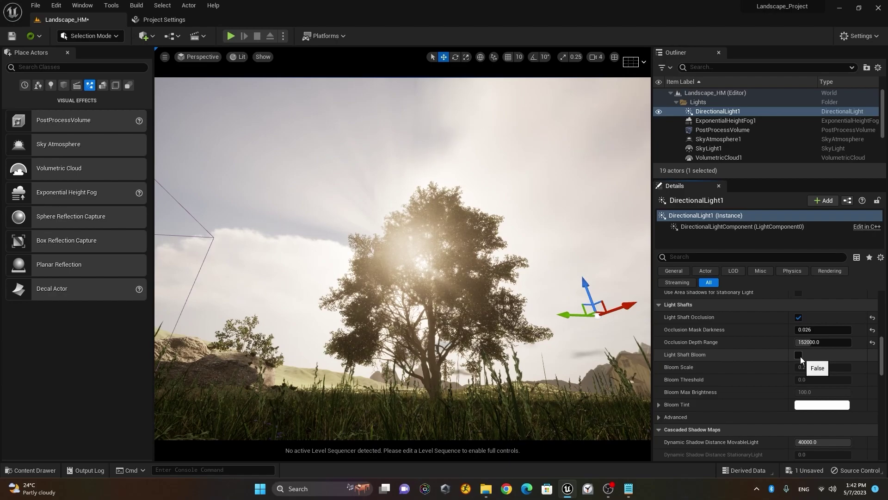
- Enable Light Shaft Bloom on DirectionalLight1 with Bloom Scale 0.16 and Bloom Threshold 0.128, and reset Bloom Max Brightness to default
{"action": "left_click", "coordinate": [799, 356]}
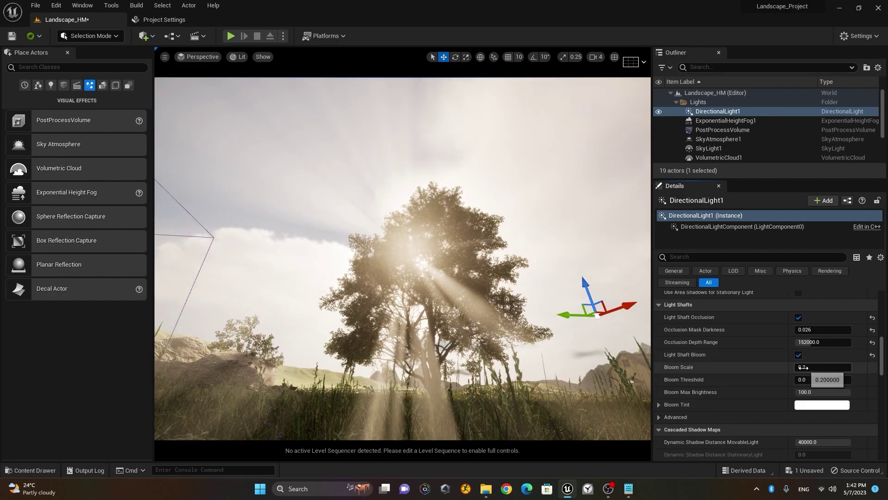
{"action": "left_click_drag", "start_coordinate": [804, 367], "coordinate": [832, 396]}
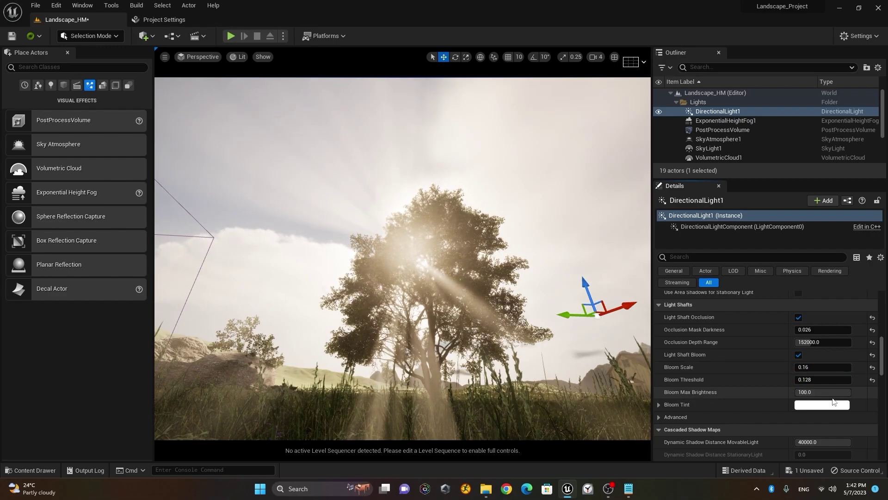
{"action": "mouse_move", "coordinate": [845, 394]}
{"action": "left_mouse_down"}
{"action": "mouse_move", "coordinate": [806, 394]}
{"action": "mouse_move", "coordinate": [842, 394]}
{"action": "left_mouse_up"}
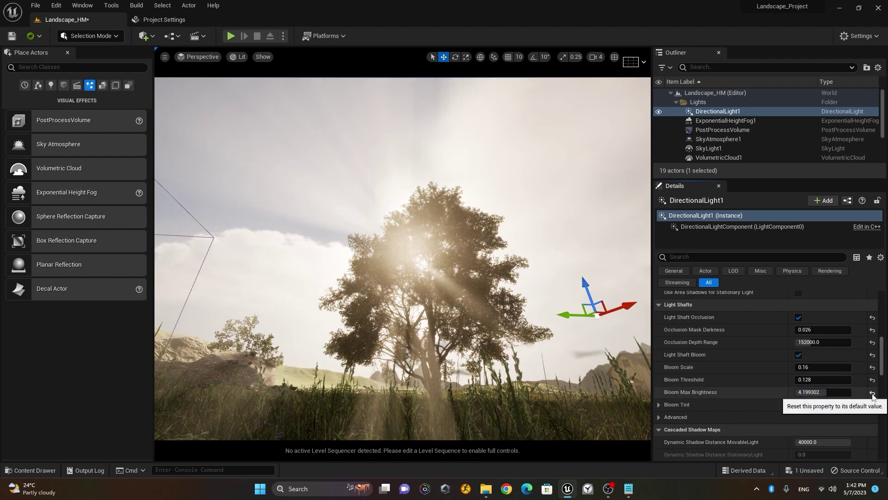
{"action": "left_click", "coordinate": [873, 392]}
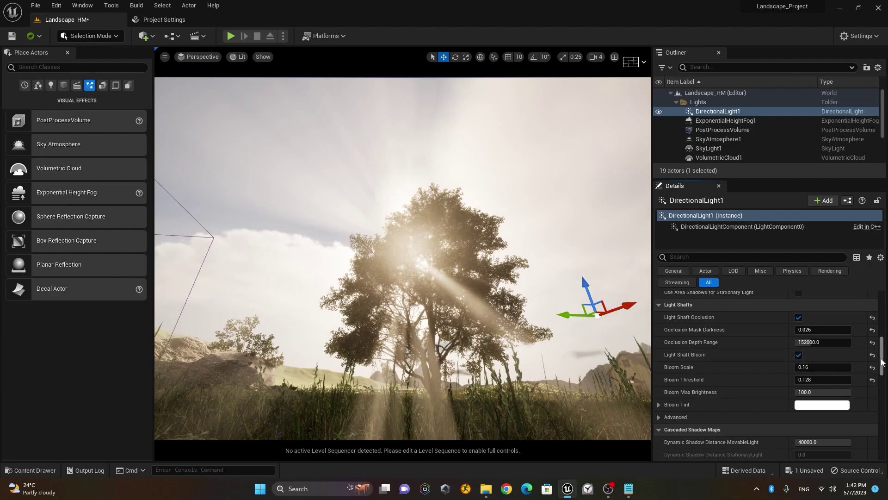
- Examine the advanced Light Shaft Override Direction setting of DirectionalLight1 and collapse it again
{"action": "left_click", "coordinate": [678, 417]}
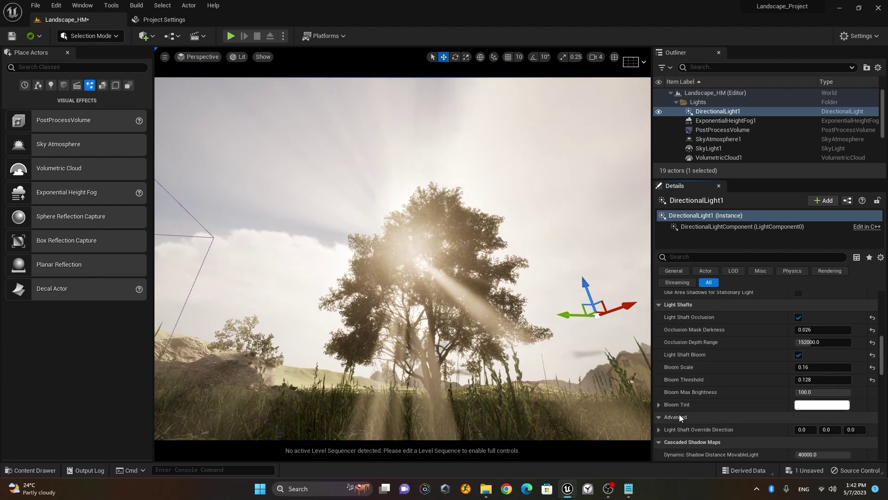
{"action": "scroll", "coordinate": [698, 408], "scroll_direction": "down", "scroll_amount": 1}
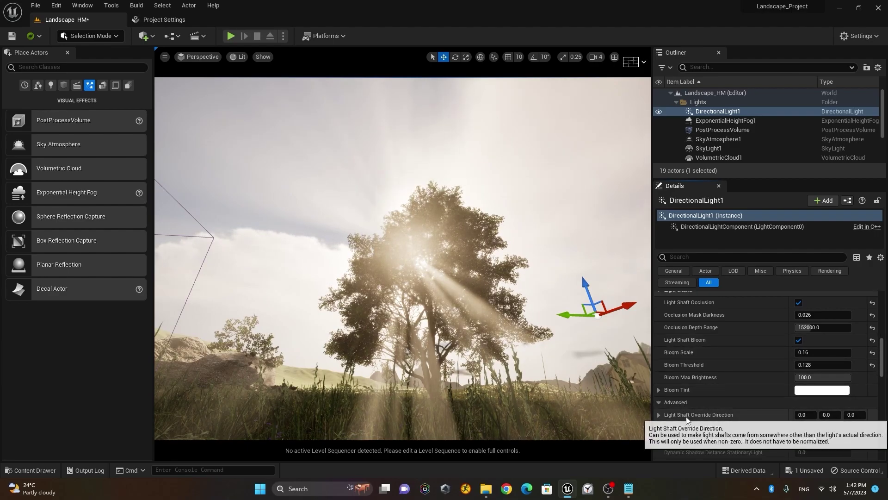
{"action": "scroll", "coordinate": [768, 434], "scroll_direction": "down", "scroll_amount": 3}
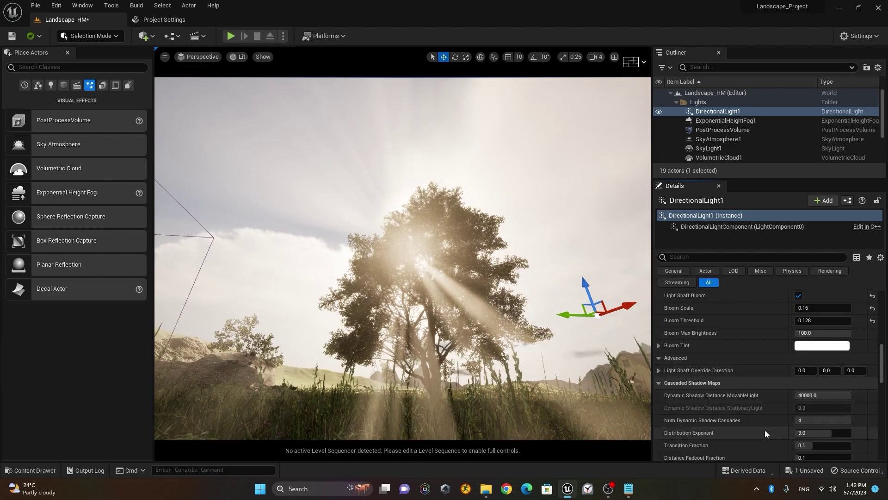
{"action": "left_click", "coordinate": [659, 368]}
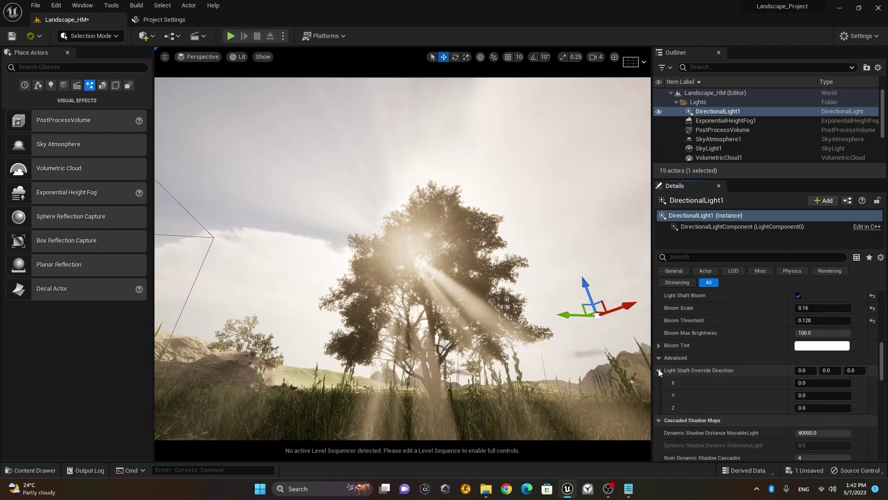
{"action": "left_click", "coordinate": [659, 369]}
{"action": "left_click", "coordinate": [658, 359]}
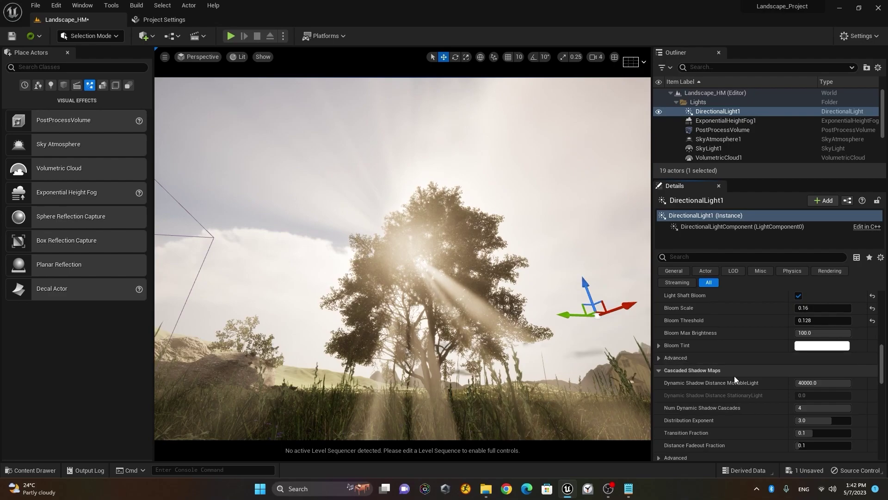
- Try an Occlusion Mask Darkness of 0.066 on DirectionalLight1 and undo it
{"action": "scroll", "coordinate": [733, 376], "scroll_direction": "up", "scroll_amount": 6}
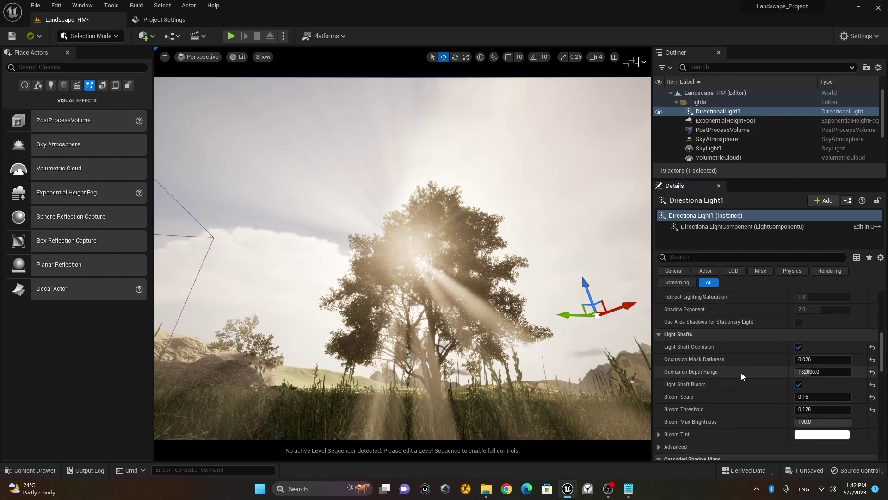
{"action": "mouse_move", "coordinate": [805, 359]}
{"action": "left_mouse_down"}
{"action": "mouse_move", "coordinate": [825, 359]}
{"action": "mouse_move", "coordinate": [802, 360]}
{"action": "left_mouse_up"}
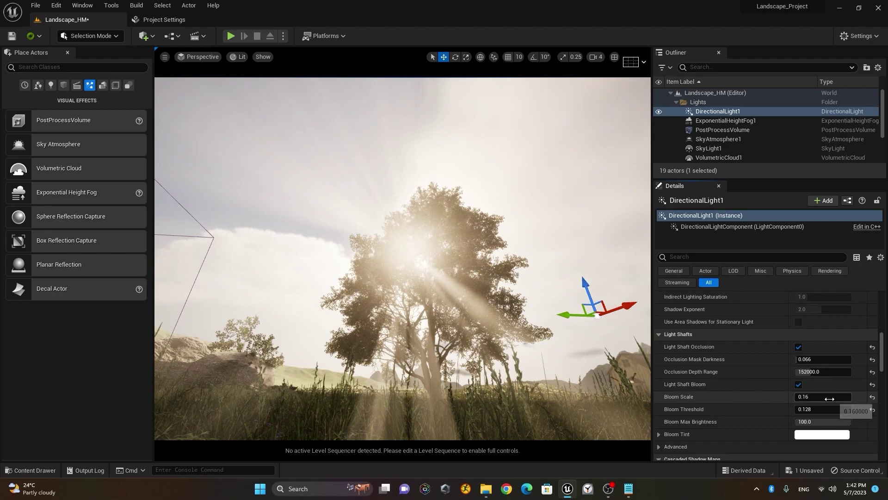
{"action": "key", "text": "ctrl+z"}
{"action": "key", "text": "ctrl+z"}
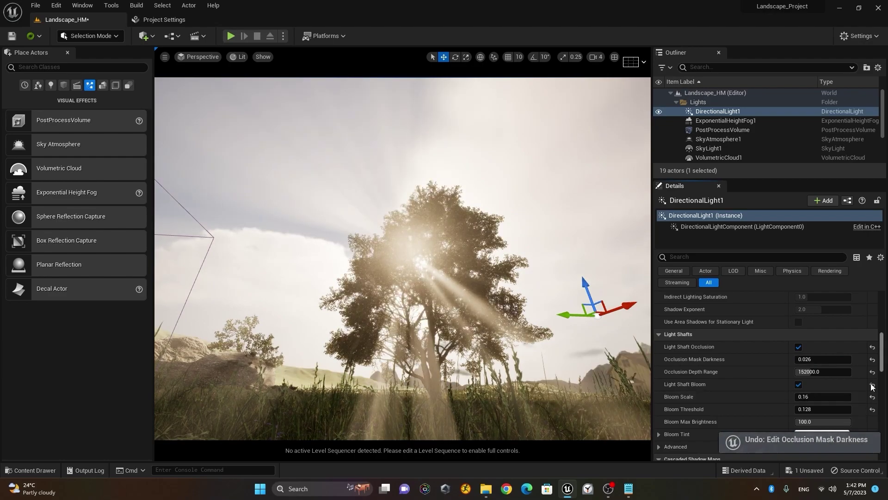
- Try a Volumetric Scattering Intensity of 1.79 on DirectionalLight1 and view the light around the tree and house
{"action": "left_click_drag", "start_coordinate": [883, 354], "coordinate": [882, 326]}
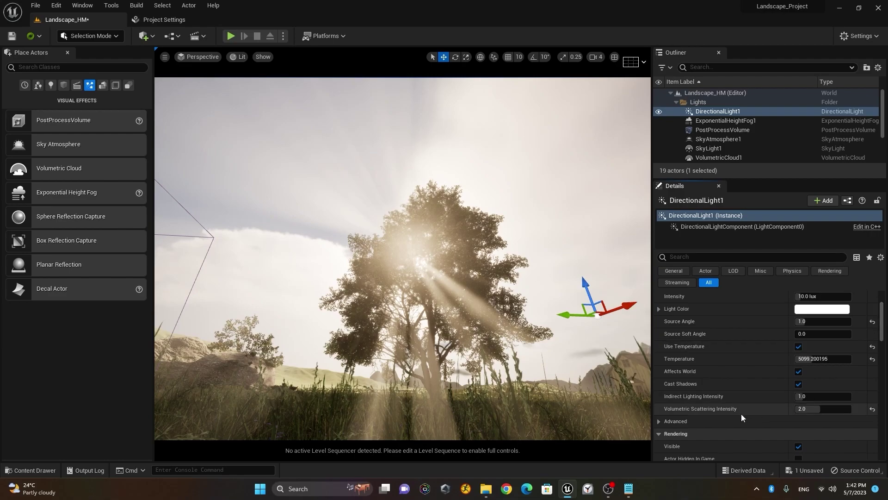
{"action": "mouse_move", "coordinate": [823, 409]}
{"action": "left_mouse_down"}
{"action": "mouse_move", "coordinate": [833, 409]}
{"action": "mouse_move", "coordinate": [822, 409]}
{"action": "left_mouse_up"}
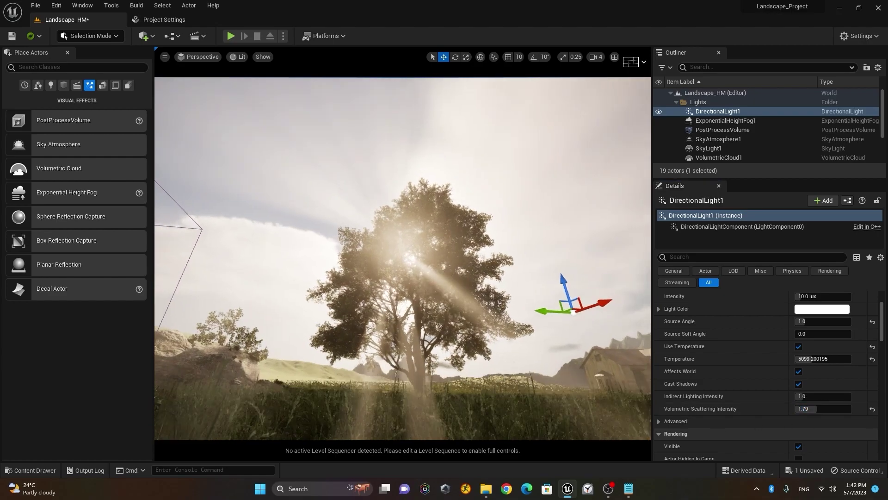
{"action": "right_click_drag", "start_coordinate": [402, 260], "coordinate": [412, 353]}
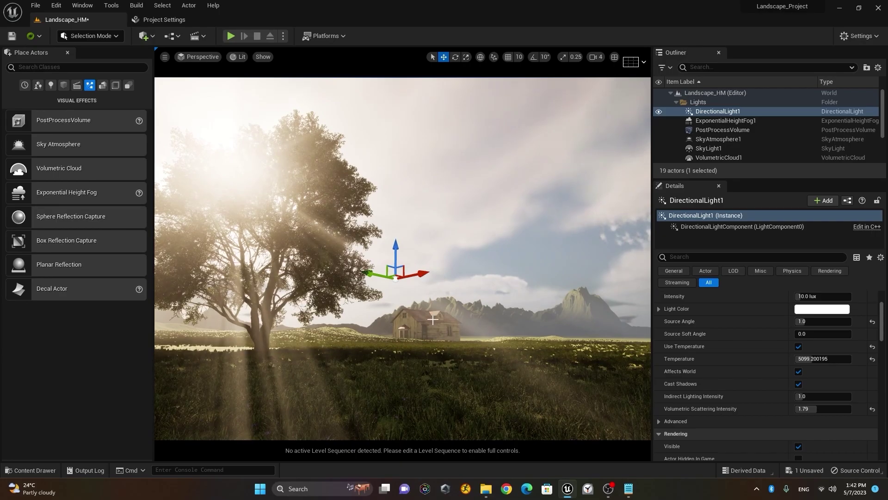
{"action": "right_click_drag", "start_coordinate": [468, 326], "coordinate": [486, 323]}
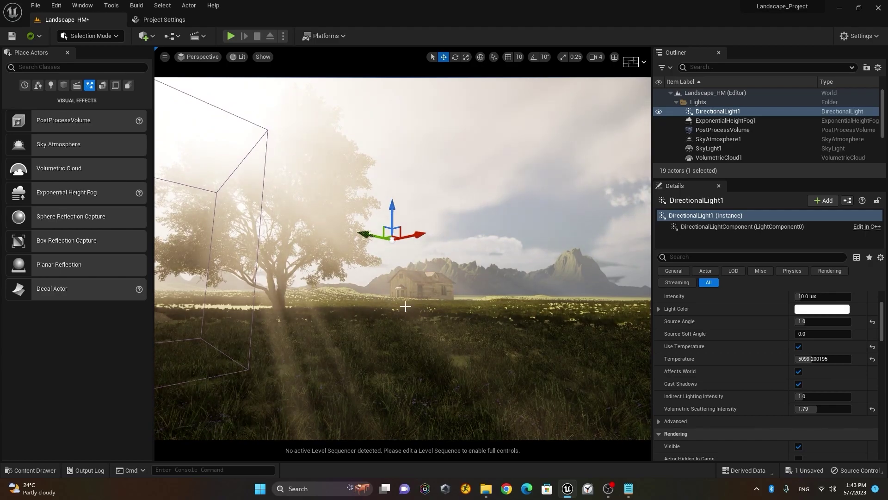
- Pilot CineCameraActor0 in game view and move it closer to the tree and house
{"action": "left_click", "coordinate": [204, 57]}
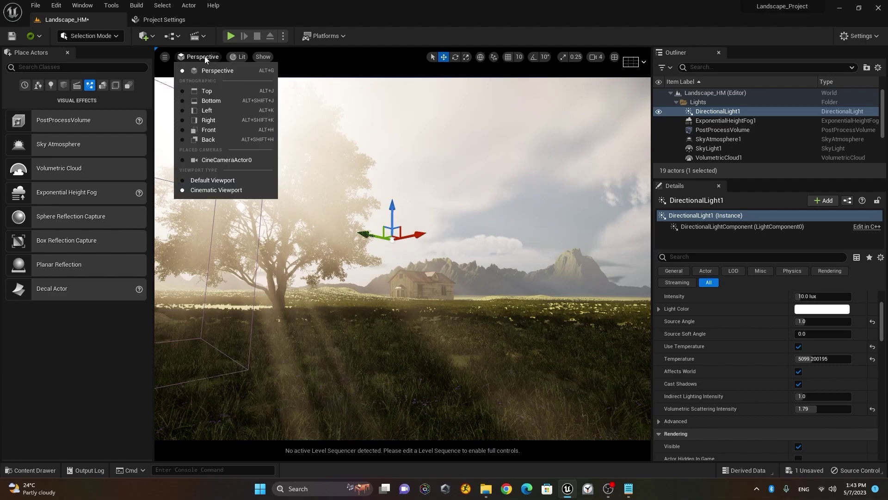
{"action": "left_click", "coordinate": [227, 161]}
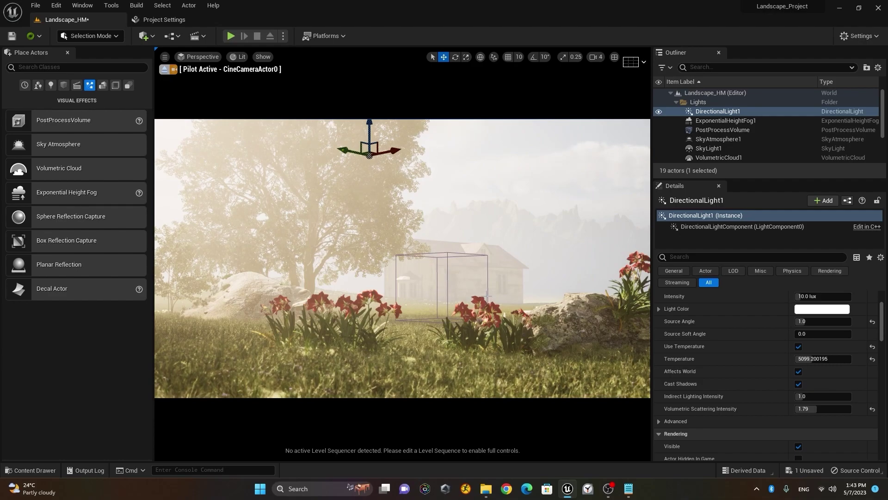
{"action": "key", "text": "g"}
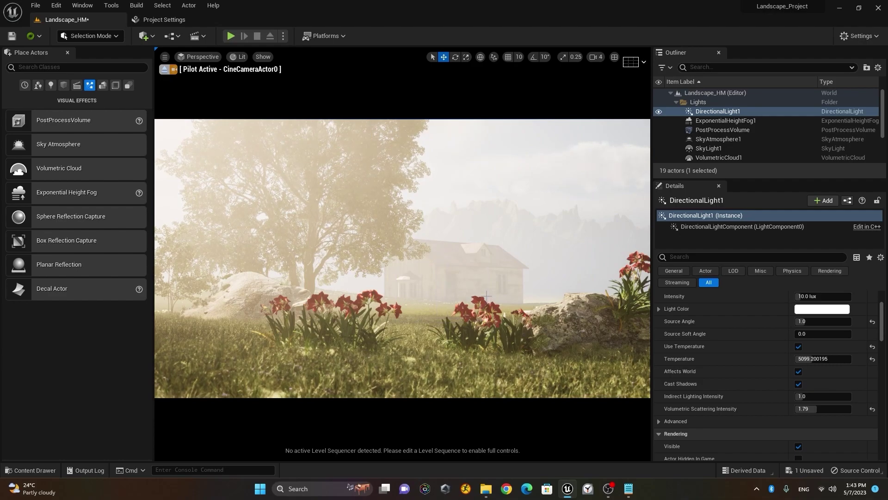
{"action": "key", "text": "w"}
{"action": "right_click_drag", "start_coordinate": [486, 296], "coordinate": [487, 295]}
{"action": "right_click_drag", "start_coordinate": [424, 274], "coordinate": [475, 269]}
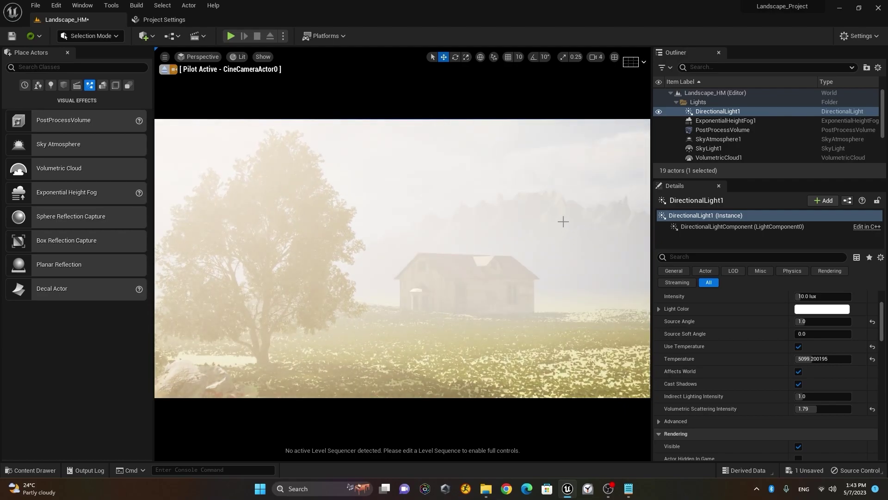
- Undo the last Volumetric Scattering Intensity change and stop piloting CineCameraActor0 to return to the free perspective view
{"action": "key", "text": "ctrl+z"}
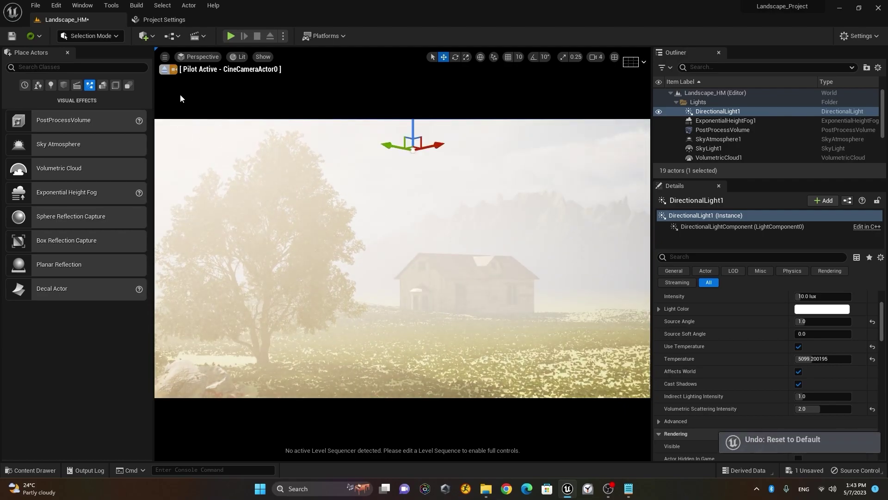
{"action": "left_click", "coordinate": [164, 69]}
{"action": "right_click_drag", "start_coordinate": [401, 255], "coordinate": [402, 256]}
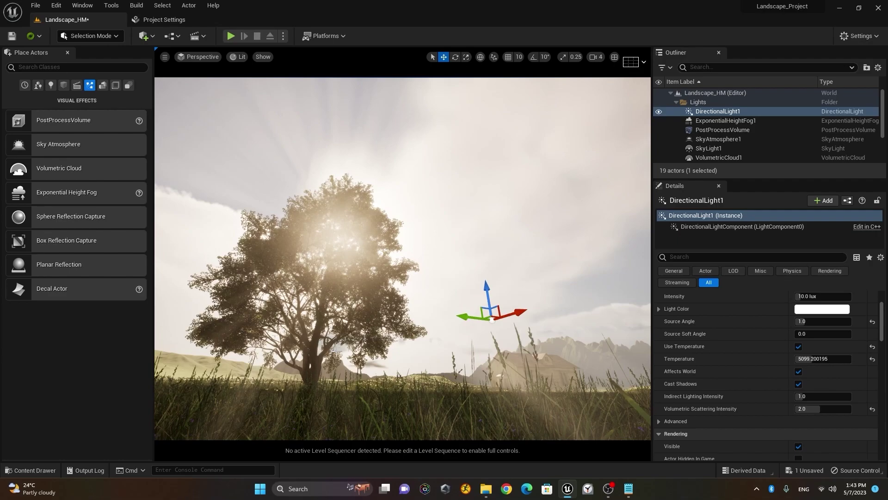
- Frame the tree and house from low in the grass and create a Cine Camera Actor at this viewpoint
{"action": "key", "text": "w"}
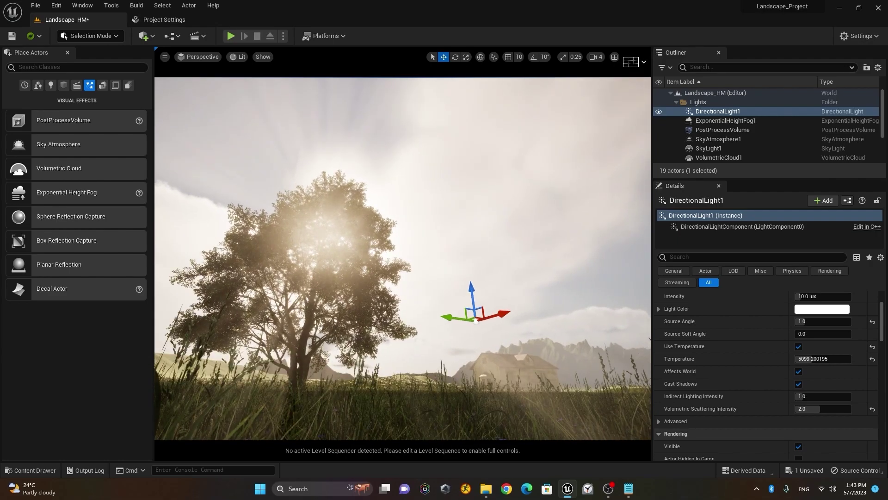
{"action": "key", "text": "w"}
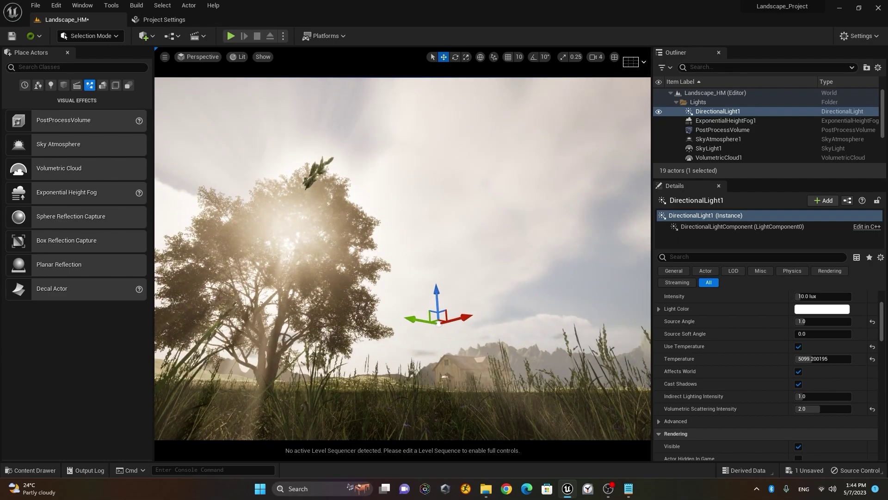
{"action": "key", "text": "s"}
{"action": "key", "text": "w"}
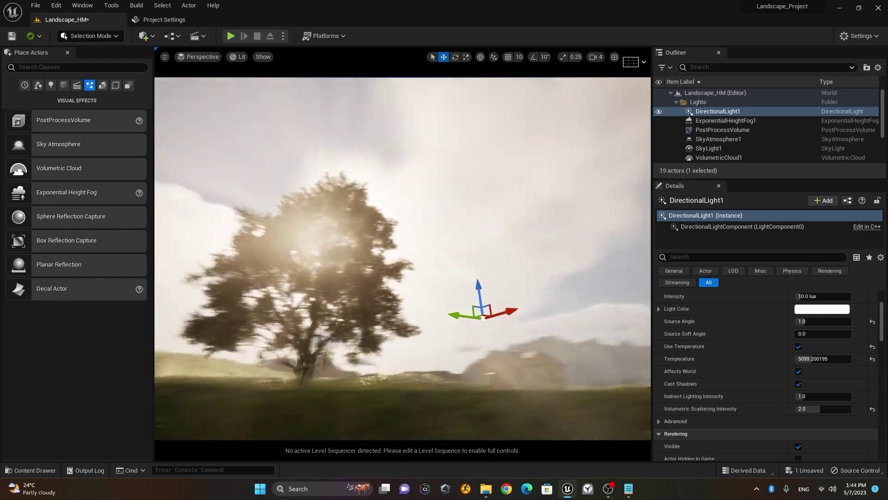
{"action": "key", "text": "s"}
{"action": "key", "text": "w"}
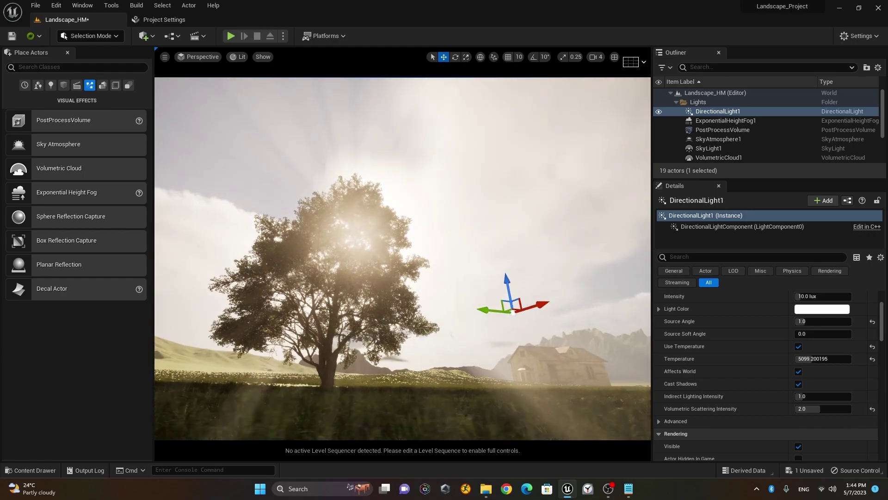
{"action": "key", "text": "q"}
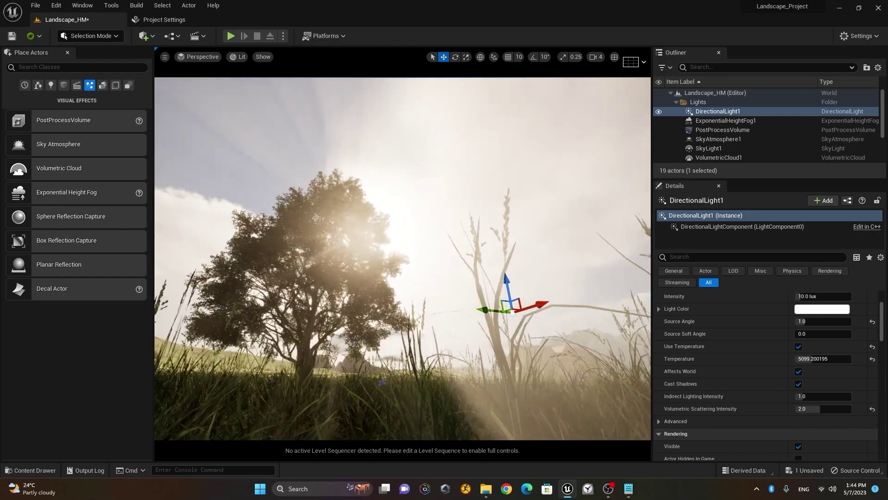
{"action": "key", "text": "e"}
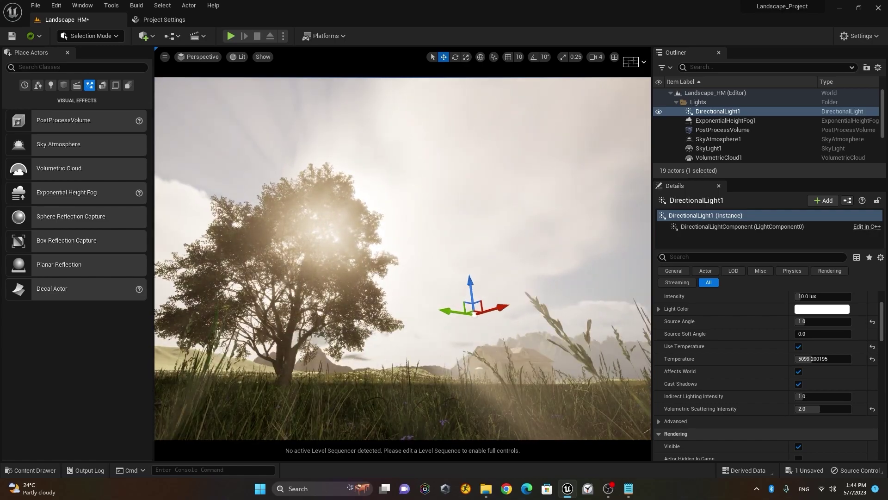
{"action": "key", "text": "e"}
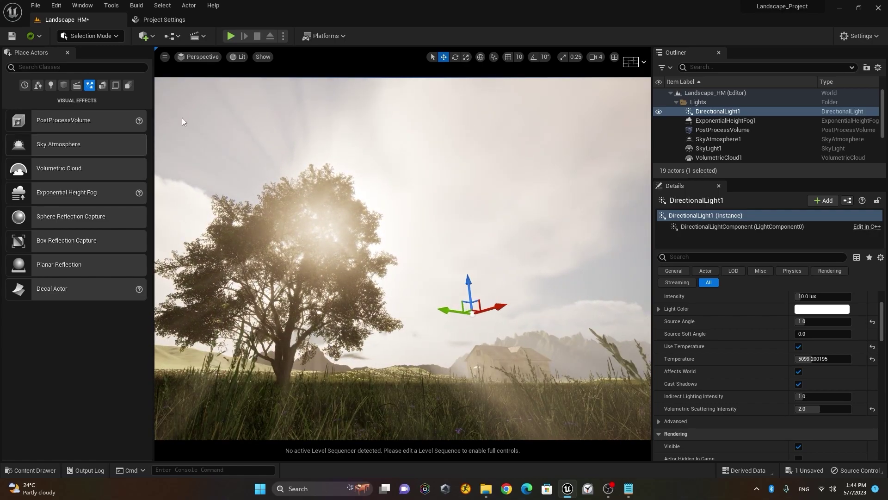
{"action": "left_click", "coordinate": [165, 57]}
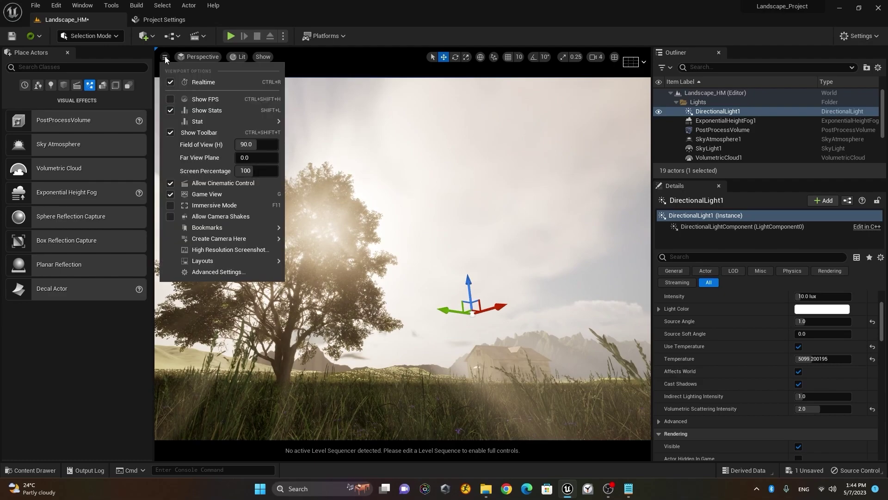
{"action": "mouse_move", "coordinate": [240, 239]}
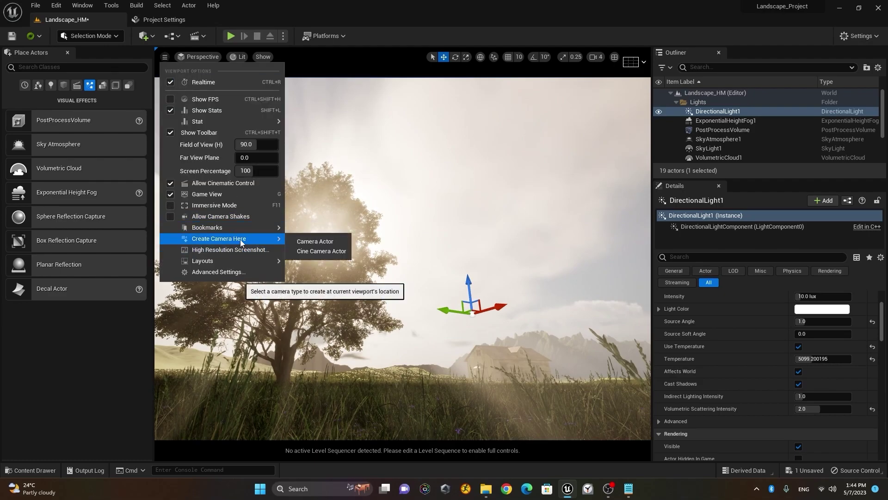
{"action": "left_click", "coordinate": [330, 251]}
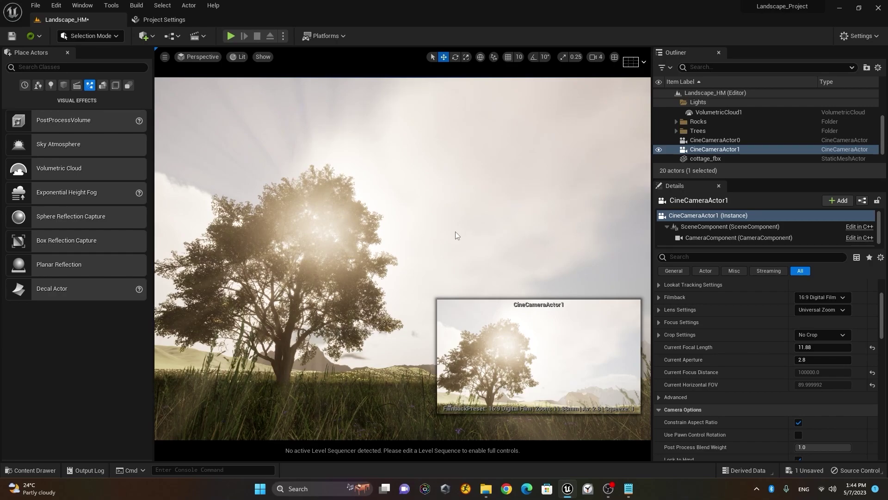
- Select CineCameraActor1 in the Outliner and collapse the Lights folder
{"action": "left_click", "coordinate": [204, 57]}
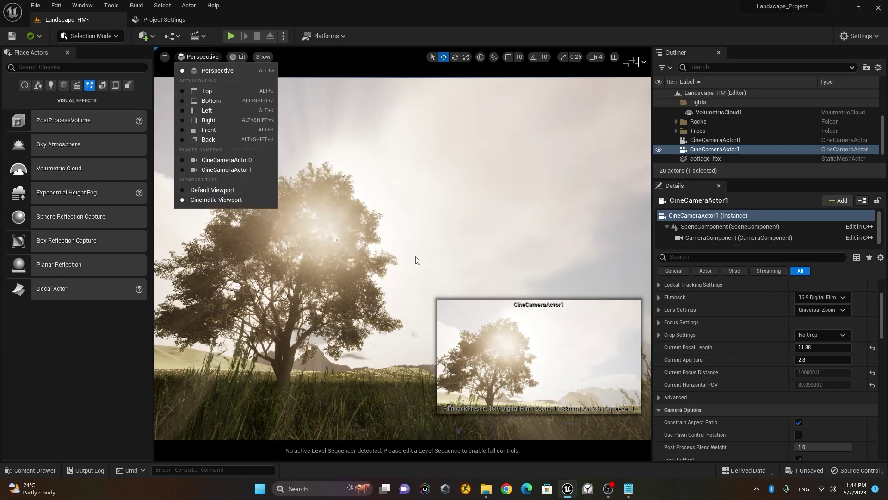
{"action": "left_click", "coordinate": [716, 149]}
{"action": "scroll", "coordinate": [756, 138], "scroll_direction": "up", "scroll_amount": 3}
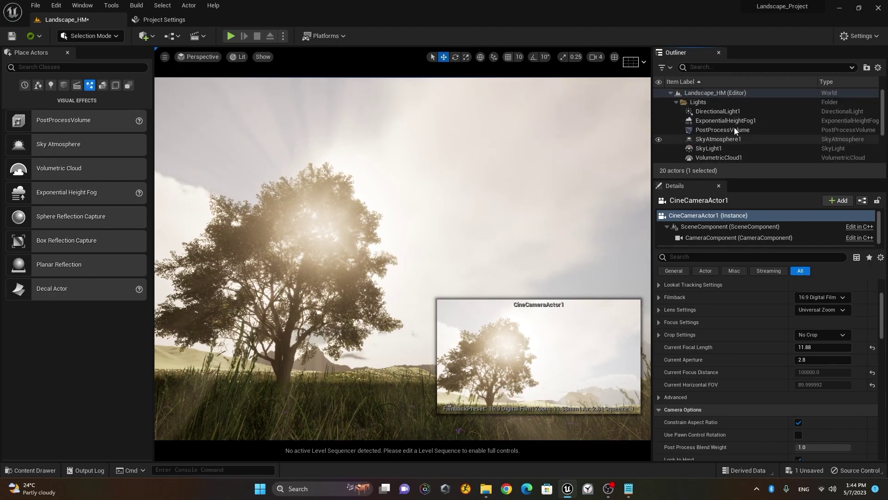
{"action": "left_click", "coordinate": [675, 101]}
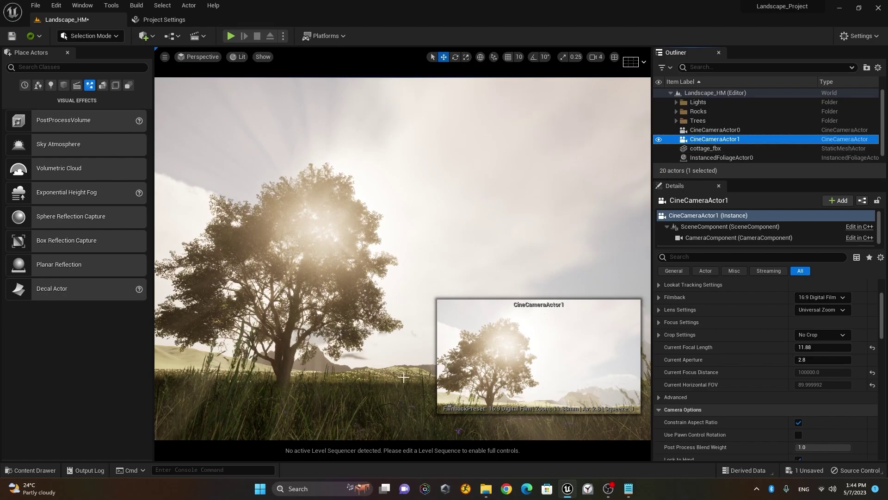
{"action": "scroll", "coordinate": [730, 126], "scroll_direction": "down", "scroll_amount": 1}
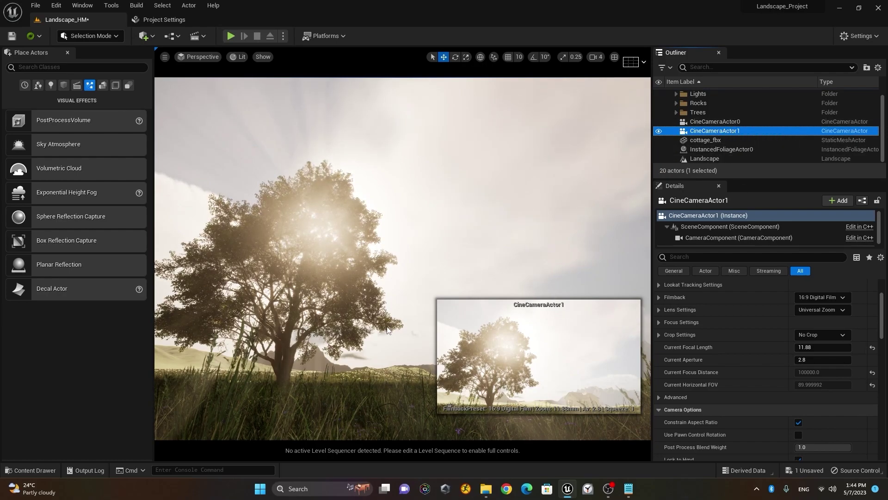
- Select the cottage_fbx house and move it much closer to the camera, beside the large tree
{"action": "left_click", "coordinate": [288, 408]}
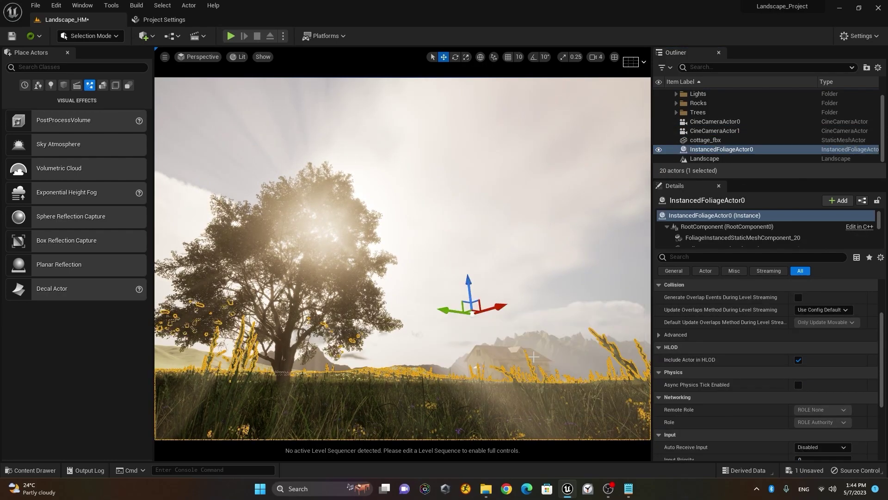
{"action": "left_click", "coordinate": [533, 357]}
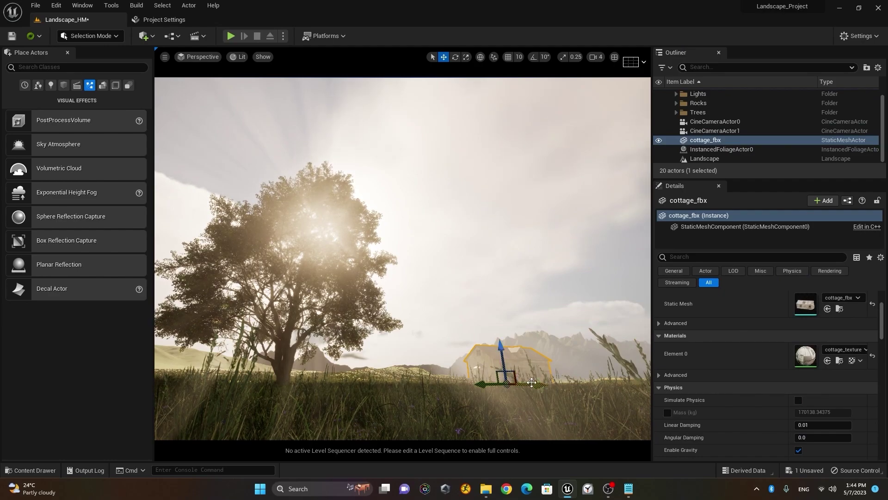
{"action": "left_click_drag", "start_coordinate": [533, 383], "coordinate": [590, 411]}
{"action": "mouse_move", "coordinate": [524, 401]}
{"action": "left_mouse_down"}
{"action": "mouse_move", "coordinate": [482, 406]}
{"action": "mouse_move", "coordinate": [518, 397]}
{"action": "left_mouse_up"}
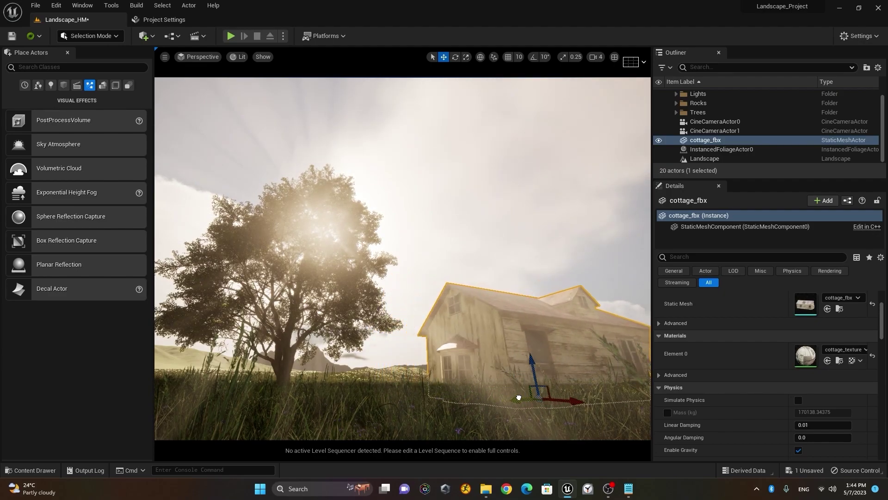
{"action": "left_click_drag", "start_coordinate": [575, 401], "coordinate": [529, 402]}
- Select the sapling and the large mossy boulder together and move them to the open grass in front of the house
{"action": "right_click_drag", "start_coordinate": [508, 357], "coordinate": [516, 413]}
{"action": "key", "text": "s"}
{"action": "key", "text": "a"}
{"action": "key", "text": "e"}
{"action": "left_click", "coordinate": [219, 268]}
{"action": "left_click", "coordinate": [225, 319], "text": "ctrl"}
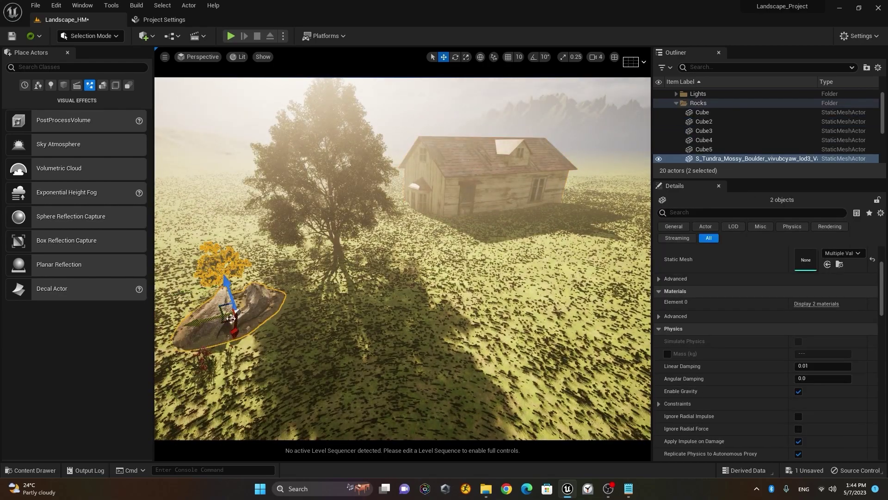
{"action": "left_click_drag", "start_coordinate": [207, 319], "coordinate": [562, 295]}
- Try moving the small mossy boulder on its own toward the large boulder, and undo the move
{"action": "scroll", "coordinate": [439, 308], "scroll_direction": "down", "scroll_amount": 1}
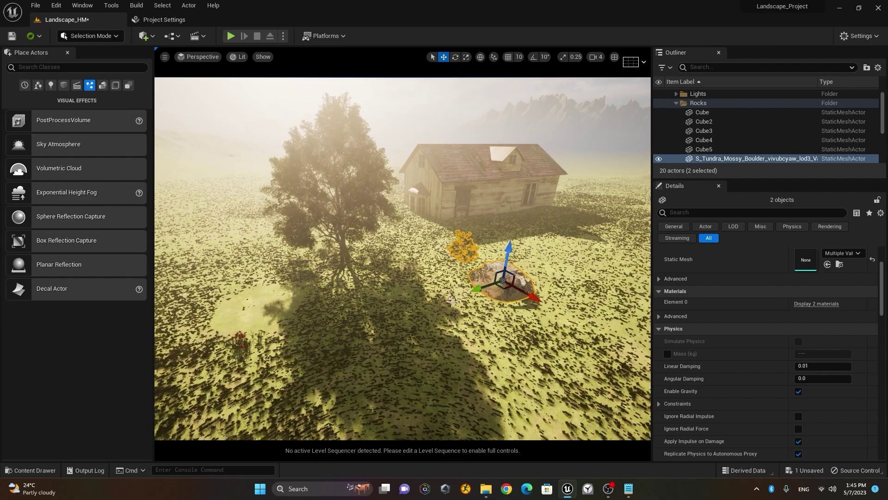
{"action": "scroll", "coordinate": [348, 295], "scroll_direction": "down", "scroll_amount": 4}
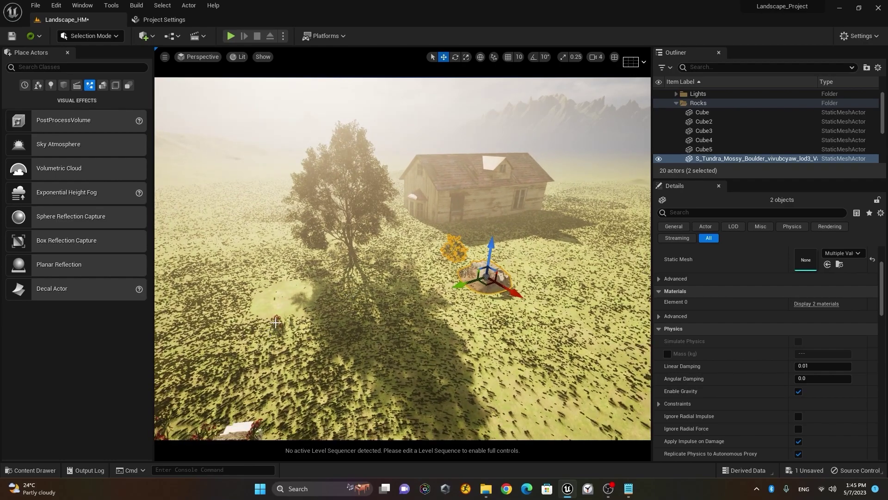
{"action": "left_click", "coordinate": [276, 321]}
{"action": "left_click", "coordinate": [244, 425]}
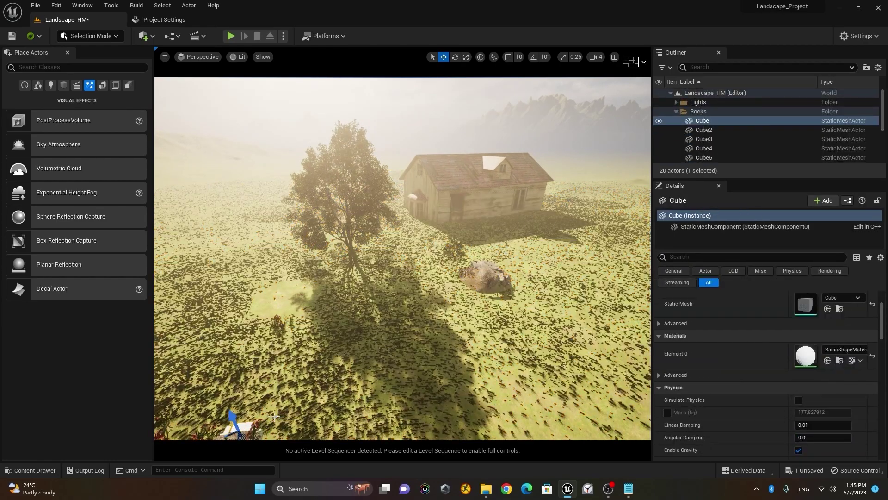
{"action": "scroll", "coordinate": [308, 397], "scroll_direction": "down", "scroll_amount": 2}
{"action": "left_click", "coordinate": [275, 391]}
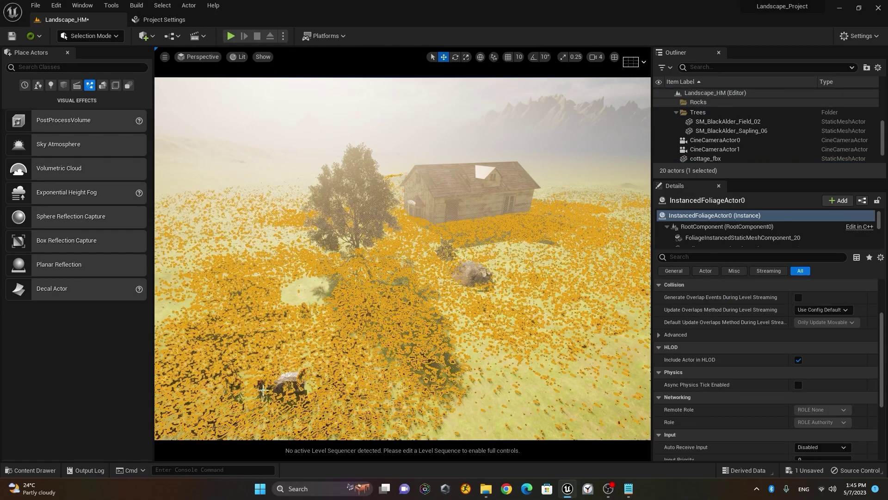
{"action": "left_click", "coordinate": [285, 397]}
{"action": "left_click_drag", "start_coordinate": [251, 404], "coordinate": [430, 332]}
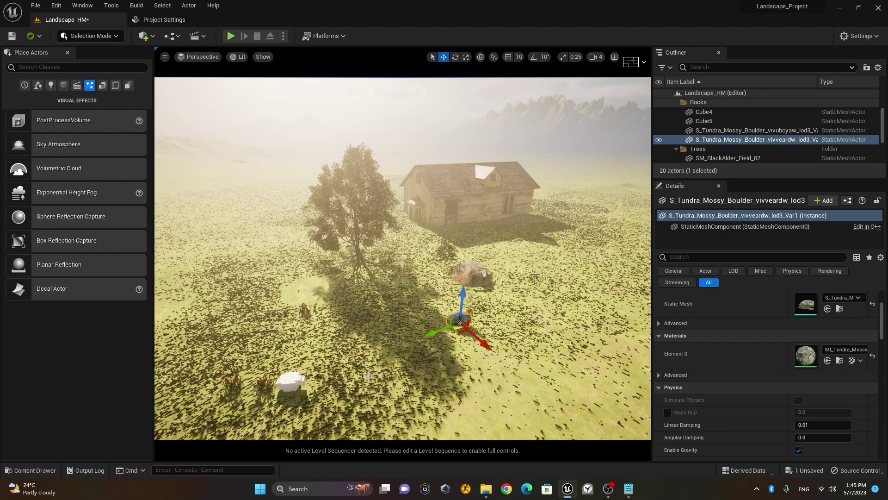
{"action": "key", "text": "ctrl+z"}
{"action": "key", "text": "ctrl+z"}
- Try moving the small mossy boulder together with a single white cube, and undo the move
{"action": "left_click", "coordinate": [291, 374]}
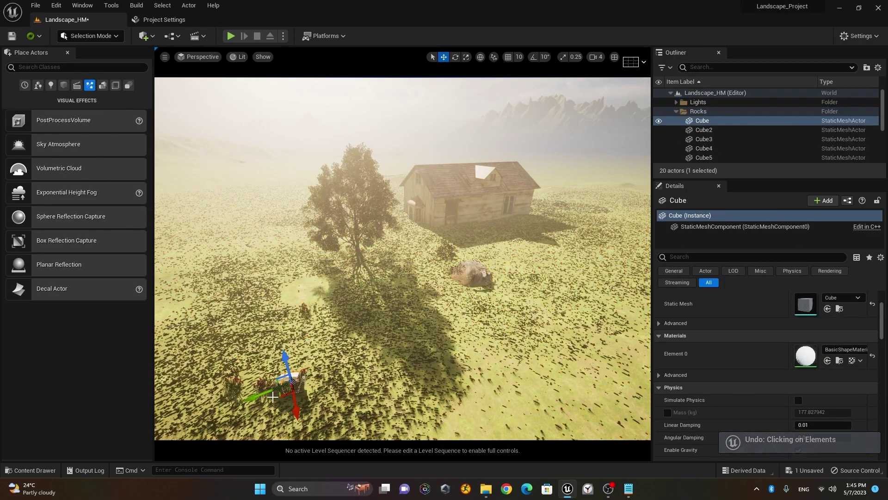
{"action": "scroll", "coordinate": [291, 374], "scroll_direction": "up", "scroll_amount": 1}
{"action": "middle_click_drag", "start_coordinate": [291, 374], "coordinate": [260, 401]}
{"action": "scroll", "coordinate": [340, 406], "scroll_direction": "up", "scroll_amount": 5}
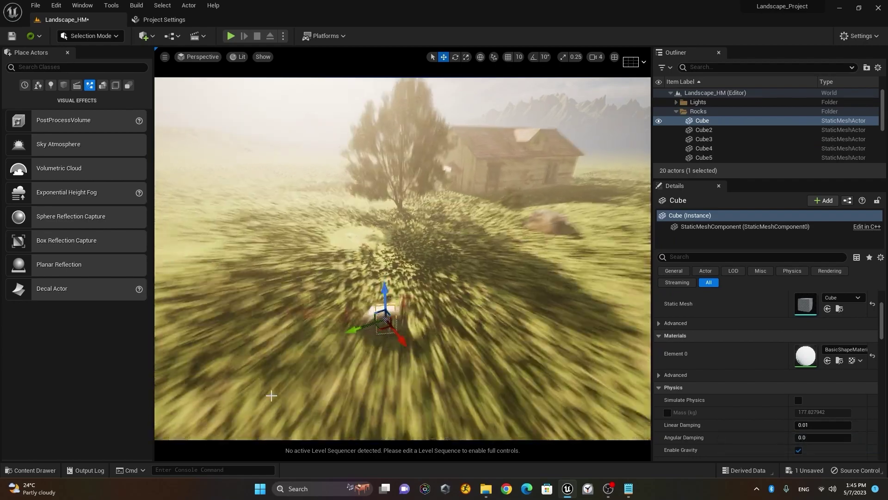
{"action": "scroll", "coordinate": [370, 431], "scroll_direction": "down", "scroll_amount": 3}
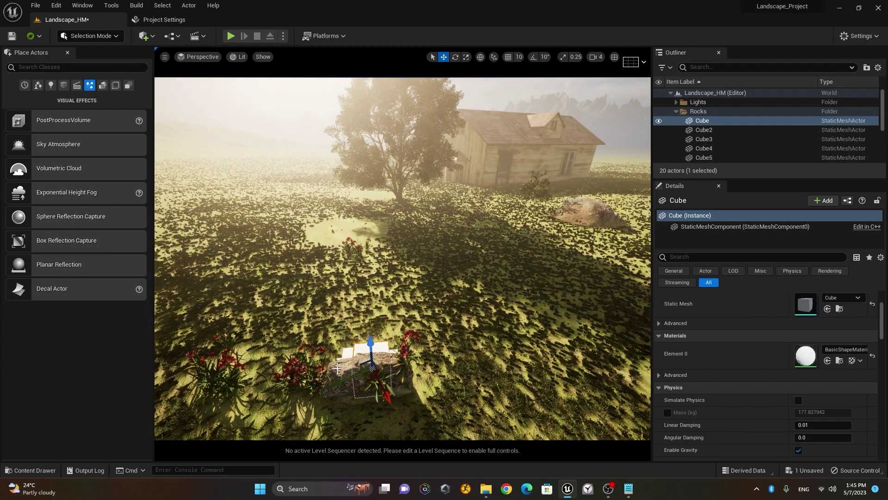
{"action": "left_click", "coordinate": [338, 369], "text": "ctrl"}
{"action": "left_click_drag", "start_coordinate": [349, 398], "coordinate": [303, 425]}
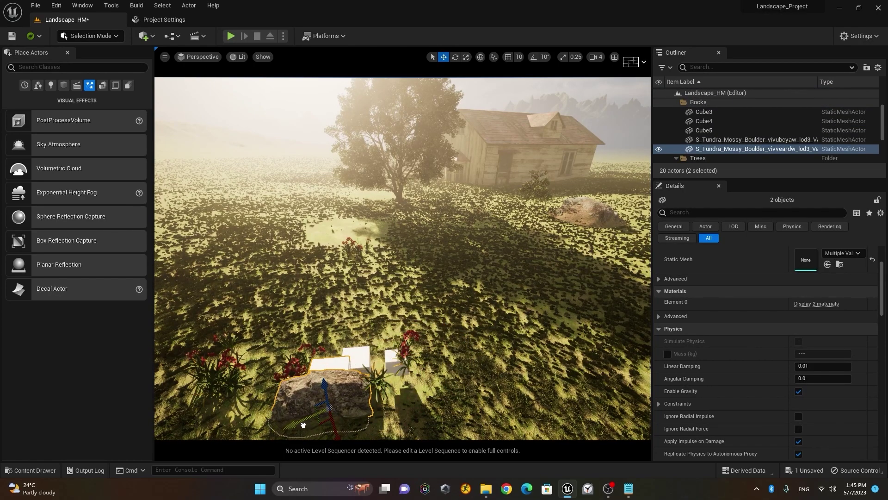
{"action": "key", "text": "ctrl+z"}
{"action": "key", "text": "ctrl+z"}
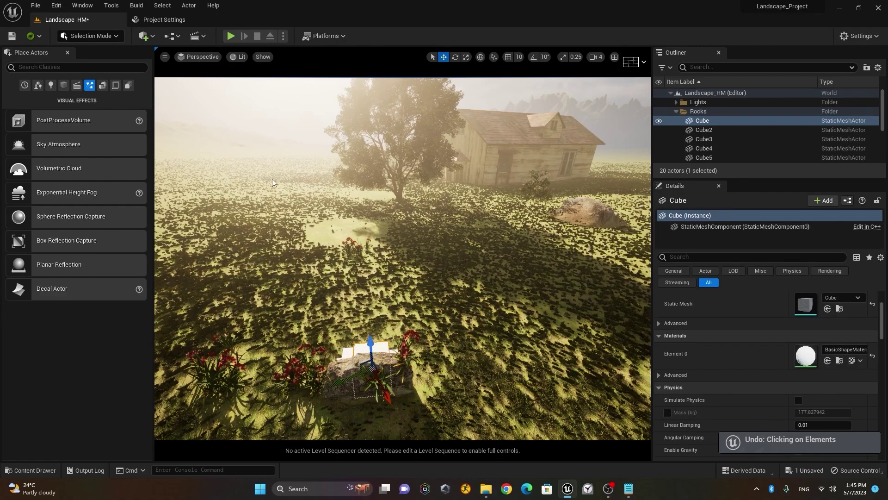
{"action": "left_click_drag", "start_coordinate": [336, 264], "coordinate": [359, 278], "text": "alt"}
{"action": "left_click", "coordinate": [423, 422], "text": "ctrl"}
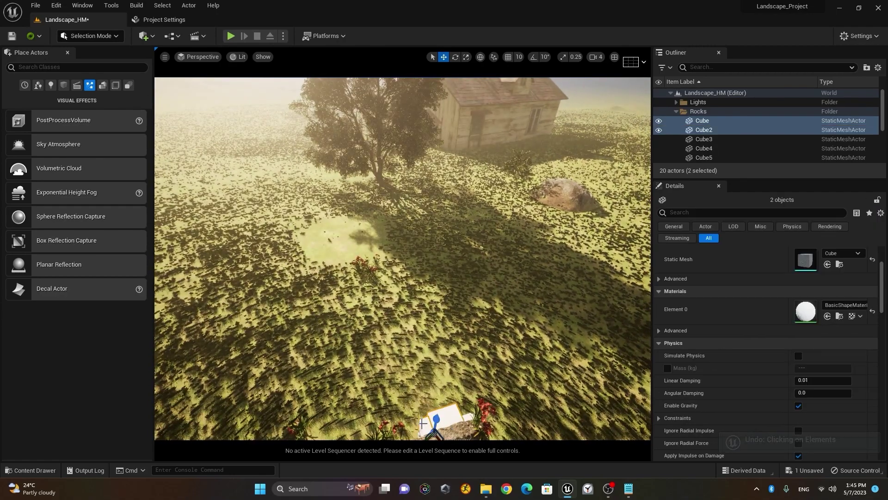
{"action": "left_click", "coordinate": [470, 418], "text": "ctrl"}
{"action": "left_click_drag", "start_coordinate": [476, 409], "coordinate": [471, 417], "text": "alt"}
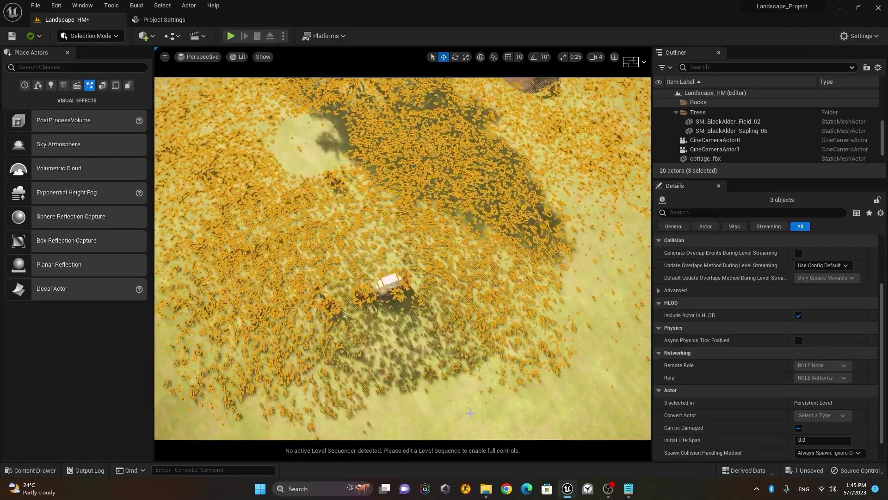
{"action": "scroll", "coordinate": [472, 417], "scroll_direction": "up", "scroll_amount": 10}
{"action": "scroll", "coordinate": [471, 417], "scroll_direction": "down", "scroll_amount": 2}
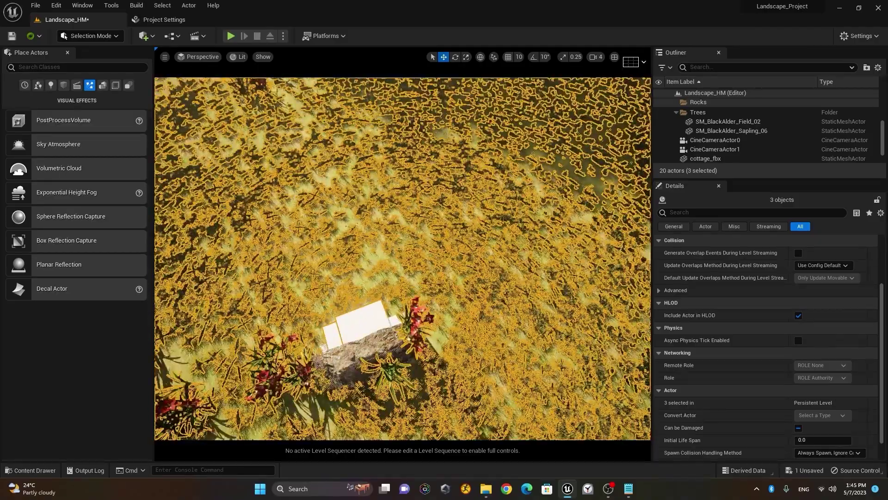
- Select all five white cubes and the small mossy boulder together and move the group across the grass toward the large boulder
{"action": "left_click", "coordinate": [427, 395]}
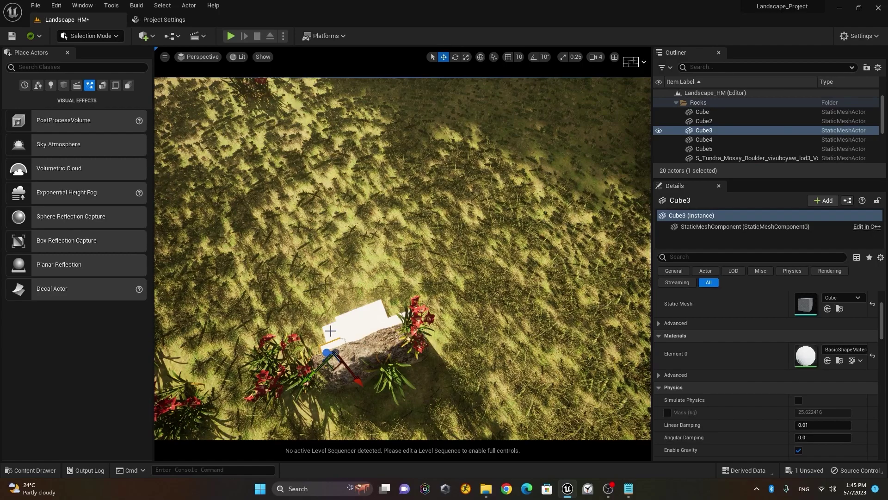
{"action": "left_click", "coordinate": [330, 330], "text": "ctrl"}
{"action": "left_click", "coordinate": [372, 307], "text": "ctrl"}
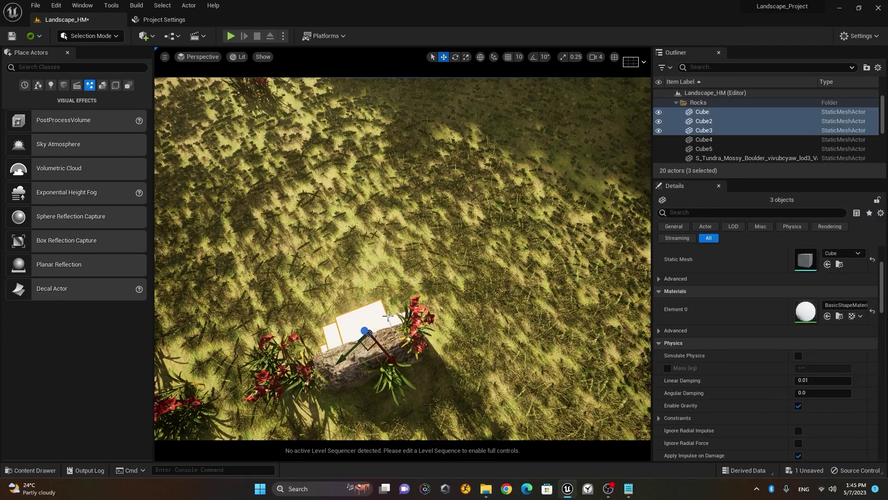
{"action": "left_click", "coordinate": [393, 319], "text": "ctrl"}
{"action": "left_click", "coordinate": [366, 350], "text": "ctrl"}
{"action": "right_click_drag", "start_coordinate": [363, 381], "coordinate": [497, 245]}
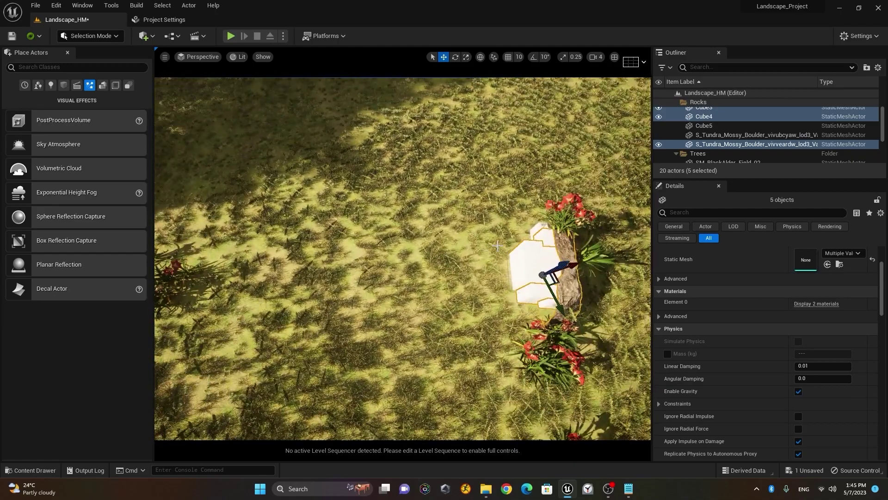
{"action": "left_click", "coordinate": [537, 227], "text": "ctrl"}
{"action": "right_click_drag", "start_coordinate": [511, 317], "coordinate": [476, 298]}
{"action": "left_click_drag", "start_coordinate": [317, 246], "coordinate": [532, 208]}
{"action": "right_click_drag", "start_coordinate": [481, 230], "coordinate": [459, 255]}
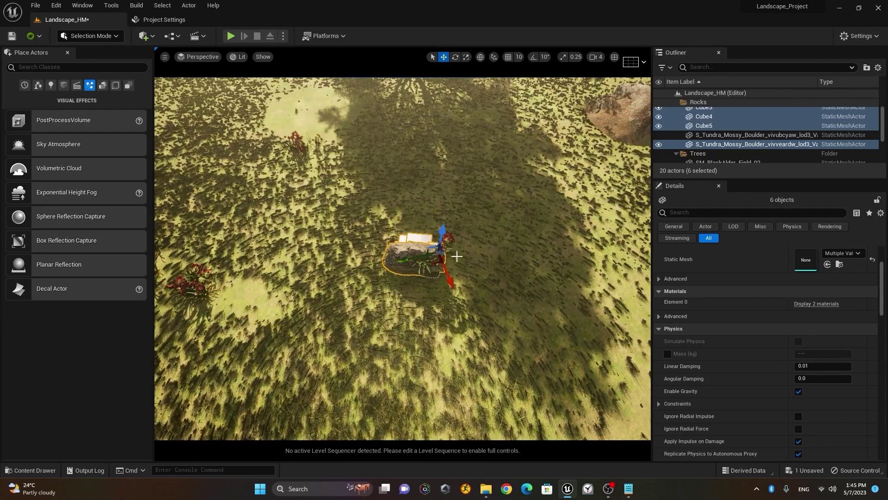
- Move the selected white cubes and small mossy boulder across the grass toward the tree, and check the composition through CineCameraActor1
{"action": "scroll", "coordinate": [422, 289], "scroll_direction": "down", "scroll_amount": 2}
{"action": "left_click_drag", "start_coordinate": [399, 262], "coordinate": [501, 236]}
{"action": "right_click_drag", "start_coordinate": [493, 264], "coordinate": [503, 225]}
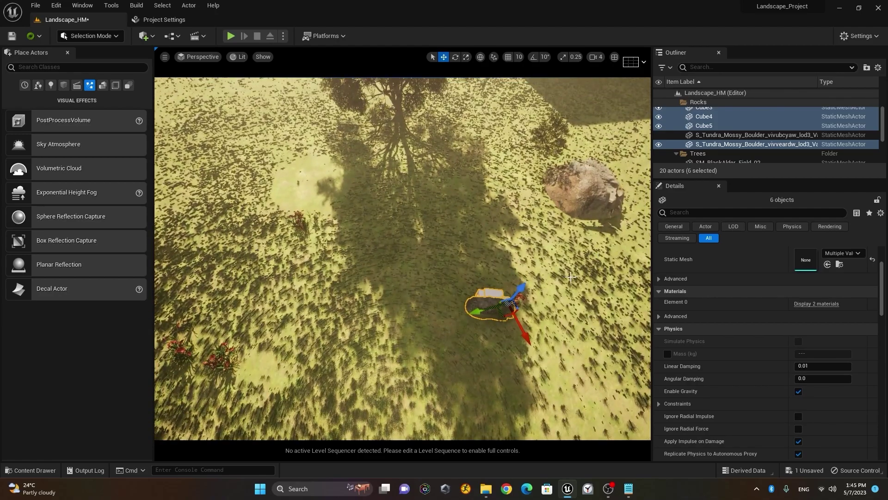
{"action": "left_click_drag", "start_coordinate": [531, 336], "coordinate": [385, 221]}
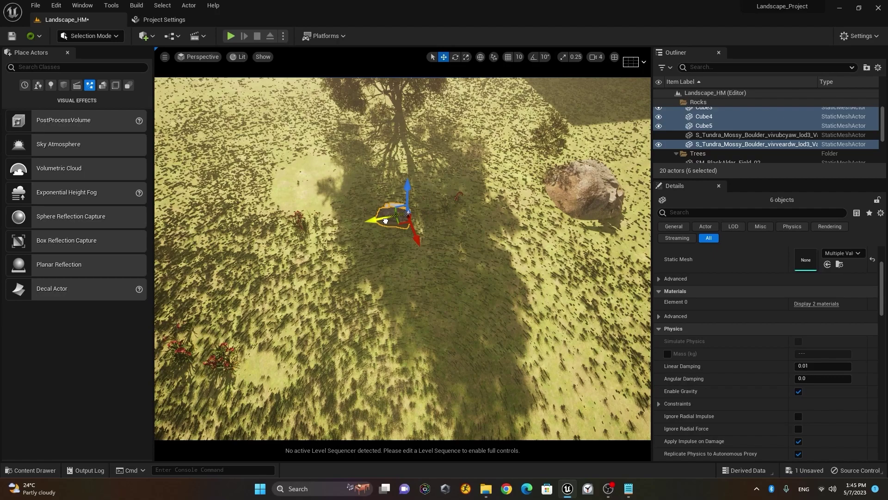
{"action": "left_click", "coordinate": [190, 57]}
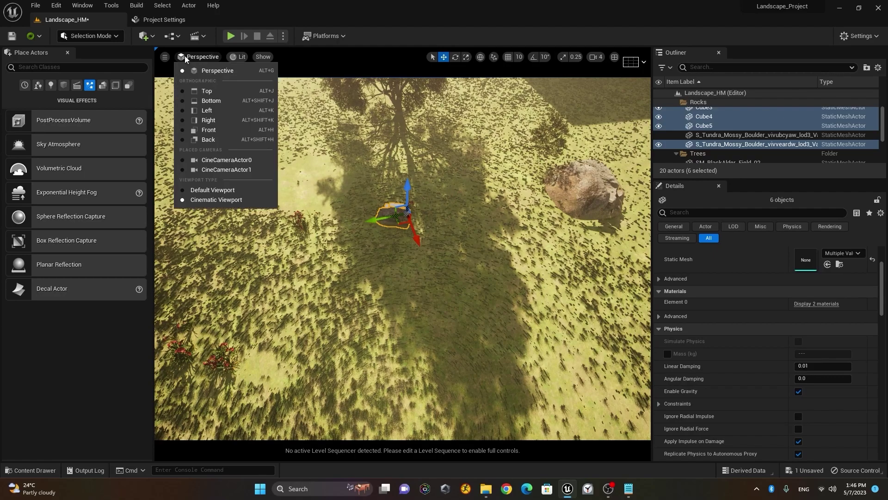
{"action": "left_click", "coordinate": [248, 169]}
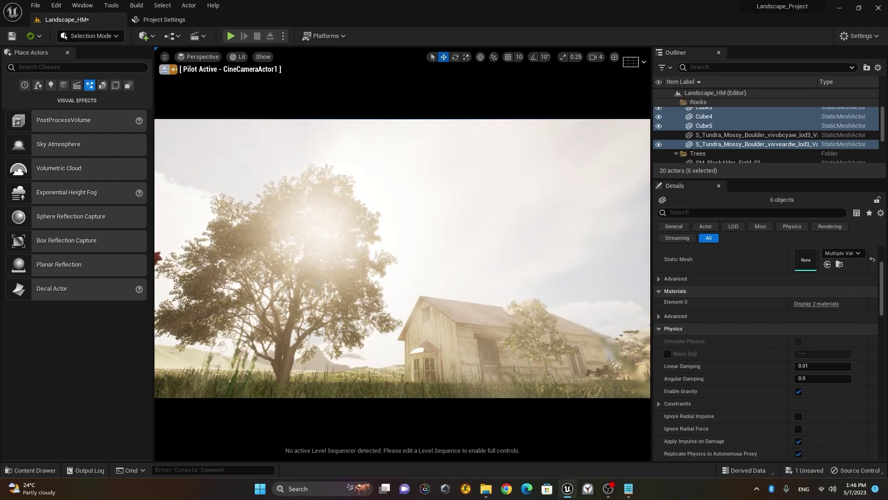
- Stop piloting the camera and move the cubes and small boulder group into the foreground, in front of the large boulder and tree
{"action": "left_click", "coordinate": [165, 73]}
{"action": "key", "text": "s"}
{"action": "right_click_drag", "start_coordinate": [426, 243], "coordinate": [426, 287]}
{"action": "key", "text": "e"}
{"action": "left_click_drag", "start_coordinate": [274, 307], "coordinate": [466, 363]}
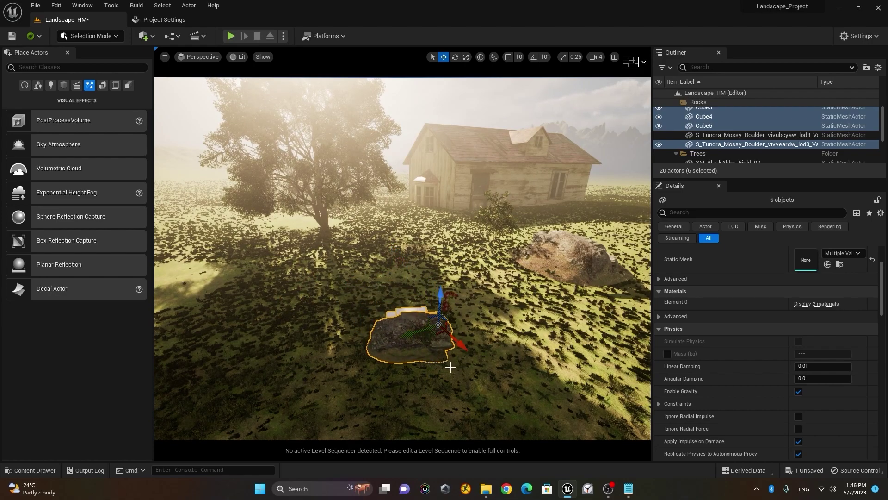
{"action": "left_click_drag", "start_coordinate": [411, 333], "coordinate": [353, 352]}
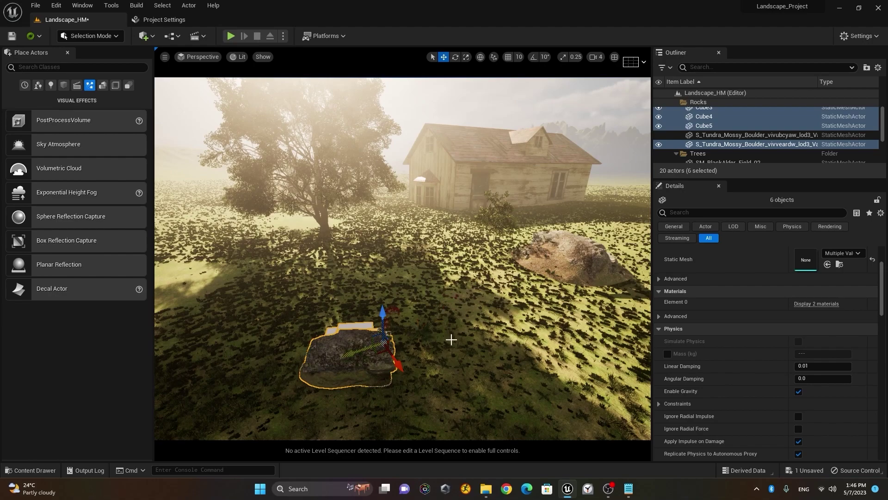
- Bring the large mossy boulder closer to the foreground and move the sapling next to the small boulder
{"action": "left_click", "coordinate": [573, 250]}
{"action": "left_click_drag", "start_coordinate": [550, 259], "coordinate": [569, 328]}
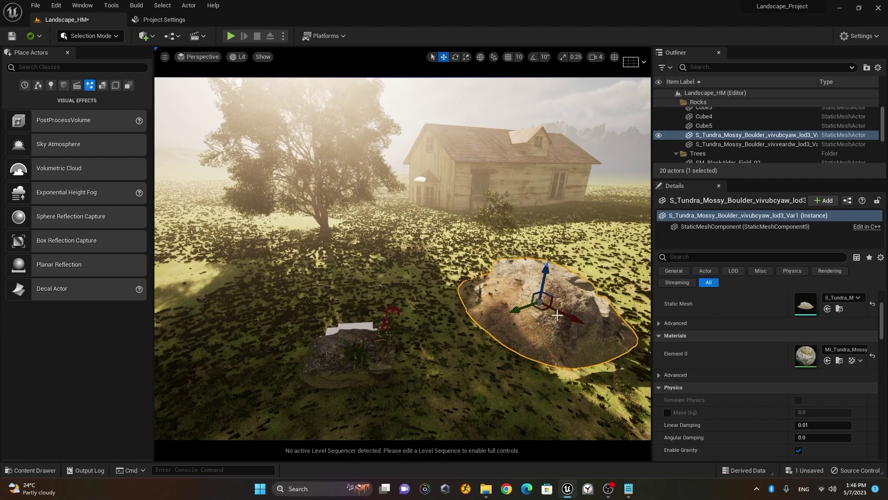
{"action": "left_click", "coordinate": [502, 211]}
{"action": "left_click_drag", "start_coordinate": [525, 252], "coordinate": [186, 431]}
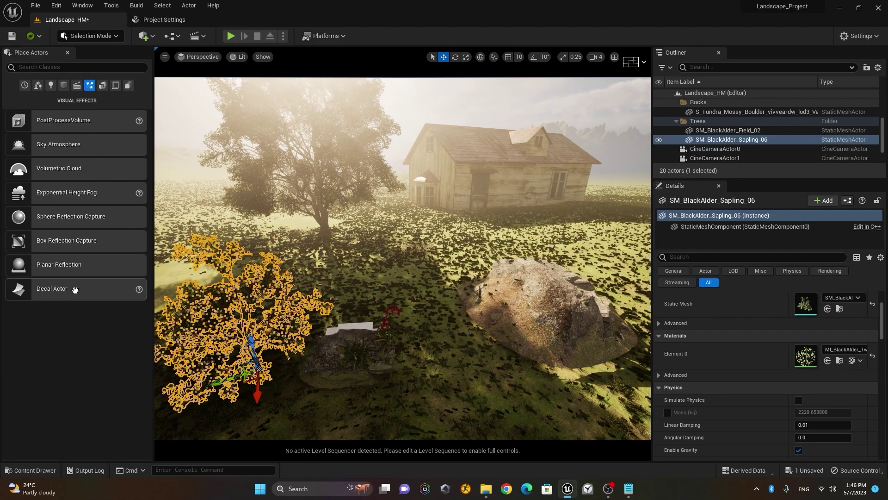
- Pilot CineCameraActor1 and reframe it so the flowered boulder, tree, house and large boulder are in shot
{"action": "left_click", "coordinate": [200, 56]}
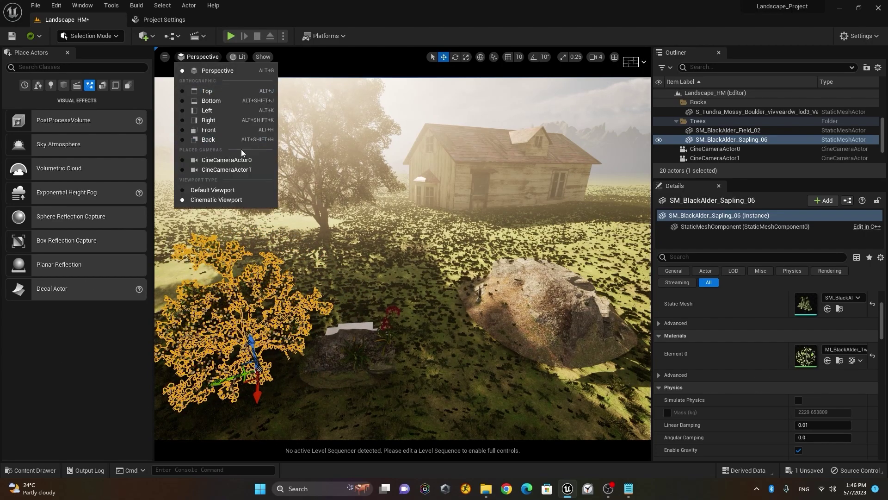
{"action": "left_click", "coordinate": [246, 171]}
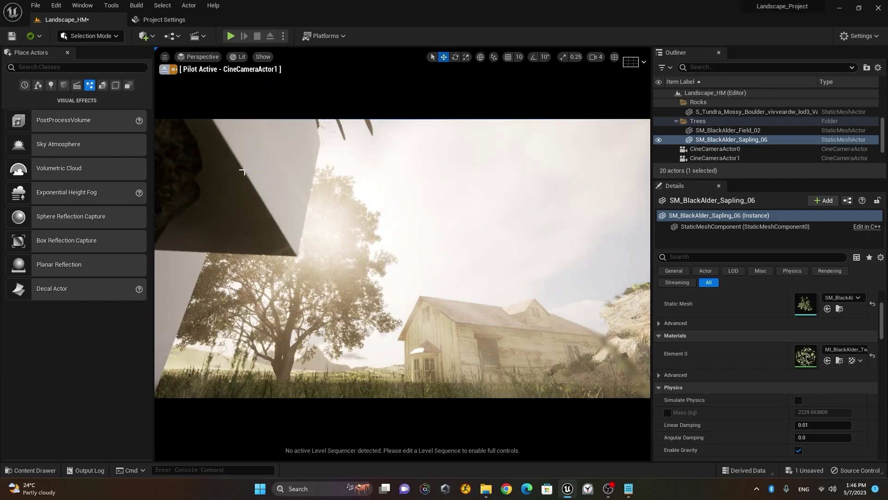
{"action": "right_click_drag", "start_coordinate": [403, 259], "coordinate": [387, 250]}
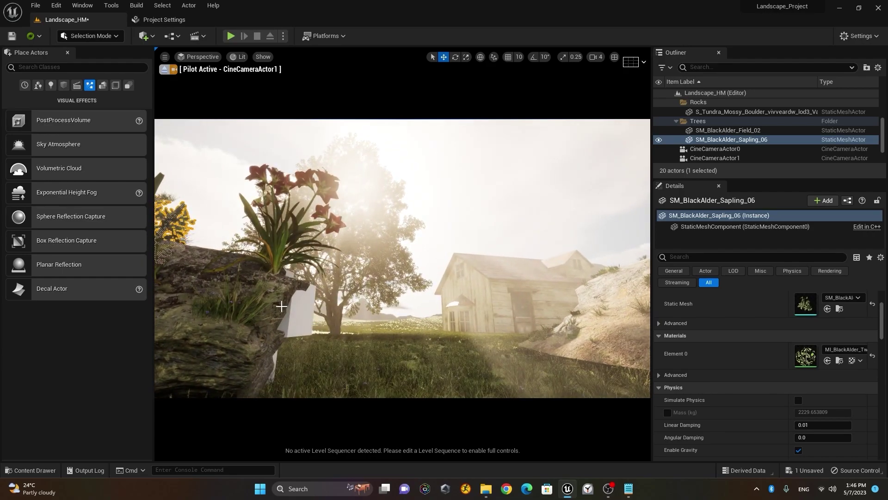
- Delete the two white cubes showing beside the small mossy boulder
{"action": "left_click", "coordinate": [306, 318]}
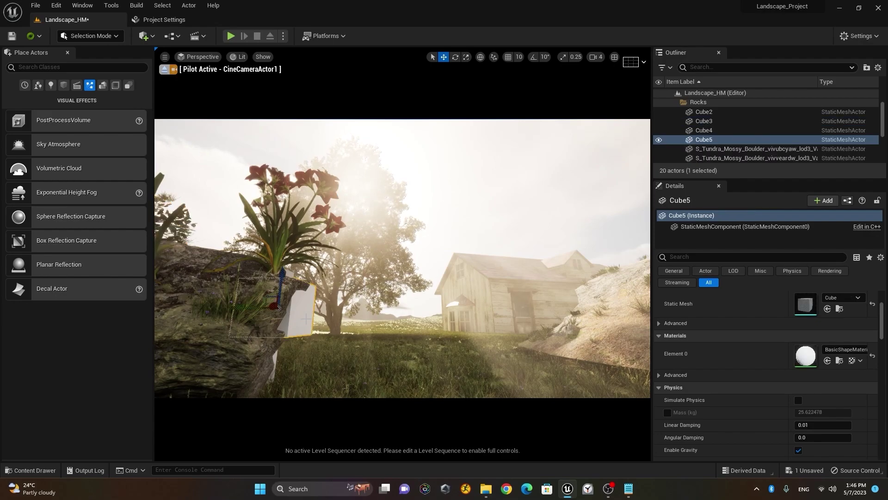
{"action": "key", "text": "Delete"}
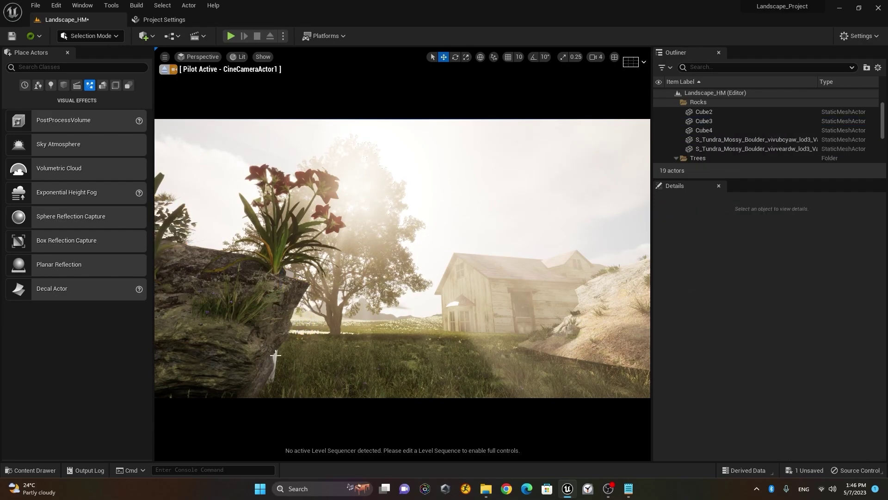
{"action": "left_click", "coordinate": [275, 355]}
{"action": "key", "text": "Delete"}
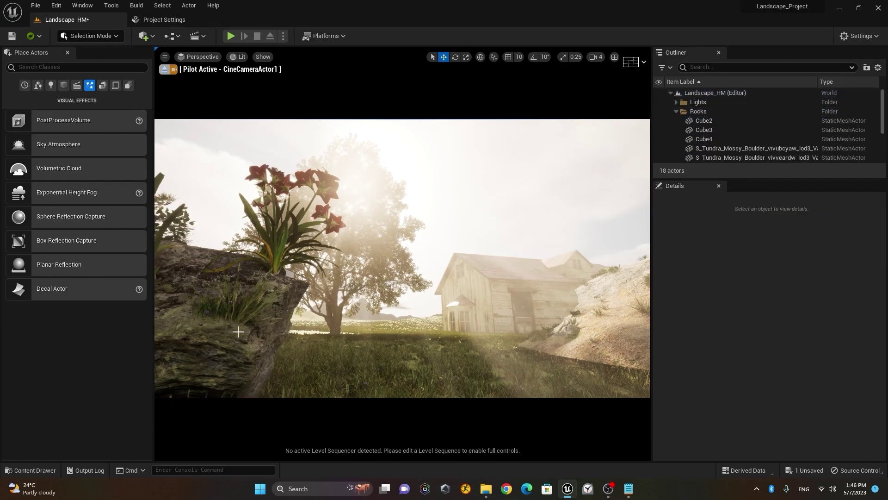
- Move the small mossy boulder in front of the house and delete two of the white cubes hidden behind it
{"action": "left_click", "coordinate": [217, 331]}
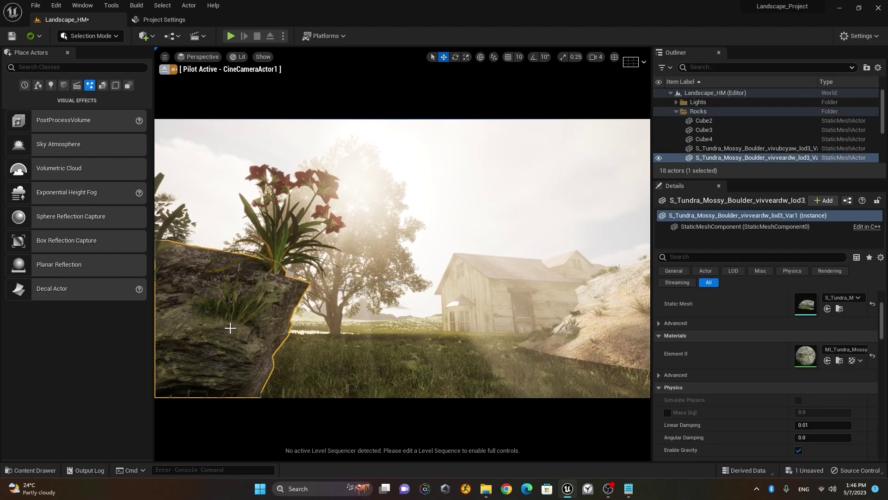
{"action": "middle_click_drag", "start_coordinate": [302, 306], "coordinate": [250, 333]}
{"action": "left_click_drag", "start_coordinate": [226, 334], "coordinate": [475, 331]}
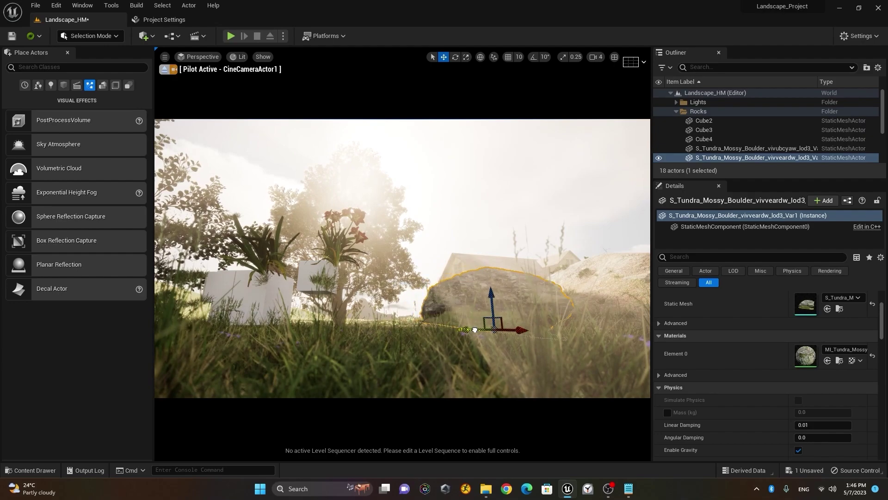
{"action": "left_click", "coordinate": [306, 276]}
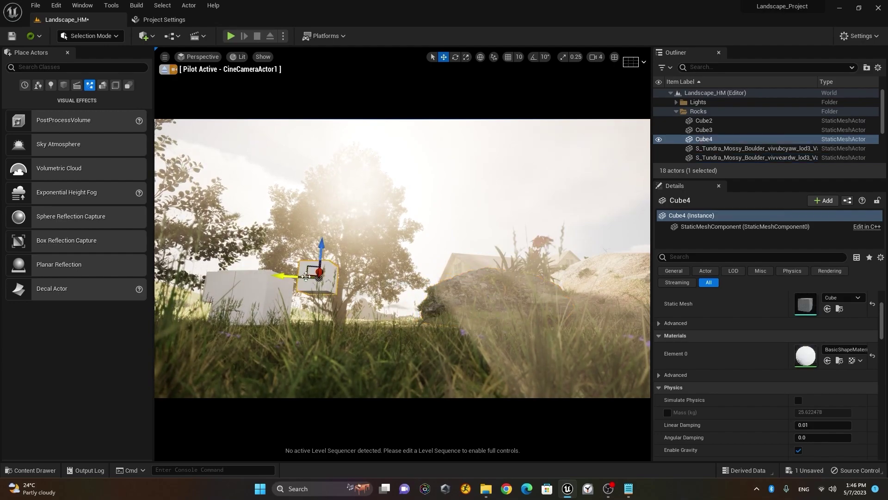
{"action": "key", "text": "Delete"}
{"action": "left_click", "coordinate": [260, 281]}
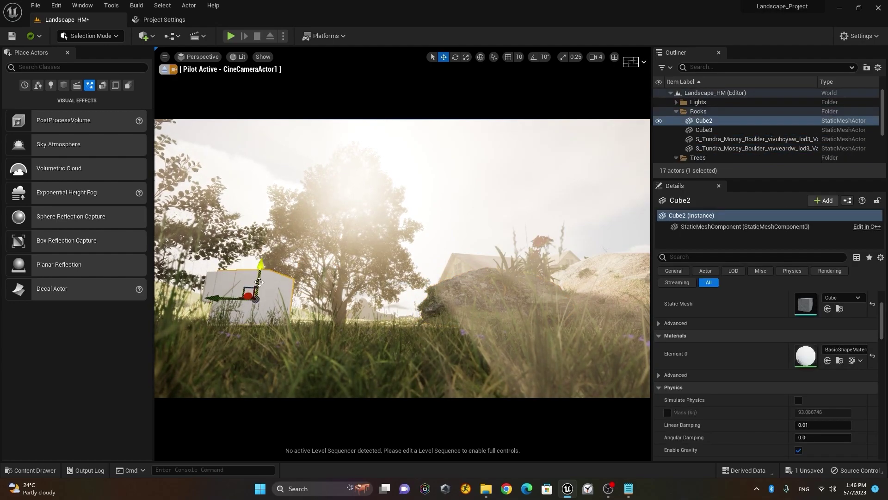
{"action": "key", "text": "Delete"}
- Return the small mossy boulder to the foreground on the tree's side and reframe the camera around it
{"action": "left_click", "coordinate": [474, 280]}
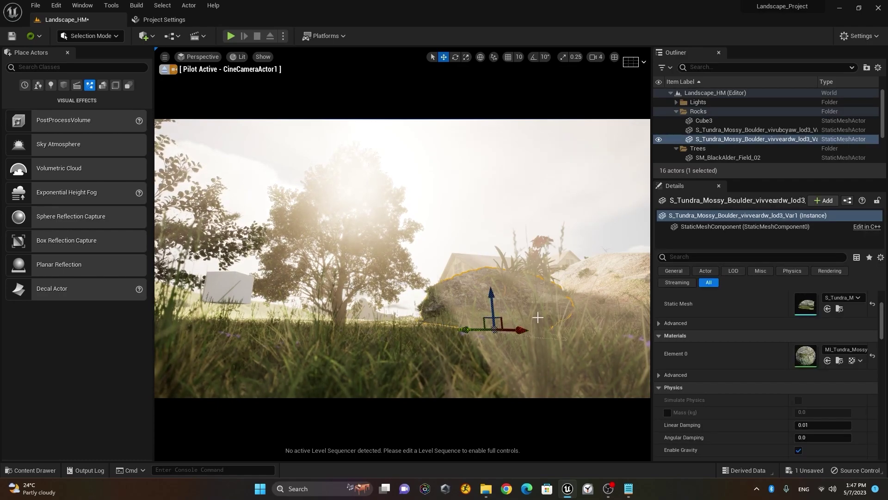
{"action": "left_click_drag", "start_coordinate": [458, 330], "coordinate": [208, 350]}
{"action": "right_click_drag", "start_coordinate": [339, 334], "coordinate": [339, 334]}
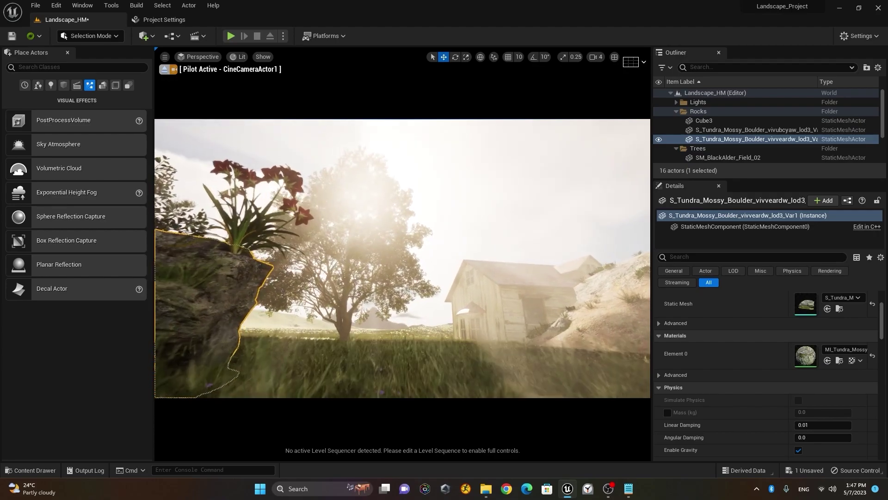
{"action": "key", "text": "s"}
{"action": "right_click_drag", "start_coordinate": [341, 336], "coordinate": [357, 336]}
{"action": "key", "text": "a"}
- Stop piloting, move the sapling in behind the small mossy boulder, and look through CineCameraActor1 again
{"action": "left_click", "coordinate": [214, 242]}
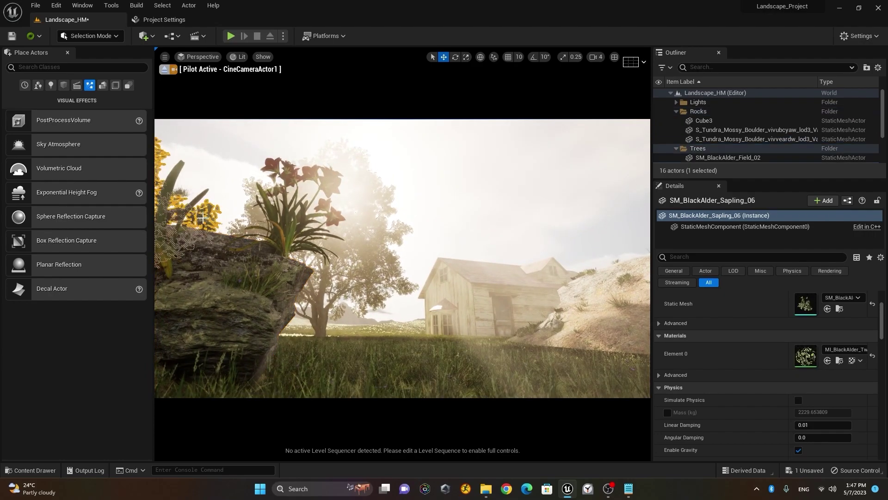
{"action": "key", "text": "s"}
{"action": "right_click_drag", "start_coordinate": [204, 231], "coordinate": [204, 231]}
{"action": "key", "text": "w"}
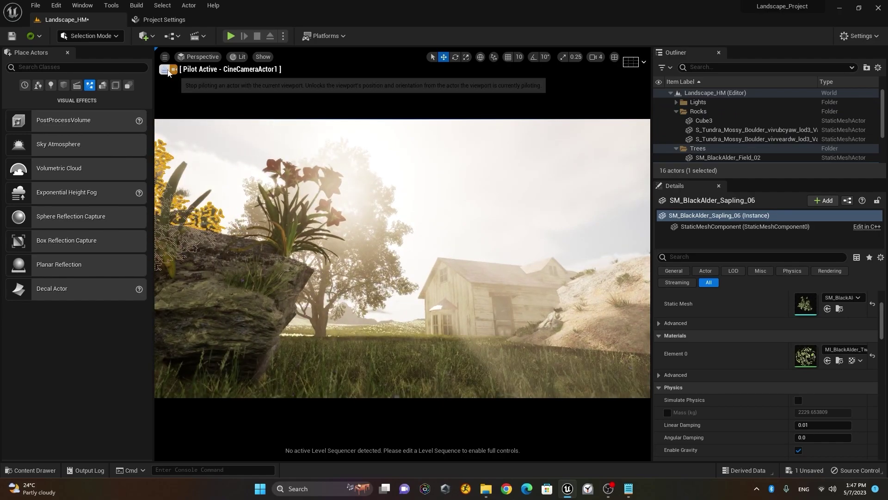
{"action": "left_click", "coordinate": [166, 70]}
{"action": "key", "text": "s"}
{"action": "right_click_drag", "start_coordinate": [243, 335], "coordinate": [243, 334]}
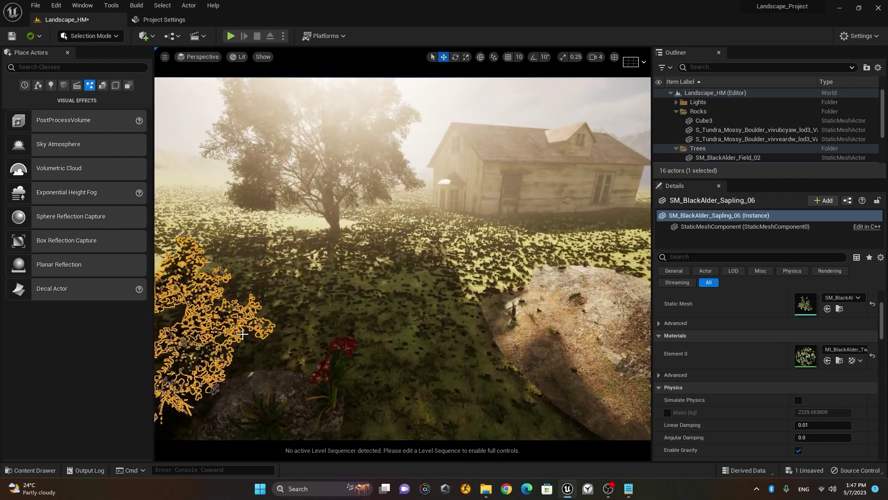
{"action": "scroll", "coordinate": [243, 334], "scroll_direction": "down", "scroll_amount": 2}
{"action": "left_click_drag", "start_coordinate": [166, 397], "coordinate": [268, 363]}
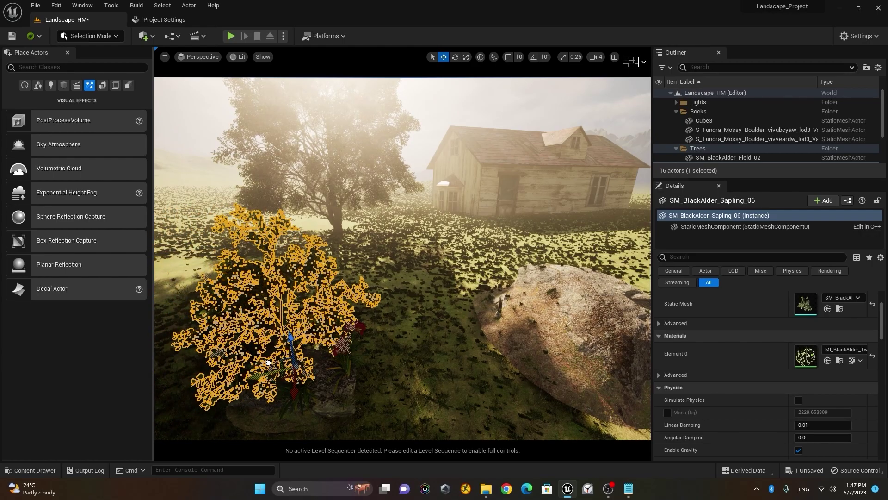
{"action": "left_click", "coordinate": [199, 57]}
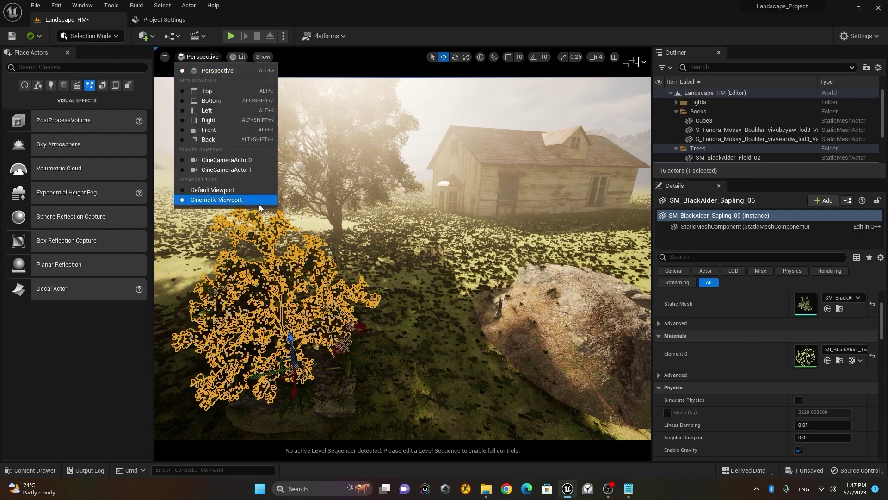
{"action": "left_click", "coordinate": [227, 170]}
- Move the large mossy boulder farther from the foreground toward the edge of the shot, and dismiss the message notification
{"action": "left_click", "coordinate": [521, 343]}
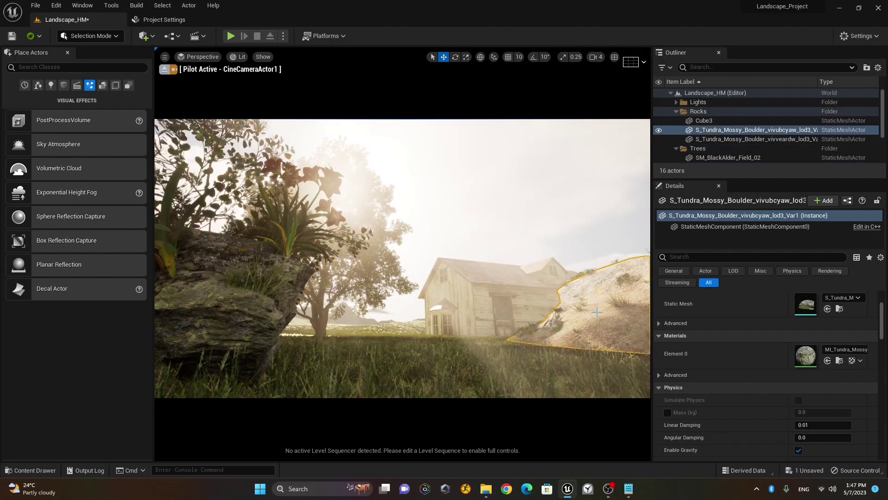
{"action": "left_click", "coordinate": [165, 69]}
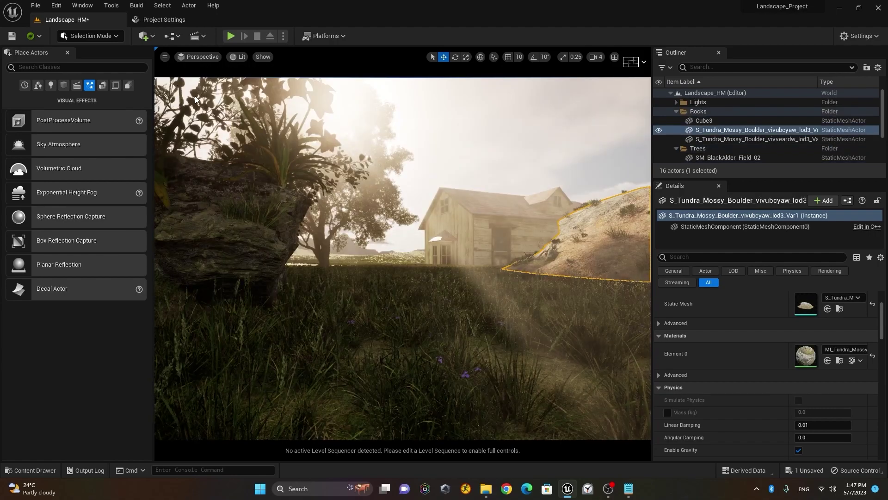
{"action": "key", "text": "f"}
{"action": "left_click_drag", "start_coordinate": [646, 330], "coordinate": [643, 283]}
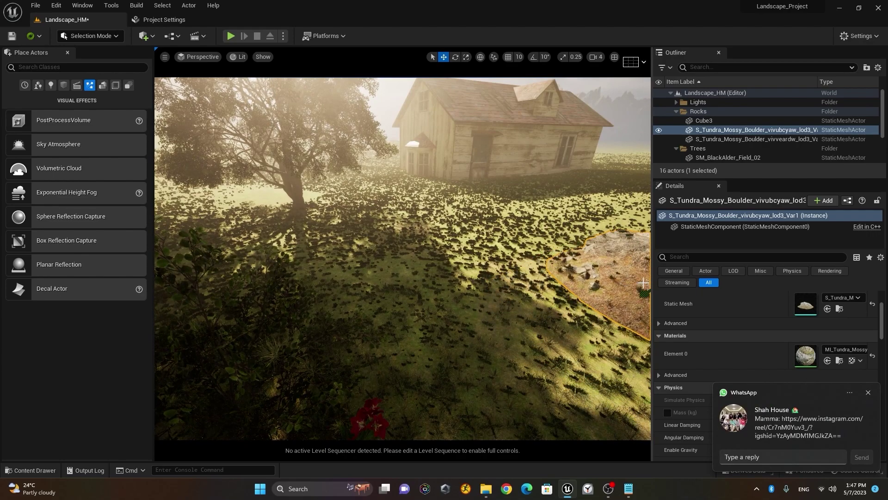
{"action": "left_click", "coordinate": [868, 392]}
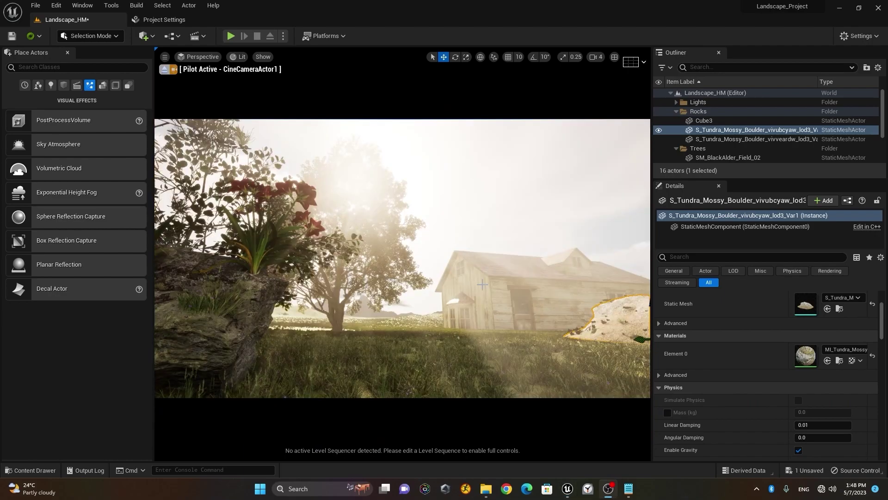
- Reframe CineCameraActor1 from a higher, wider viewpoint and sink the large mossy boulder slightly into the grass
{"action": "mouse_move", "coordinate": [483, 304]}
{"action": "right_mouse_down"}
{"action": "mouse_move", "coordinate": [482, 324]}
{"action": "mouse_move", "coordinate": [468, 293]}
{"action": "right_mouse_up"}
{"action": "key", "text": "e"}
{"action": "key", "text": "s"}
{"action": "key", "text": "s"}
{"action": "key", "text": "w"}
{"action": "key", "text": "s"}
{"action": "key", "text": "d"}
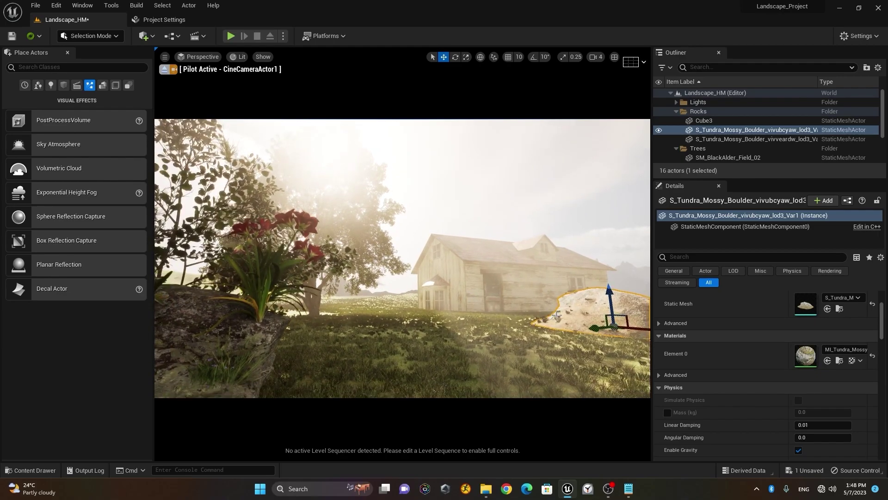
{"action": "left_click_drag", "start_coordinate": [609, 300], "coordinate": [610, 303]}
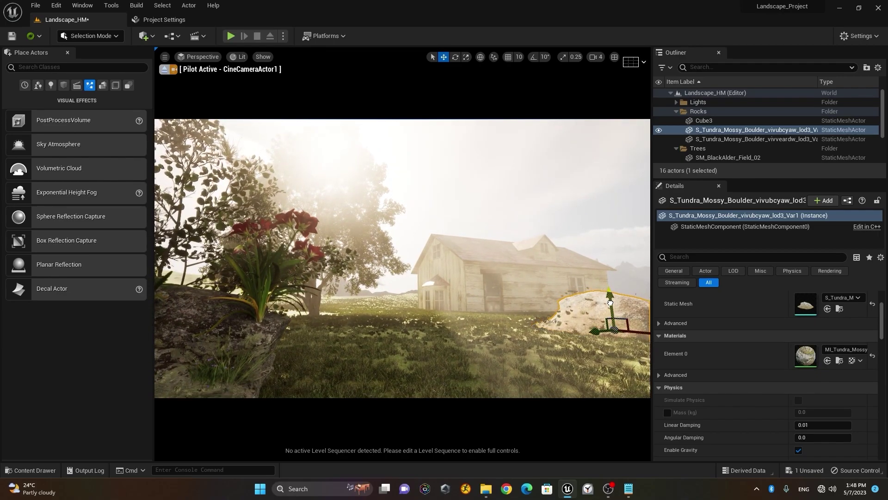
- Set the lens settings of CineCameraActor1 to 30mm Prime f/1.4
{"action": "scroll", "coordinate": [755, 152], "scroll_direction": "down", "scroll_amount": 3}
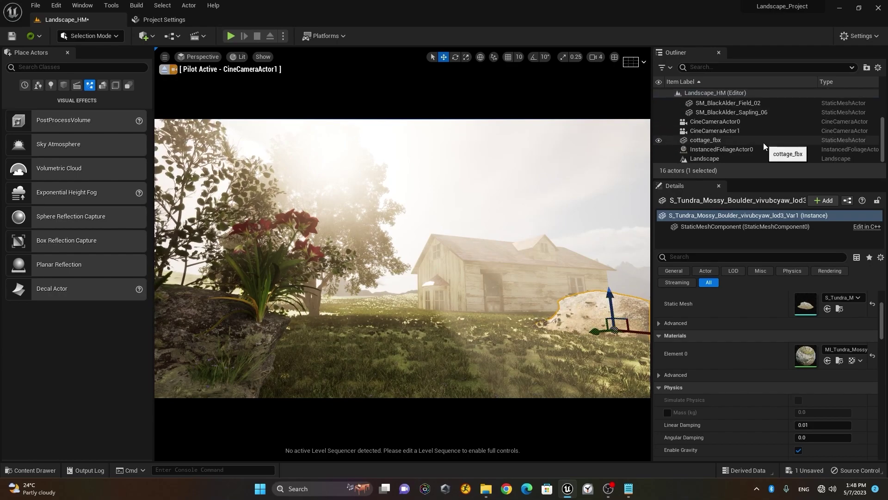
{"action": "left_click", "coordinate": [773, 131]}
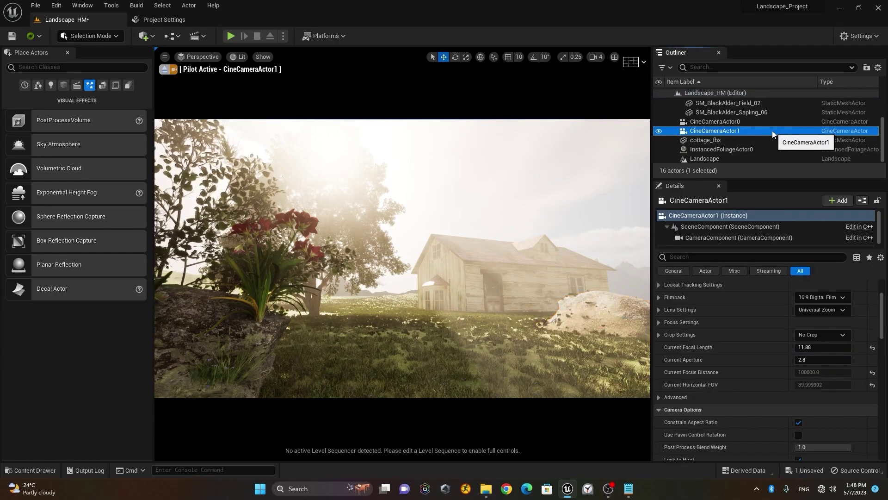
{"action": "left_click", "coordinate": [830, 310]}
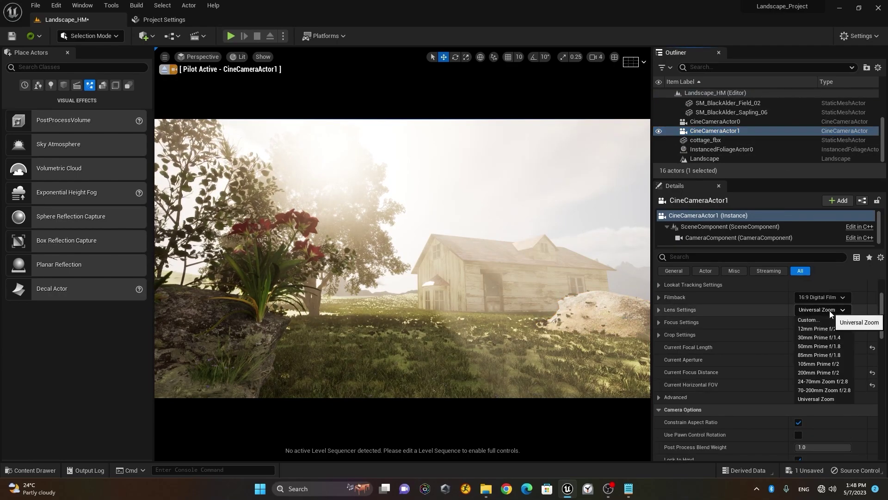
{"action": "left_click", "coordinate": [829, 338]}
- Reposition CineCameraActor1 for the 30mm lens so the tree, cottage and large boulder are framed together
{"action": "key", "text": "q"}
{"action": "right_click_drag", "start_coordinate": [528, 324], "coordinate": [522, 321]}
{"action": "key", "text": "e"}
{"action": "left_click", "coordinate": [532, 320]}
{"action": "key", "text": "e"}
{"action": "key", "text": "d"}
{"action": "key", "text": "s"}
{"action": "right_click_drag", "start_coordinate": [495, 287], "coordinate": [535, 282]}
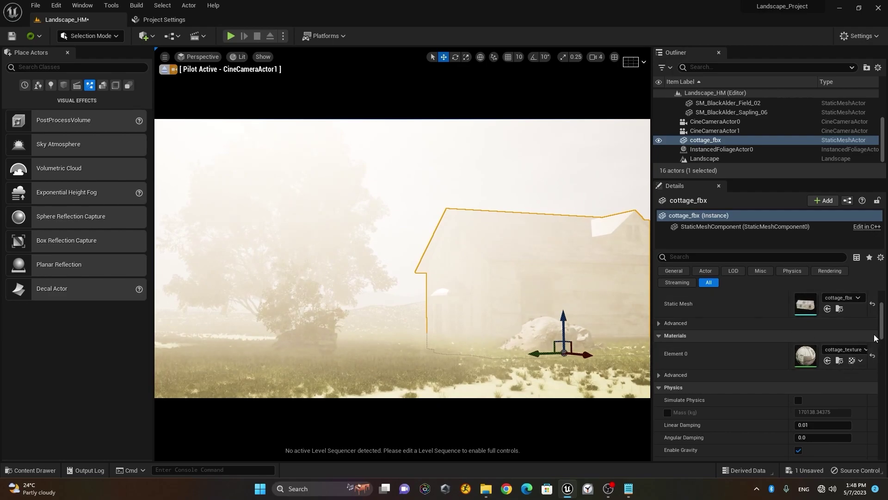
- Set the lens settings of CineCameraActor1 to 12mm Prime f/2.8
{"action": "left_click_drag", "start_coordinate": [883, 332], "coordinate": [882, 300]}
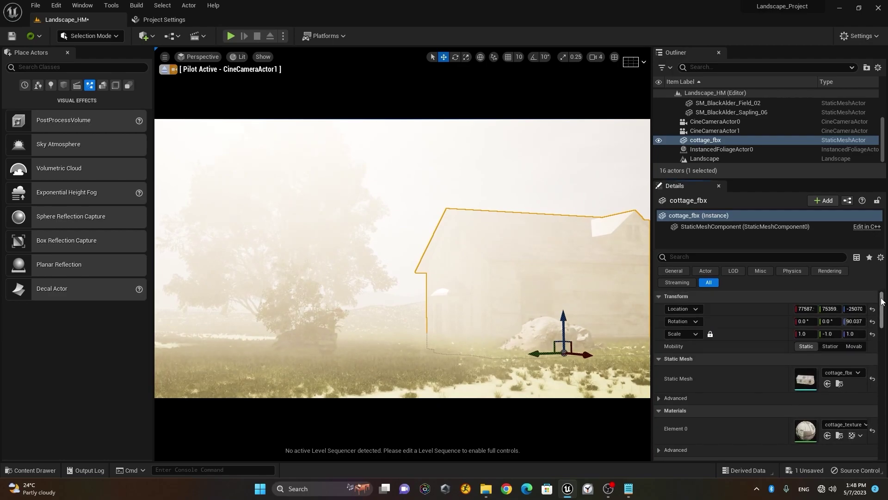
{"action": "left_click", "coordinate": [753, 131]}
{"action": "left_click", "coordinate": [837, 385]}
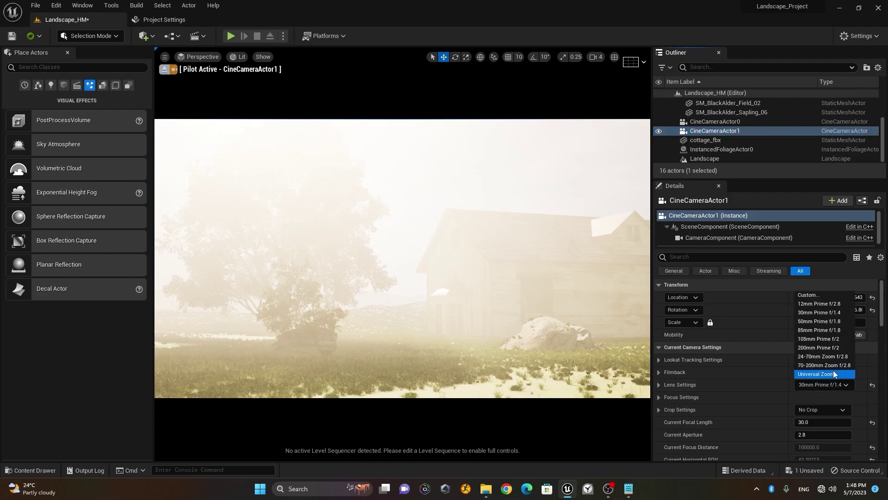
{"action": "left_click", "coordinate": [822, 304]}
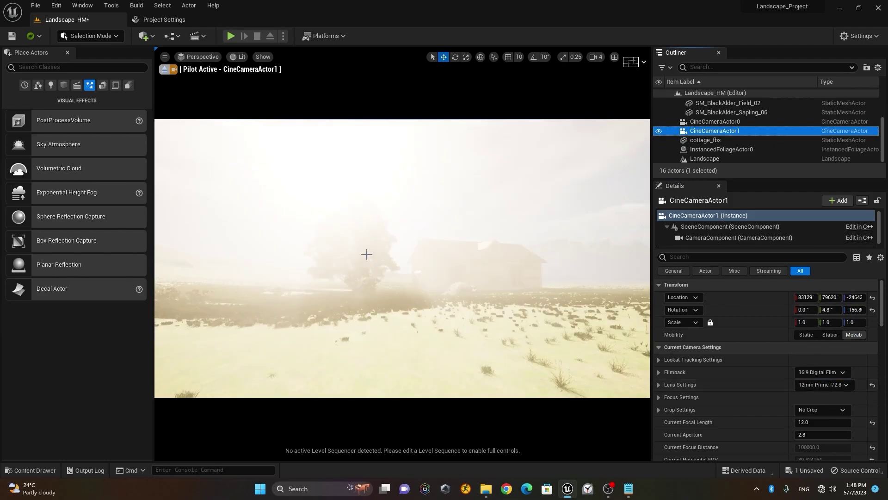
- Move CineCameraActor1 forward and low over the grass, tilting it up to frame the red flowers, sunlit tree and cottage
{"action": "right_click_drag", "start_coordinate": [403, 258], "coordinate": [403, 213]}
{"action": "key", "text": "q"}
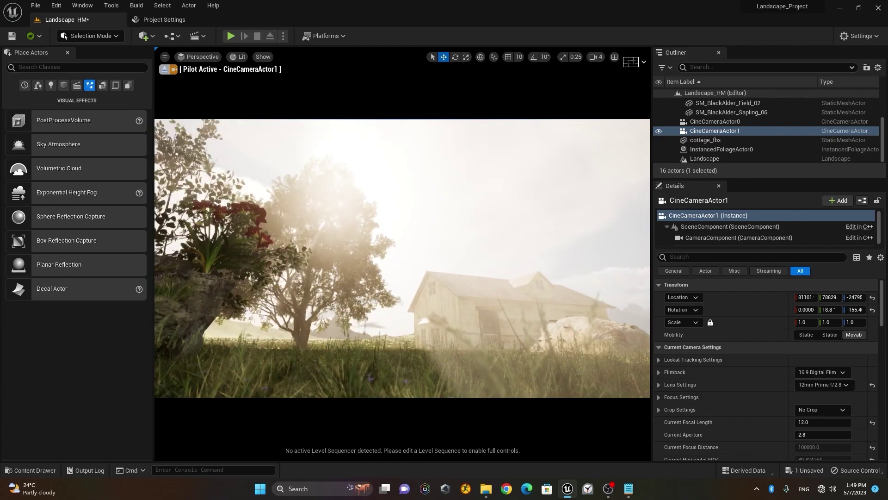
{"action": "key", "text": "w"}
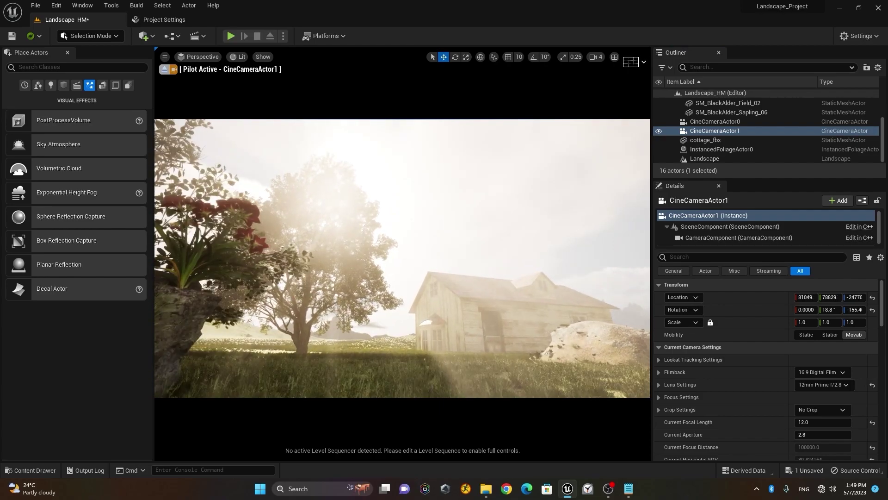
{"action": "key", "text": "w"}
{"action": "right_click_drag", "start_coordinate": [404, 213], "coordinate": [394, 214]}
{"action": "key", "text": "d"}
{"action": "key", "text": "w"}
{"action": "key", "text": "a"}
{"action": "right_click_drag", "start_coordinate": [308, 302], "coordinate": [307, 303]}
{"action": "key", "text": "q"}
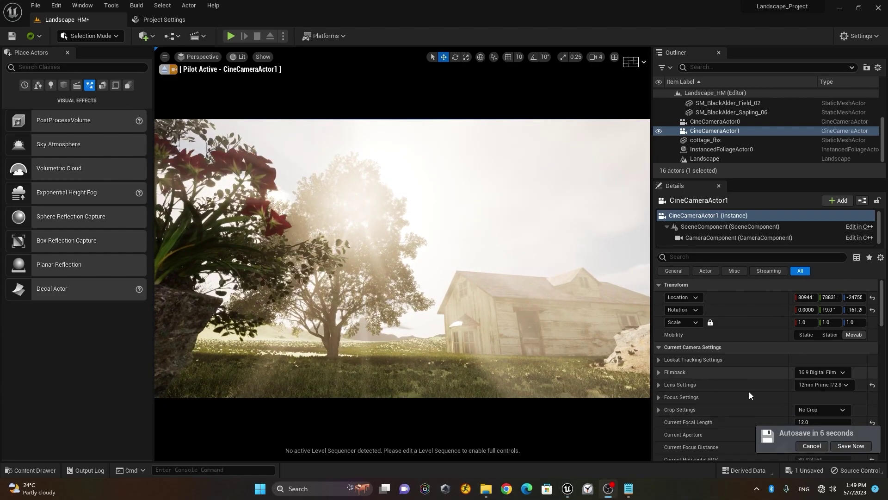
- Run the pending autosave immediately and pull CineCameraActor1 back slightly so the flowers edge the shot and the boulder fits beside the cottage
{"action": "left_click", "coordinate": [854, 445]}
{"action": "right_click_drag", "start_coordinate": [410, 248], "coordinate": [422, 245]}
{"action": "key", "text": "s"}
{"action": "key", "text": "d"}
{"action": "key", "text": "d"}
{"action": "key", "text": "s"}
{"action": "key", "text": "e"}
{"action": "key", "text": "a"}
{"action": "key", "text": "q"}
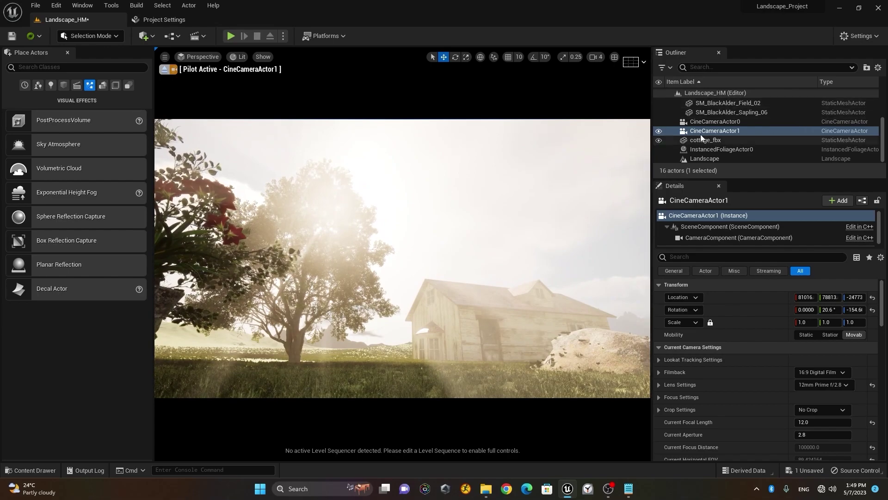
- Collapse the Trees folder, expand Lights, and select SkyAtmosphere1, hiding and showing it once to compare its effect on the scene
{"action": "left_click", "coordinate": [738, 134]}
{"action": "scroll", "coordinate": [678, 111], "scroll_direction": "up", "scroll_amount": 3}
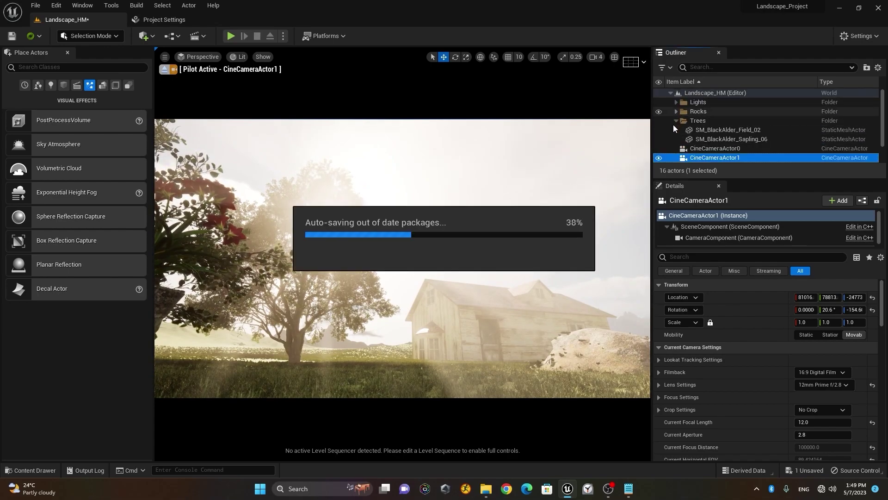
{"action": "left_click", "coordinate": [674, 121]}
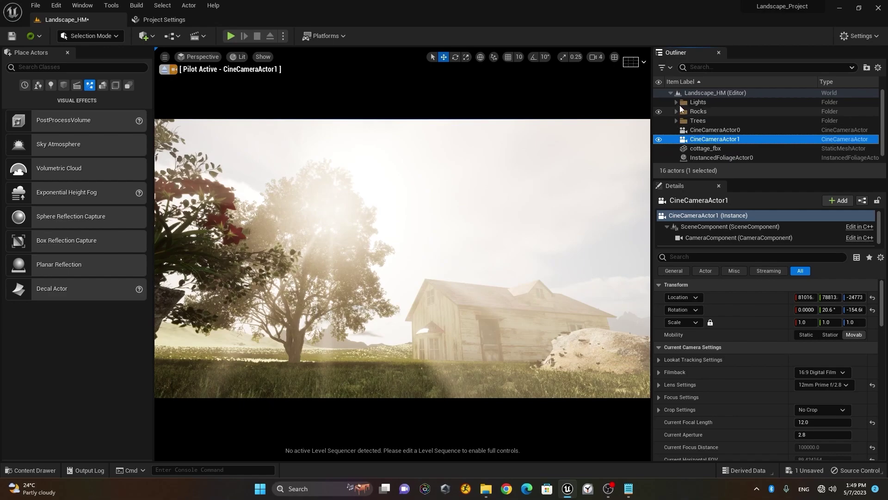
{"action": "left_click", "coordinate": [678, 103]}
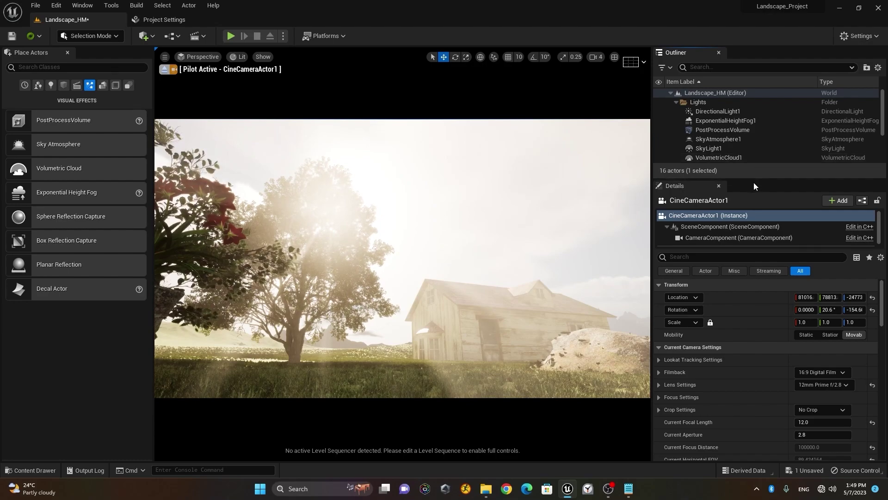
{"action": "left_click_drag", "start_coordinate": [754, 180], "coordinate": [755, 211]}
{"action": "left_click", "coordinate": [739, 135]}
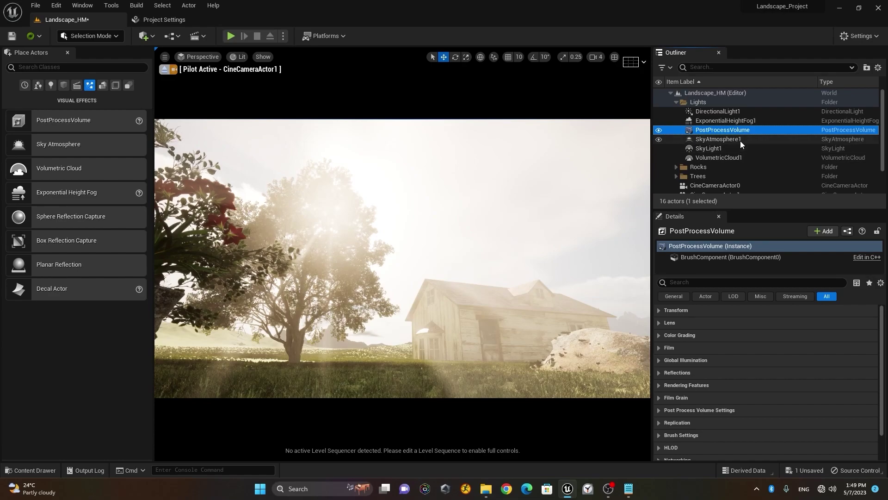
{"action": "left_click", "coordinate": [741, 140]}
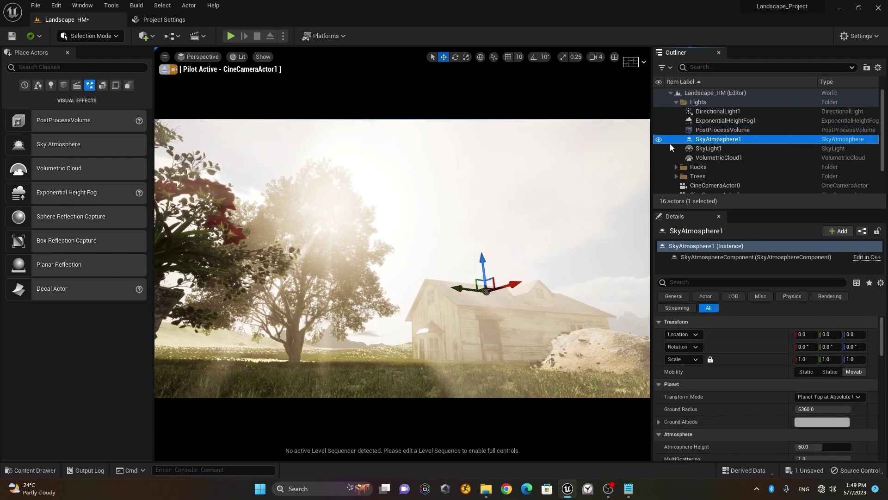
{"action": "left_click", "coordinate": [659, 139]}
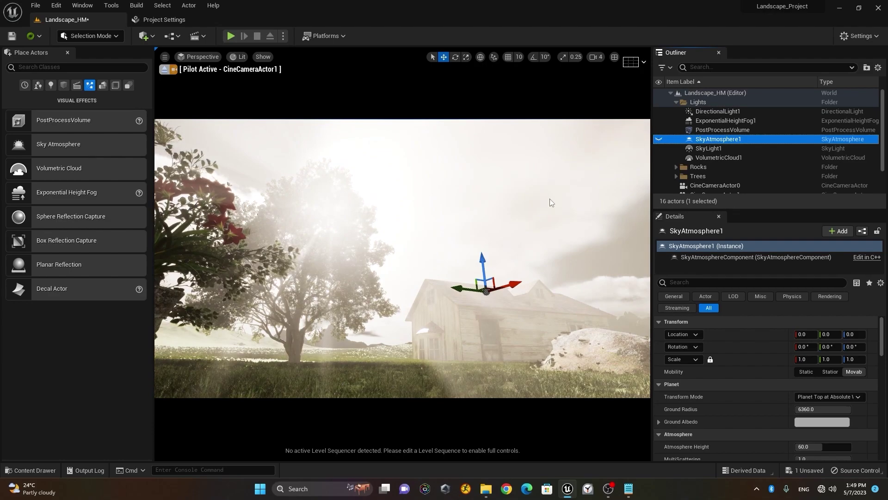
{"action": "left_click", "coordinate": [659, 139]}
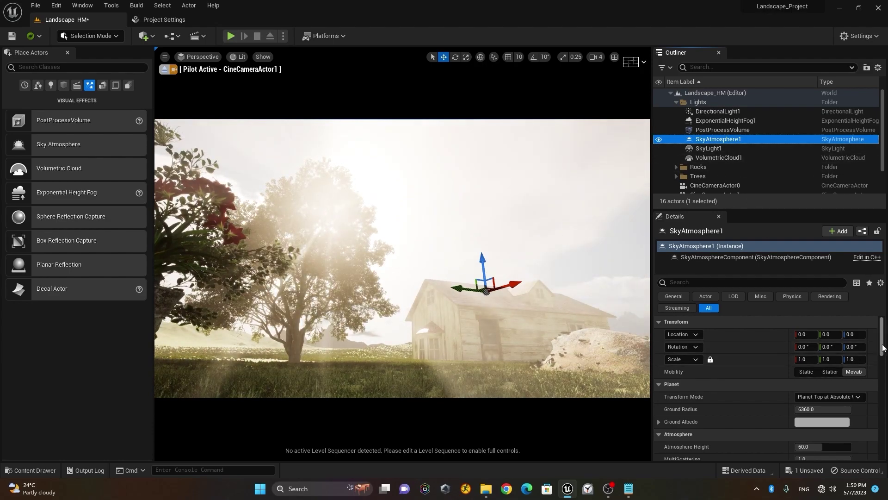
- Try Planet Center at Component Transform as SkyAtmosphere1's Transform Mode, and settle on Planet Top at Component Transform
{"action": "left_click_drag", "start_coordinate": [882, 345], "coordinate": [882, 355]}
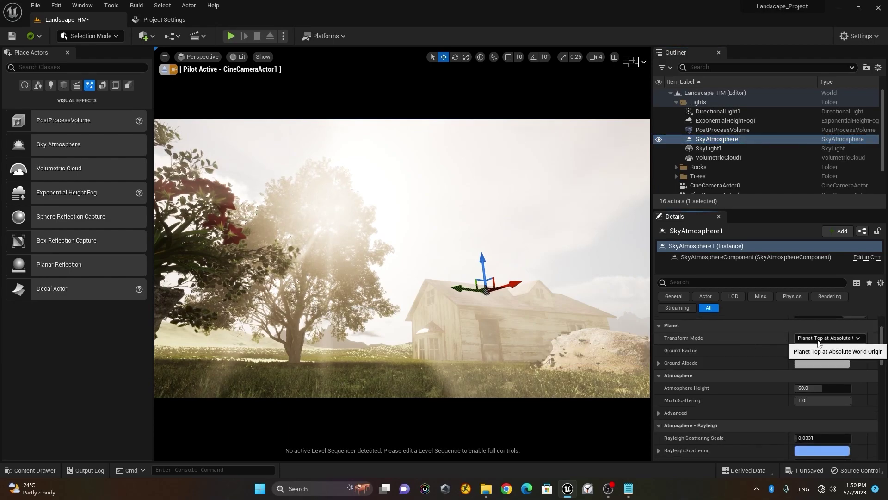
{"action": "left_click", "coordinate": [839, 342]}
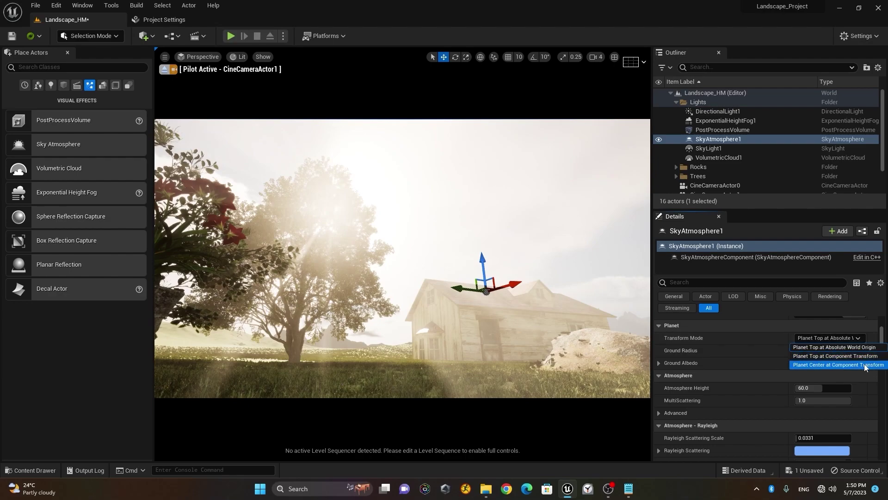
{"action": "left_click", "coordinate": [864, 363]}
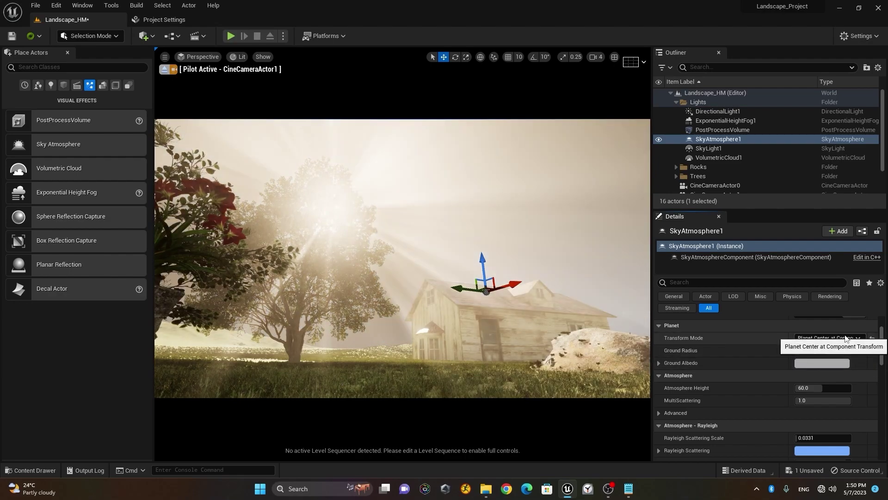
{"action": "left_click", "coordinate": [845, 338]}
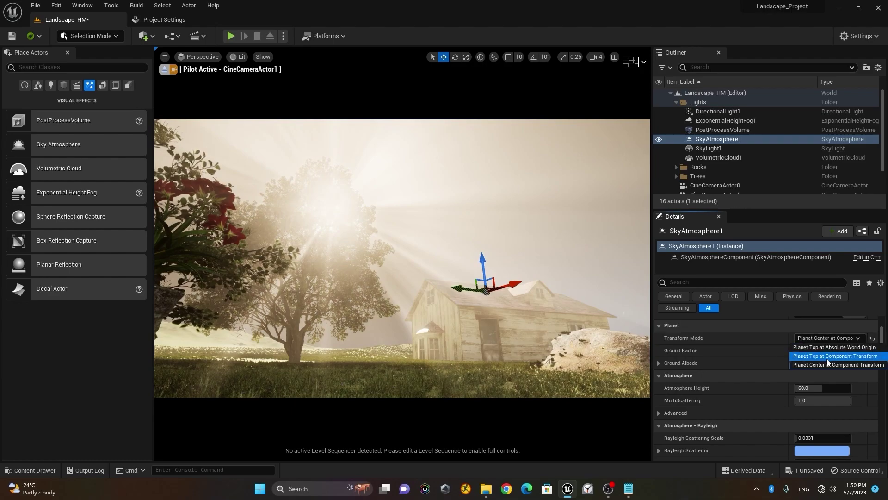
{"action": "left_click", "coordinate": [842, 358]}
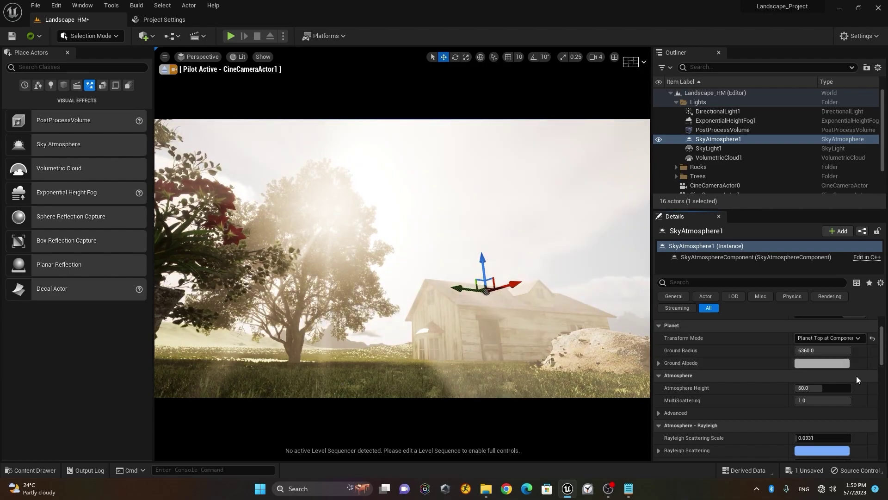
- Try raising the Atmosphere Height of SkyAtmosphere1 to about 114.6 and undo the change
{"action": "left_click_drag", "start_coordinate": [884, 358], "coordinate": [884, 365]}
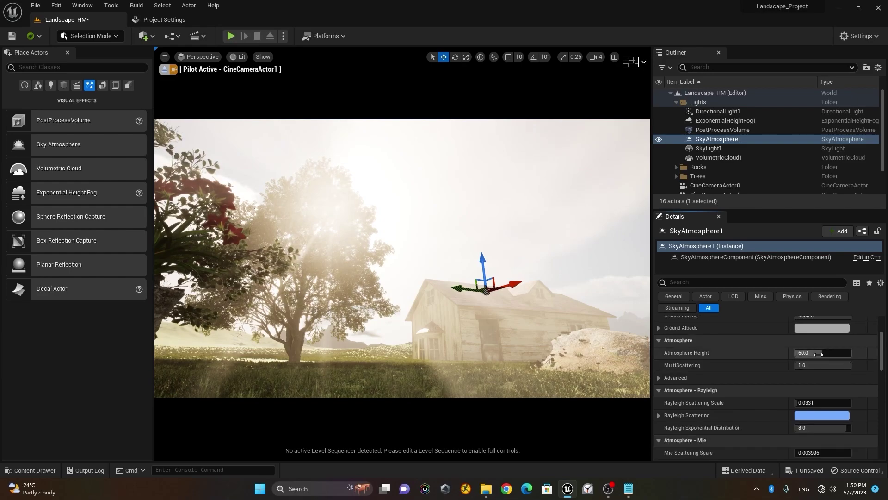
{"action": "left_click_drag", "start_coordinate": [819, 354], "coordinate": [839, 352]}
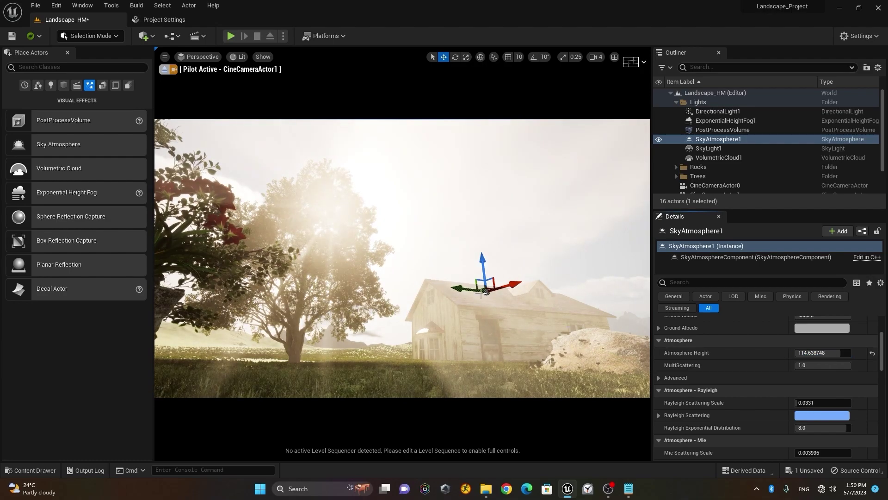
{"action": "key", "text": "ctrl+z"}
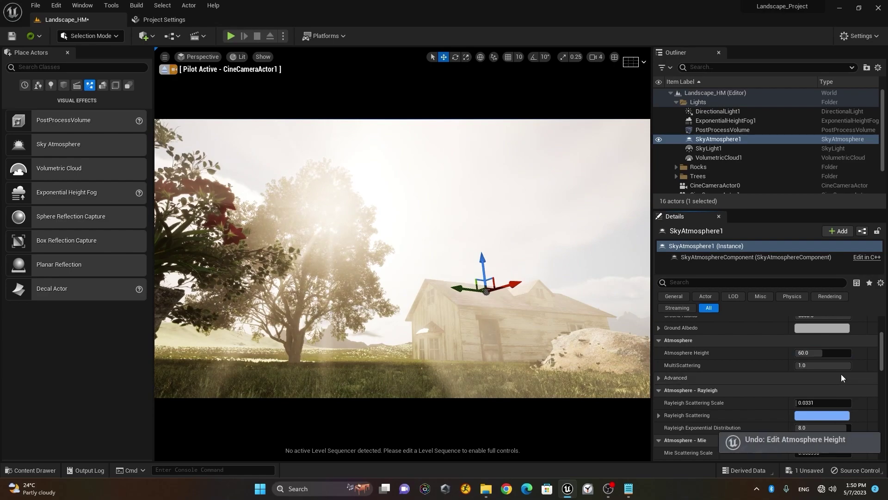
- Set SkyAtmosphere1's MultiScattering to 0.992 and its Rayleigh Scattering Scale to about 0.123 for a warmer, golden light
{"action": "left_click_drag", "start_coordinate": [841, 366], "coordinate": [845, 365]}
{"action": "scroll", "coordinate": [736, 358], "scroll_direction": "down", "scroll_amount": 1}
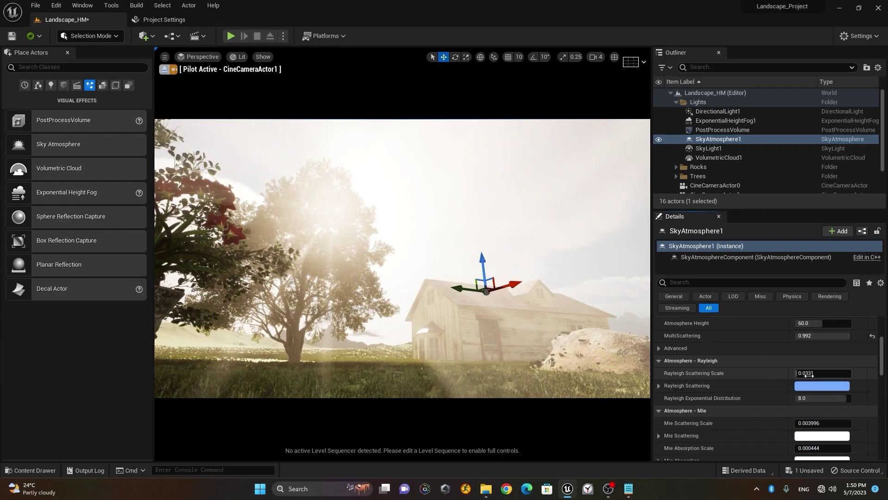
{"action": "mouse_move", "coordinate": [824, 373]}
{"action": "left_mouse_down"}
{"action": "mouse_move", "coordinate": [870, 373]}
{"action": "mouse_move", "coordinate": [808, 373]}
{"action": "left_mouse_up"}
{"action": "left_click", "coordinate": [823, 373]}
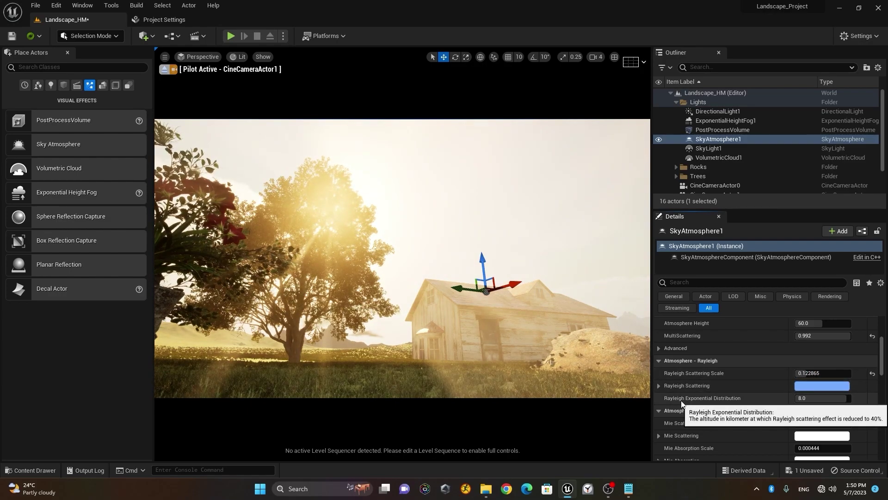
- Try a Rayleigh Exponential Distribution of about 4.68 and a Mie Scattering Scale of about 0.18, resetting each to its default
{"action": "mouse_move", "coordinate": [848, 398]}
{"action": "left_mouse_down"}
{"action": "mouse_move", "coordinate": [800, 398]}
{"action": "mouse_move", "coordinate": [851, 398]}
{"action": "mouse_move", "coordinate": [835, 397]}
{"action": "left_mouse_up"}
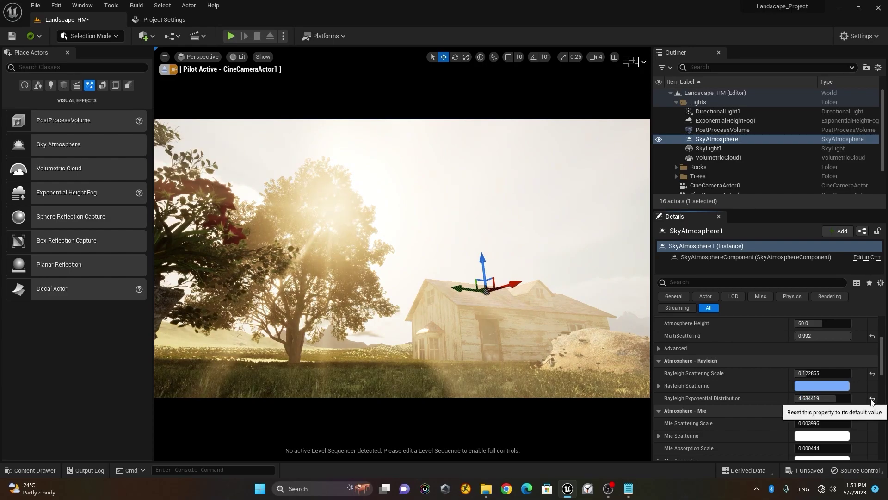
{"action": "left_click", "coordinate": [873, 399]}
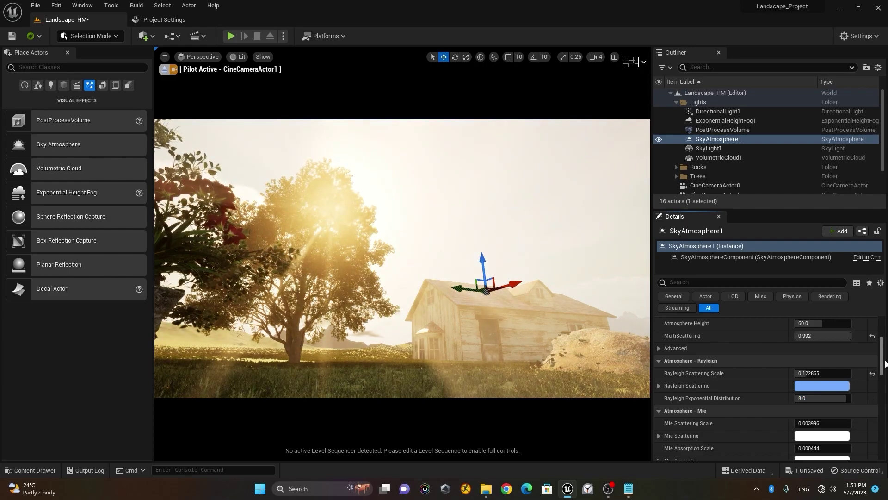
{"action": "scroll", "coordinate": [885, 369], "scroll_direction": "down", "scroll_amount": 3}
{"action": "scroll", "coordinate": [885, 368], "scroll_direction": "up", "scroll_amount": 1}
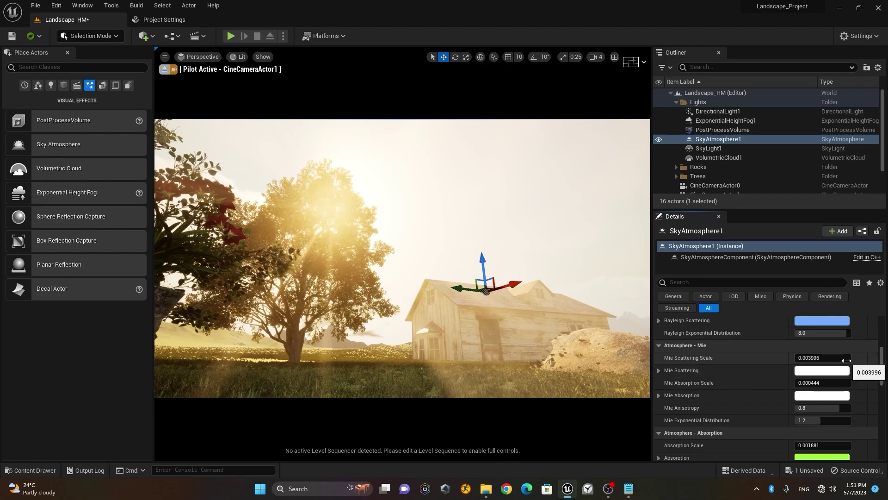
{"action": "scroll", "coordinate": [846, 360], "scroll_direction": "up", "scroll_amount": 1}
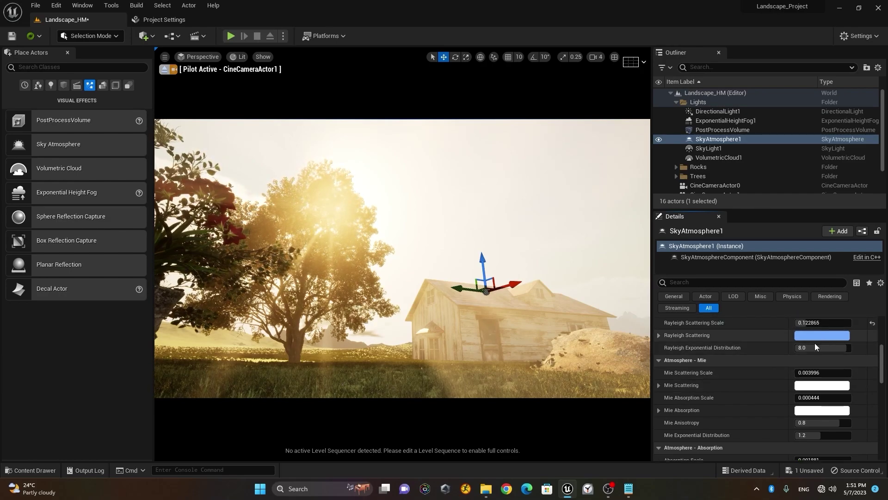
{"action": "scroll", "coordinate": [819, 342], "scroll_direction": "down", "scroll_amount": 1}
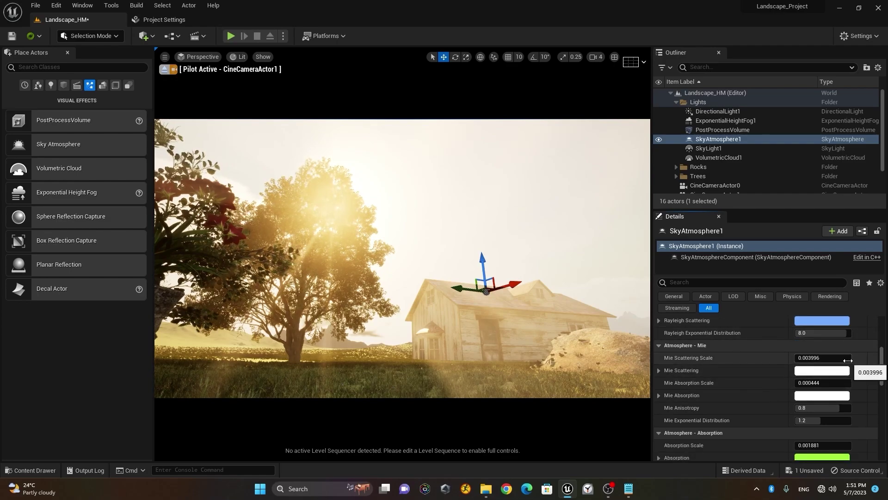
{"action": "left_click_drag", "start_coordinate": [823, 357], "coordinate": [805, 357]}
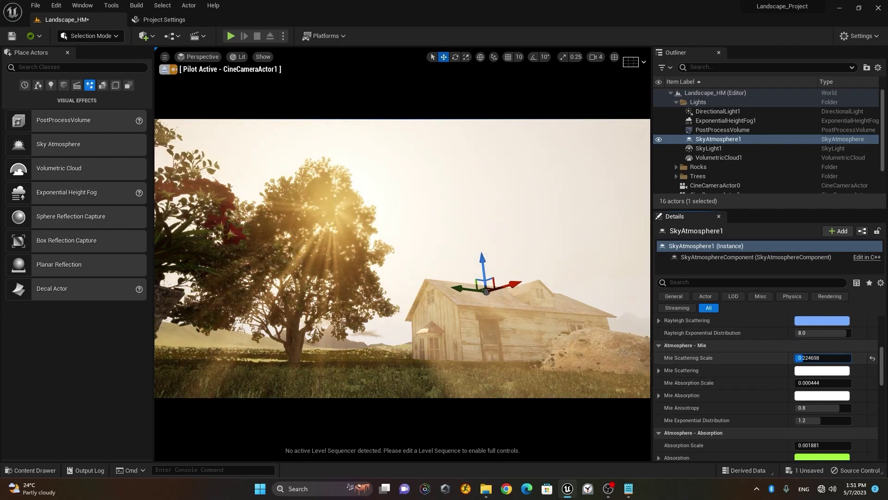
{"action": "left_click_drag", "start_coordinate": [851, 358], "coordinate": [808, 358]}
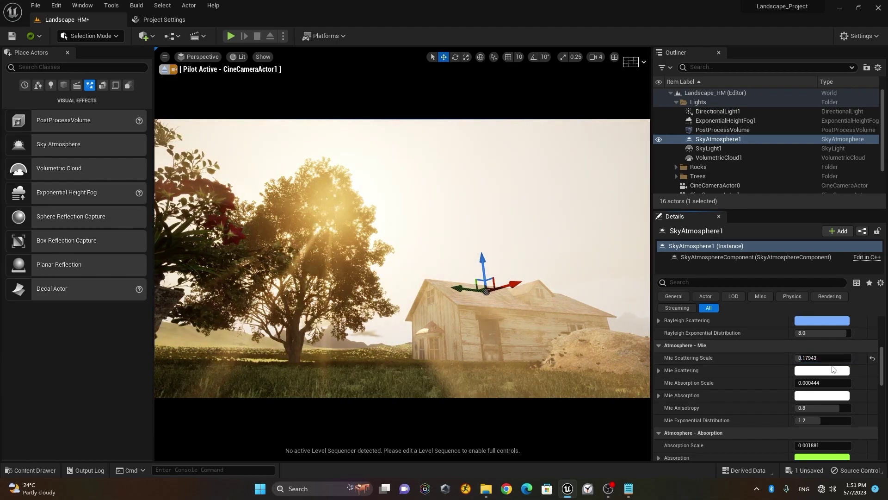
{"action": "left_click", "coordinate": [872, 358]}
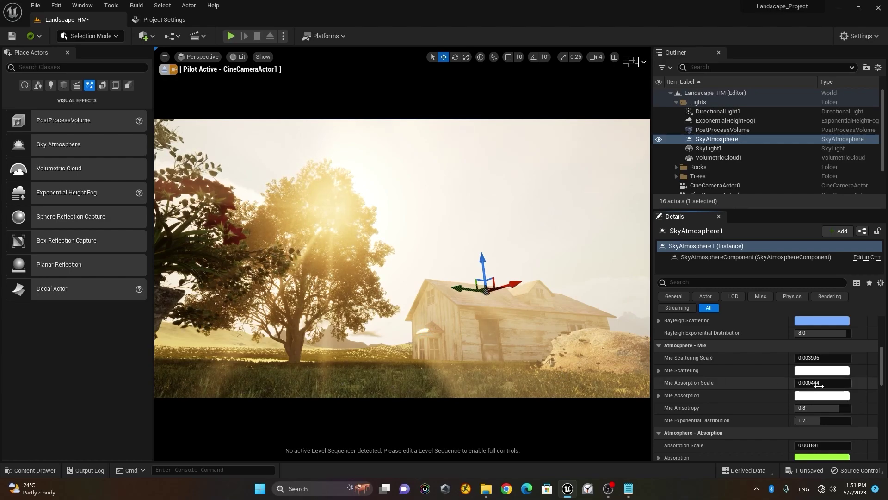
- Try a Mie Absorption Scale of 0.0 on SkyAtmosphere1 and undo the change
{"action": "mouse_move", "coordinate": [816, 386]}
{"action": "left_mouse_down"}
{"action": "mouse_move", "coordinate": [856, 386]}
{"action": "mouse_move", "coordinate": [826, 386]}
{"action": "left_mouse_up"}
{"action": "type", "text": "0.0"}
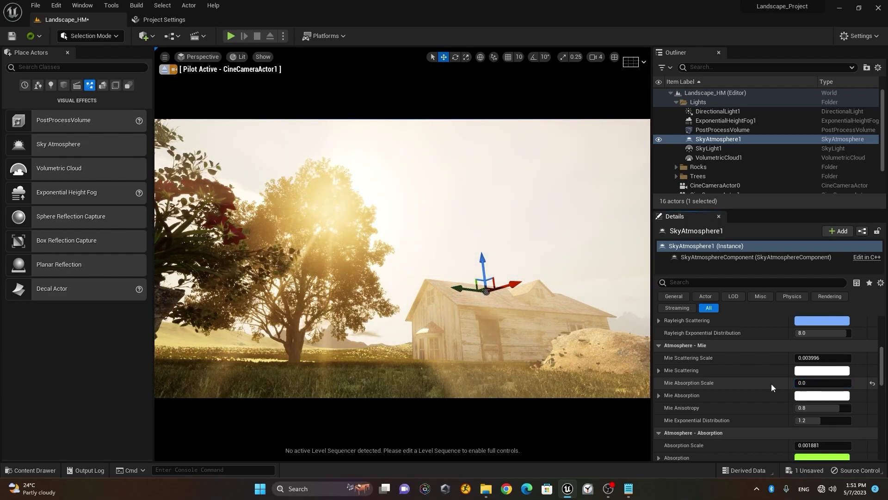
{"action": "key", "text": "ctrl+z"}
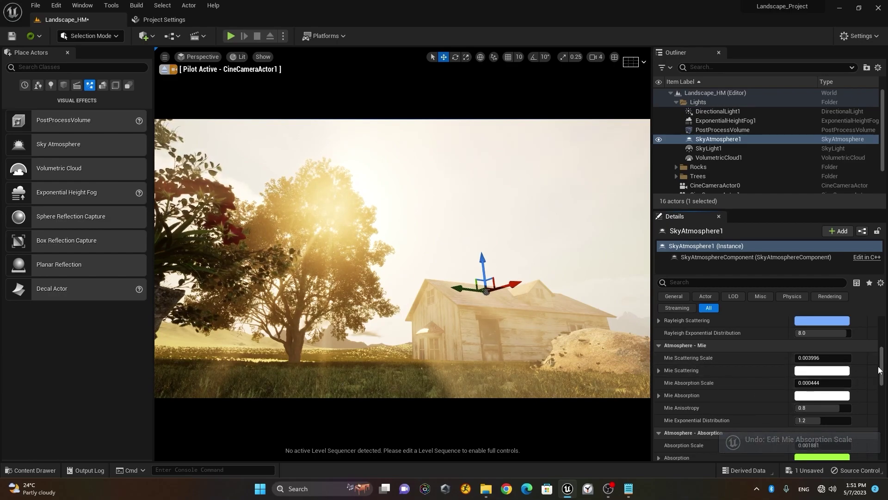
{"action": "left_click_drag", "start_coordinate": [883, 366], "coordinate": [882, 382]}
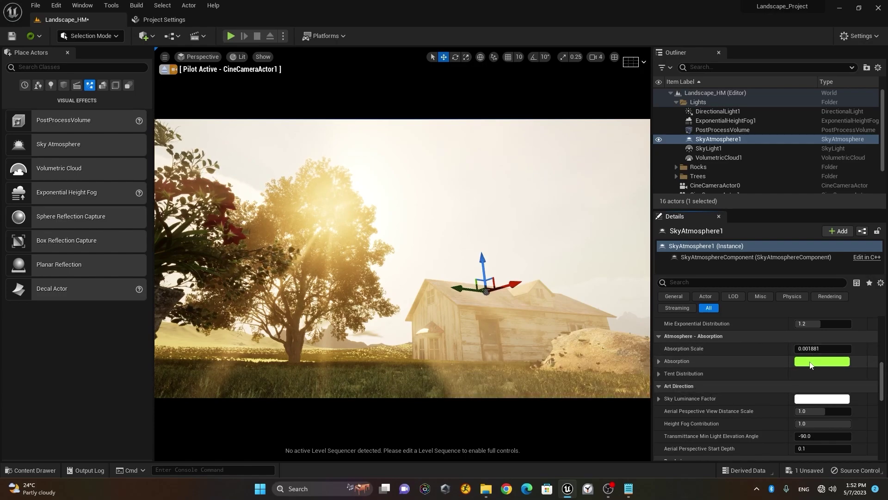
- Try an Absorption Scale of about 0.048 on SkyAtmosphere1 and reset it to its default
{"action": "mouse_move", "coordinate": [810, 348]}
{"action": "left_mouse_down"}
{"action": "mouse_move", "coordinate": [851, 349]}
{"action": "mouse_move", "coordinate": [800, 348]}
{"action": "mouse_move", "coordinate": [842, 348]}
{"action": "mouse_move", "coordinate": [805, 348]}
{"action": "mouse_move", "coordinate": [825, 348]}
{"action": "left_mouse_up"}
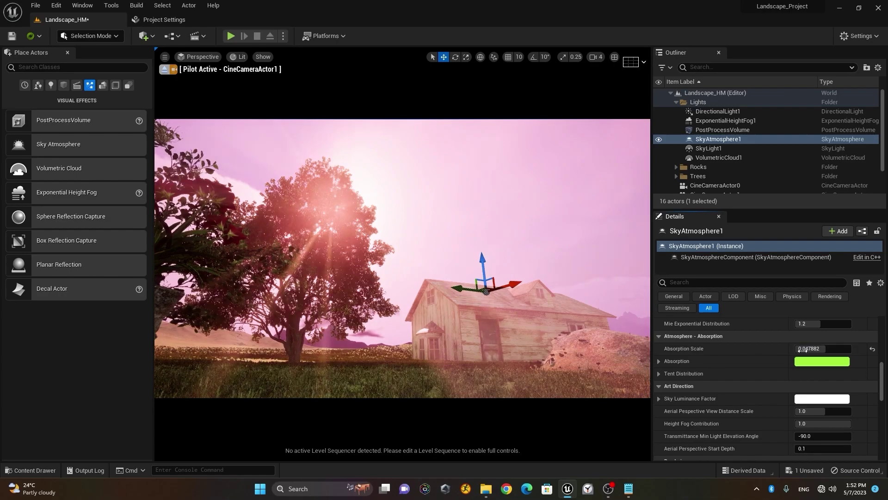
{"action": "left_click", "coordinate": [872, 349]}
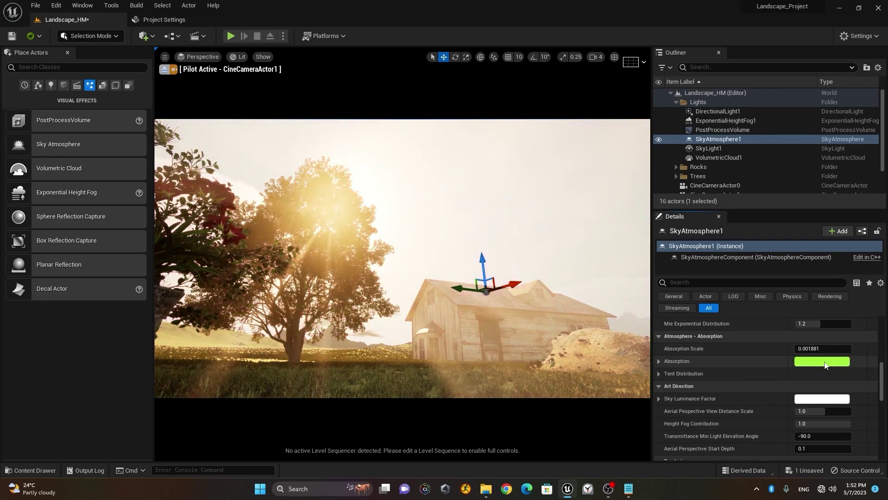
{"action": "left_click_drag", "start_coordinate": [883, 385], "coordinate": [879, 333]}
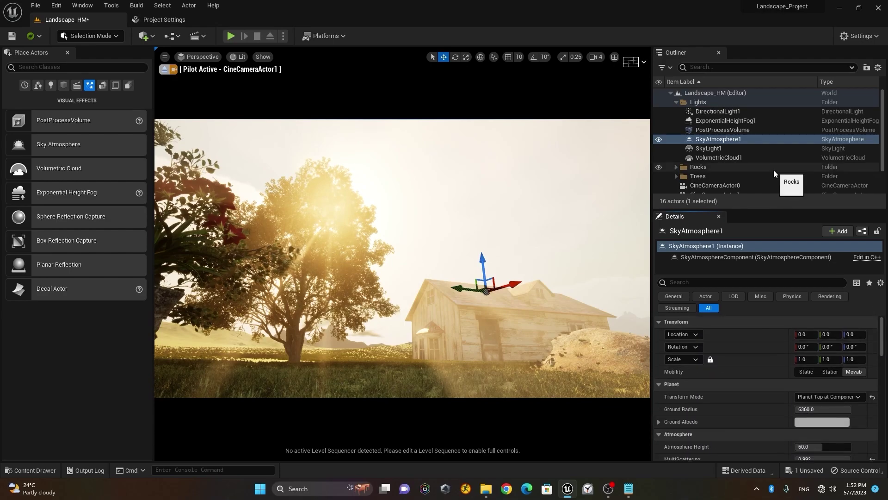
- Enable Real Time Capture on SkyLight1
{"action": "left_click", "coordinate": [748, 148]}
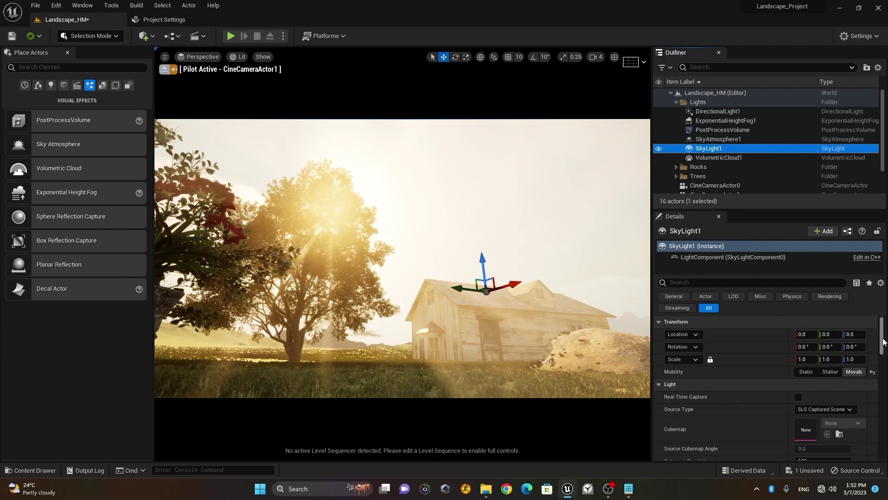
{"action": "scroll", "coordinate": [882, 342], "scroll_direction": "down", "scroll_amount": 2}
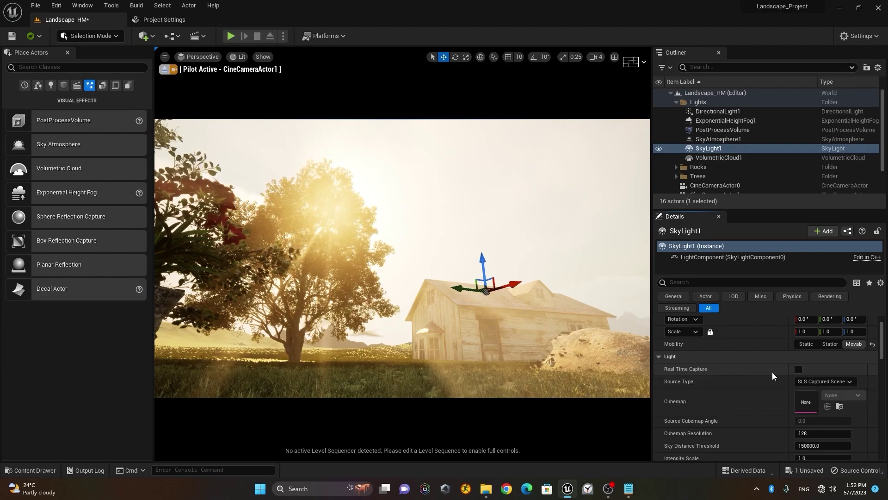
{"action": "mouse_move", "coordinate": [683, 373]}
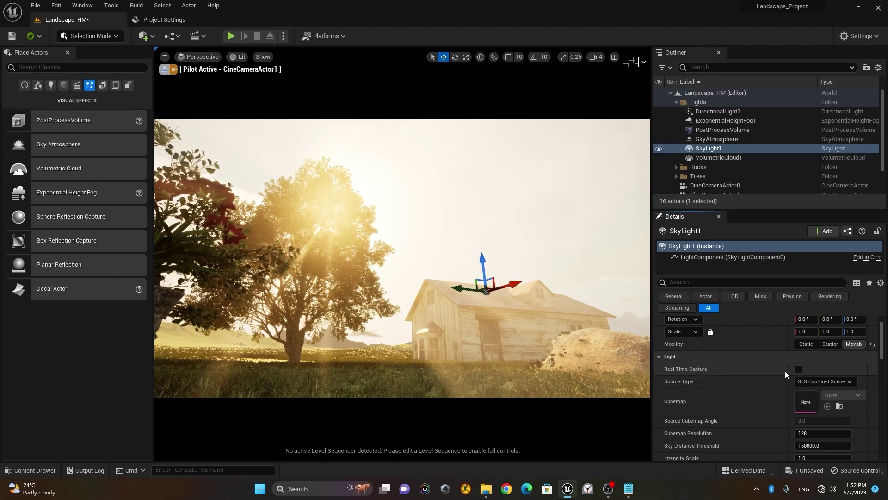
{"action": "left_click", "coordinate": [799, 370]}
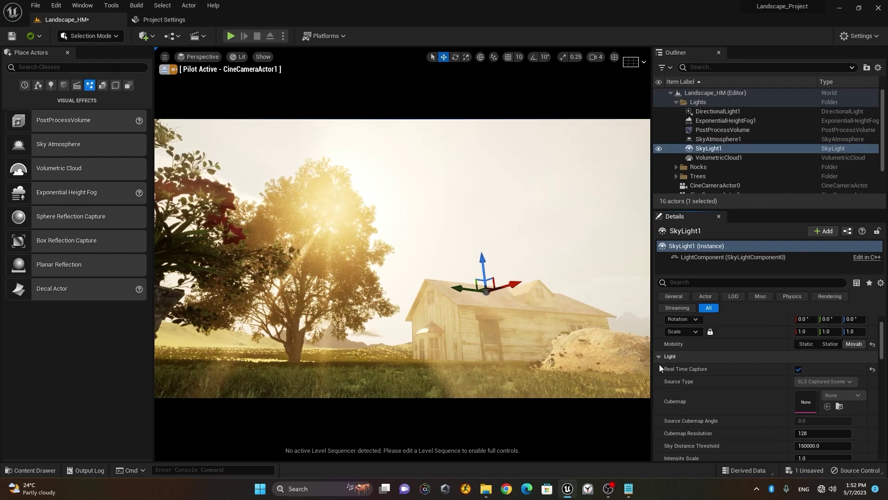
{"action": "scroll", "coordinate": [751, 383], "scroll_direction": "down", "scroll_amount": 3}
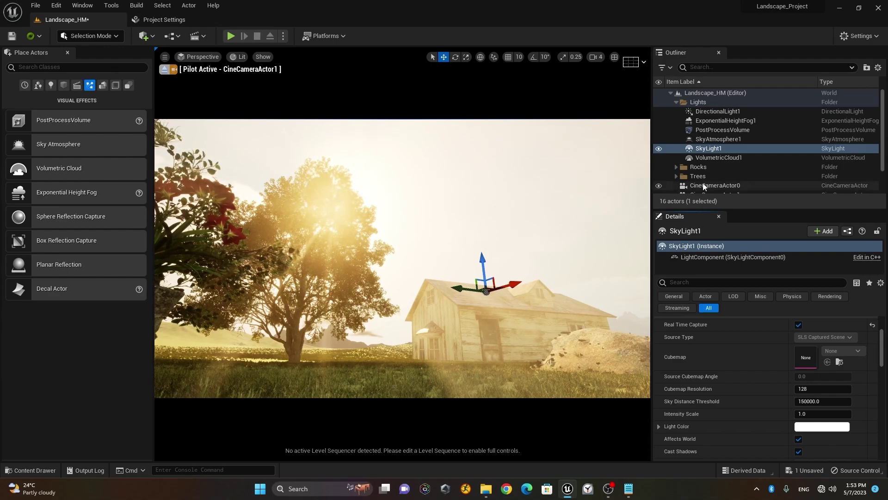
- Hide and reshow SkyLight1 to compare the lighting, and try an Intensity Scale of 0.0 before resetting it to its default
{"action": "left_click", "coordinate": [658, 149]}
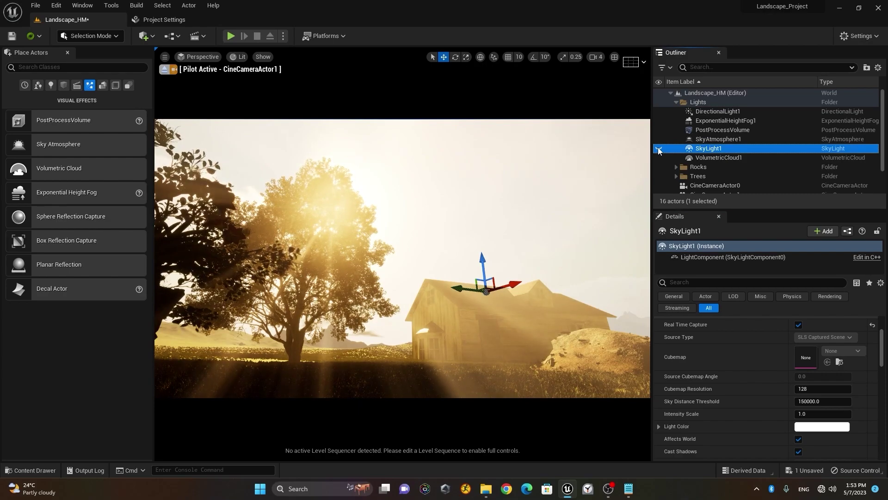
{"action": "left_click", "coordinate": [659, 148]}
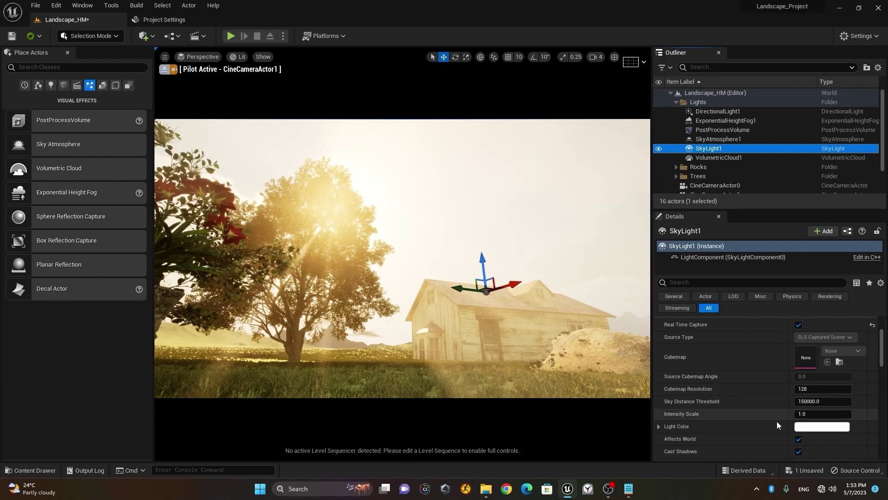
{"action": "mouse_move", "coordinate": [800, 413]}
{"action": "left_mouse_down"}
{"action": "mouse_move", "coordinate": [815, 413]}
{"action": "mouse_move", "coordinate": [796, 413]}
{"action": "left_mouse_up"}
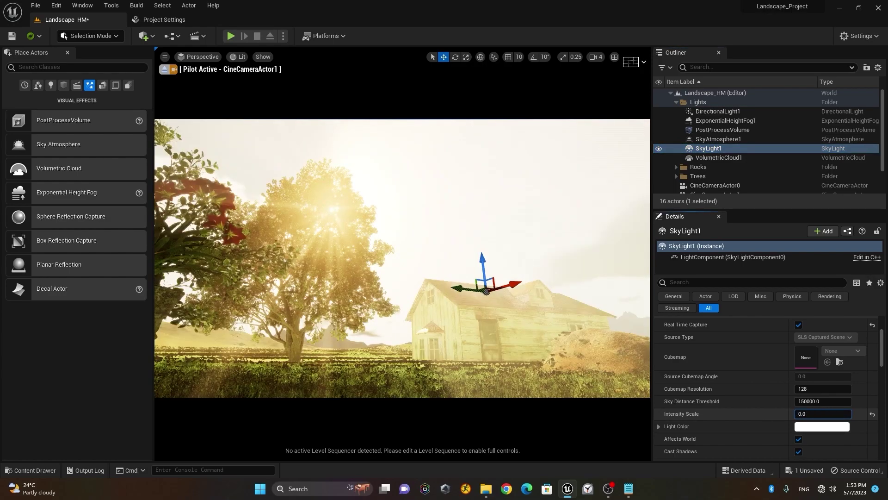
{"action": "left_click", "coordinate": [872, 415]}
{"action": "scroll", "coordinate": [724, 391], "scroll_direction": "down", "scroll_amount": 2}
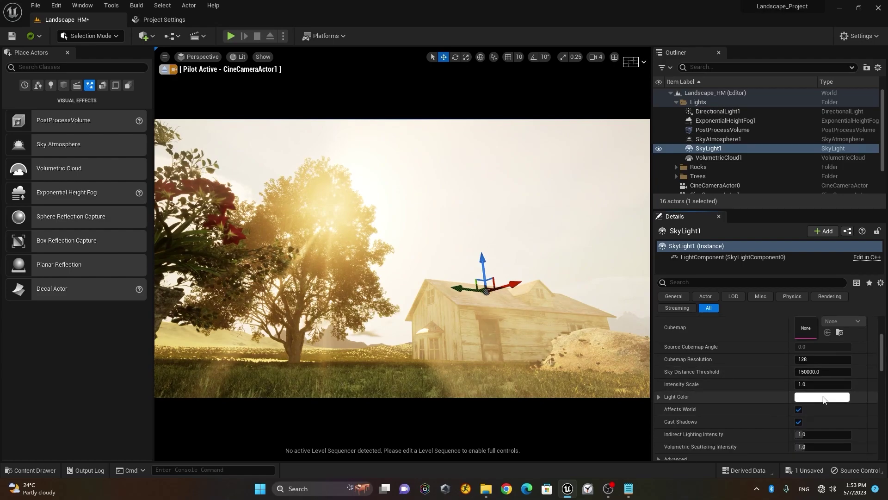
{"action": "scroll", "coordinate": [782, 396], "scroll_direction": "down", "scroll_amount": 10}
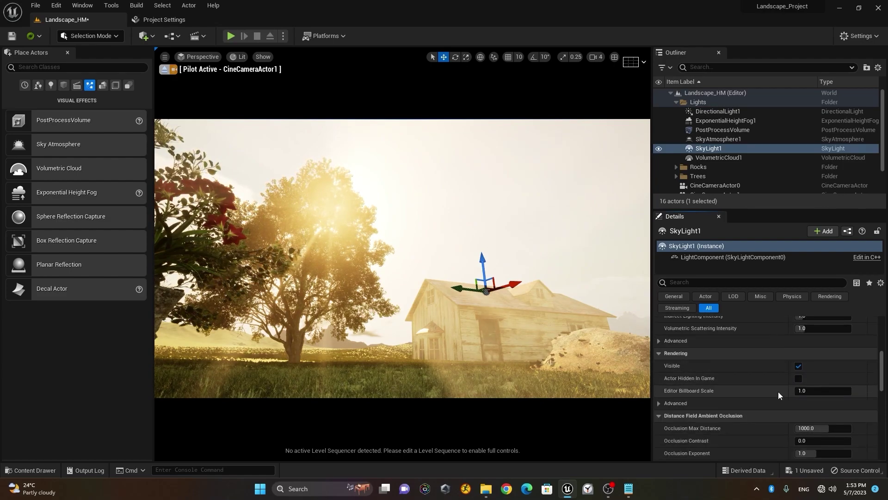
{"action": "scroll", "coordinate": [781, 397], "scroll_direction": "down", "scroll_amount": 5}
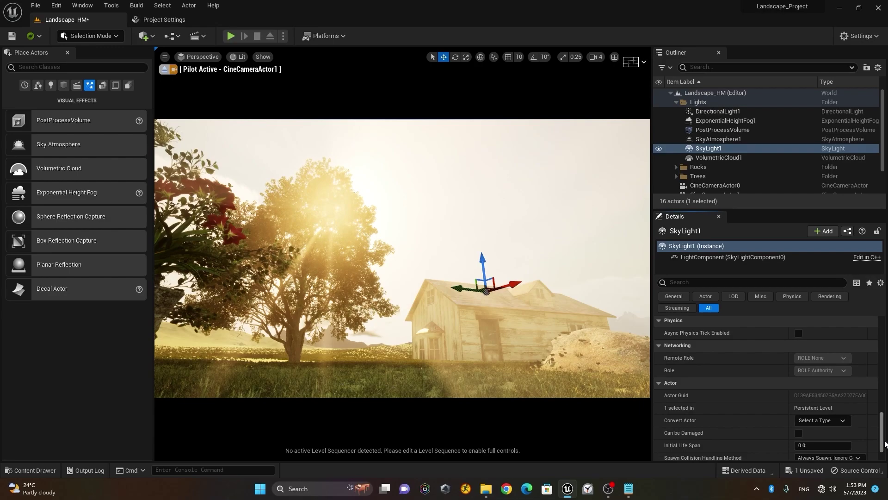
{"action": "left_click_drag", "start_coordinate": [884, 445], "coordinate": [884, 351]}
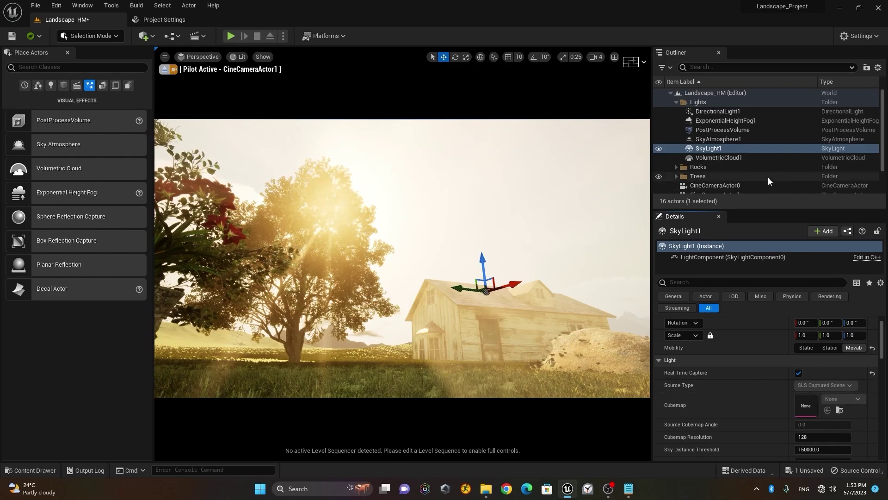
- Select VolumetricCloud1 and hide ExponentialHeightFog1 and SkyAtmosphere1 so the clouds can be judged on their own
{"action": "left_click", "coordinate": [755, 157]}
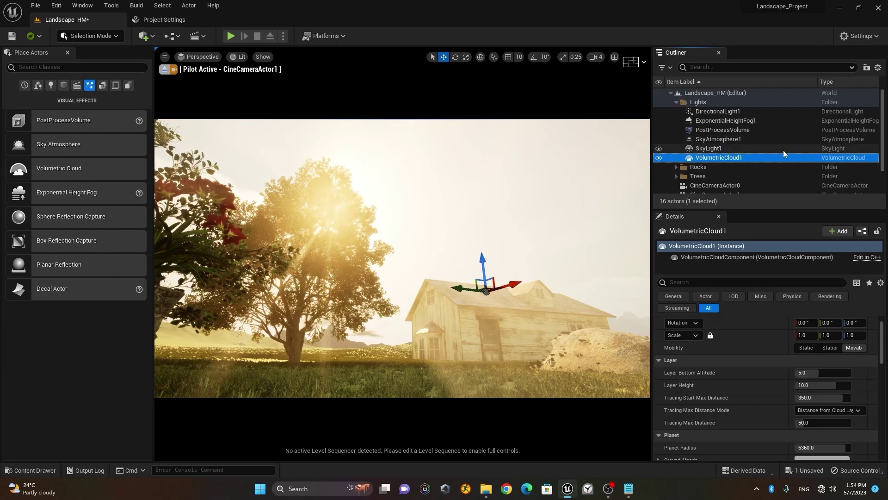
{"action": "left_click", "coordinate": [659, 120]}
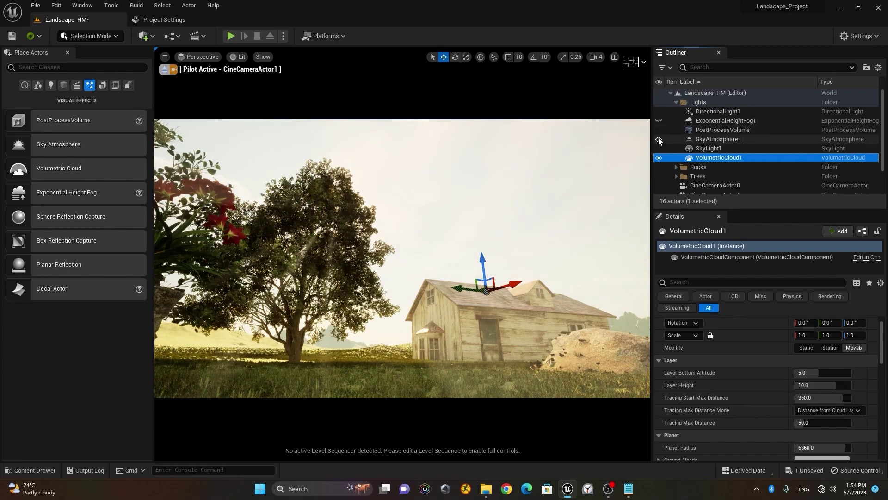
{"action": "left_click", "coordinate": [659, 140]}
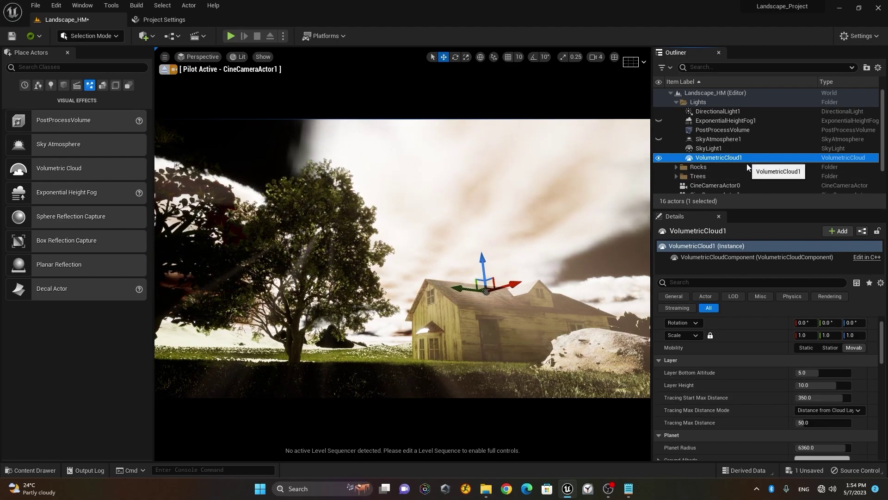
- Set VolumetricCloud1's Layer Bottom Altitude to about 13.8, after trying 20, and its Layer Height to about 8.66
{"action": "mouse_move", "coordinate": [823, 372]}
{"action": "left_mouse_down"}
{"action": "mouse_move", "coordinate": [814, 373]}
{"action": "mouse_move", "coordinate": [834, 372]}
{"action": "left_mouse_up"}
{"action": "left_click", "coordinate": [823, 372]}
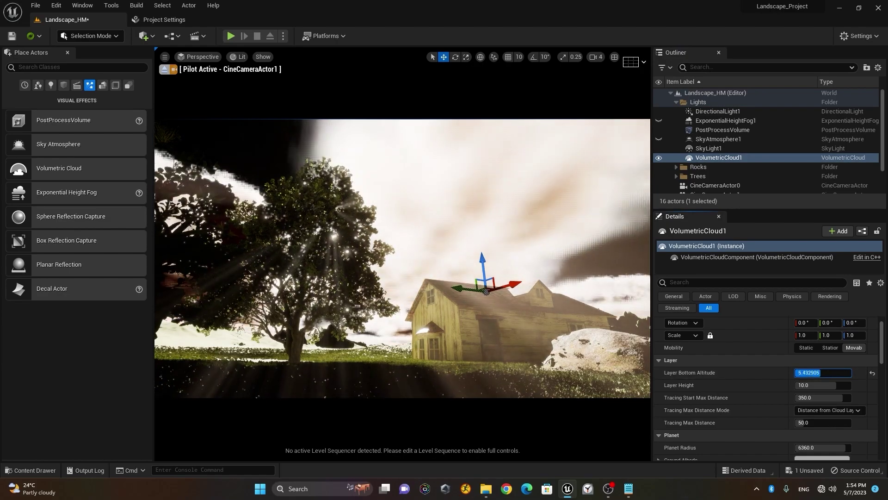
{"action": "type", "text": "20"}
{"action": "key", "text": "Return"}
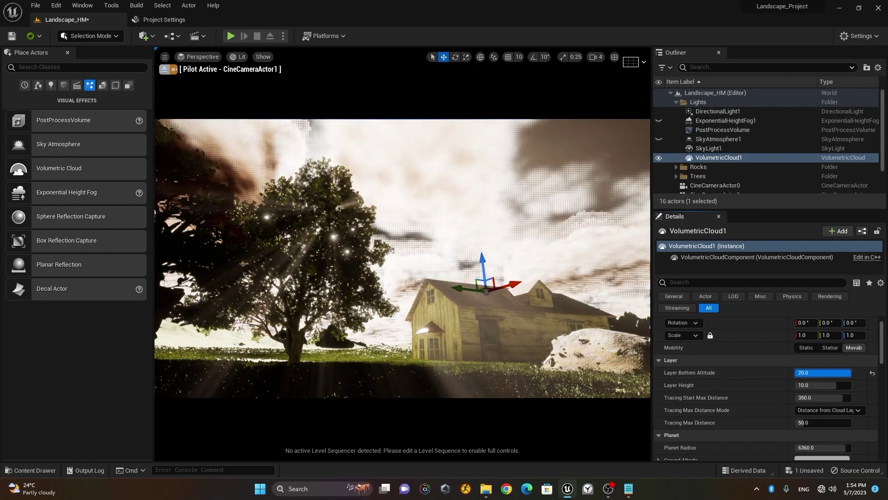
{"action": "mouse_move", "coordinate": [822, 373]}
{"action": "left_mouse_down"}
{"action": "mouse_move", "coordinate": [814, 372]}
{"action": "mouse_move", "coordinate": [829, 386]}
{"action": "mouse_move", "coordinate": [821, 387]}
{"action": "mouse_move", "coordinate": [835, 387]}
{"action": "mouse_move", "coordinate": [816, 397]}
{"action": "left_mouse_up"}
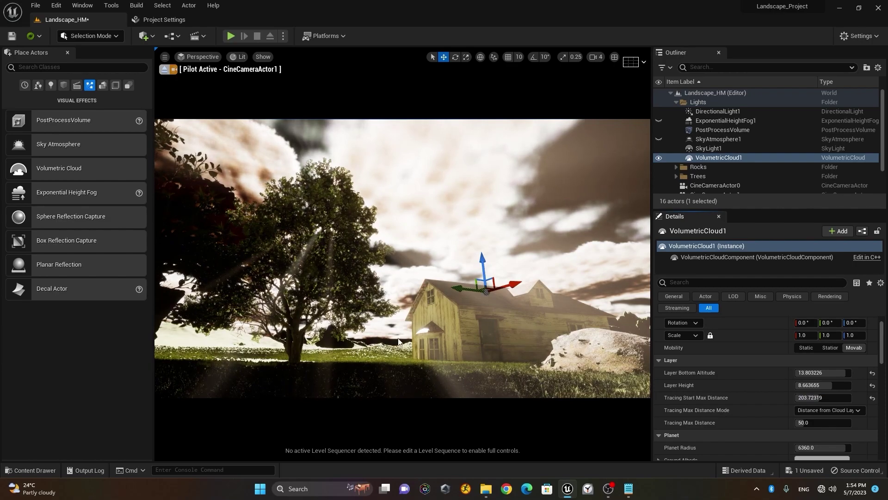
- Try a Tracing Max Distance of about 29.8 and a Planet Radius of about 4626.4, resetting these and Tracing Start Max Distance to their defaults
{"action": "mouse_move", "coordinate": [821, 398]}
{"action": "left_mouse_down"}
{"action": "mouse_move", "coordinate": [830, 397]}
{"action": "mouse_move", "coordinate": [796, 398]}
{"action": "mouse_move", "coordinate": [839, 398]}
{"action": "left_mouse_up"}
{"action": "left_click", "coordinate": [872, 398]}
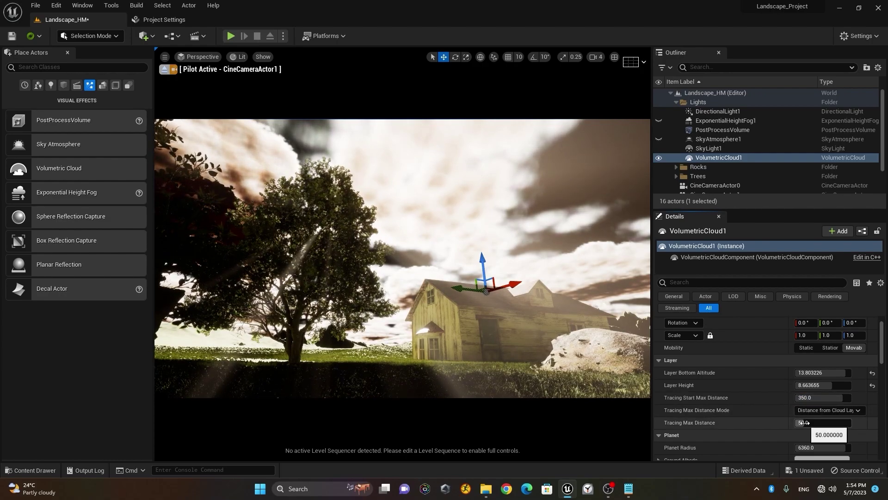
{"action": "mouse_move", "coordinate": [804, 423]}
{"action": "left_mouse_down"}
{"action": "mouse_move", "coordinate": [828, 422]}
{"action": "mouse_move", "coordinate": [801, 423]}
{"action": "left_mouse_up"}
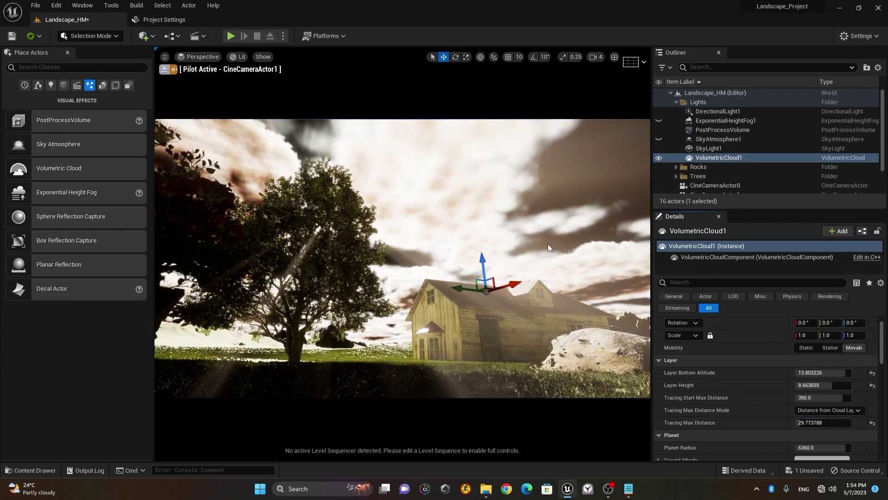
{"action": "left_click", "coordinate": [873, 422]}
{"action": "scroll", "coordinate": [700, 362], "scroll_direction": "down", "scroll_amount": 3}
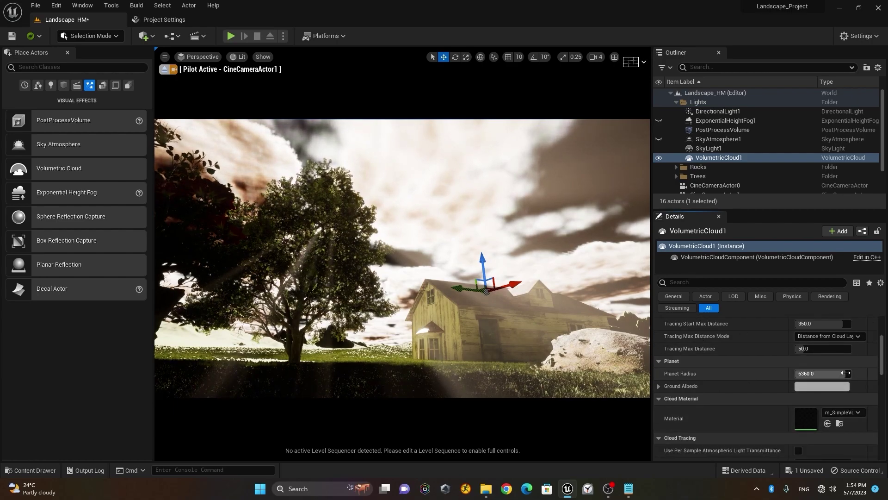
{"action": "left_click_drag", "start_coordinate": [845, 373], "coordinate": [866, 379]}
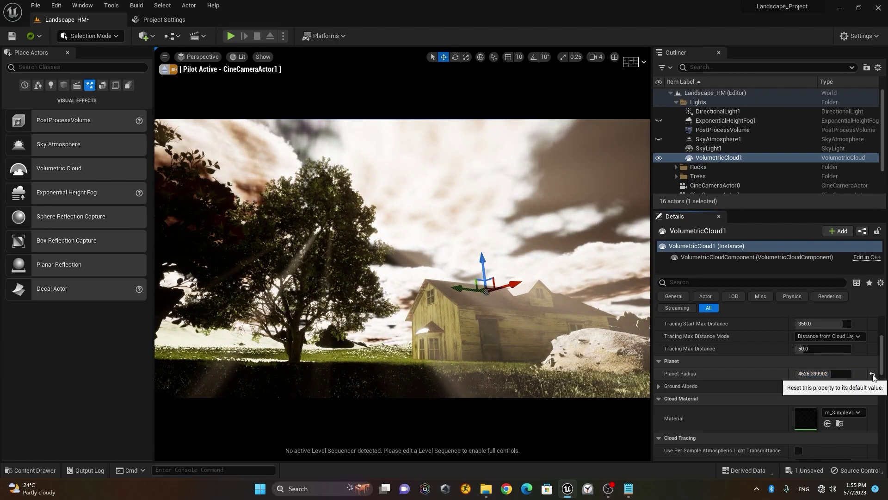
- Enable Use Per Sample Atmospheric Light Transmittance in VolumetricCloud1's Cloud Tracing settings
{"action": "scroll", "coordinate": [723, 379], "scroll_direction": "down", "scroll_amount": 3}
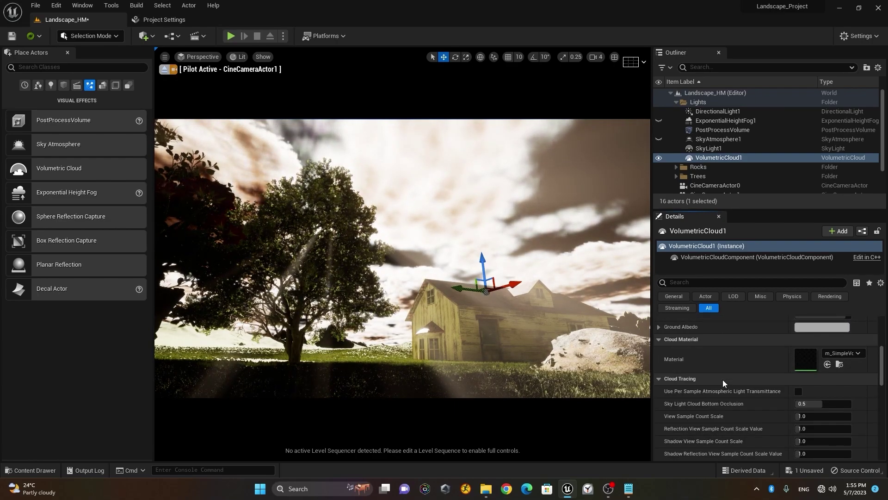
{"action": "scroll", "coordinate": [757, 375], "scroll_direction": "down", "scroll_amount": 2}
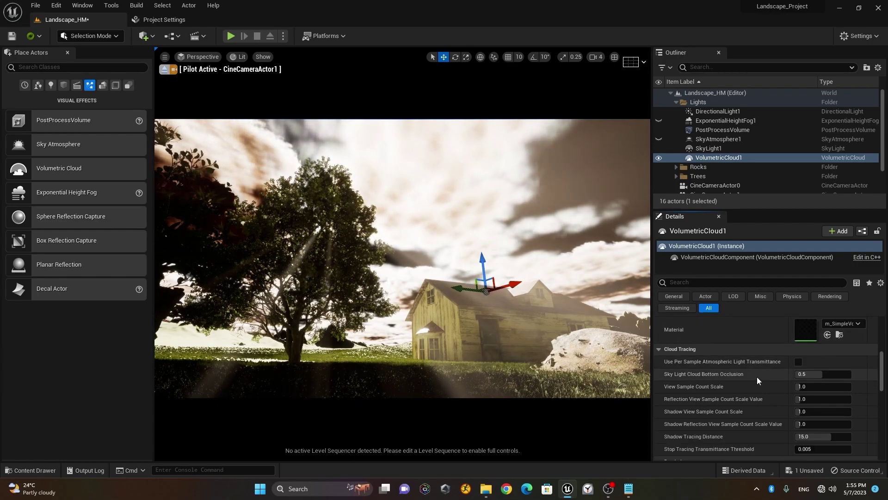
{"action": "scroll", "coordinate": [757, 377], "scroll_direction": "down", "scroll_amount": 1}
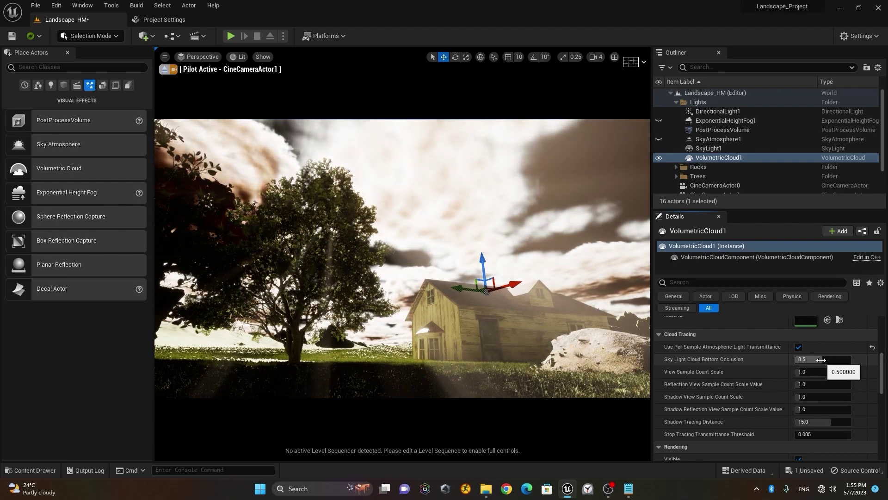
- Try other values for VolumetricCloud1's Sky Light Cloud Bottom Occlusion and Shadow View Sample Count Scale, resetting each to its default
{"action": "mouse_move", "coordinate": [821, 360]}
{"action": "left_mouse_down"}
{"action": "mouse_move", "coordinate": [810, 360]}
{"action": "mouse_move", "coordinate": [823, 359]}
{"action": "left_mouse_up"}
{"action": "left_click", "coordinate": [872, 360]}
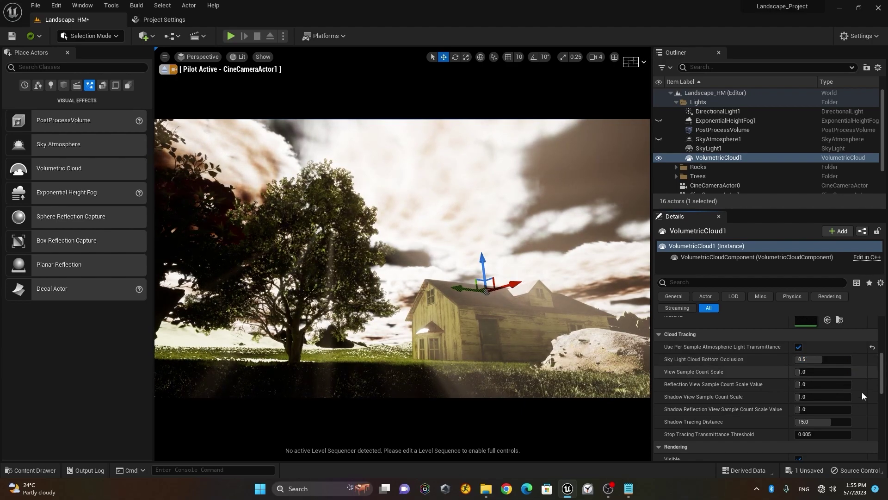
{"action": "left_click_drag", "start_coordinate": [811, 397], "coordinate": [822, 397]}
{"action": "left_click", "coordinate": [873, 396]}
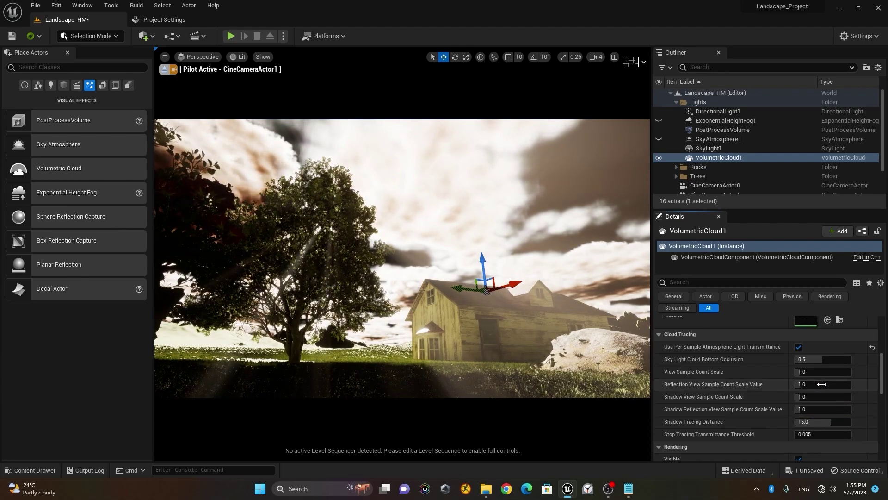
- Turn VolumetricCloud1's Visible option off and on again to compare, and look through its remaining settings
{"action": "scroll", "coordinate": [822, 382], "scroll_direction": "down", "scroll_amount": 2}
{"action": "scroll", "coordinate": [822, 383], "scroll_direction": "down", "scroll_amount": 1}
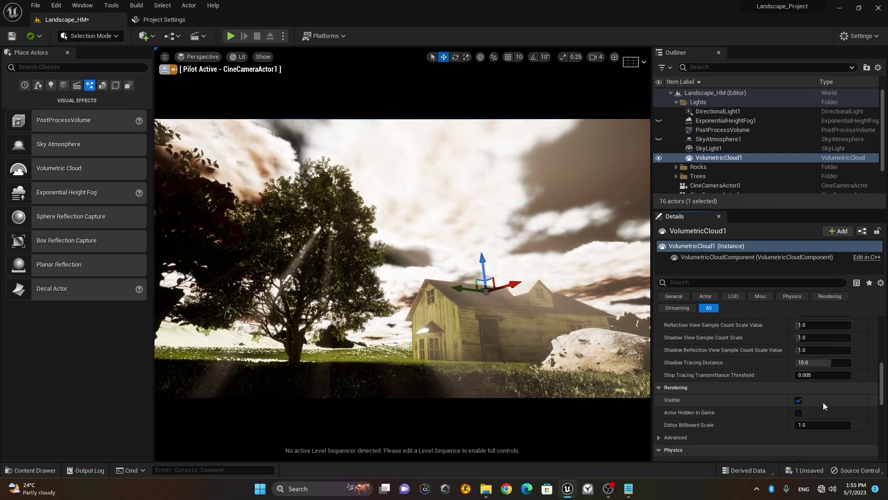
{"action": "left_click", "coordinate": [799, 402]}
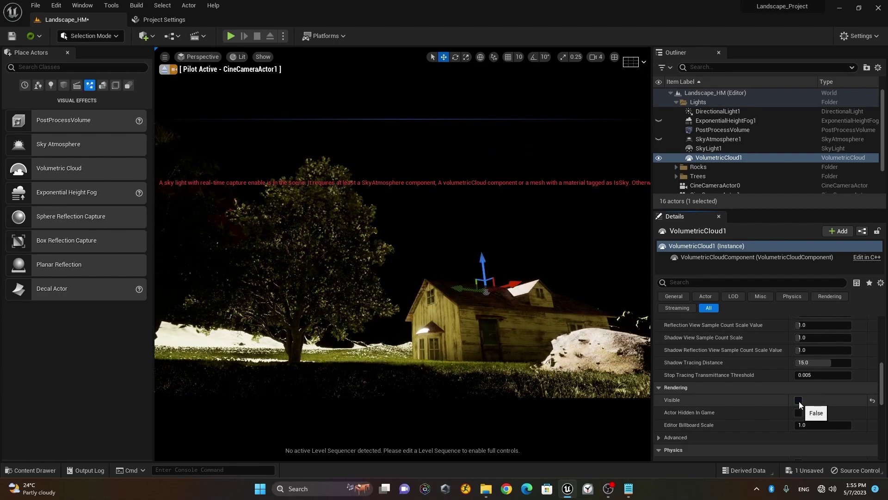
{"action": "left_click", "coordinate": [799, 401]}
{"action": "left_click", "coordinate": [799, 412]}
{"action": "scroll", "coordinate": [835, 411], "scroll_direction": "down", "scroll_amount": 3}
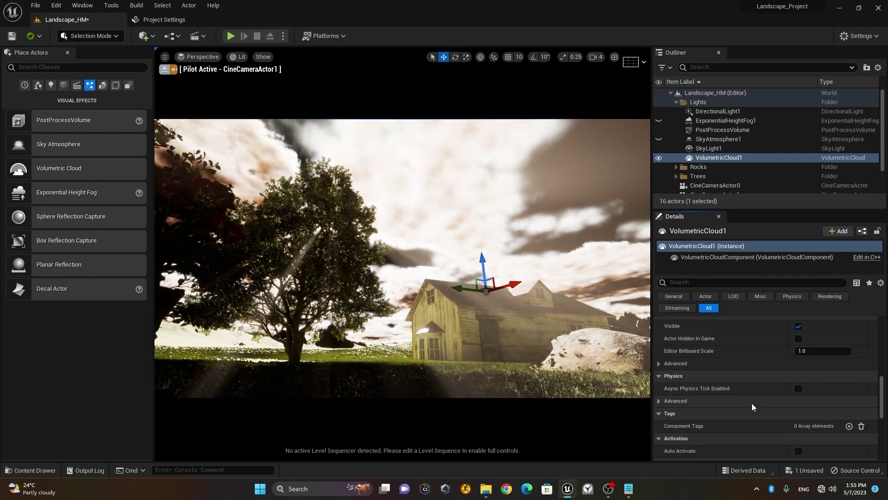
{"action": "scroll", "coordinate": [752, 399], "scroll_direction": "down", "scroll_amount": 3}
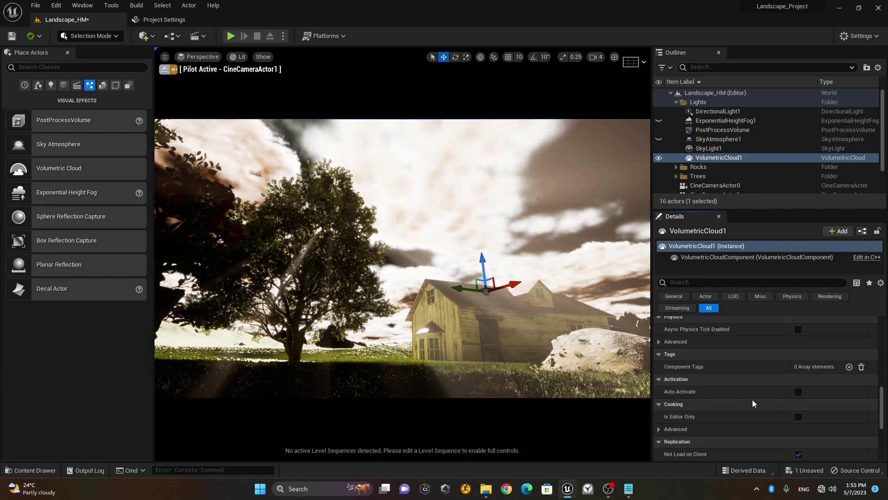
{"action": "scroll", "coordinate": [753, 401], "scroll_direction": "down", "scroll_amount": 3}
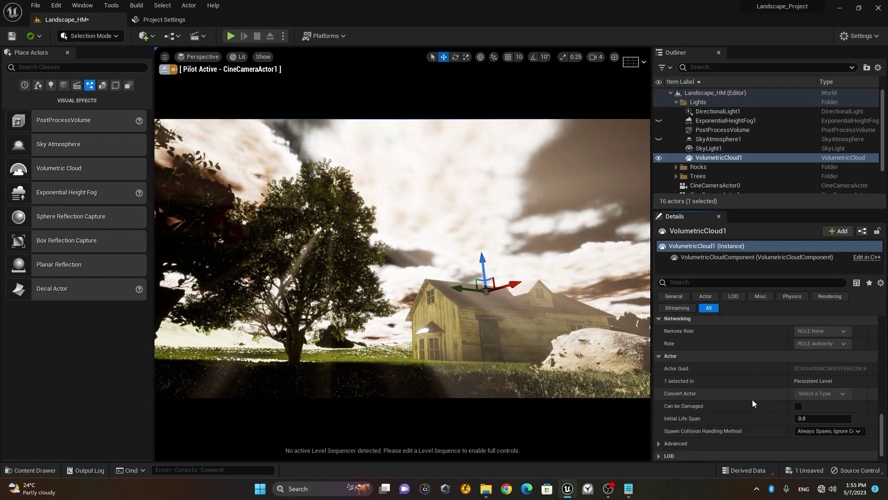
- Make SkyAtmosphere1 and ExponentialHeightFog1 visible again in the level
{"action": "scroll", "coordinate": [754, 384], "scroll_direction": "up", "scroll_amount": 10}
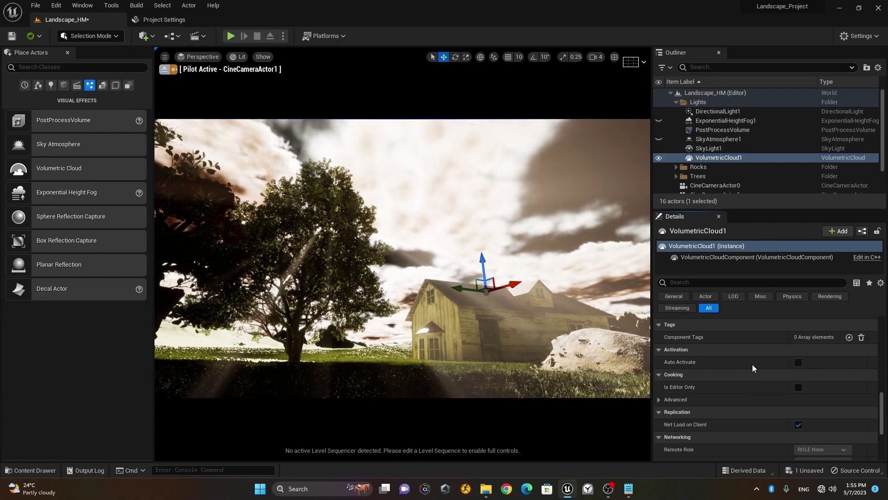
{"action": "left_click", "coordinate": [659, 139]}
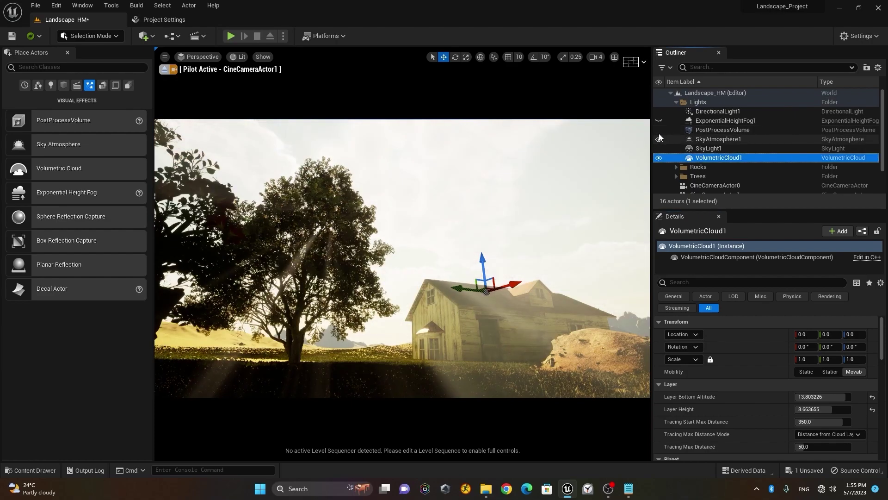
{"action": "left_click", "coordinate": [659, 120]}
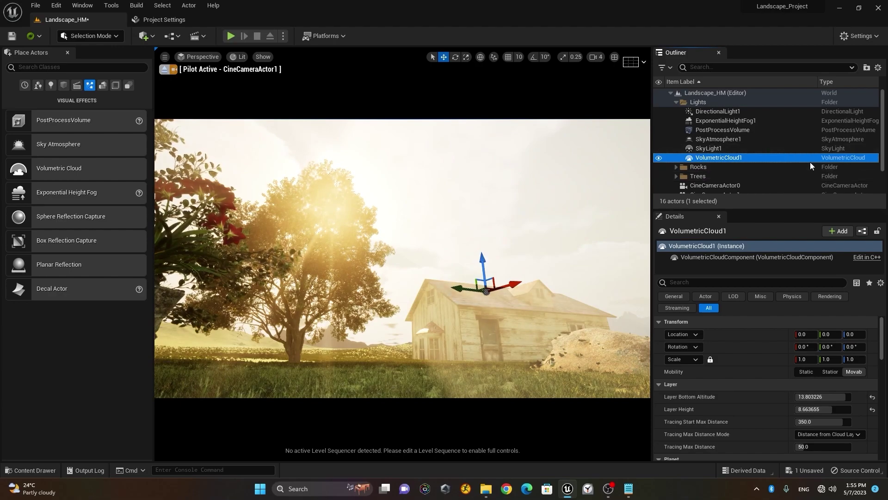
- Set DirectionalLight1's Volumetric Scattering Intensity to 0.67
{"action": "left_click", "coordinate": [759, 109]}
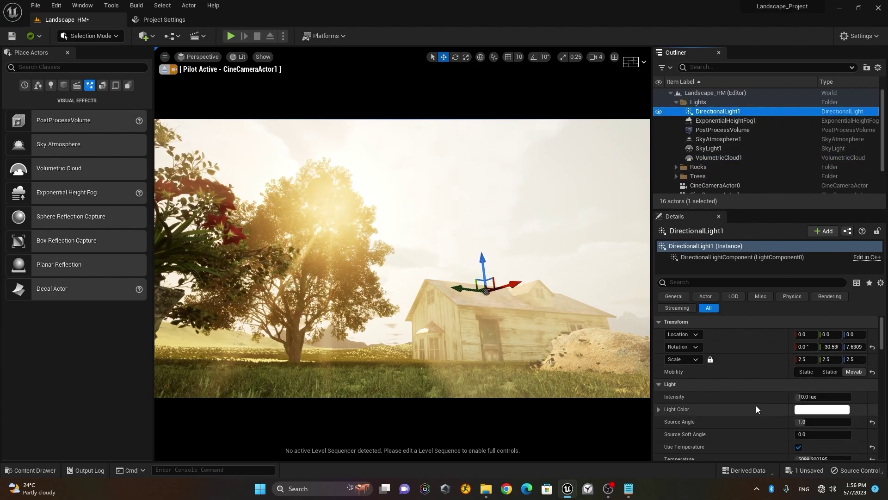
{"action": "scroll", "coordinate": [765, 376], "scroll_direction": "down", "scroll_amount": 2}
{"action": "scroll", "coordinate": [765, 376], "scroll_direction": "down", "scroll_amount": 3}
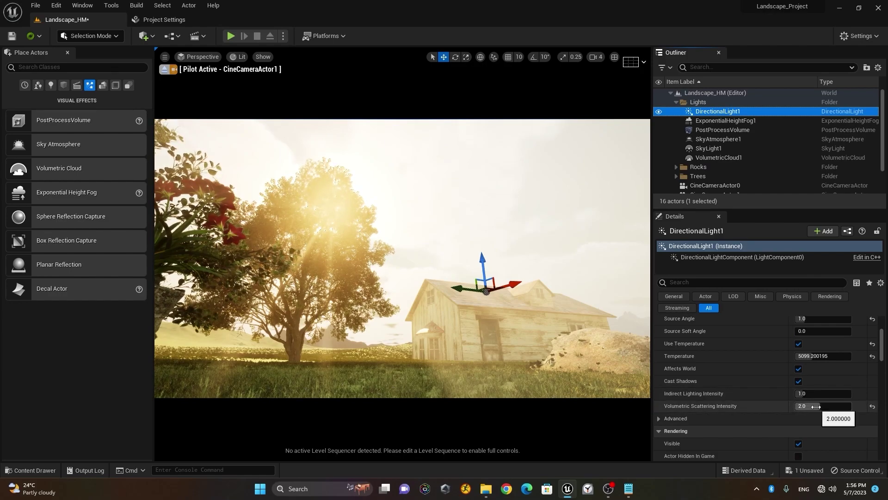
{"action": "mouse_move", "coordinate": [816, 406]}
{"action": "left_mouse_down"}
{"action": "mouse_move", "coordinate": [770, 406]}
{"action": "mouse_move", "coordinate": [838, 407]}
{"action": "mouse_move", "coordinate": [825, 406]}
{"action": "left_mouse_up"}
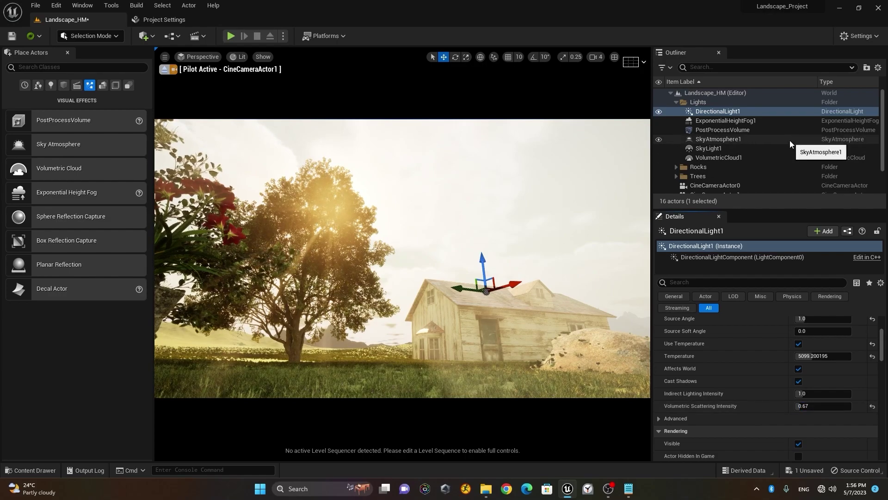
- Look over the PostProcessVolume's setting groups and CineCameraActor1's lens and focus settings
{"action": "left_click", "coordinate": [750, 130]}
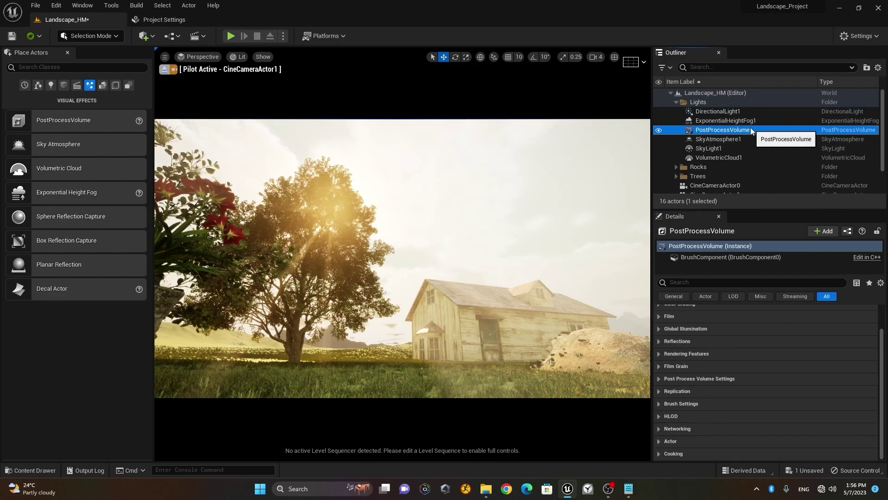
{"action": "scroll", "coordinate": [805, 366], "scroll_direction": "up", "scroll_amount": 2}
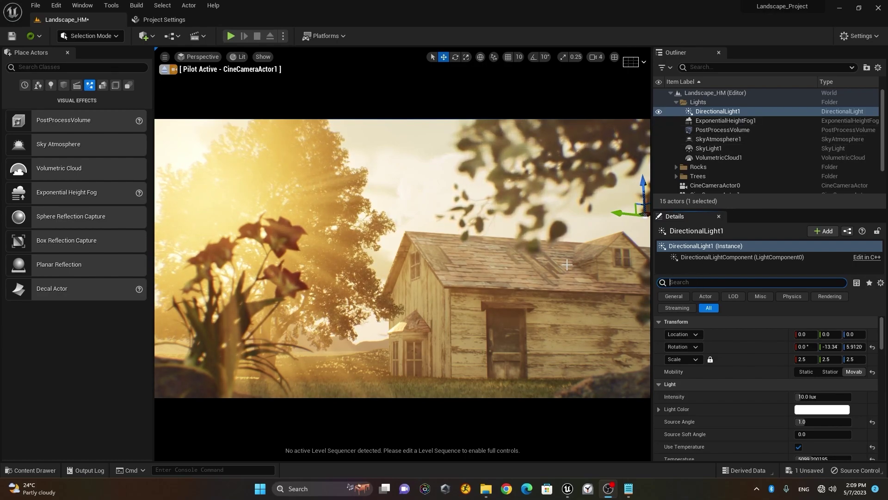
{"action": "scroll", "coordinate": [768, 141], "scroll_direction": "down", "scroll_amount": 2}
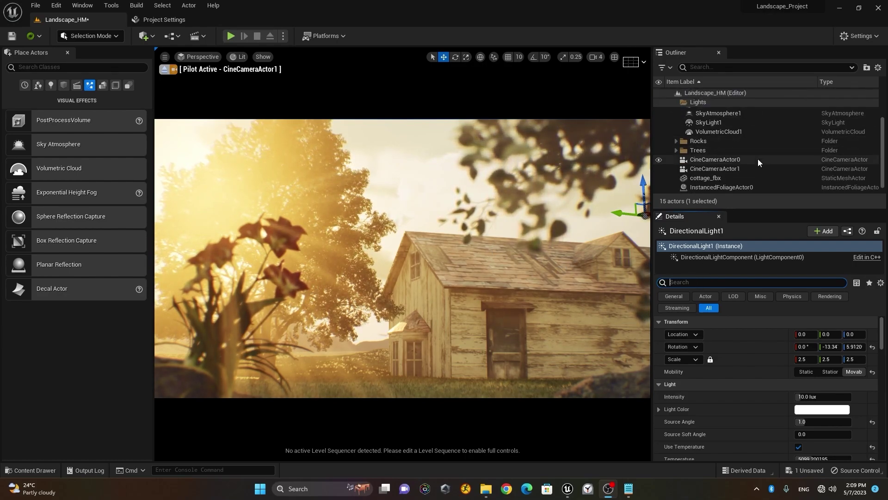
{"action": "left_click", "coordinate": [758, 159]}
{"action": "left_click", "coordinate": [749, 168]}
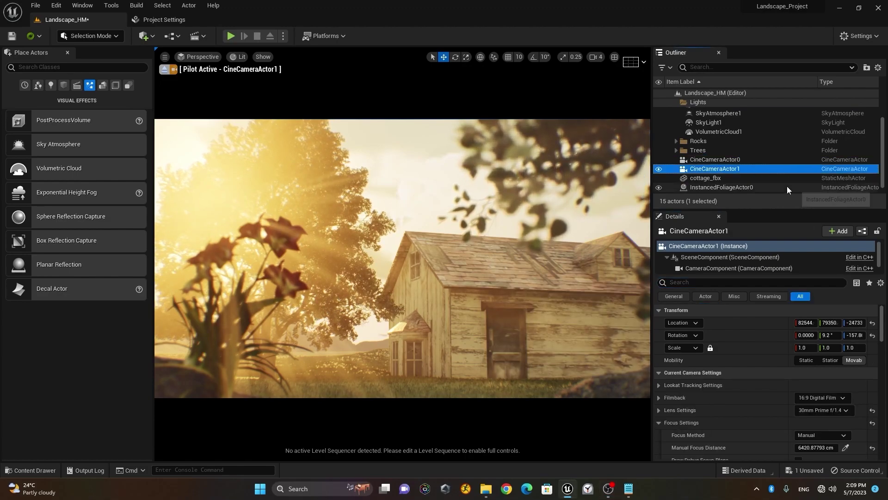
{"action": "scroll", "coordinate": [784, 393], "scroll_direction": "down", "scroll_amount": 3}
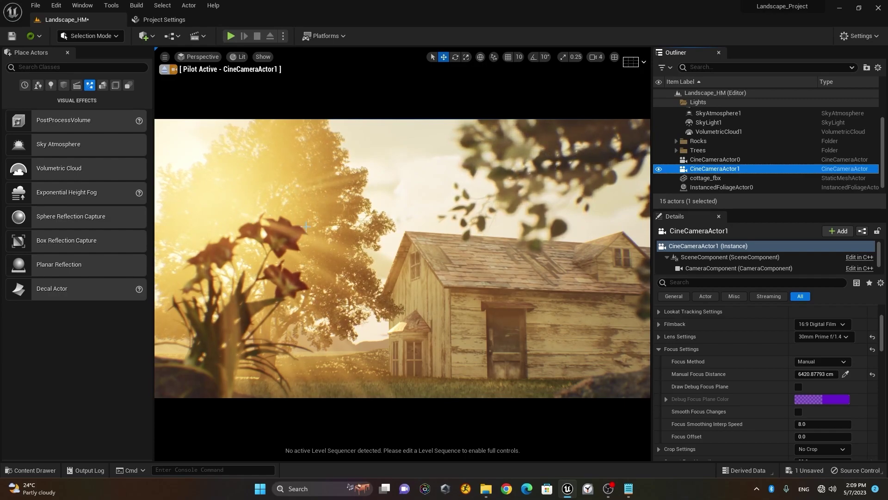
{"action": "scroll", "coordinate": [776, 157], "scroll_direction": "up", "scroll_amount": 2}
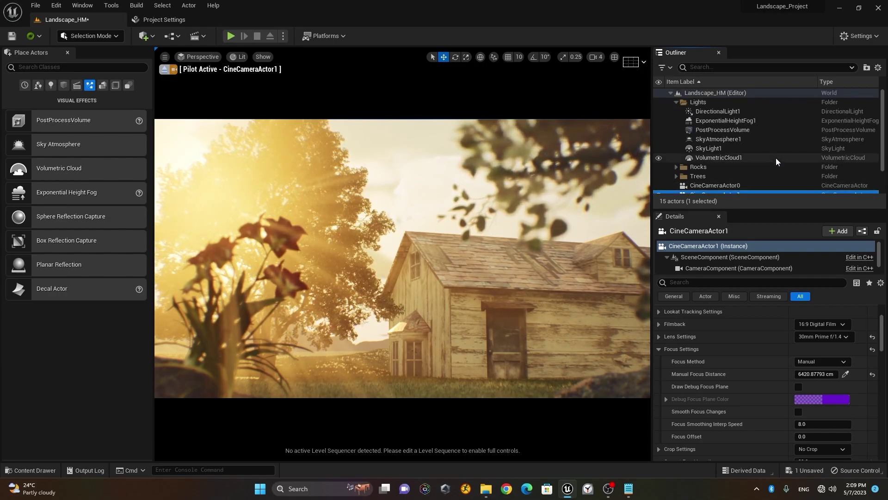
- Set the Midtones Contrast in the PostProcessVolume's color grading to 0.87
{"action": "left_click", "coordinate": [744, 130]}
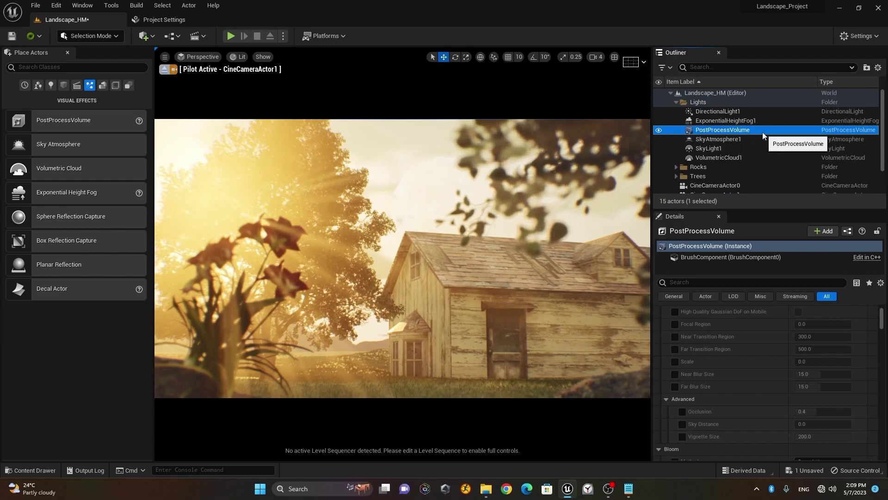
{"action": "left_click_drag", "start_coordinate": [882, 319], "coordinate": [882, 409]}
{"action": "scroll", "coordinate": [864, 420], "scroll_direction": "down", "scroll_amount": 10}
{"action": "left_click_drag", "start_coordinate": [885, 423], "coordinate": [886, 388]}
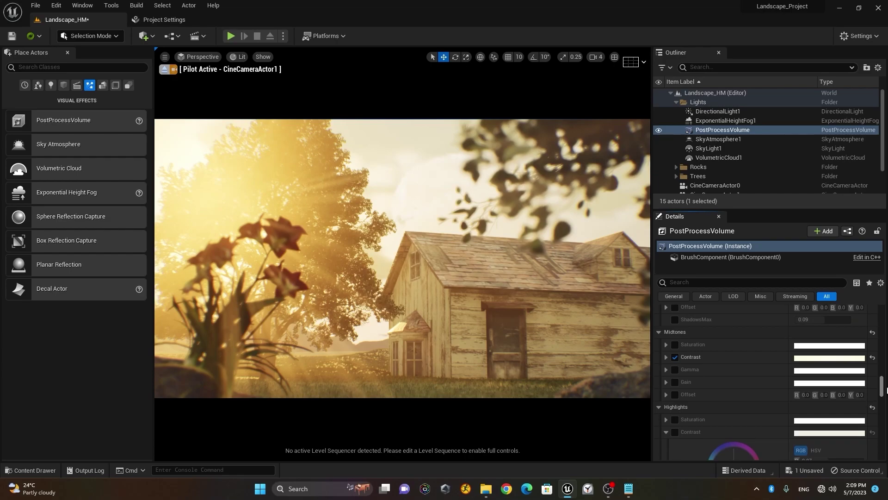
{"action": "scroll", "coordinate": [731, 373], "scroll_direction": "up", "scroll_amount": 1}
{"action": "left_click", "coordinate": [666, 372]}
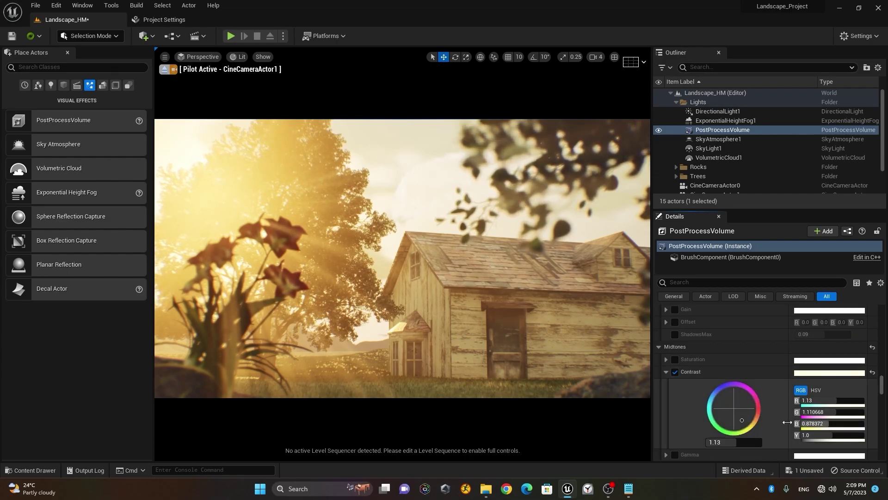
{"action": "type", "text": "0.76"}
{"action": "key", "text": "Return"}
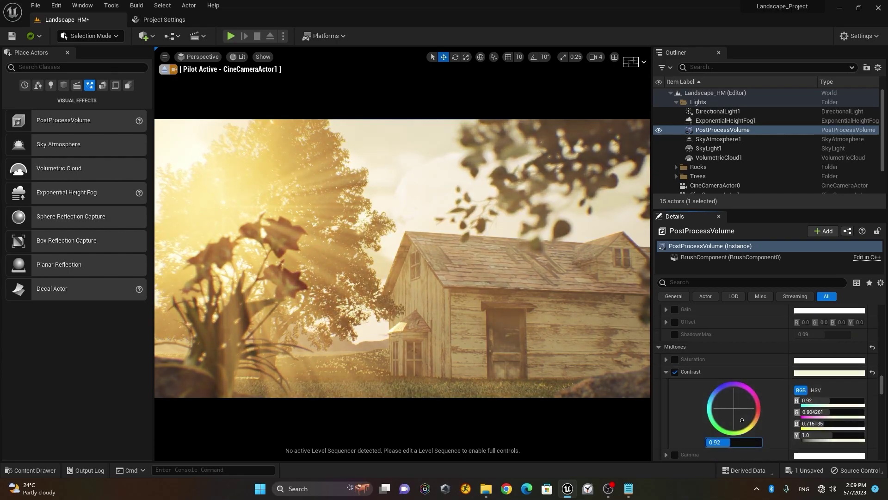
{"action": "type", "text": "0.87"}
{"action": "key", "text": "Return"}
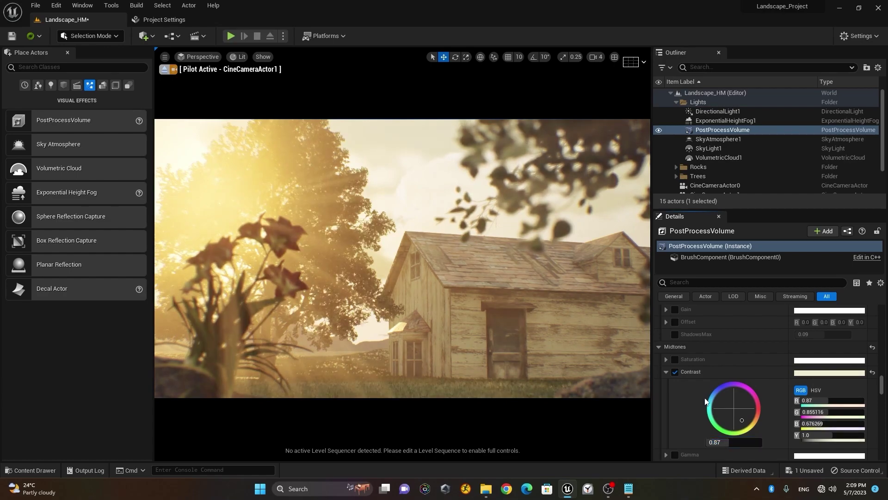
{"action": "left_click", "coordinate": [666, 372]}
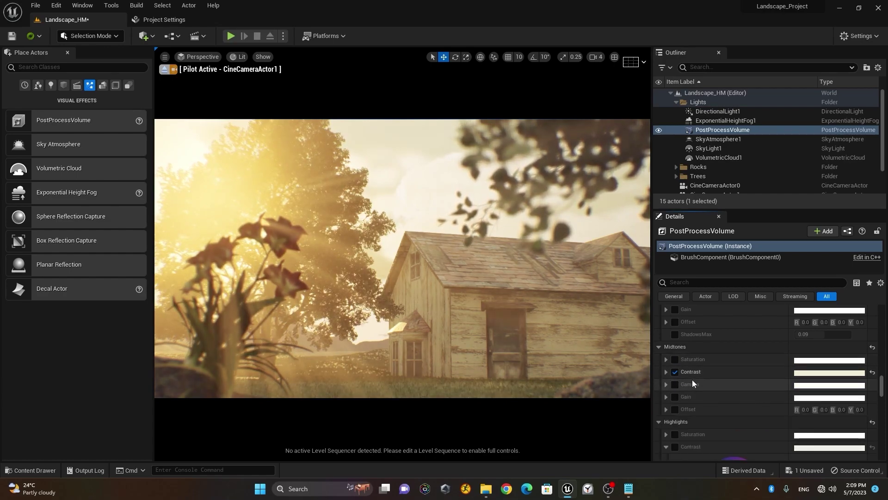
- Set the PostProcessVolume's Shadows Contrast to 0.82 and check the Shadows Saturation settings
{"action": "scroll", "coordinate": [694, 376], "scroll_direction": "up", "scroll_amount": 3}
{"action": "left_click", "coordinate": [666, 359]}
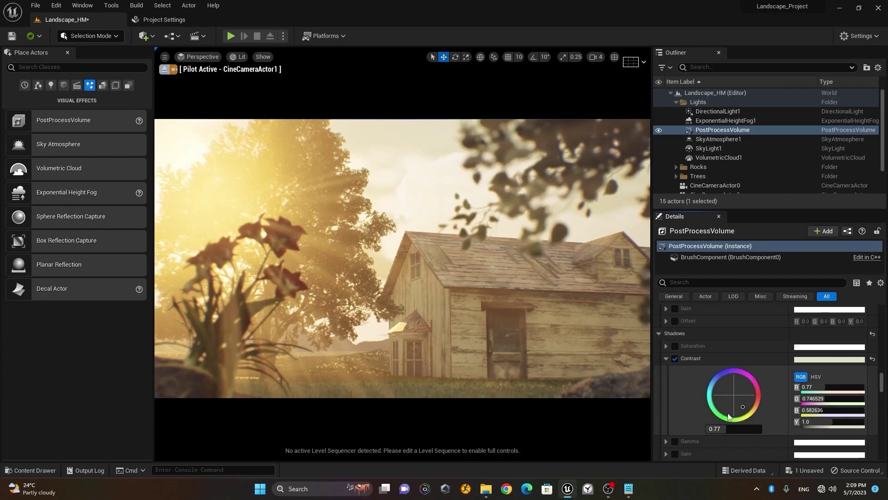
{"action": "left_click_drag", "start_coordinate": [727, 429], "coordinate": [728, 429]}
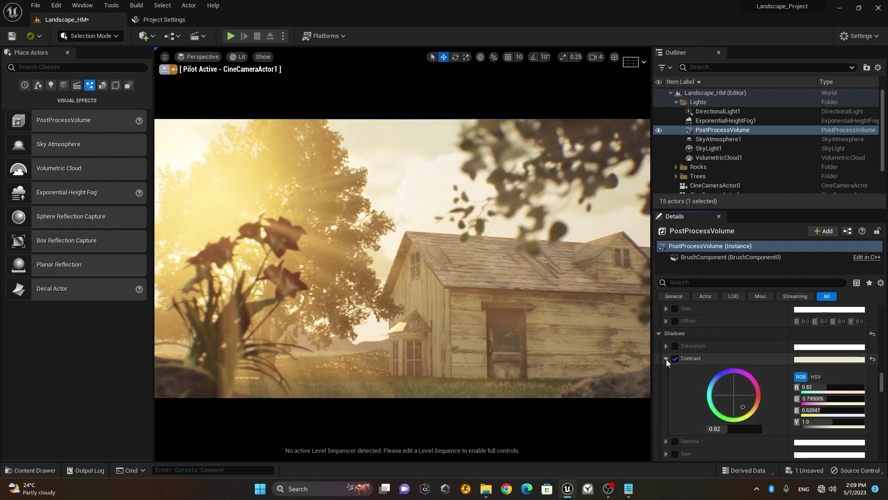
{"action": "left_click", "coordinate": [666, 359]}
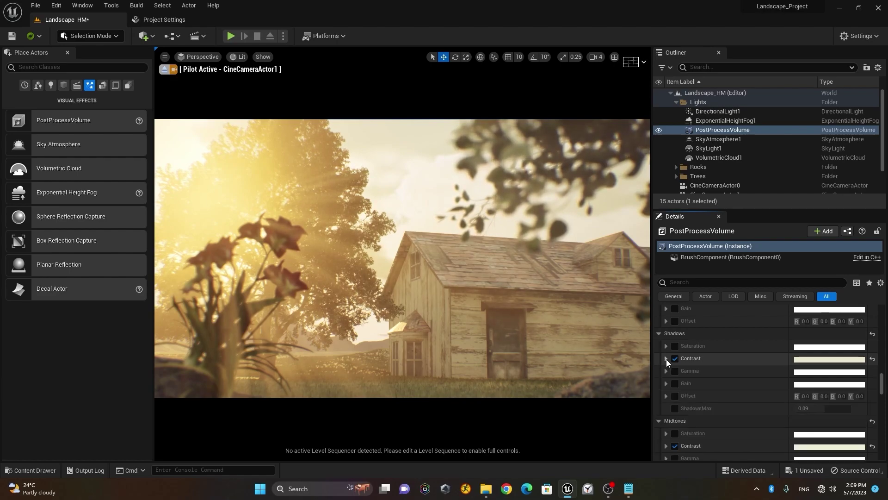
{"action": "left_click", "coordinate": [665, 357]}
{"action": "scroll", "coordinate": [736, 388], "scroll_direction": "down", "scroll_amount": 3}
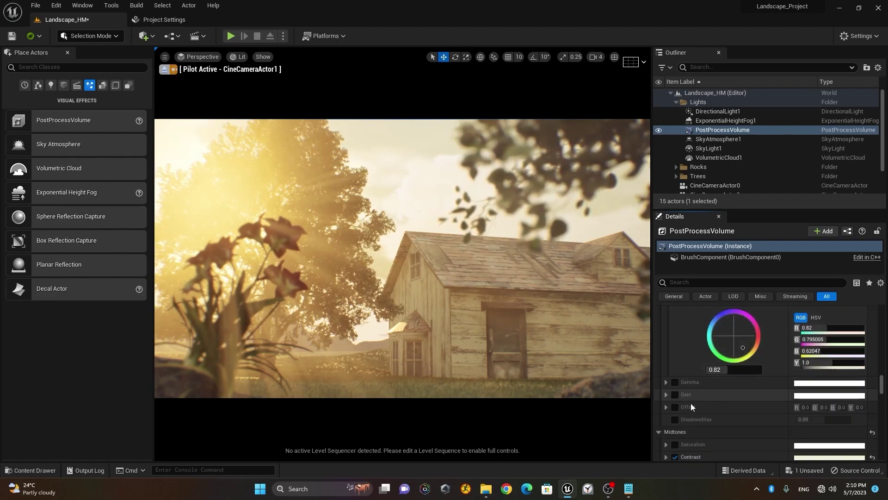
{"action": "scroll", "coordinate": [765, 393], "scroll_direction": "up", "scroll_amount": 2}
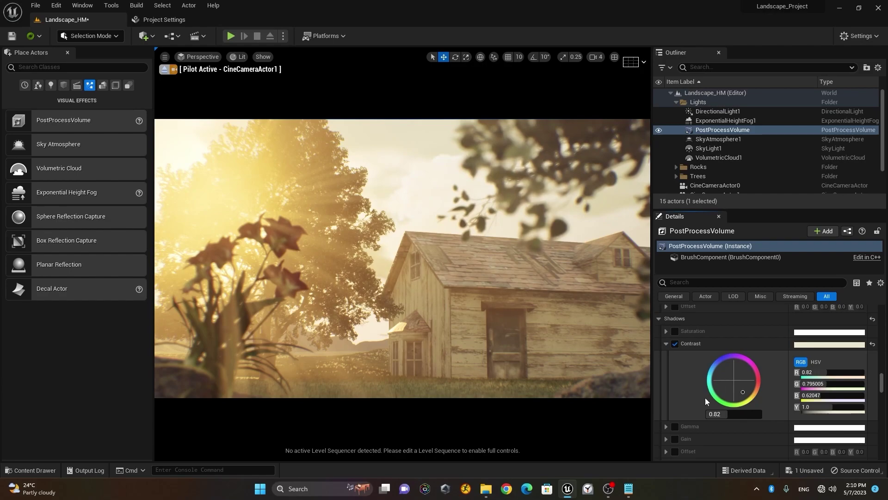
{"action": "left_click", "coordinate": [666, 331]}
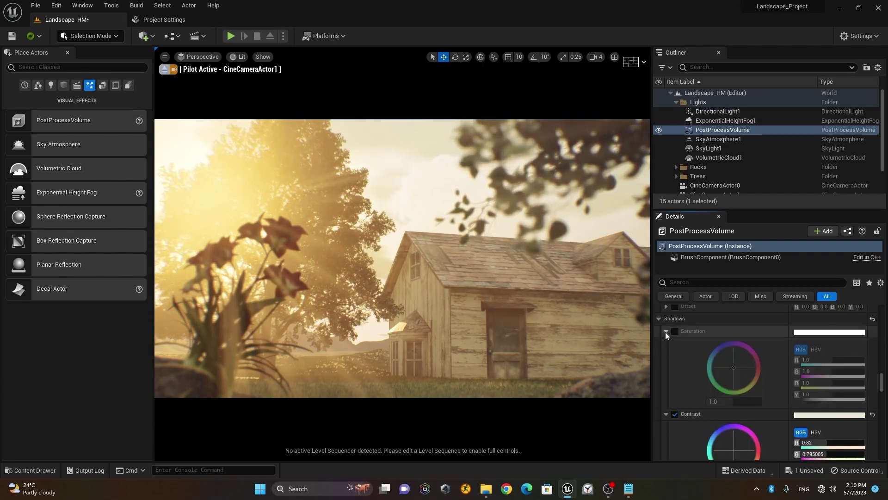
{"action": "left_click", "coordinate": [667, 331]}
- Enable the PostProcessVolume's Global Contrast override and set it to 1.19 with a slight blue tint
{"action": "scroll", "coordinate": [730, 376], "scroll_direction": "up", "scroll_amount": 5}
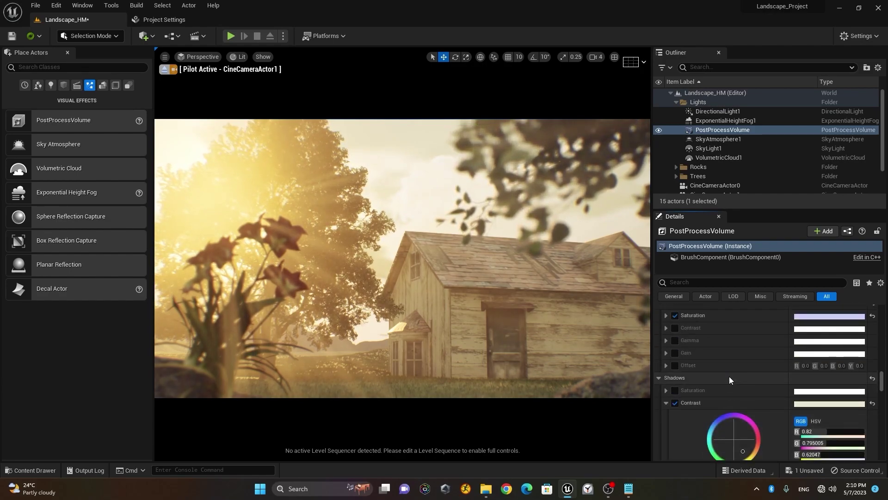
{"action": "left_click", "coordinate": [666, 373]}
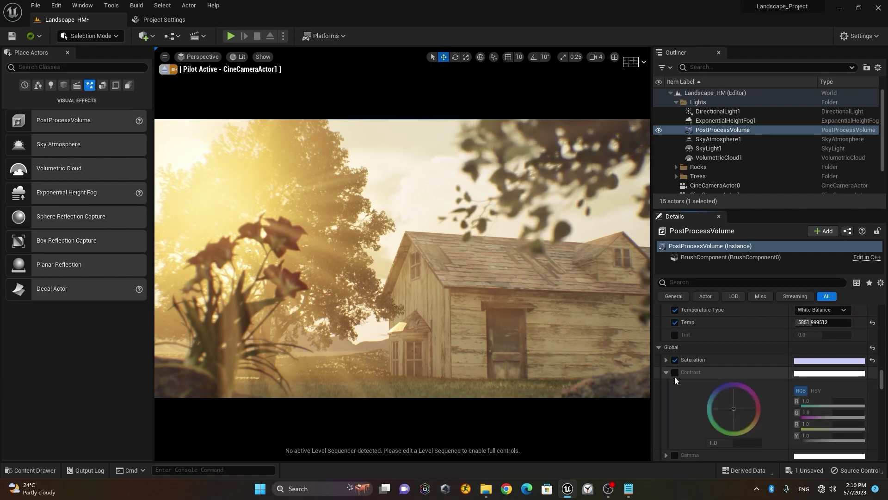
{"action": "left_click", "coordinate": [675, 372]}
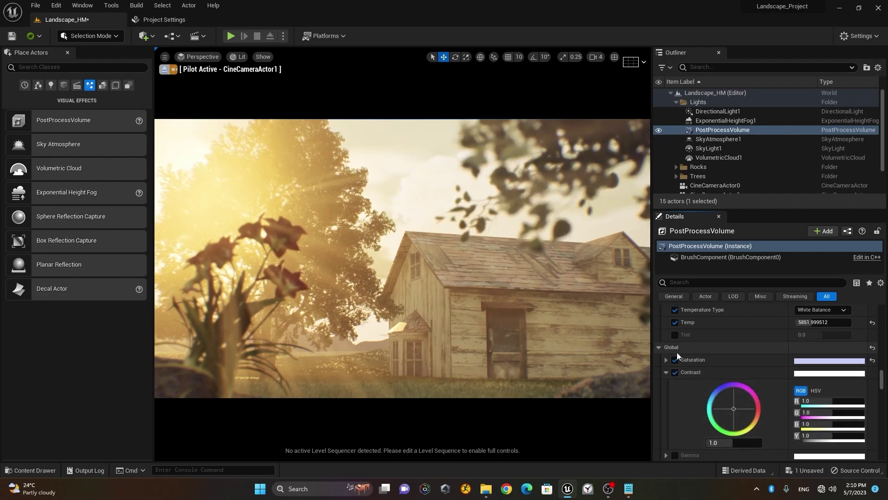
{"action": "left_click_drag", "start_coordinate": [734, 443], "coordinate": [740, 443]}
{"action": "mouse_move", "coordinate": [734, 408]}
{"action": "left_mouse_down"}
{"action": "mouse_move", "coordinate": [743, 416]}
{"action": "mouse_move", "coordinate": [748, 398]}
{"action": "mouse_move", "coordinate": [745, 413]}
{"action": "mouse_move", "coordinate": [730, 406]}
{"action": "left_mouse_up"}
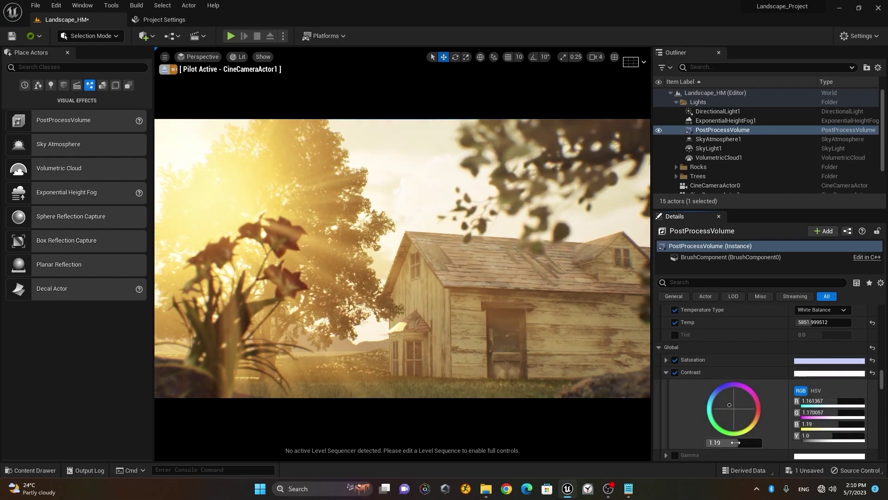
{"action": "left_click", "coordinate": [666, 372]}
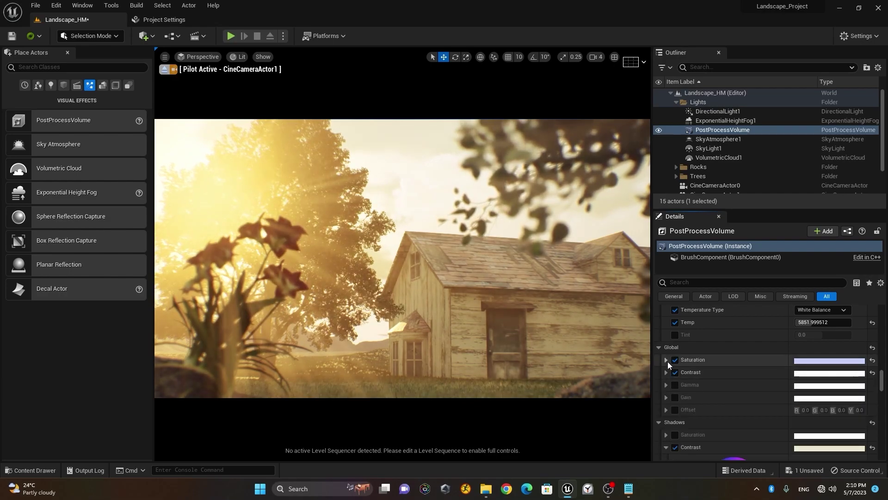
- Shift the Global Saturation color toward green at 0.79, and collapse the Global and Shadows groups
{"action": "left_click", "coordinate": [666, 360]}
{"action": "left_click_drag", "start_coordinate": [721, 382], "coordinate": [725, 431]}
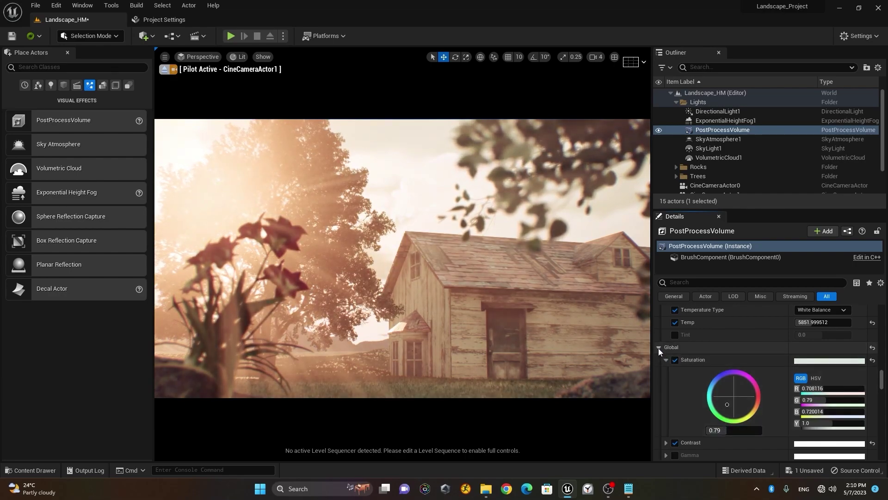
{"action": "left_click", "coordinate": [658, 347]}
{"action": "left_click", "coordinate": [658, 359]}
- Set the PostProcessVolume's Film curve to Slope 0.784, Toe 0.638 and Shoulder 0.484
{"action": "scroll", "coordinate": [708, 368], "scroll_direction": "down", "scroll_amount": 18}
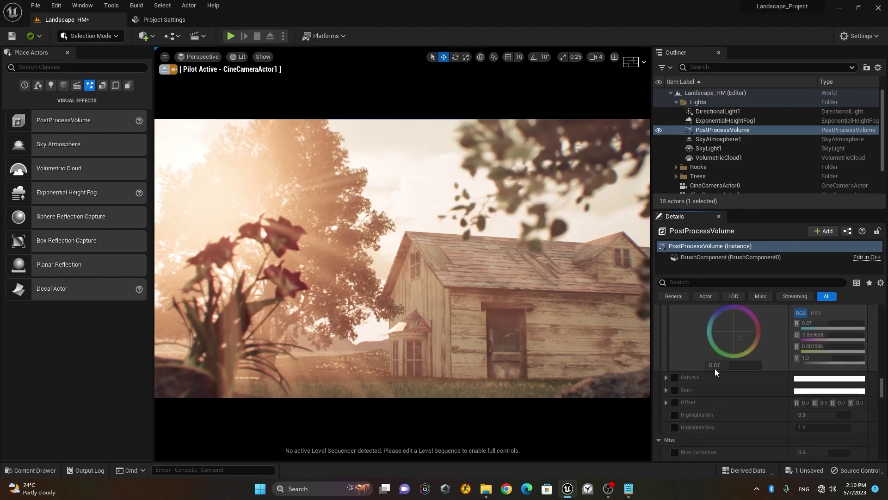
{"action": "scroll", "coordinate": [738, 376], "scroll_direction": "up", "scroll_amount": 15}
{"action": "scroll", "coordinate": [740, 373], "scroll_direction": "up", "scroll_amount": 5}
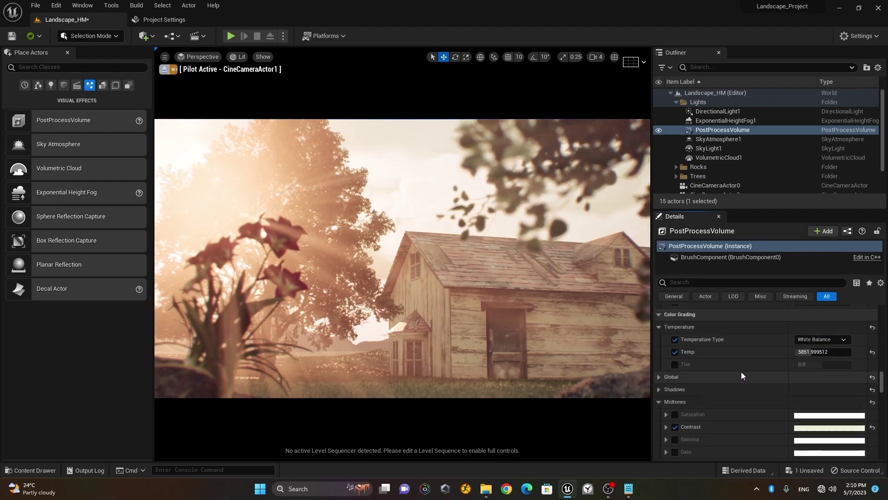
{"action": "scroll", "coordinate": [702, 390], "scroll_direction": "down", "scroll_amount": 12}
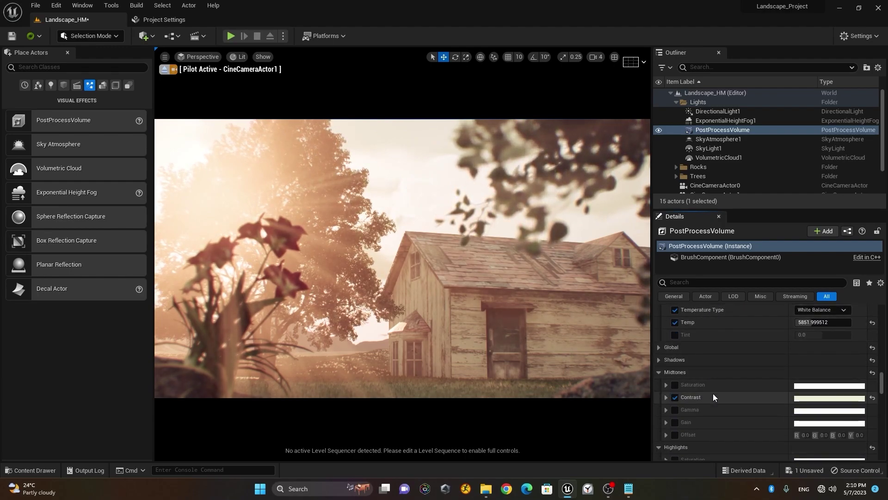
{"action": "scroll", "coordinate": [699, 390], "scroll_direction": "down", "scroll_amount": 5}
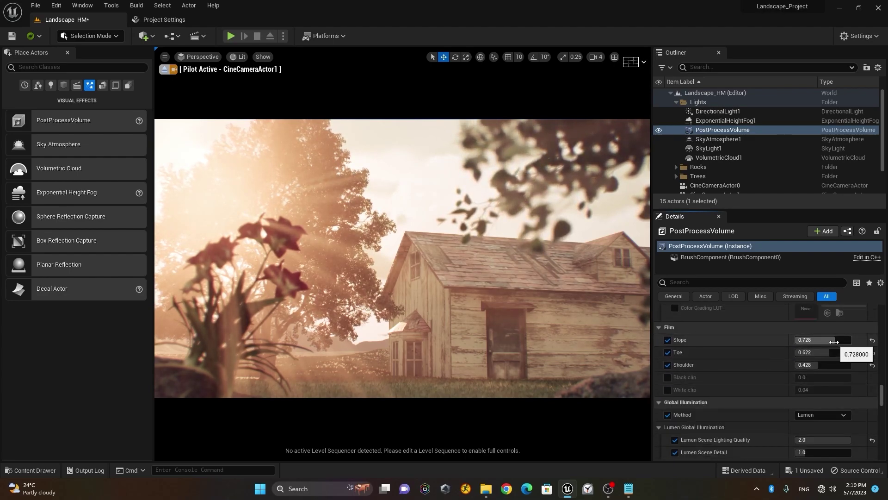
{"action": "mouse_move", "coordinate": [835, 345]}
{"action": "left_mouse_down"}
{"action": "mouse_move", "coordinate": [842, 346]}
{"action": "mouse_move", "coordinate": [829, 340]}
{"action": "mouse_move", "coordinate": [838, 339]}
{"action": "mouse_move", "coordinate": [827, 352]}
{"action": "left_mouse_up"}
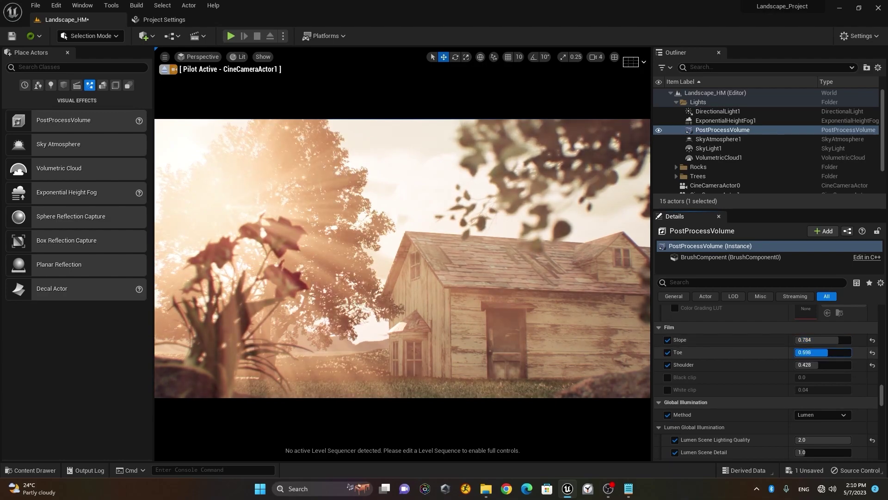
{"action": "left_click_drag", "start_coordinate": [828, 352], "coordinate": [817, 366]}
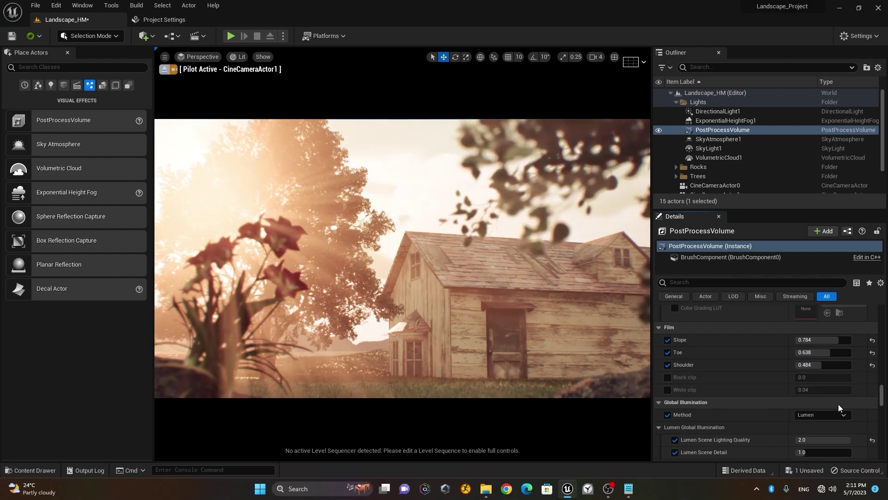
- Look through the PostProcessVolume's remaining settings, from Lumen global illumination and reflections to ambient occlusion, path tracing and film grain
{"action": "scroll", "coordinate": [733, 357], "scroll_direction": "down", "scroll_amount": 3}
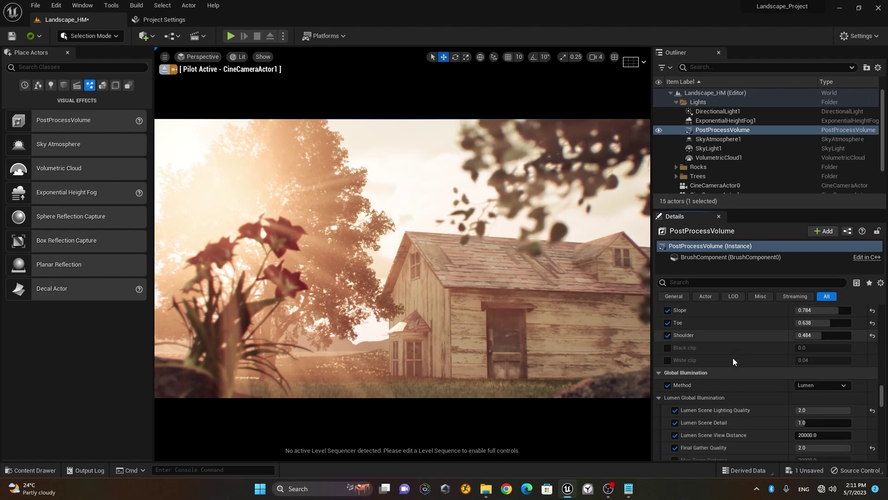
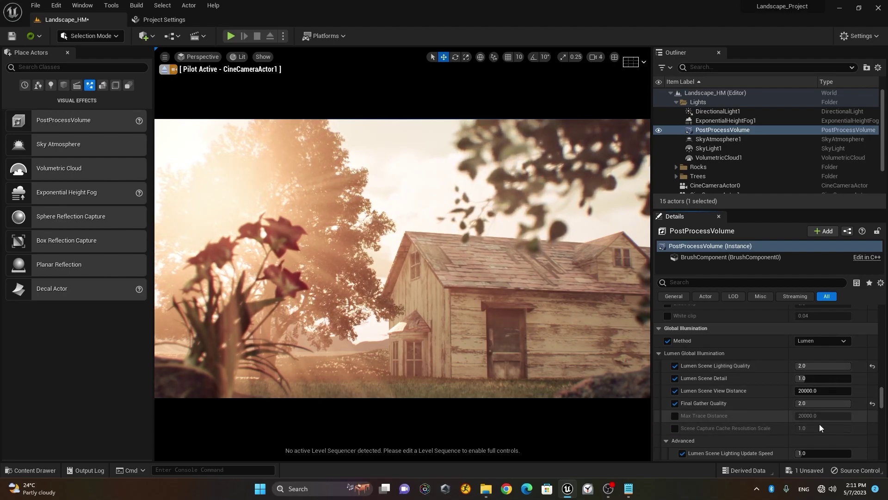
{"action": "scroll", "coordinate": [685, 409], "scroll_direction": "down", "scroll_amount": 3}
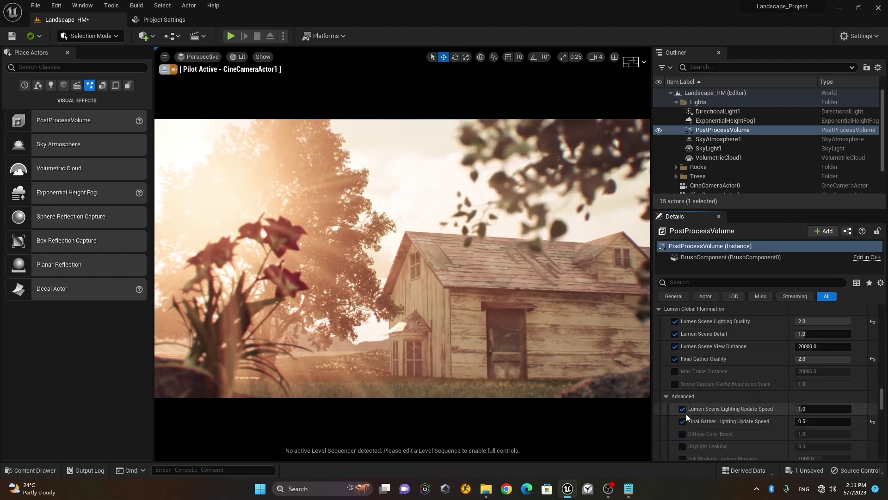
{"action": "scroll", "coordinate": [693, 395], "scroll_direction": "down", "scroll_amount": 1}
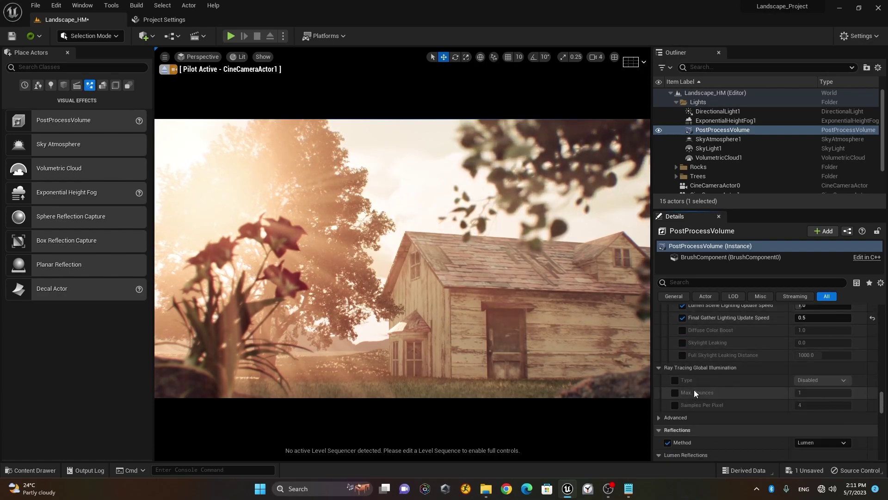
{"action": "scroll", "coordinate": [695, 391], "scroll_direction": "down", "scroll_amount": 2}
{"action": "scroll", "coordinate": [696, 386], "scroll_direction": "down", "scroll_amount": 2}
{"action": "scroll", "coordinate": [696, 386], "scroll_direction": "down", "scroll_amount": 4}
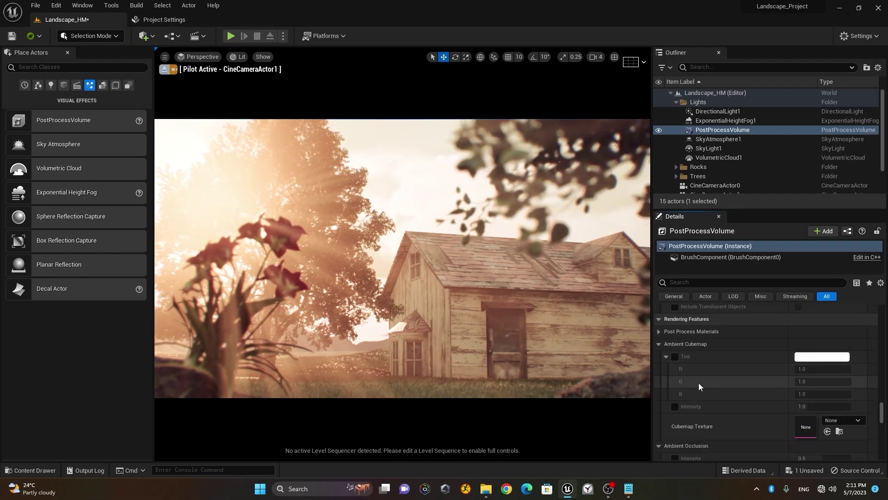
{"action": "scroll", "coordinate": [699, 382], "scroll_direction": "down", "scroll_amount": 2}
{"action": "scroll", "coordinate": [701, 382], "scroll_direction": "down", "scroll_amount": 1}
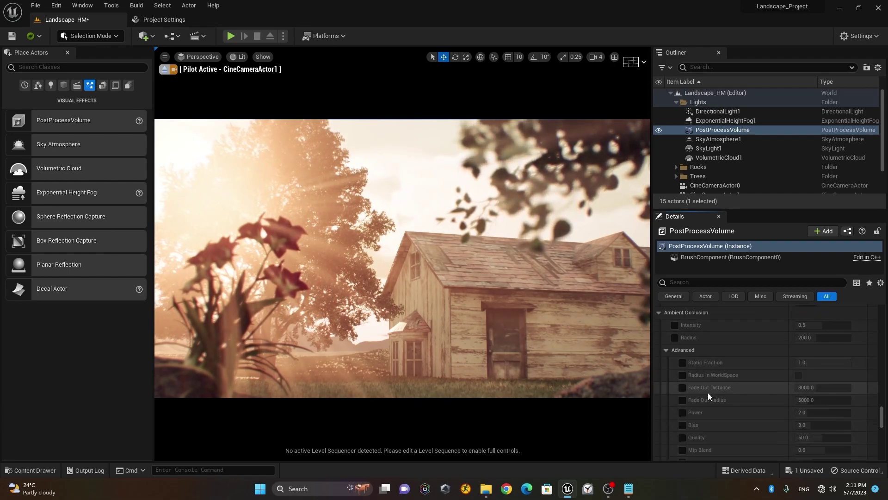
{"action": "scroll", "coordinate": [710, 395], "scroll_direction": "down", "scroll_amount": 4}
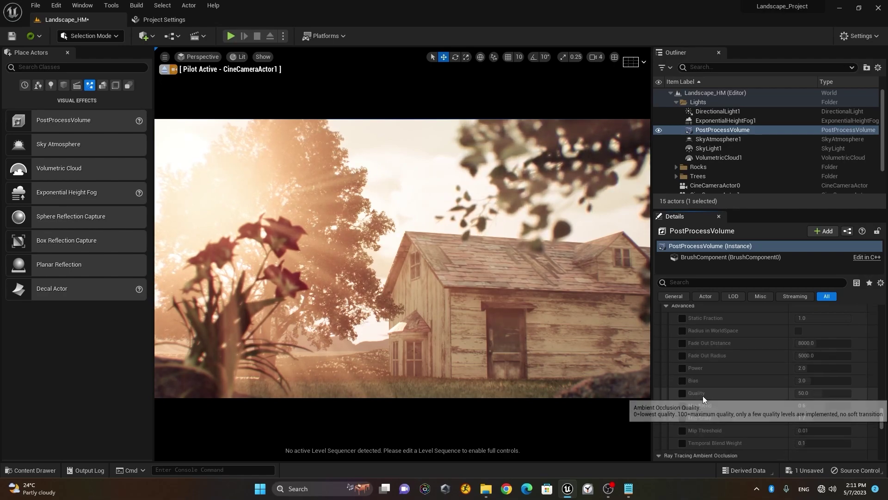
{"action": "scroll", "coordinate": [731, 406], "scroll_direction": "down", "scroll_amount": 5}
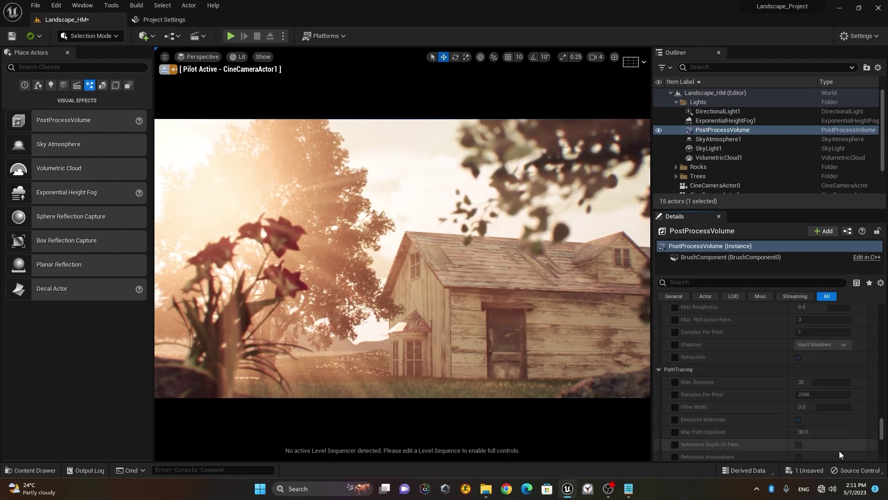
{"action": "scroll", "coordinate": [874, 443], "scroll_direction": "down", "scroll_amount": 6}
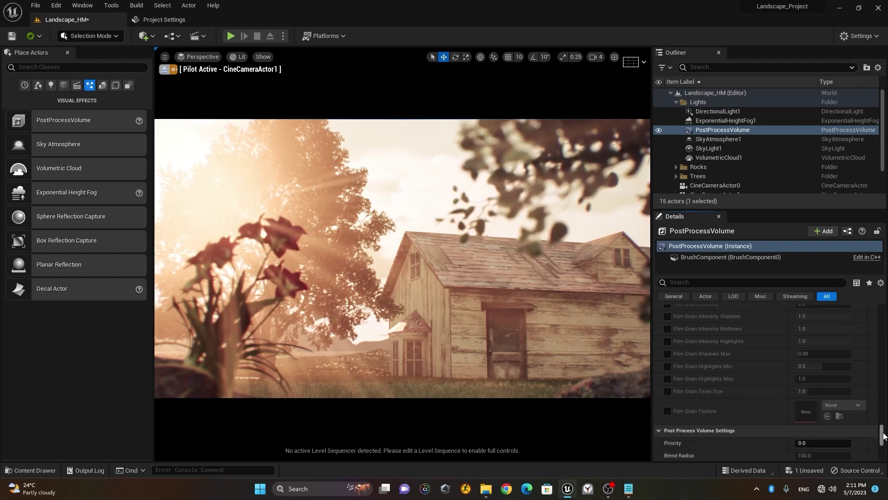
{"action": "mouse_move", "coordinate": [883, 443]}
{"action": "left_mouse_down"}
{"action": "mouse_move", "coordinate": [882, 453]}
{"action": "mouse_move", "coordinate": [882, 292]}
{"action": "left_mouse_up"}
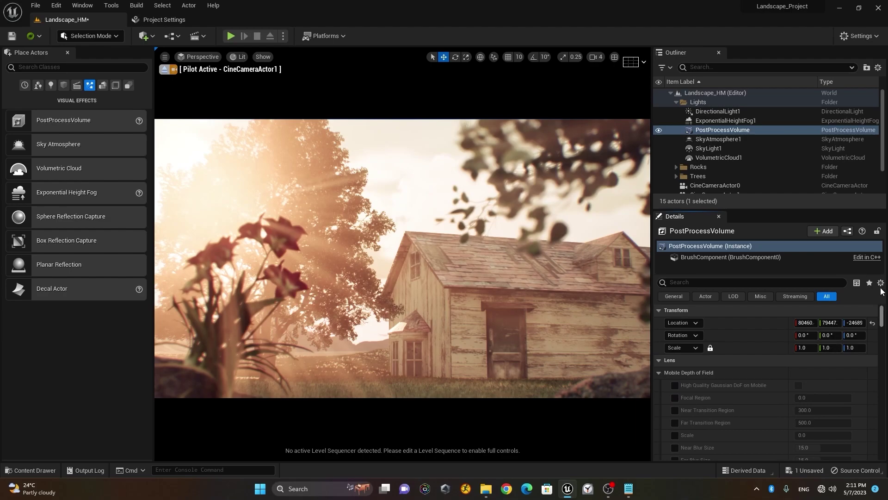
- Filter the PostProcessVolume's properties by "chr", try a Chromatic Aberration Intensity of 5.0 and set it back to 1
{"action": "left_click", "coordinate": [716, 284]}
{"action": "type", "text": "chr"}
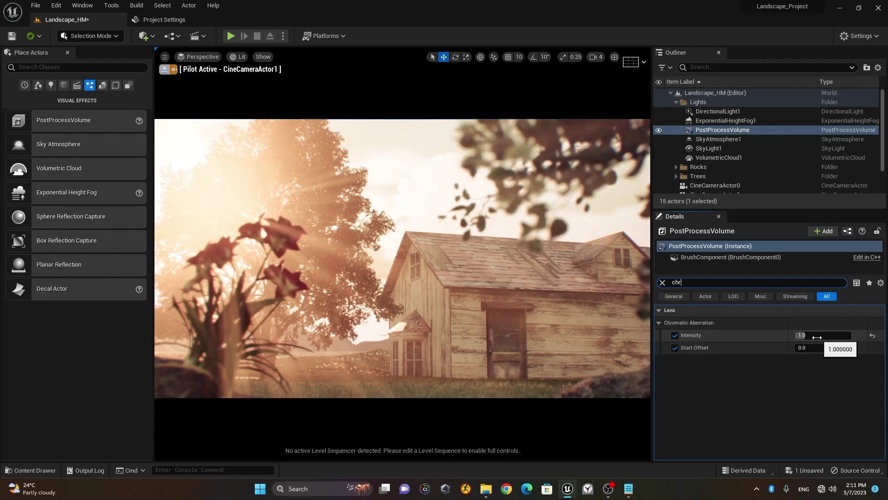
{"action": "left_click_drag", "start_coordinate": [815, 337], "coordinate": [851, 337]}
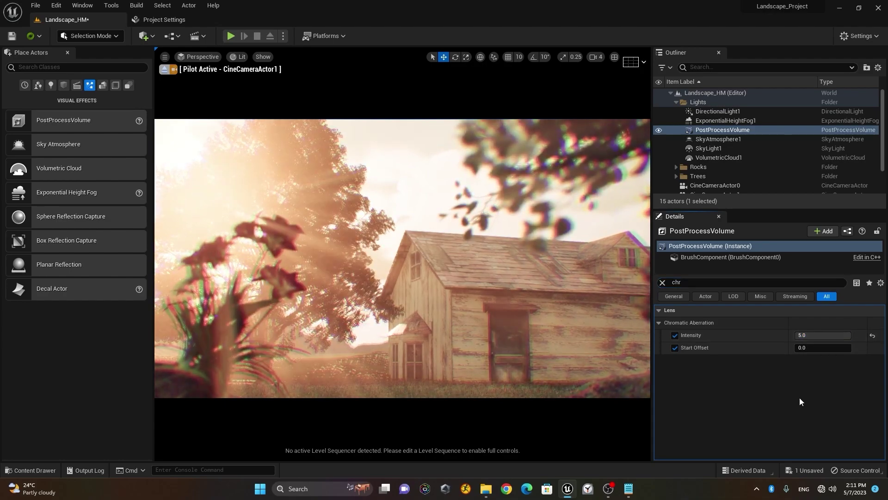
{"action": "left_click", "coordinate": [839, 336]}
{"action": "type", "text": "1"}
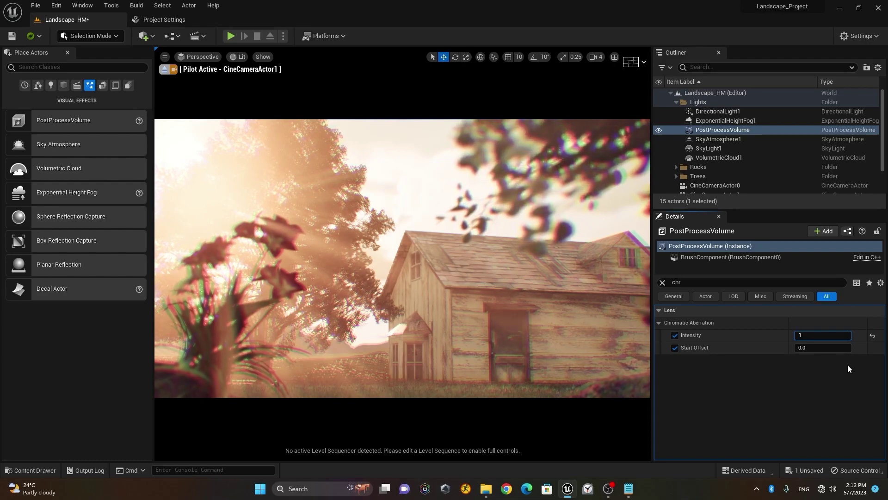
{"action": "key", "text": "Return"}
- Try Chromatic Aberration Start Offset values of 1, 0.32 and 0.608, and settle on 0.5
{"action": "left_click", "coordinate": [821, 348]}
{"action": "type", "text": "0.5"}
{"action": "key", "text": "Return"}
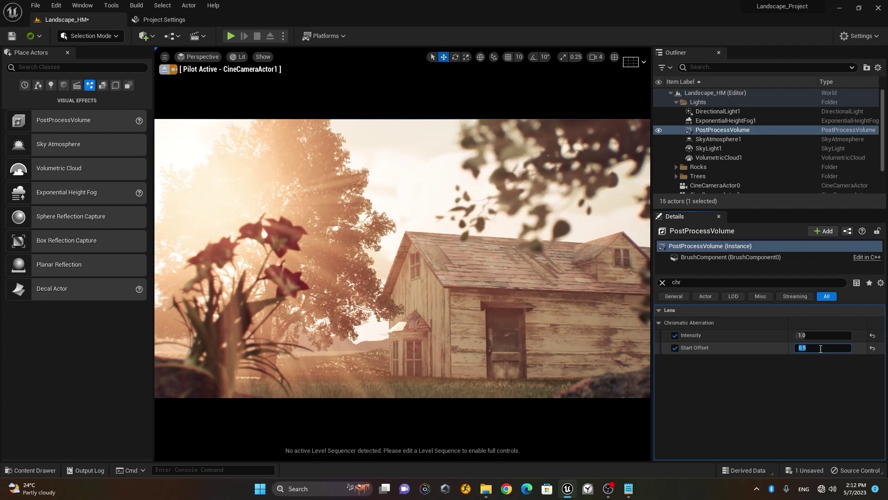
{"action": "type", "text": "1"}
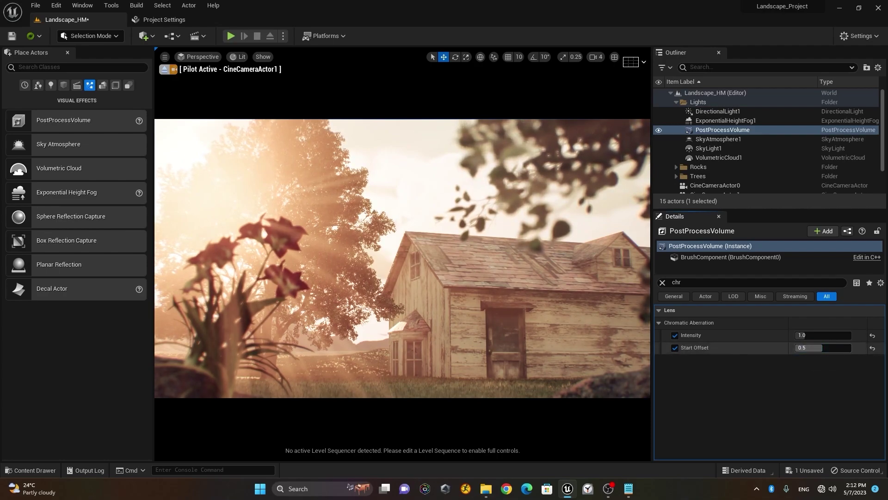
{"action": "key", "text": "Return"}
{"action": "type", "text": "0.32"}
{"action": "key", "text": "Return"}
{"action": "type", "text": "0.608"}
{"action": "key", "text": "Return"}
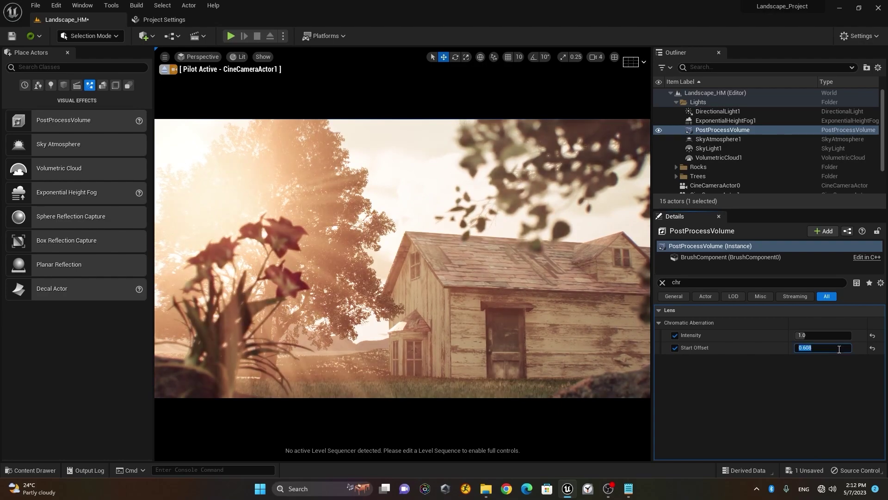
{"action": "type", "text": "0.5"}
{"action": "key", "text": "Return"}
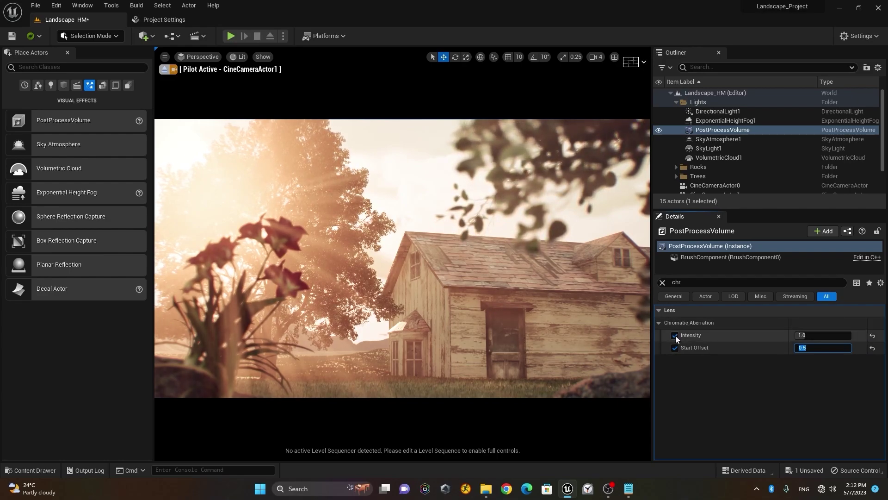
{"action": "key", "text": "Return"}
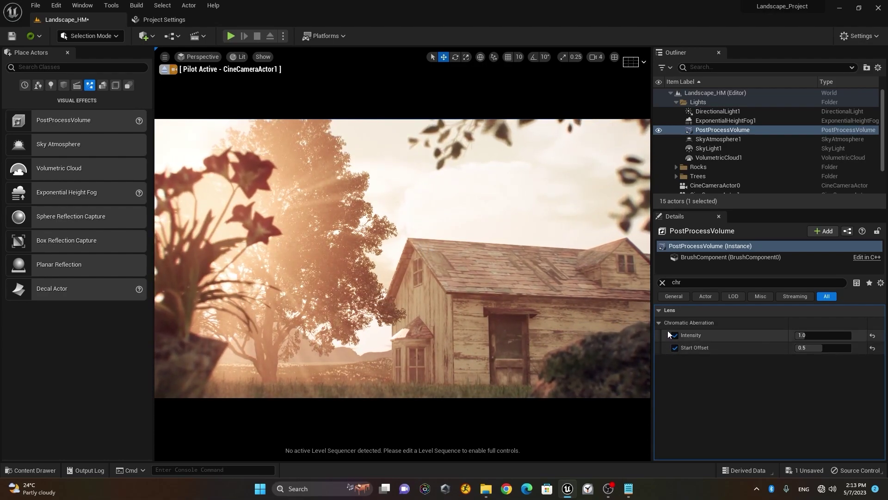
{"action": "right_click", "coordinate": [521, 308]}
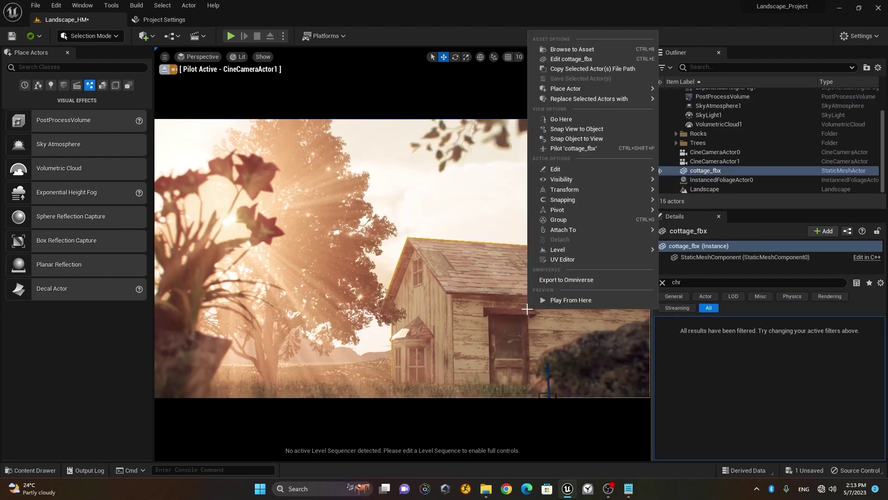
{"action": "left_click", "coordinate": [590, 357]}
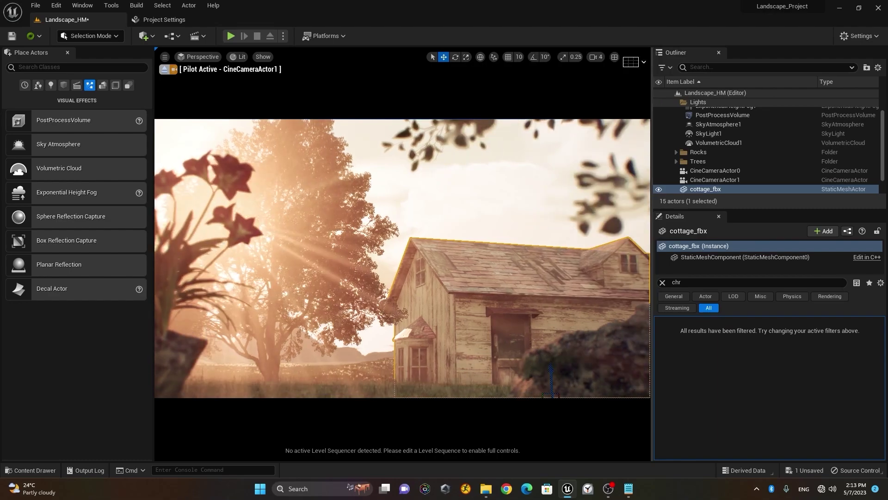